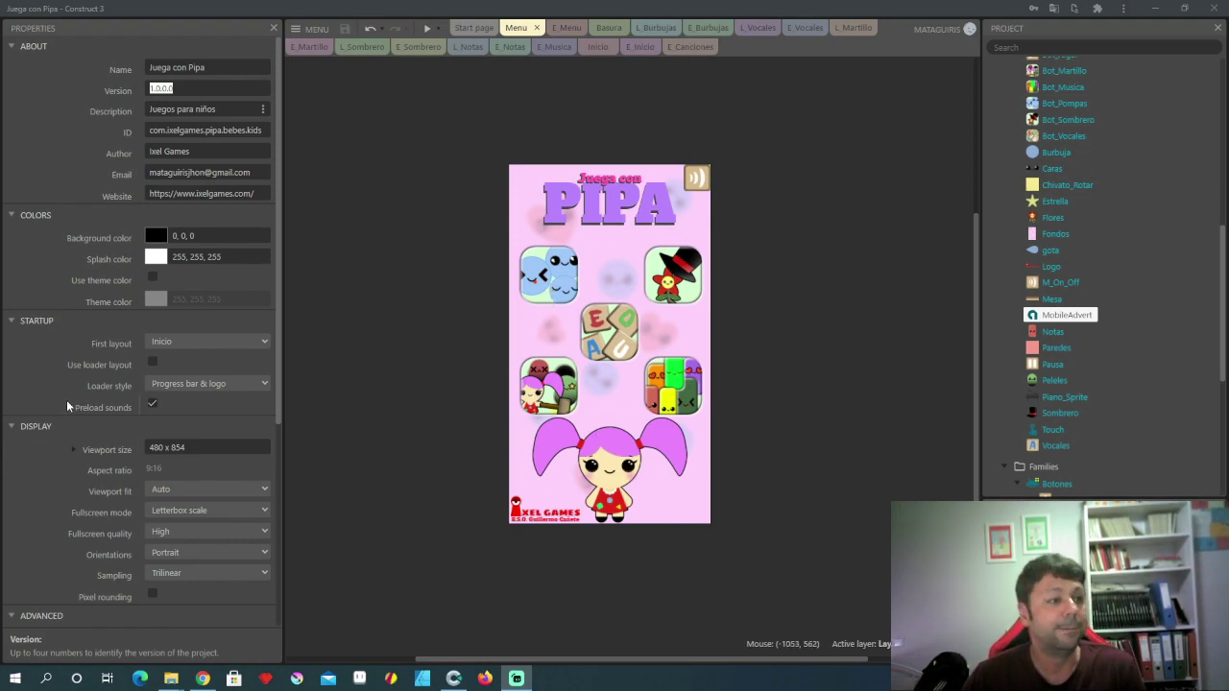
click(1059, 316)
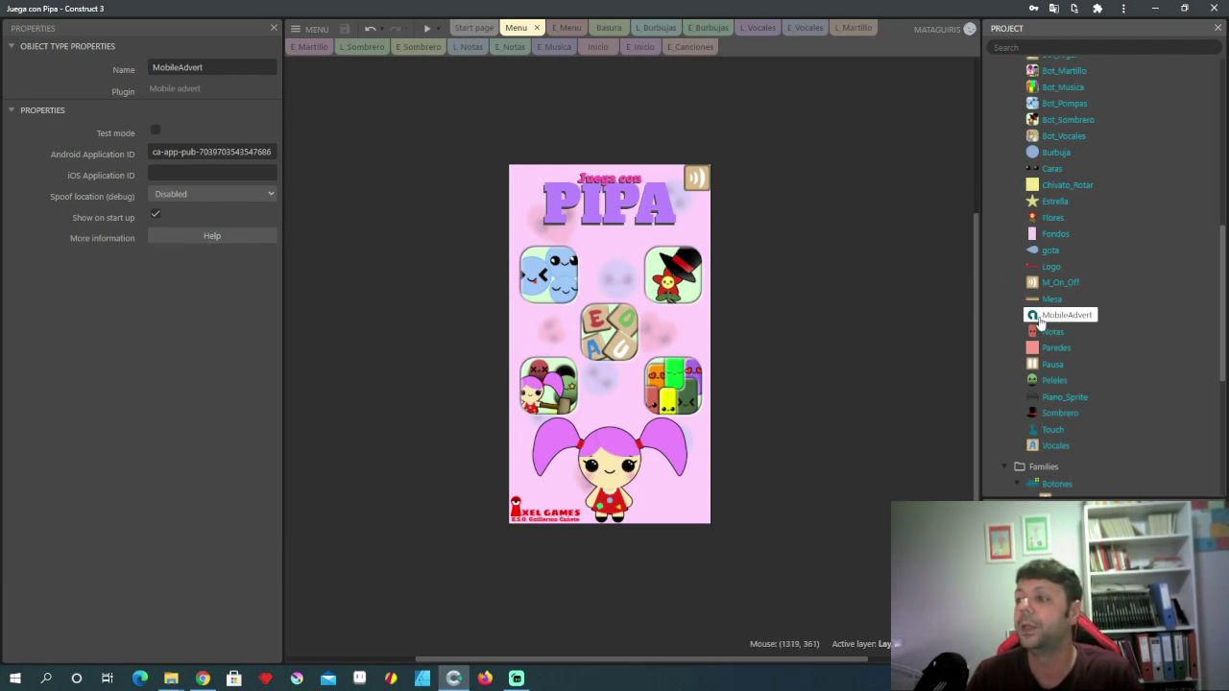
click(459, 311)
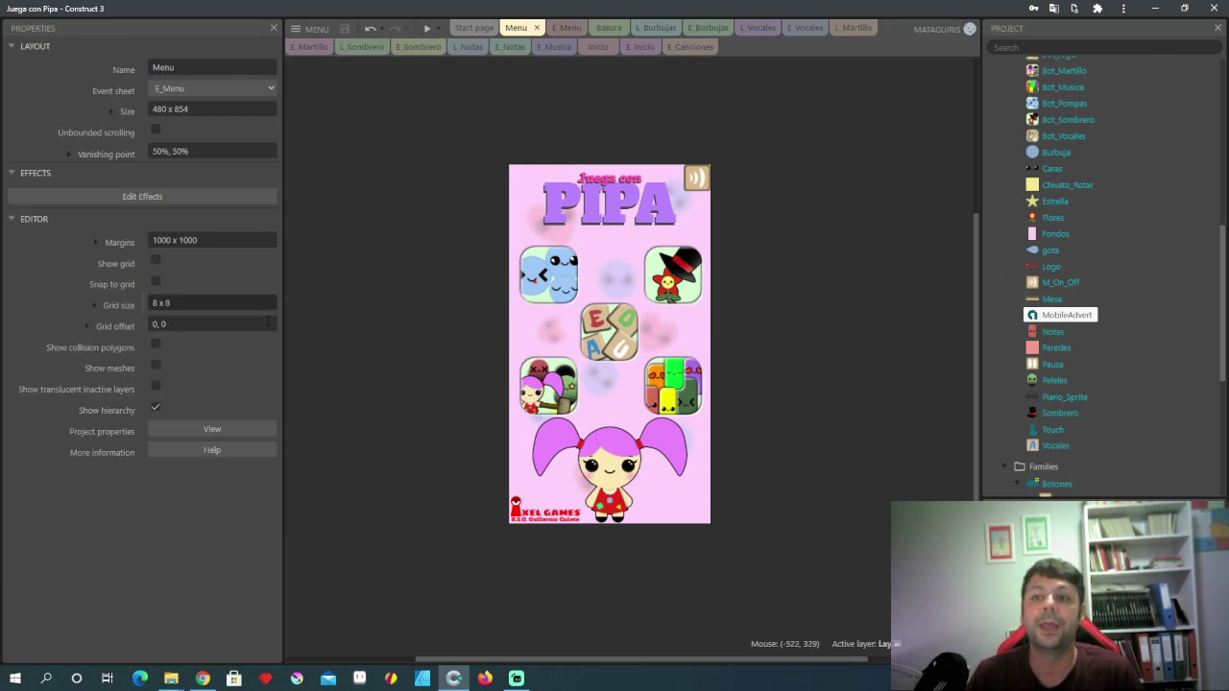
click(212, 428)
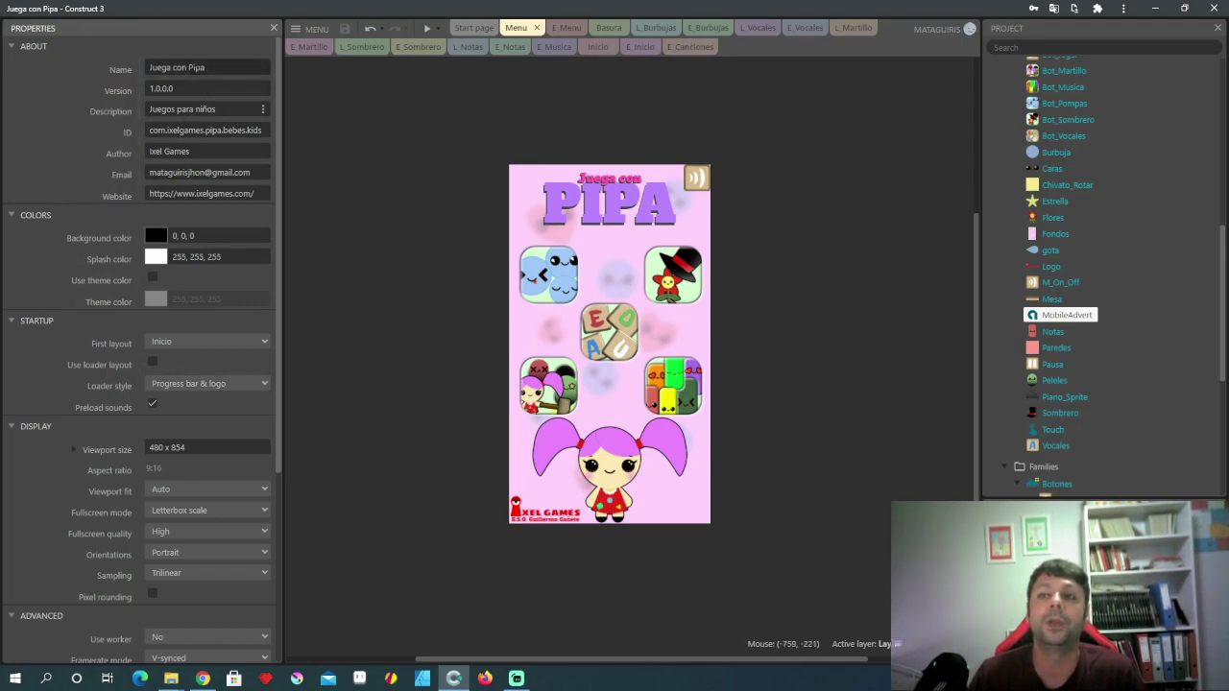
click(151, 67)
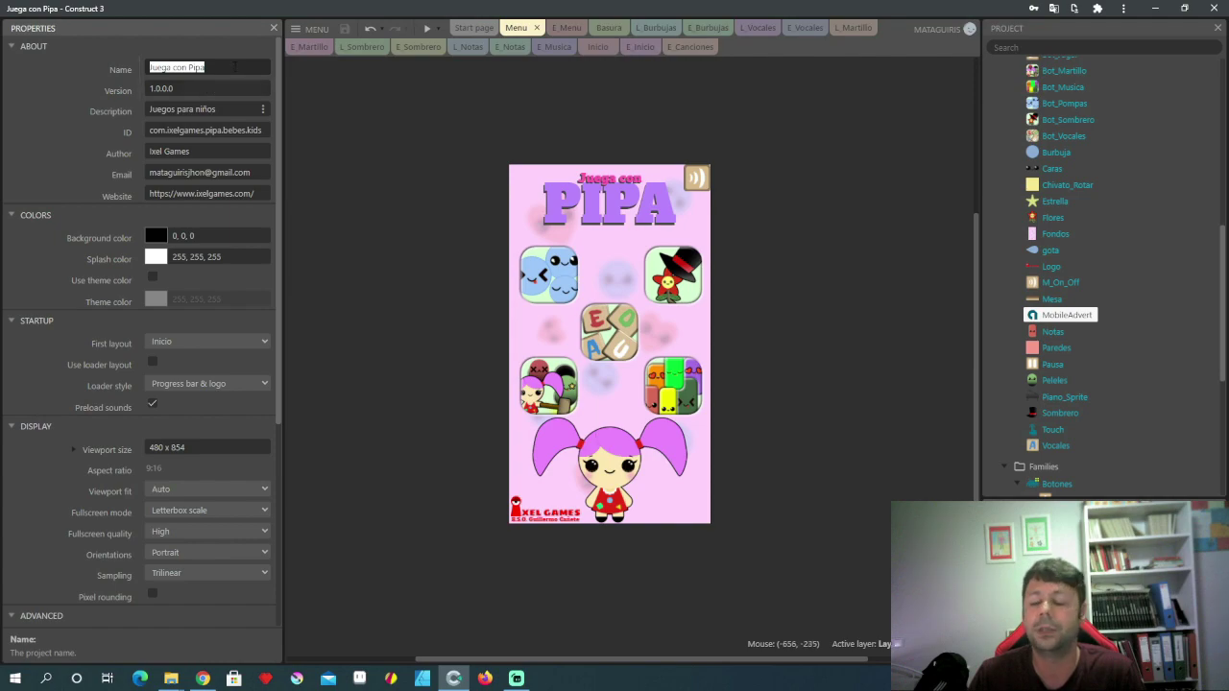
click(173, 89)
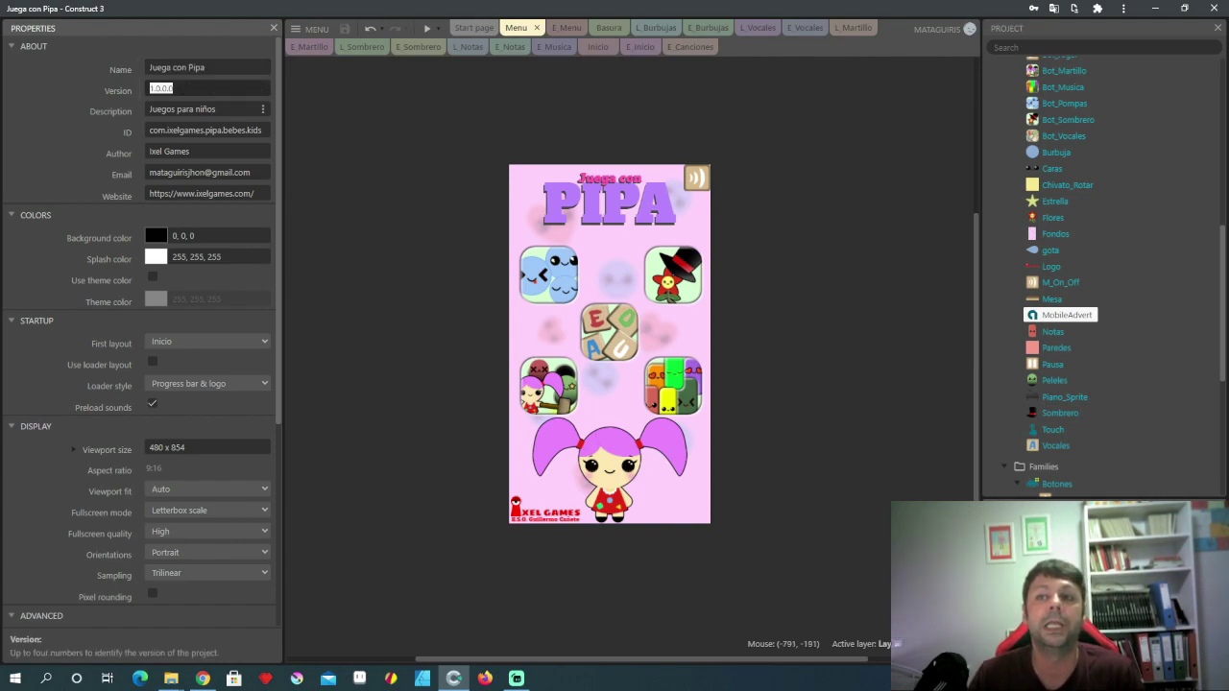
click(183, 86)
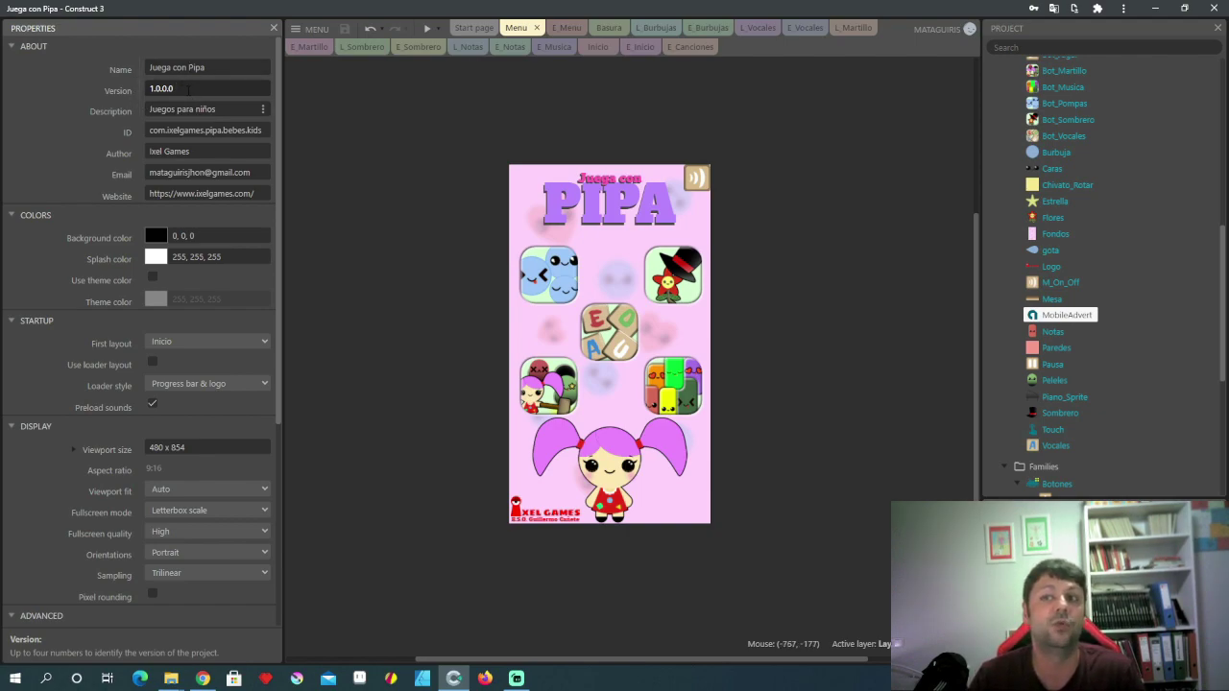
click(209, 123)
key(Tab)
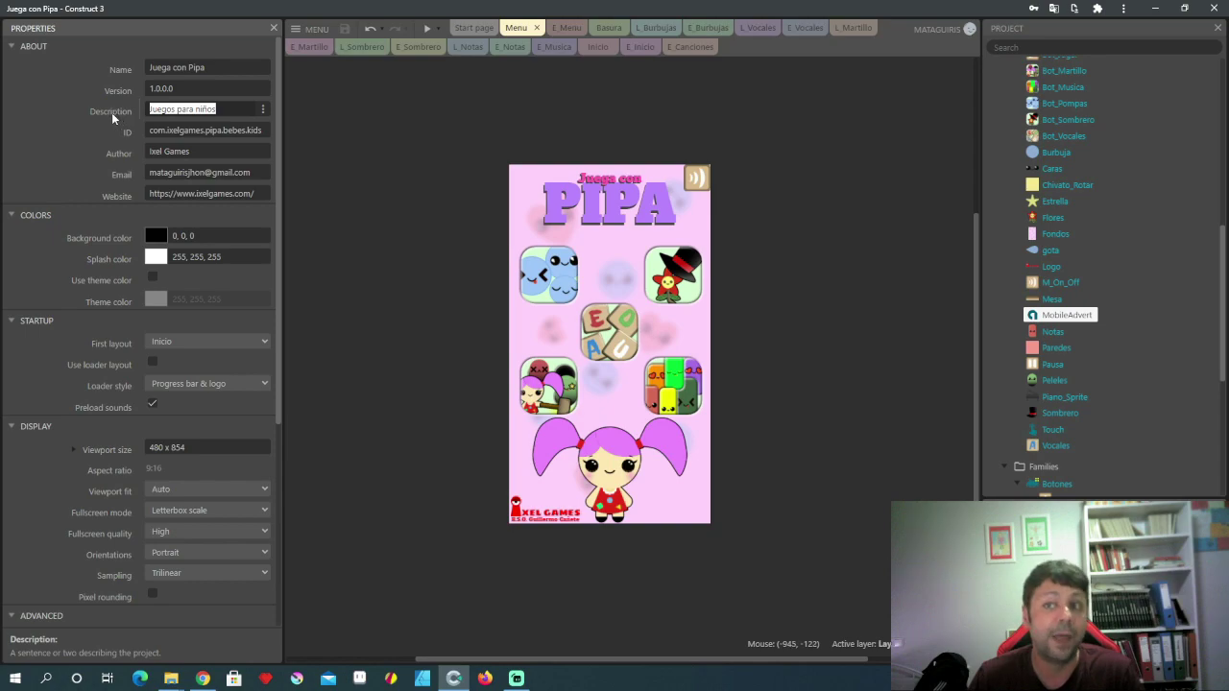
click(211, 132)
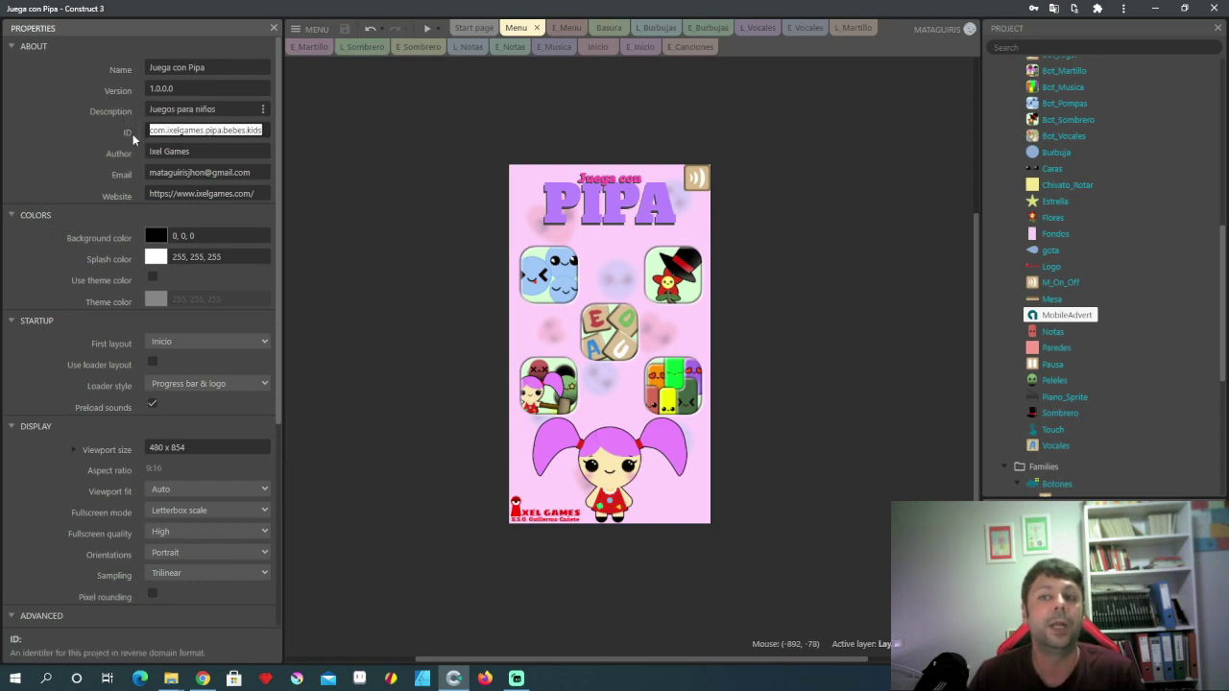
drag(167, 130, 146, 135)
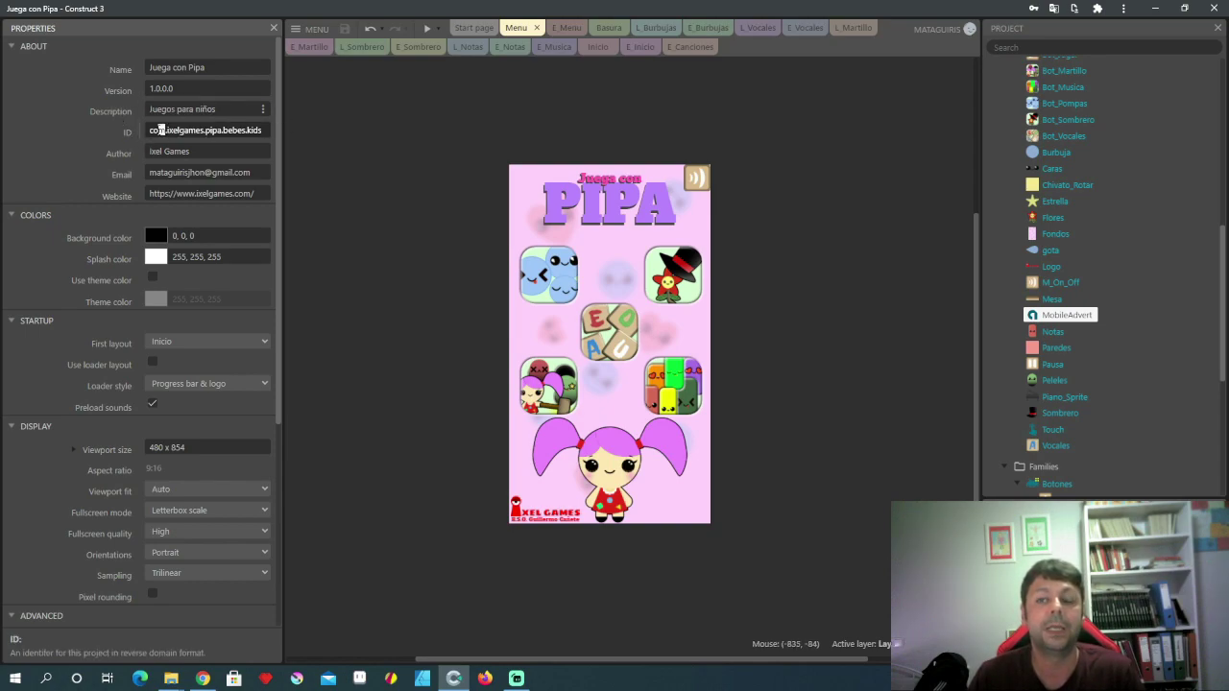
click(167, 131)
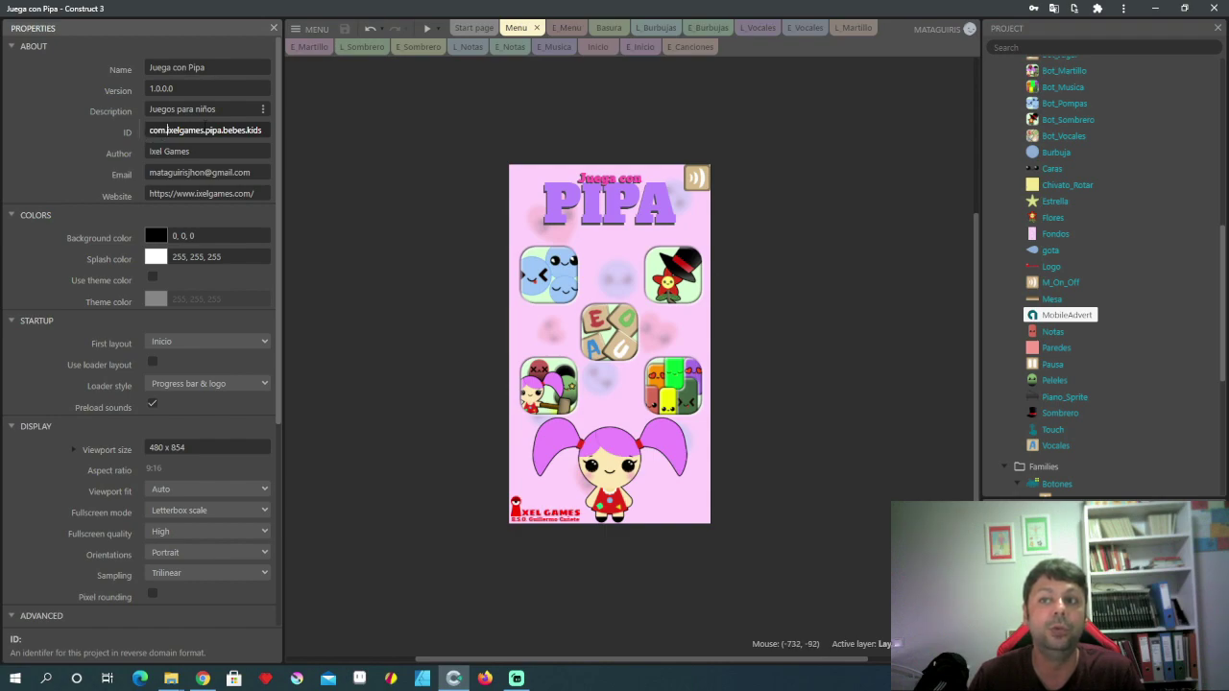
drag(199, 130, 167, 131)
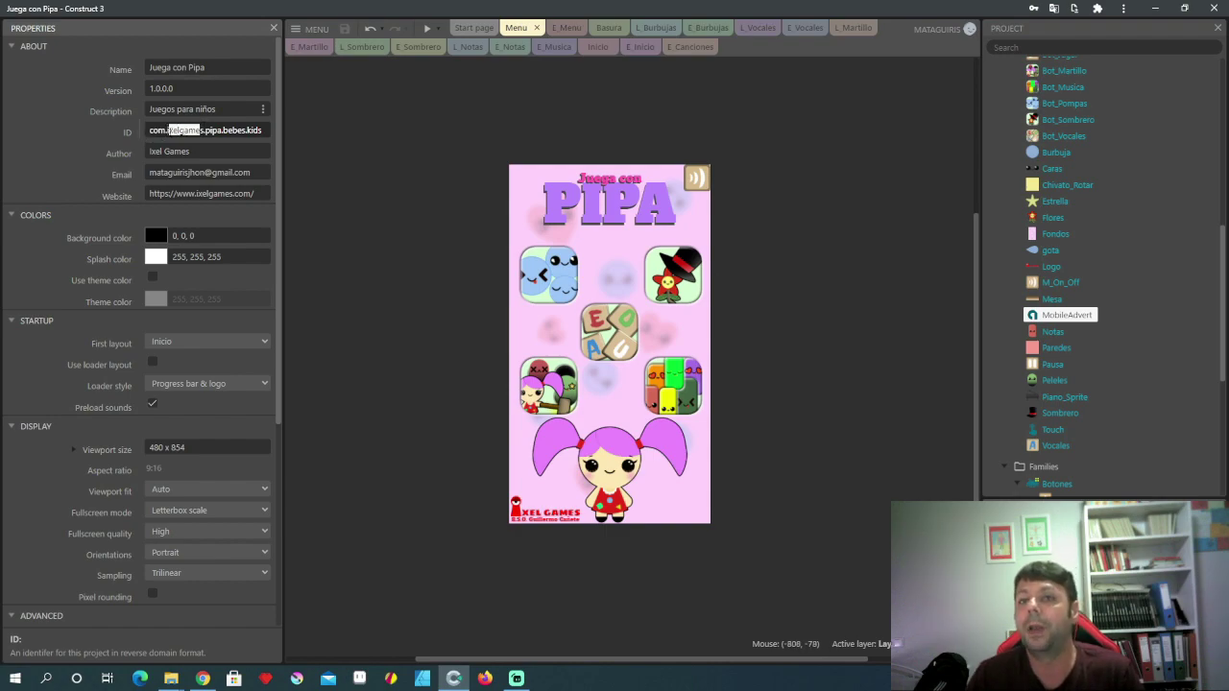
click(202, 131)
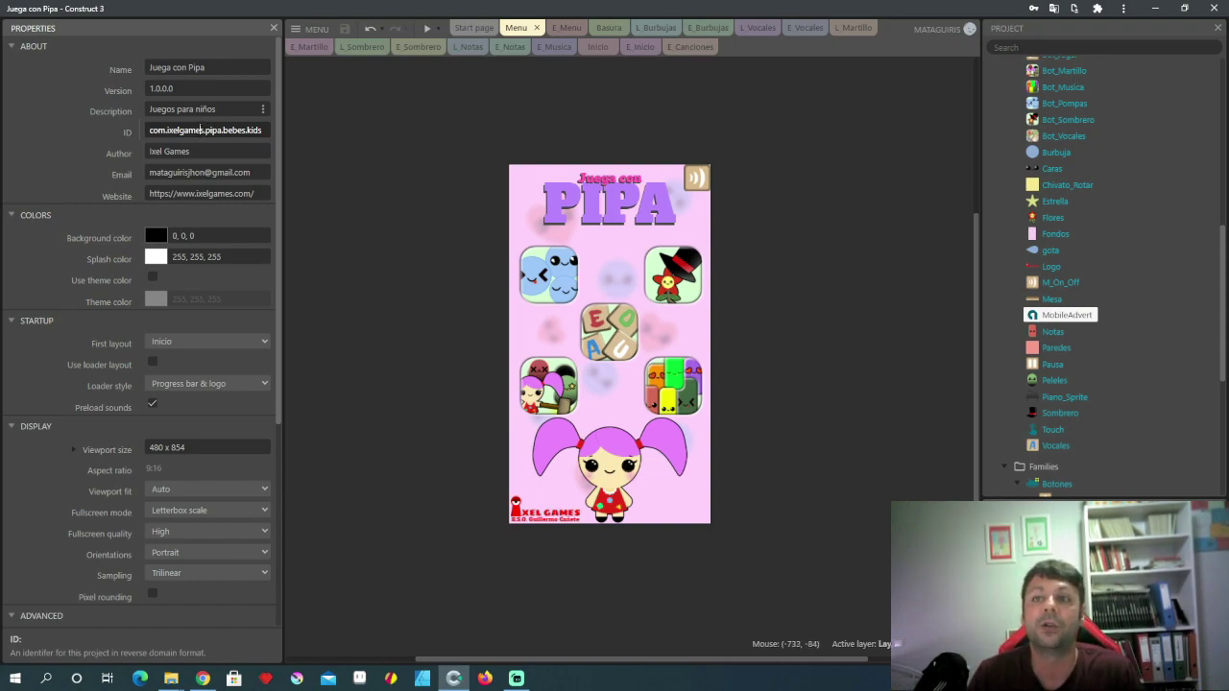
mouse_move(200, 131)
mouse_down()
mouse_move(167, 130)
mouse_move(204, 130)
mouse_up()
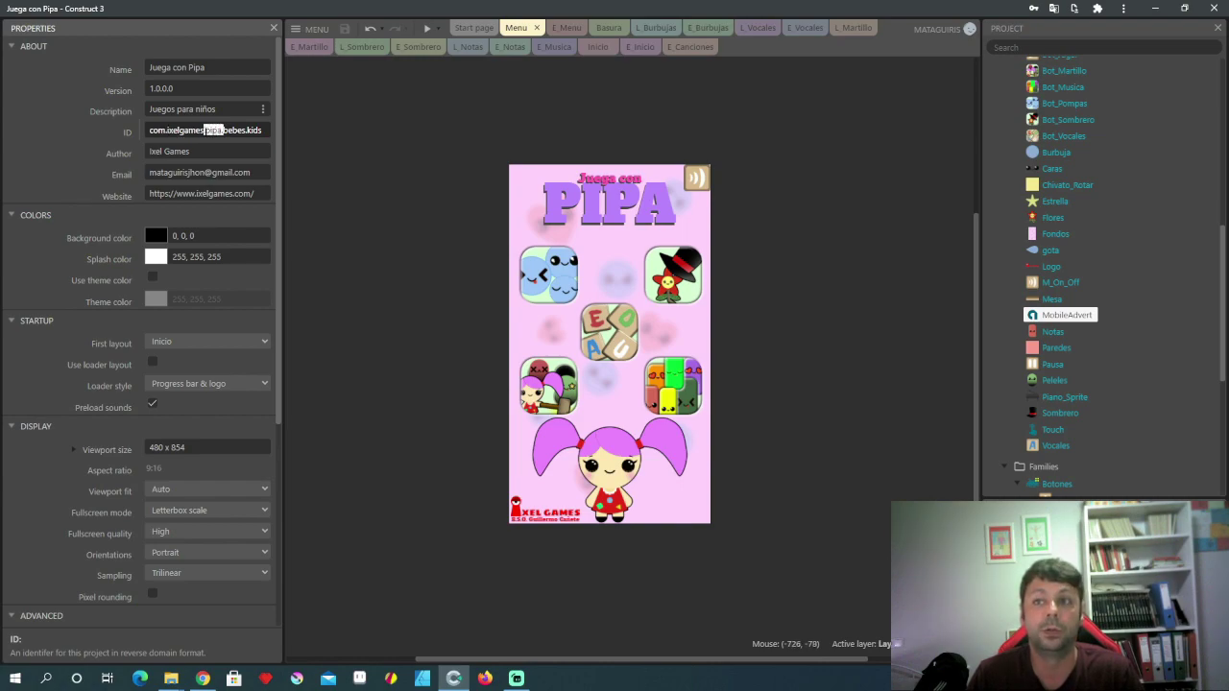
drag(203, 130, 262, 131)
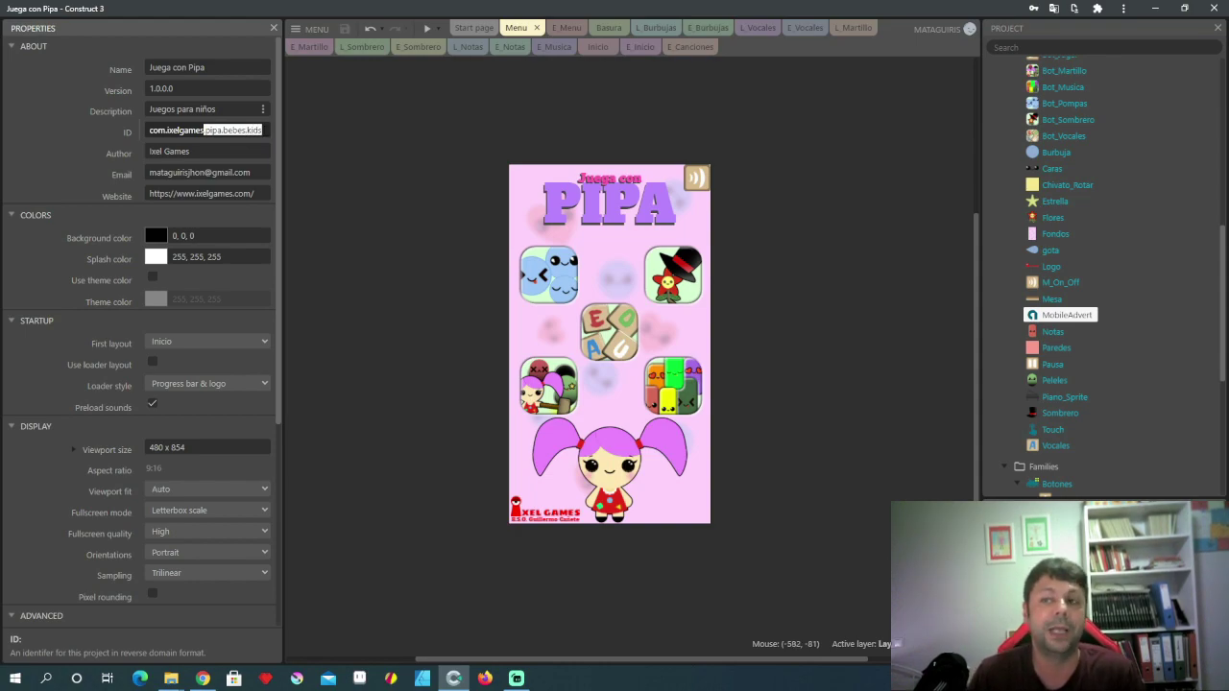
click(247, 130)
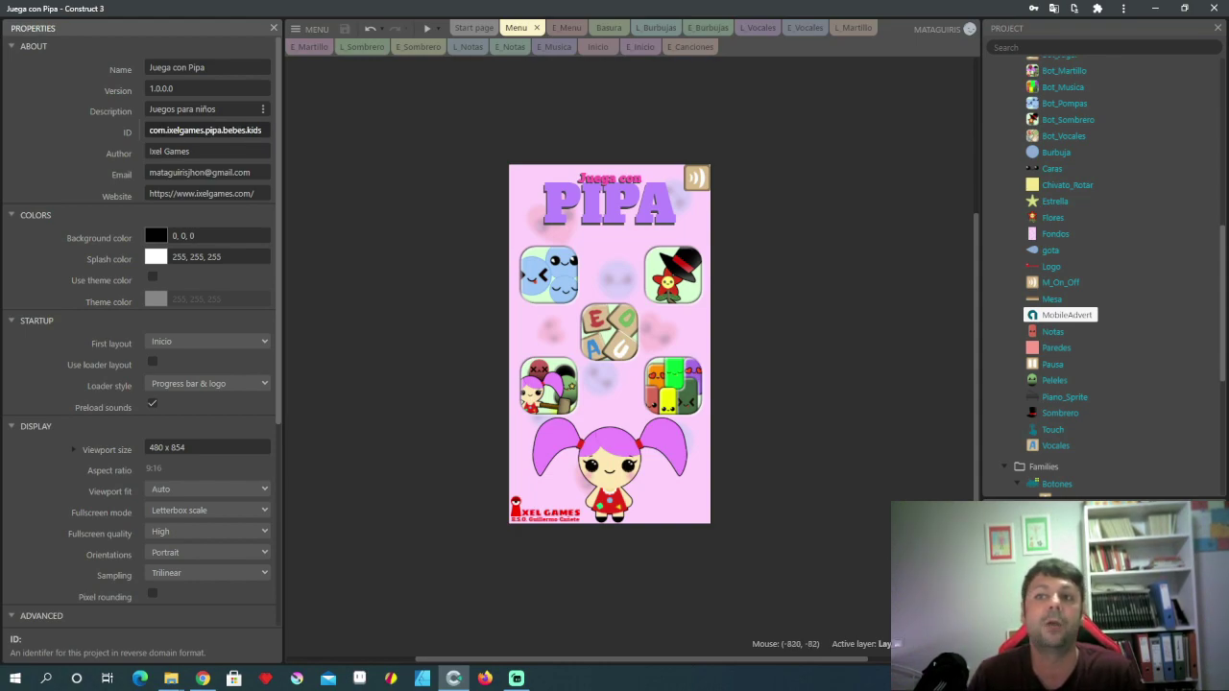
drag(167, 131, 200, 131)
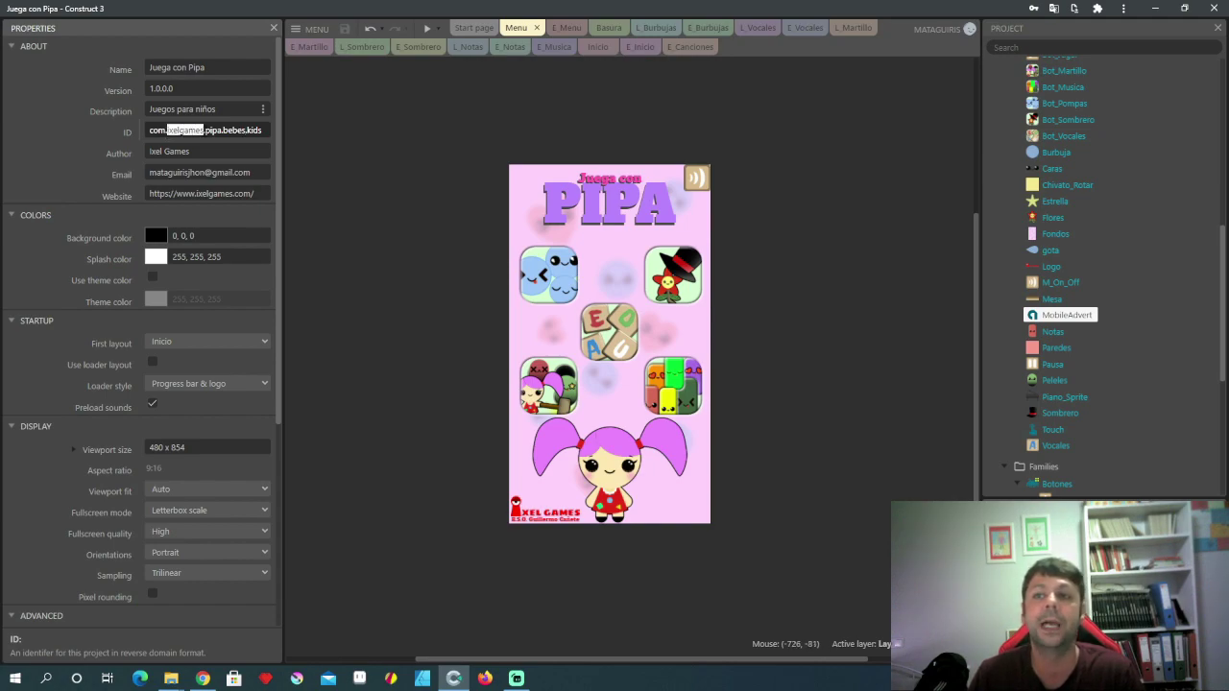
- Check the project ID com.ixelgames.pipa.bebes.kids part by part in Project Properties
click(203, 130)
mouse_move(204, 130)
mouse_down()
mouse_move(223, 130)
mouse_move(134, 131)
mouse_up()
click(223, 131)
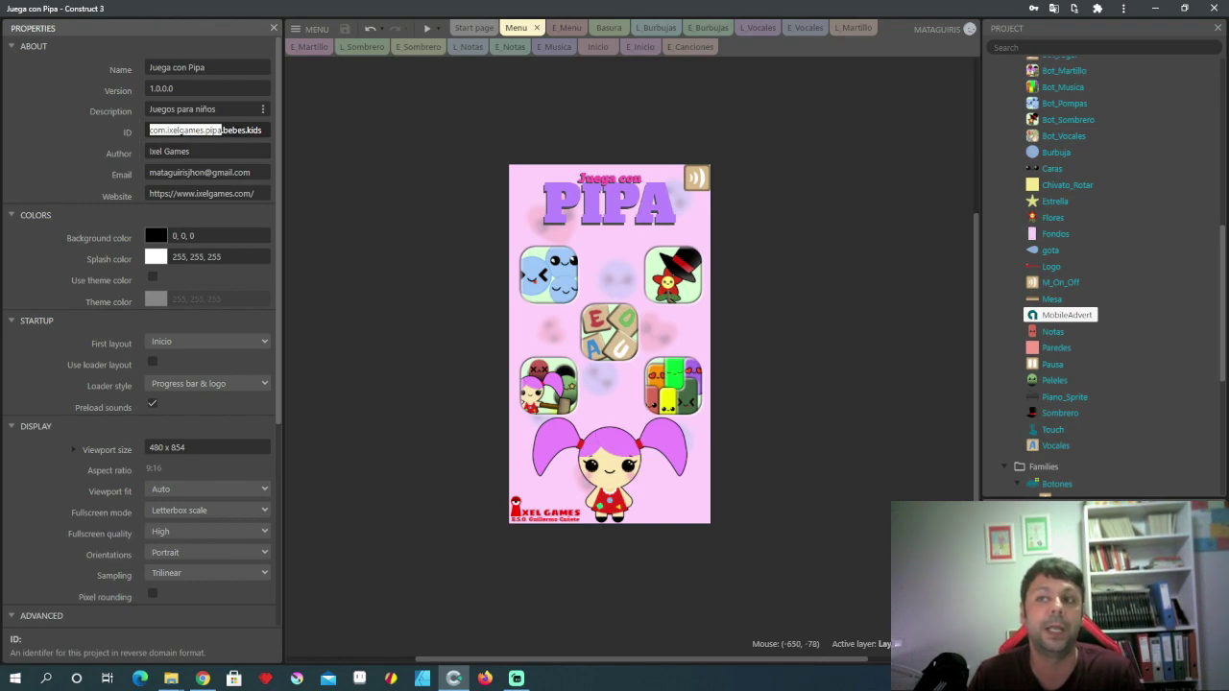
click(247, 130)
double_click(247, 129)
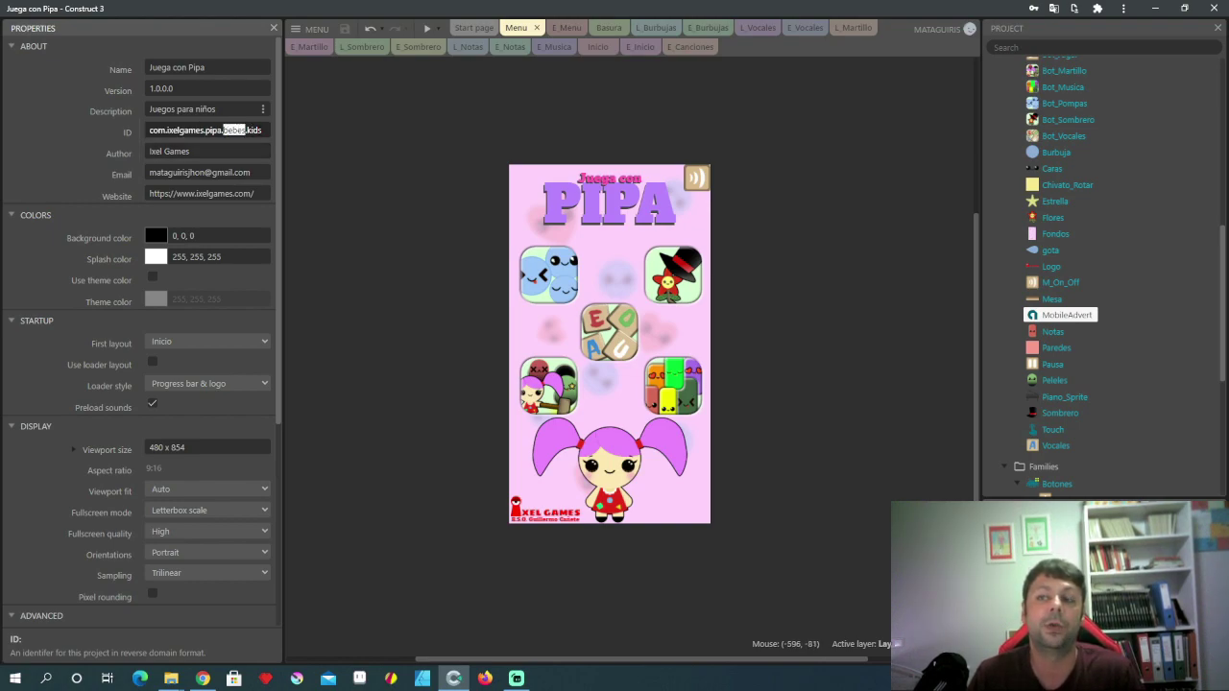
double_click(252, 130)
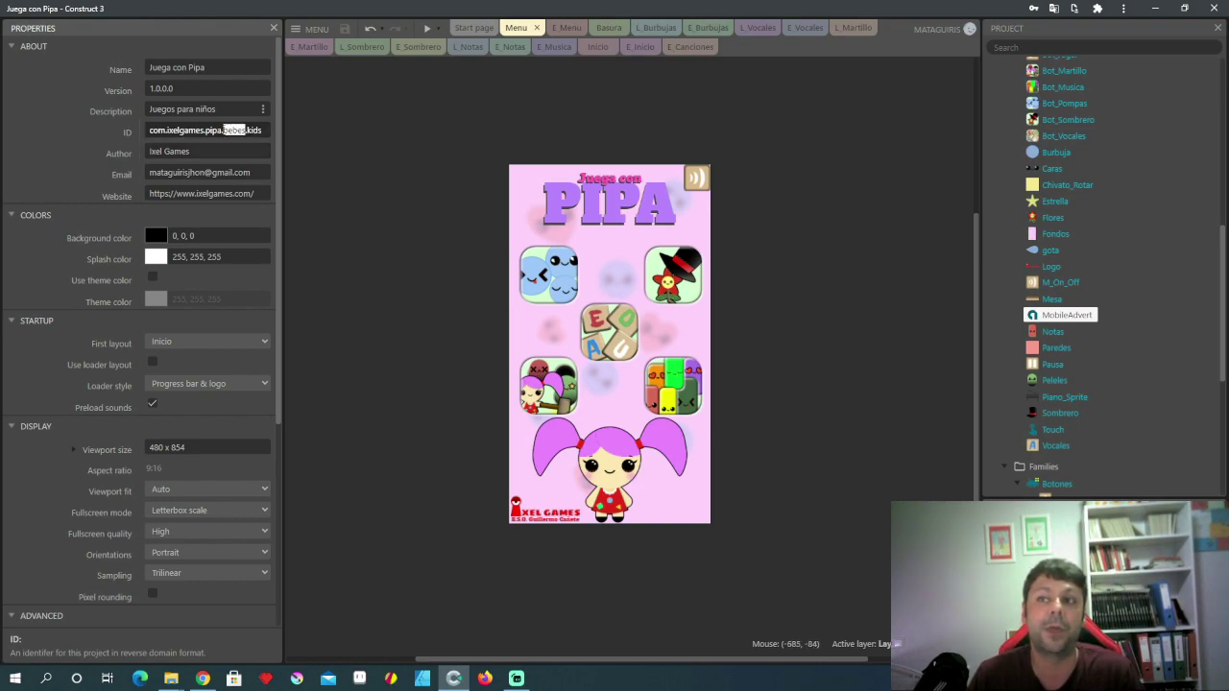
click(219, 130)
drag(219, 130, 150, 130)
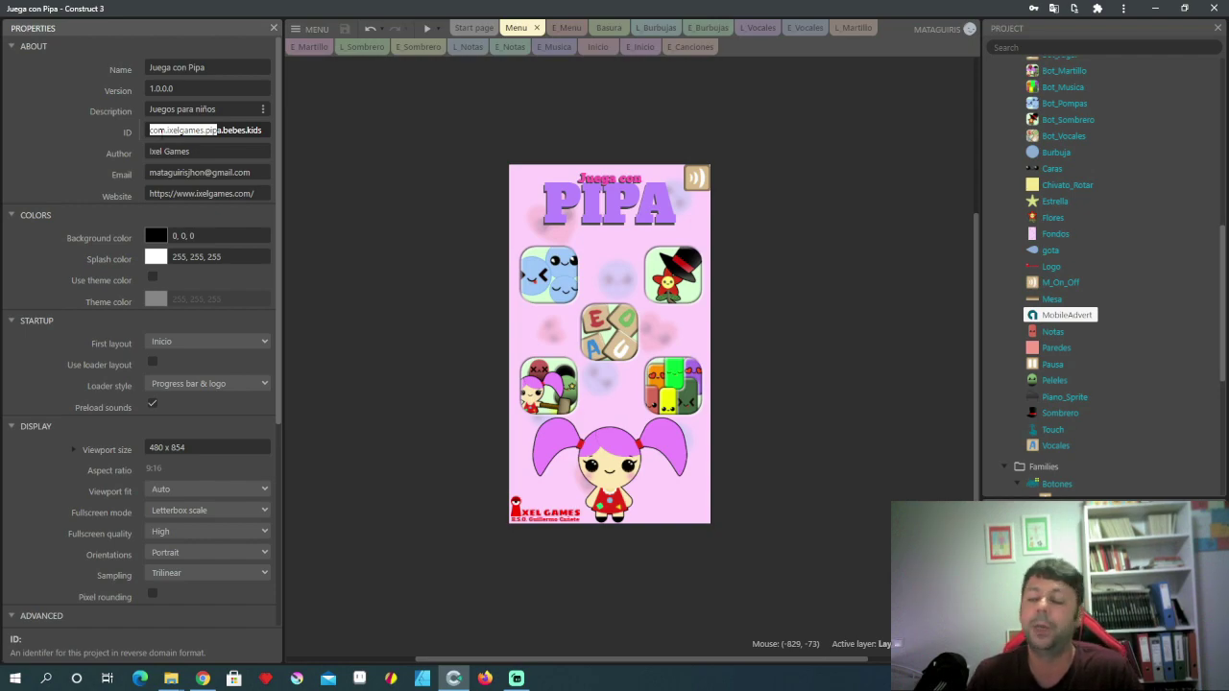
click(208, 130)
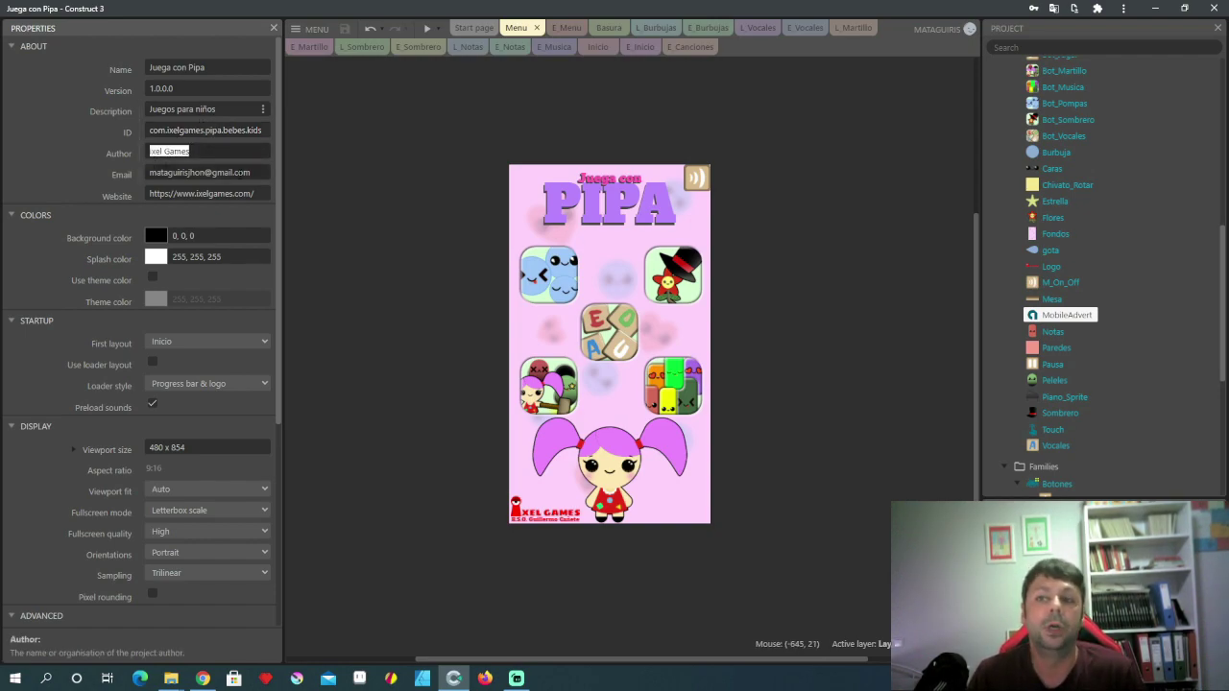
- Review the contact email and website fields, the Menu layout and MobileAdvert properties, then recheck the ID
triple_click(165, 173)
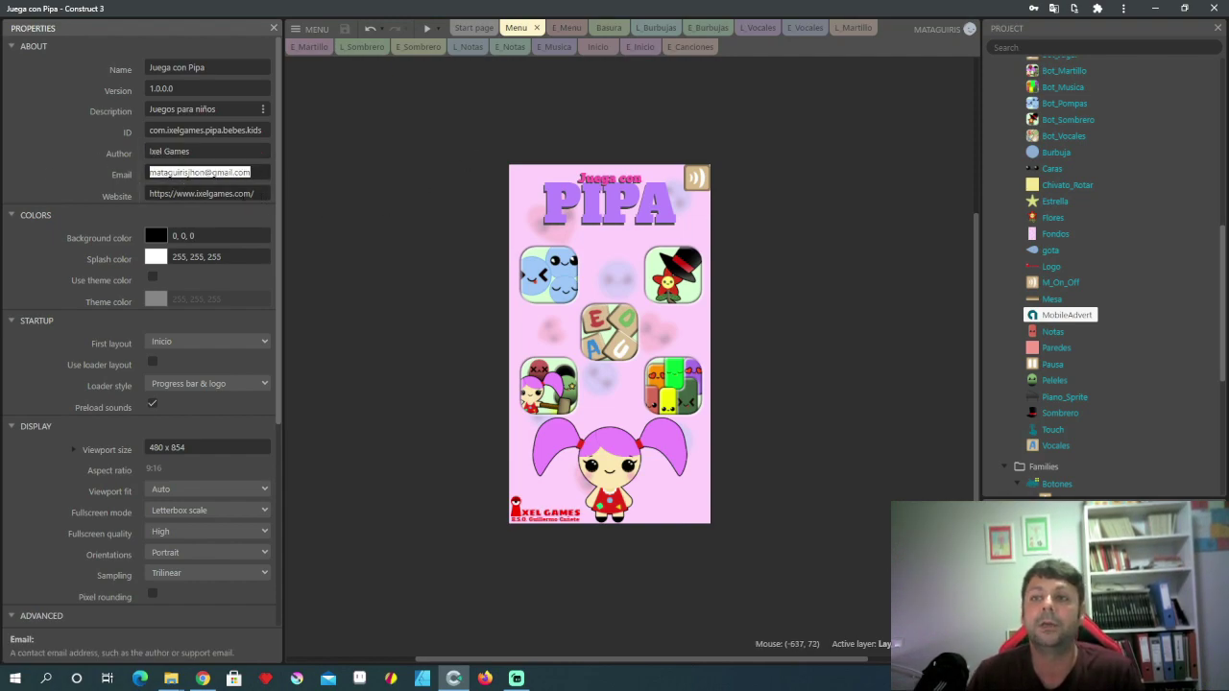
key(Tab)
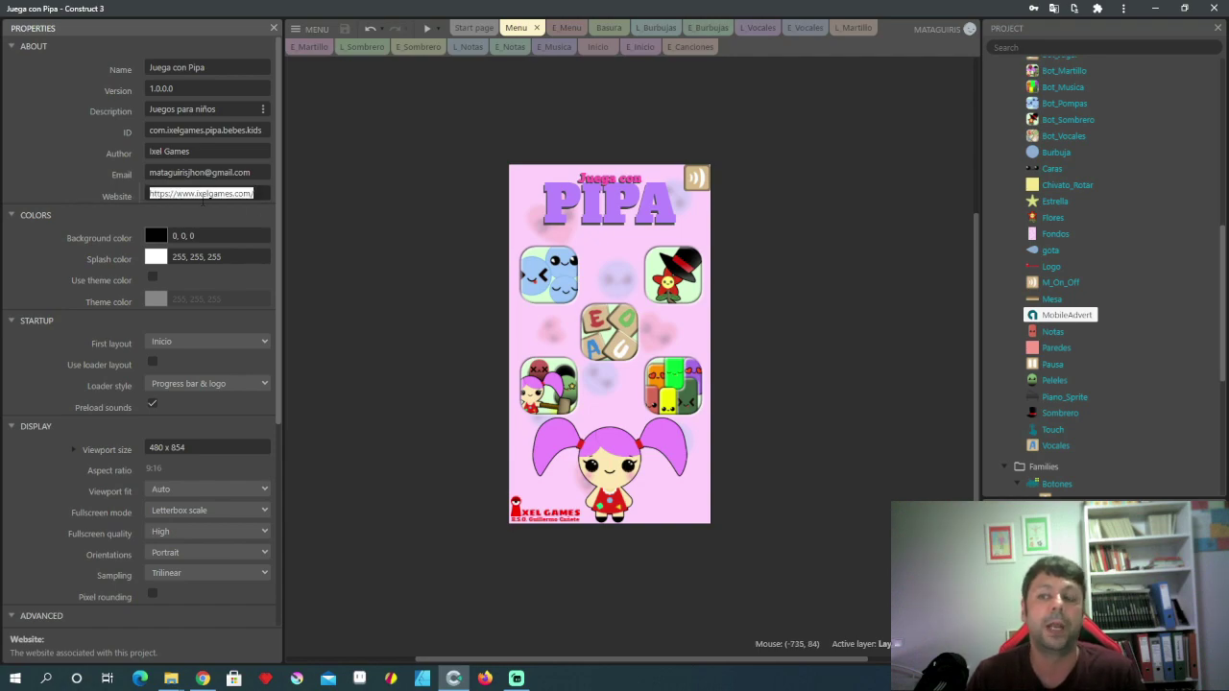
click(392, 182)
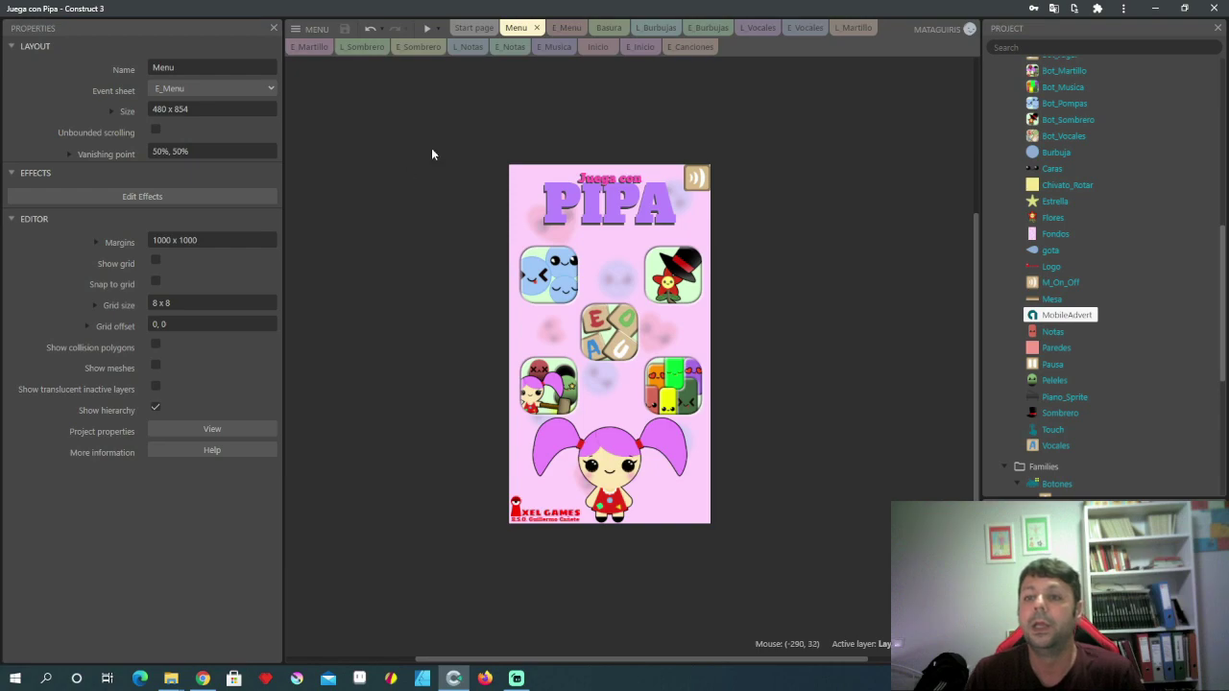
click(202, 431)
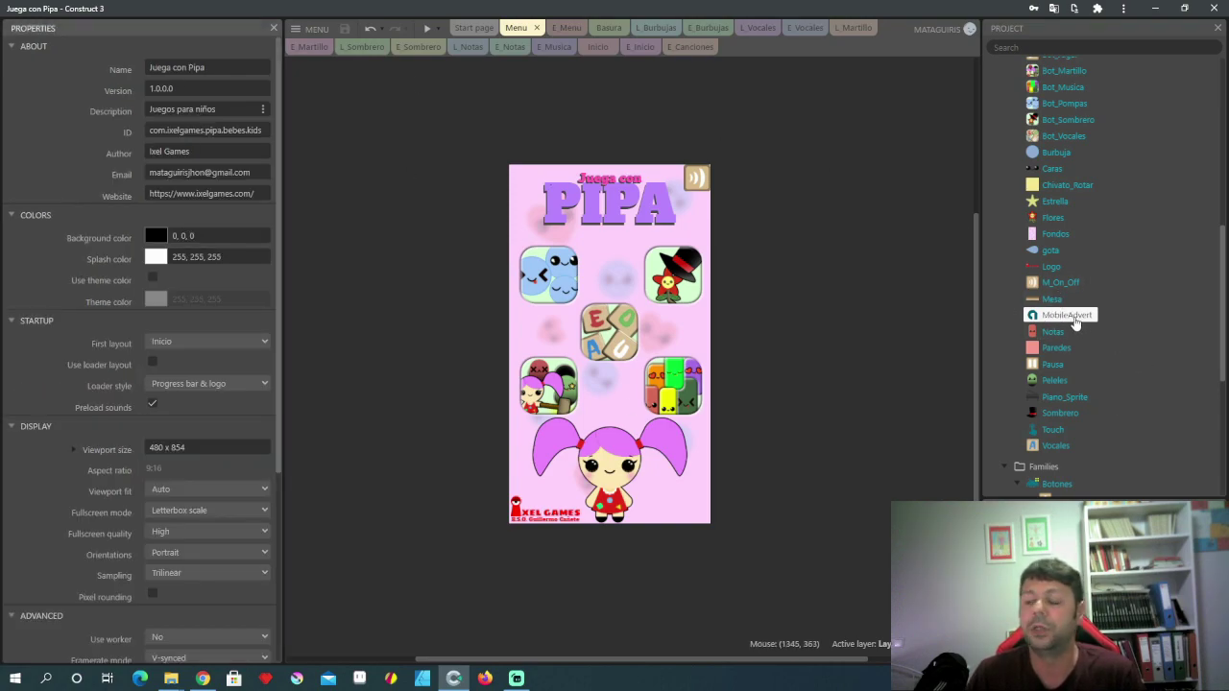
click(1076, 322)
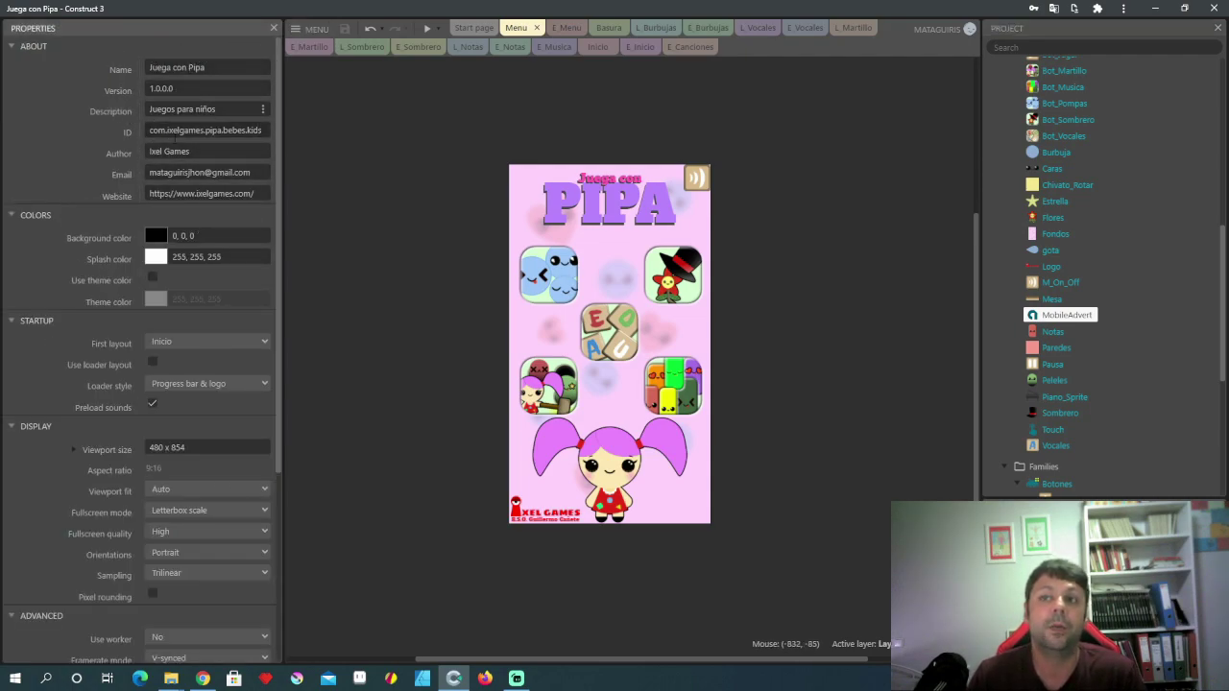
click(183, 132)
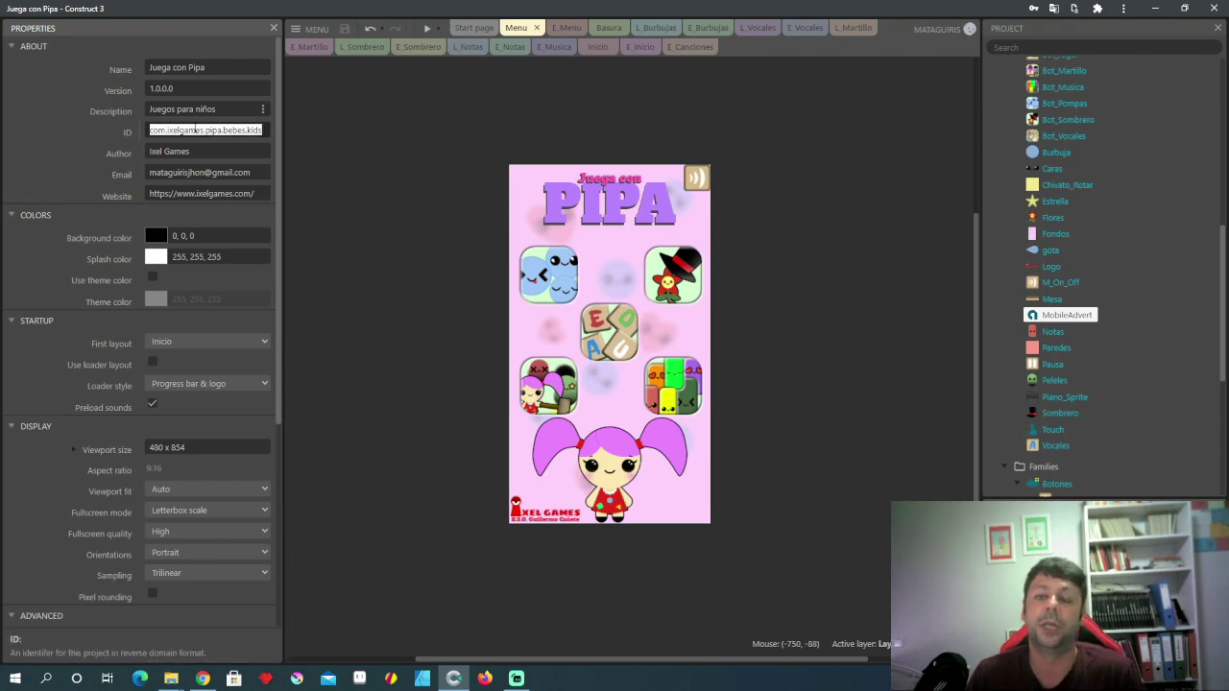
click(206, 131)
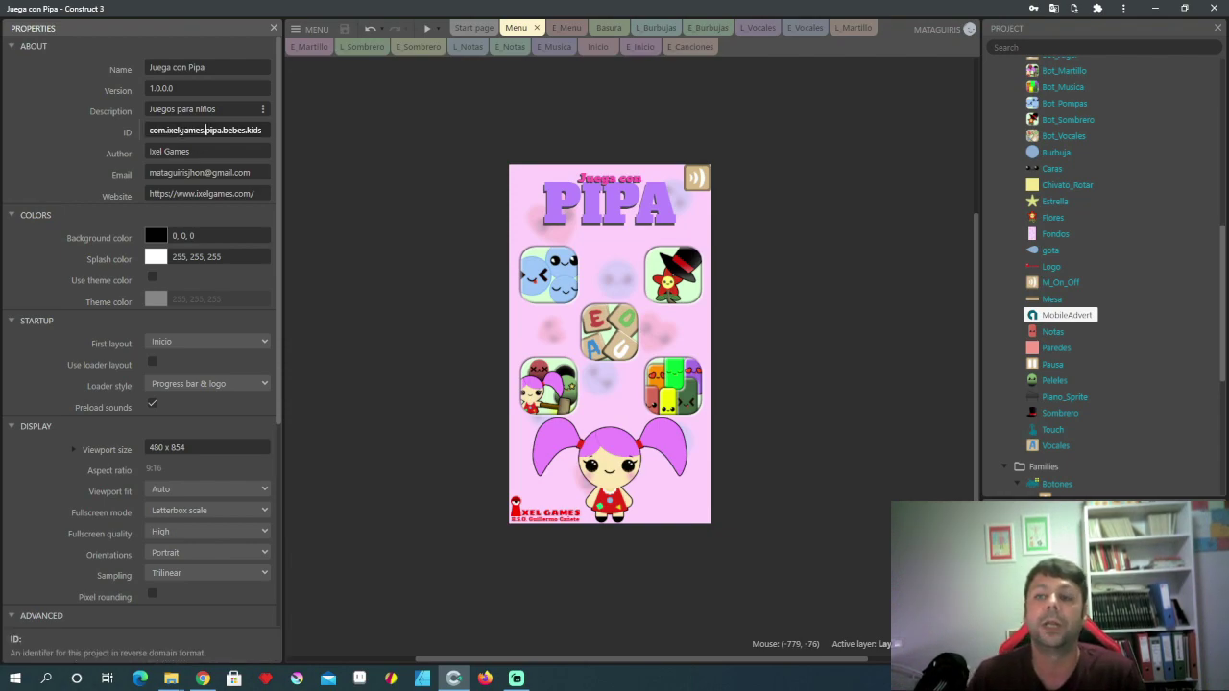
drag(150, 131, 221, 130)
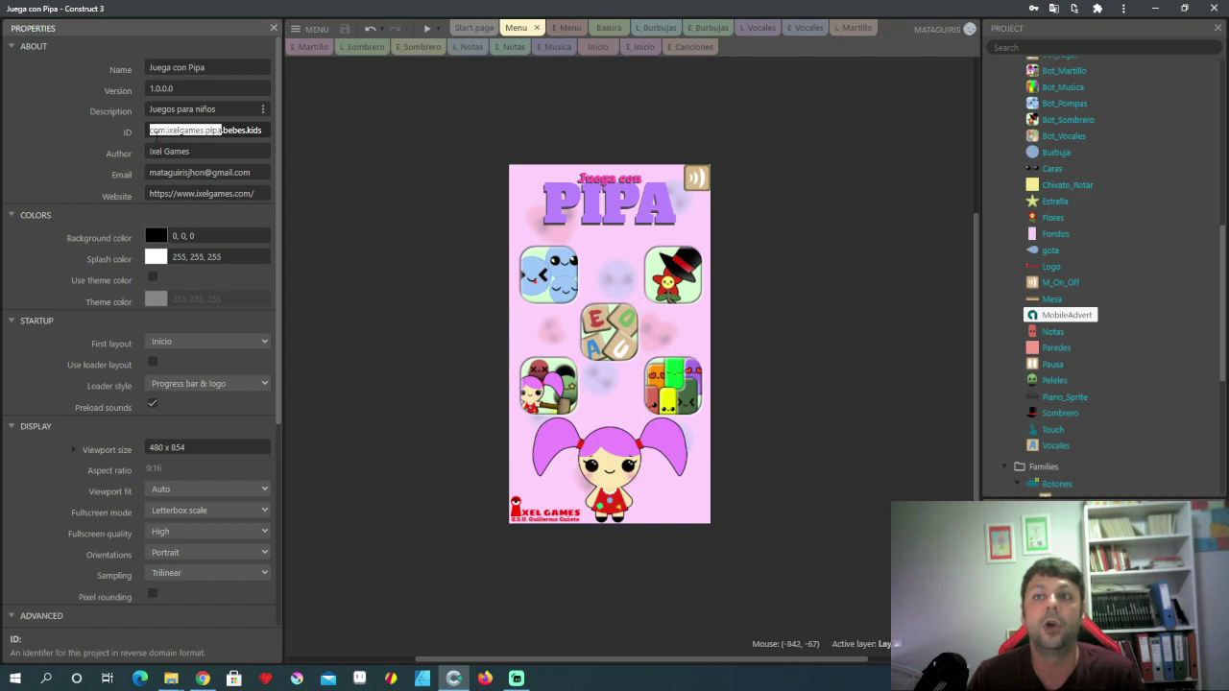
click(177, 131)
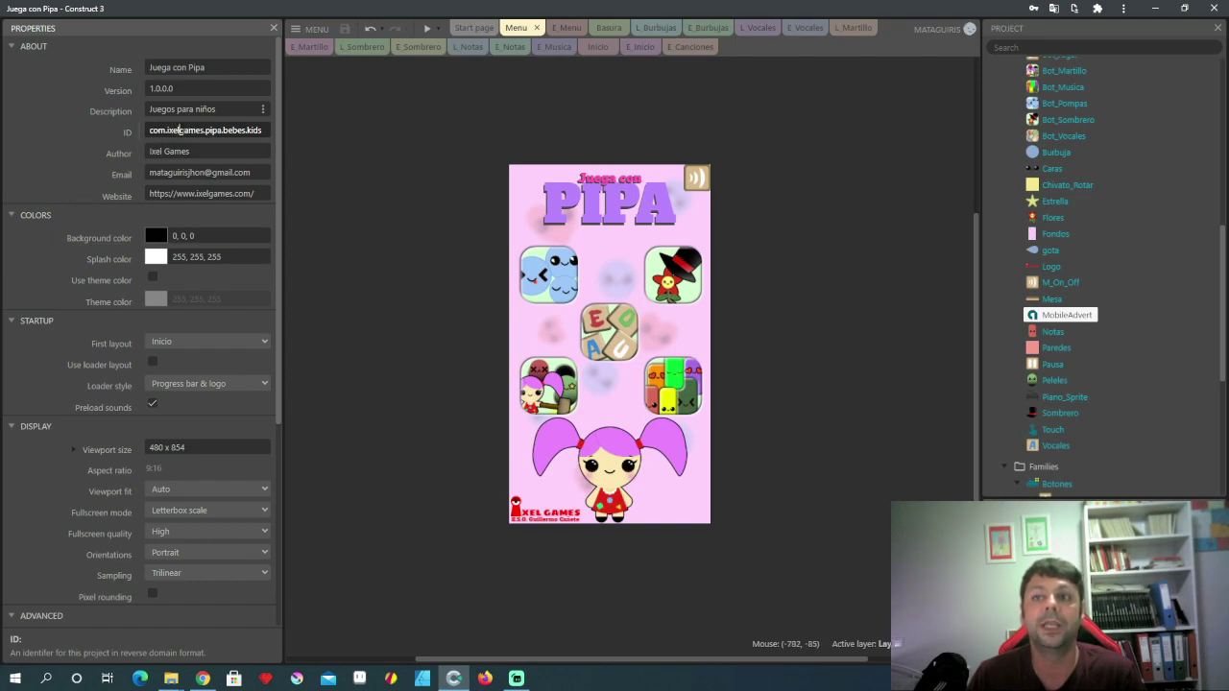
- Start a project export from Menu > Project > Export
click(312, 72)
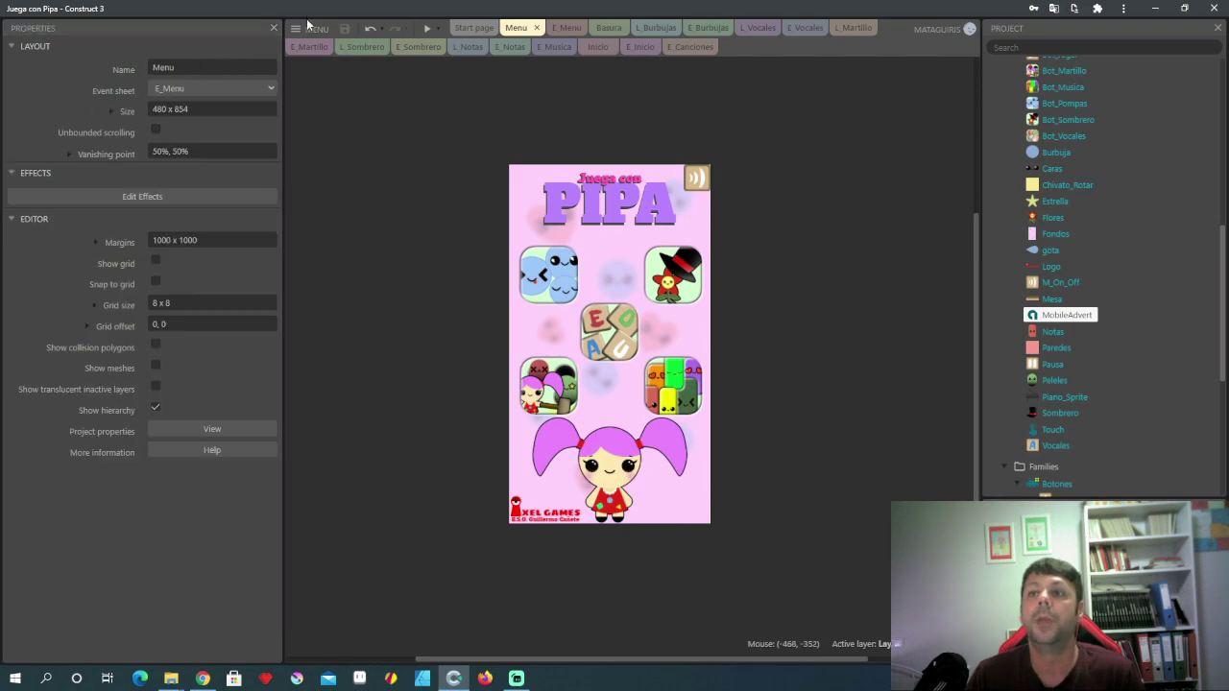
click(309, 27)
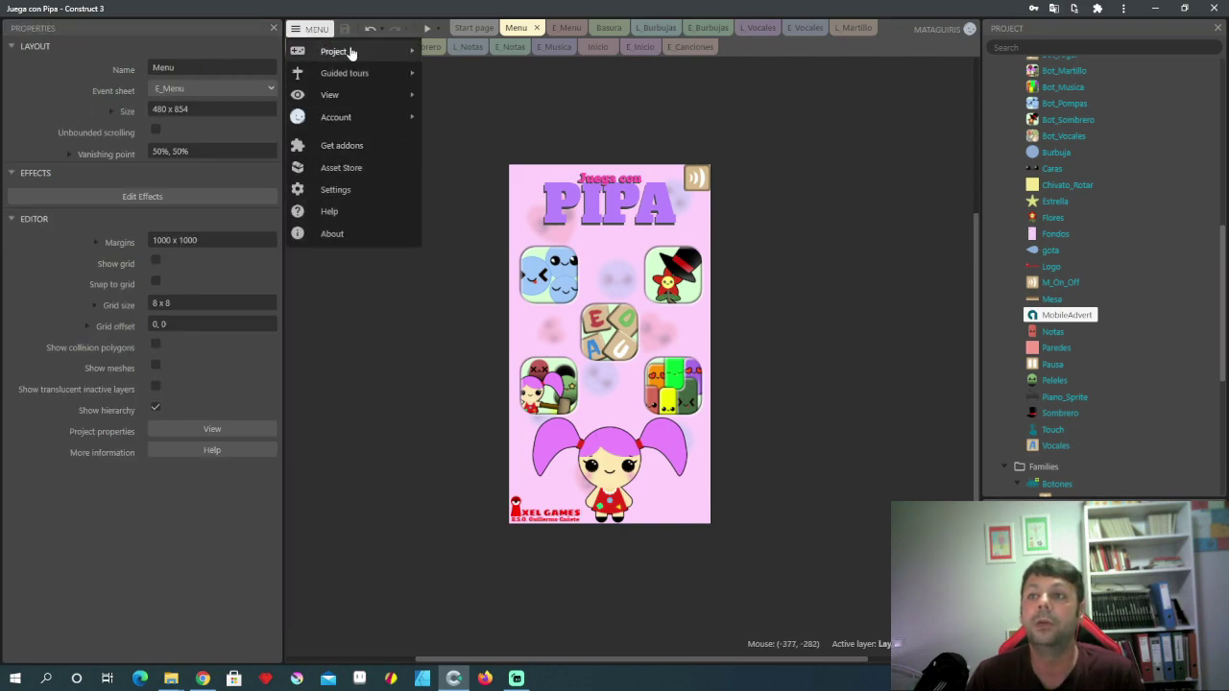
mouse_move(351, 52)
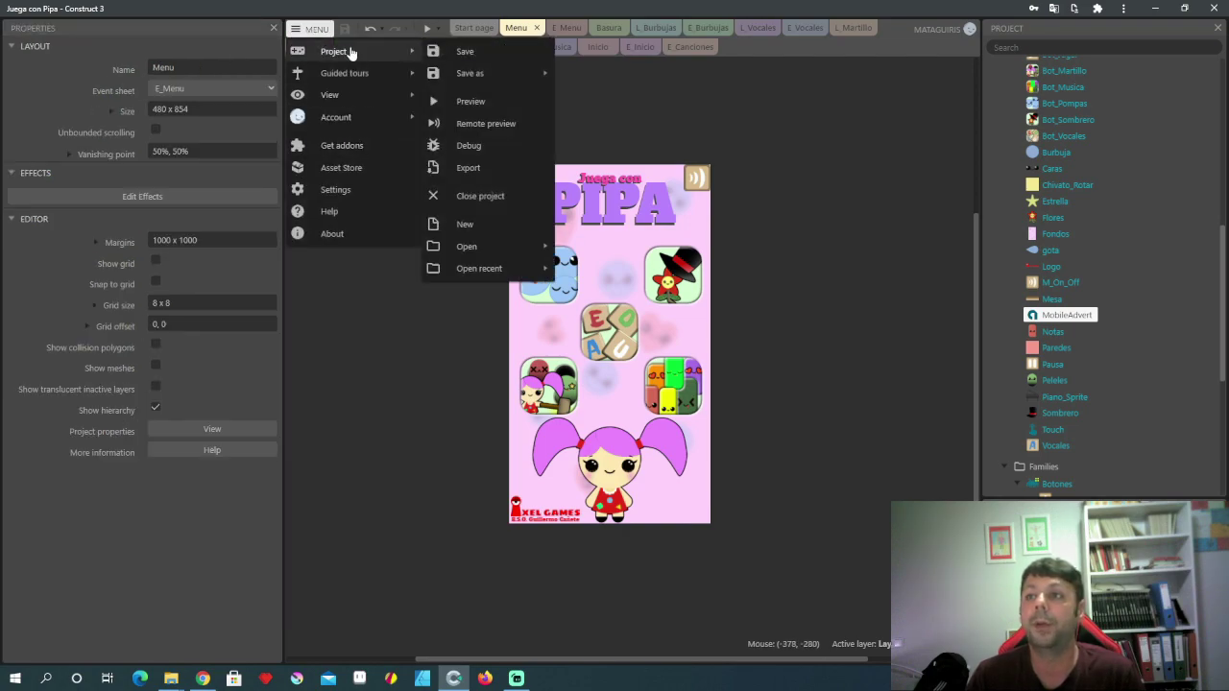
click(470, 169)
scroll(613, 286, down, 3)
scroll(613, 286, up, 2)
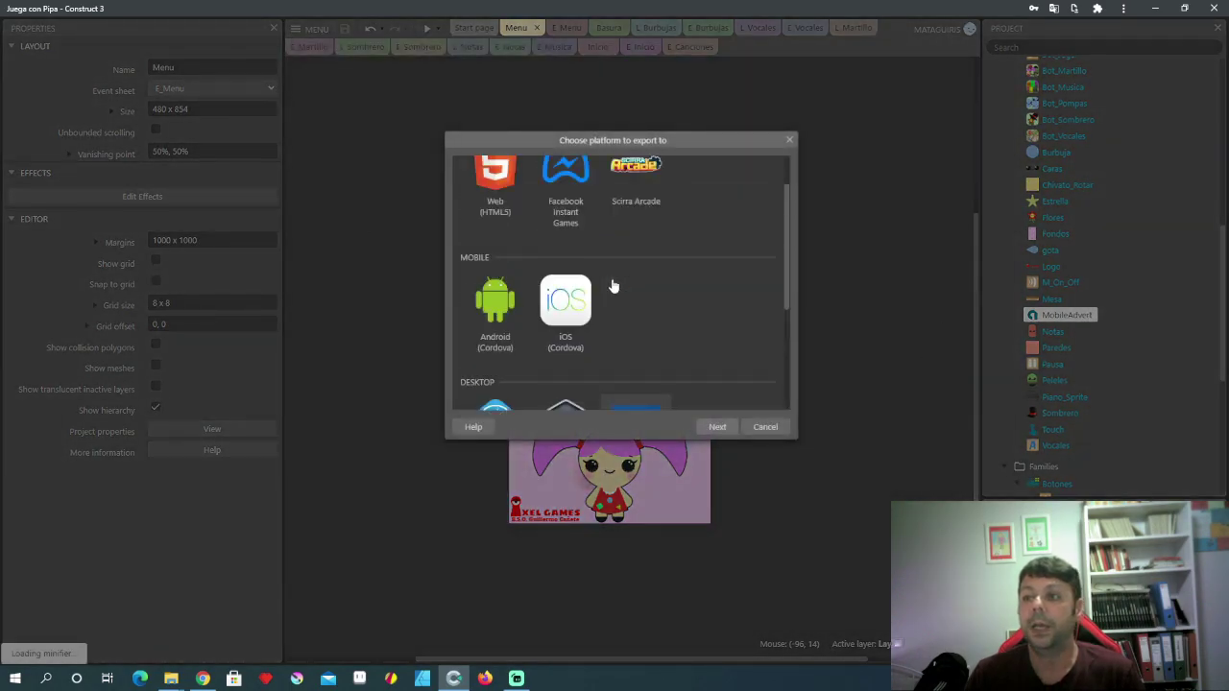
scroll(537, 289, up, 1)
scroll(499, 293, down, 1)
- Choose Android (Cordova), turn off image deduplication and recompression, and continue to the Cordova options
click(495, 295)
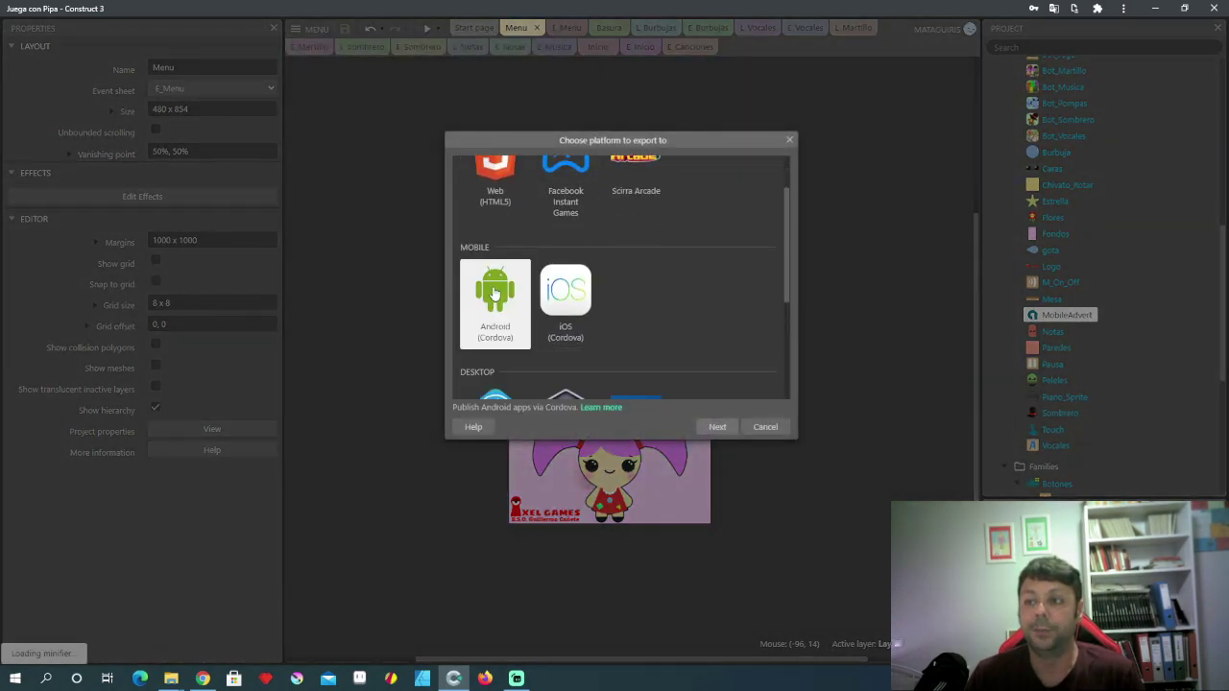
double_click(495, 292)
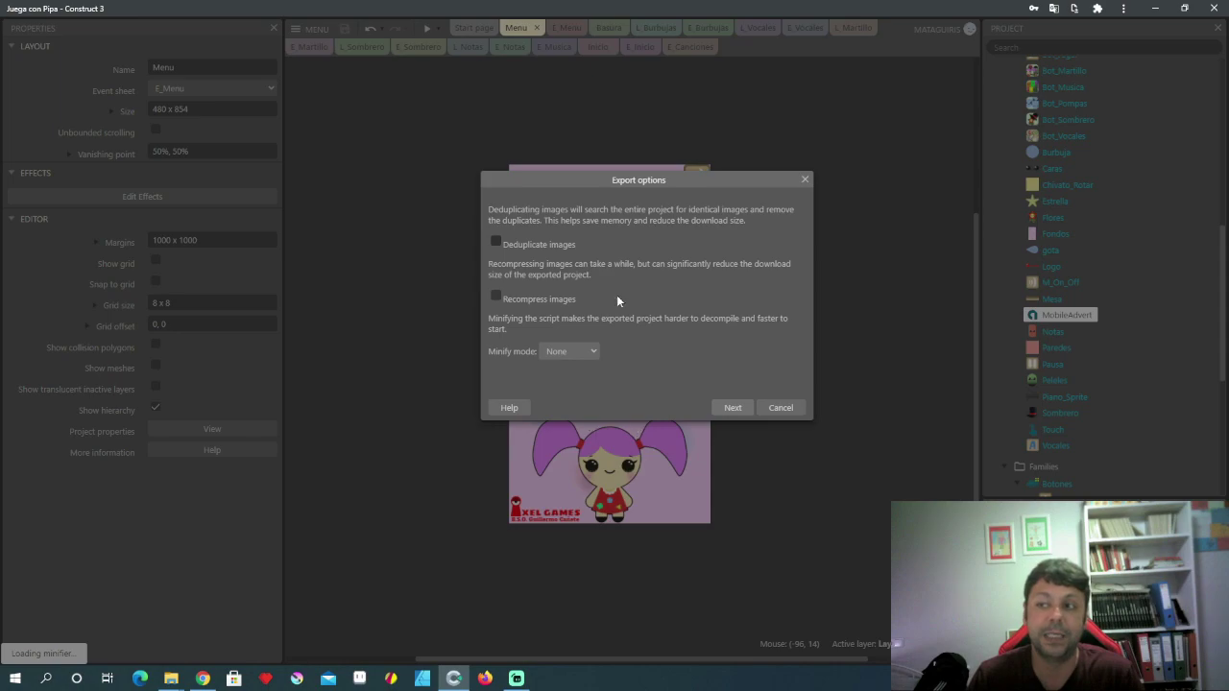
click(495, 244)
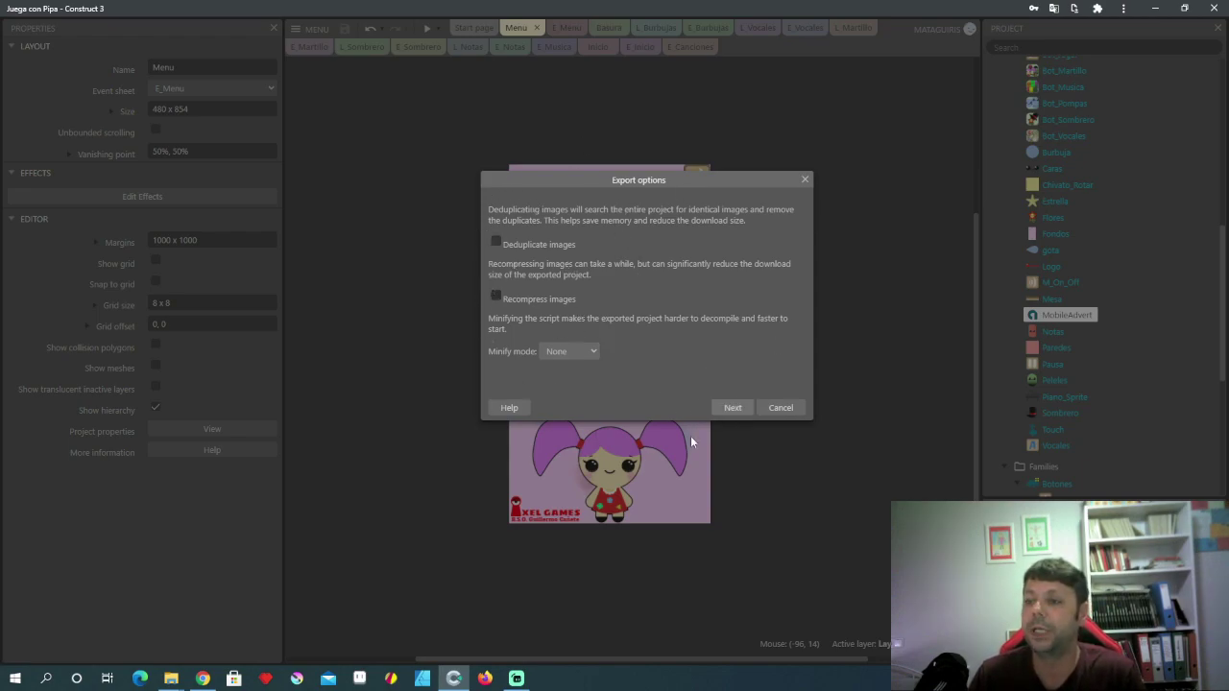
click(733, 408)
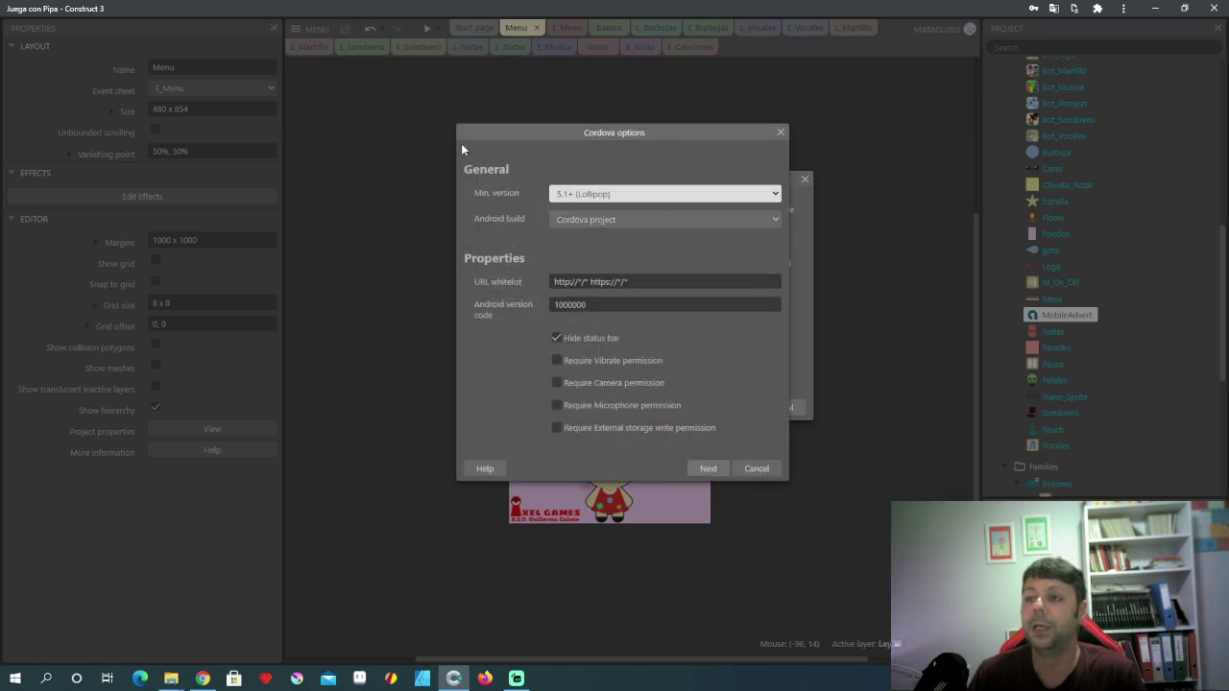
- Keep minimum version 5.1+ (Lollipop) and set the Android build to Signed Android App Bundle
click(557, 197)
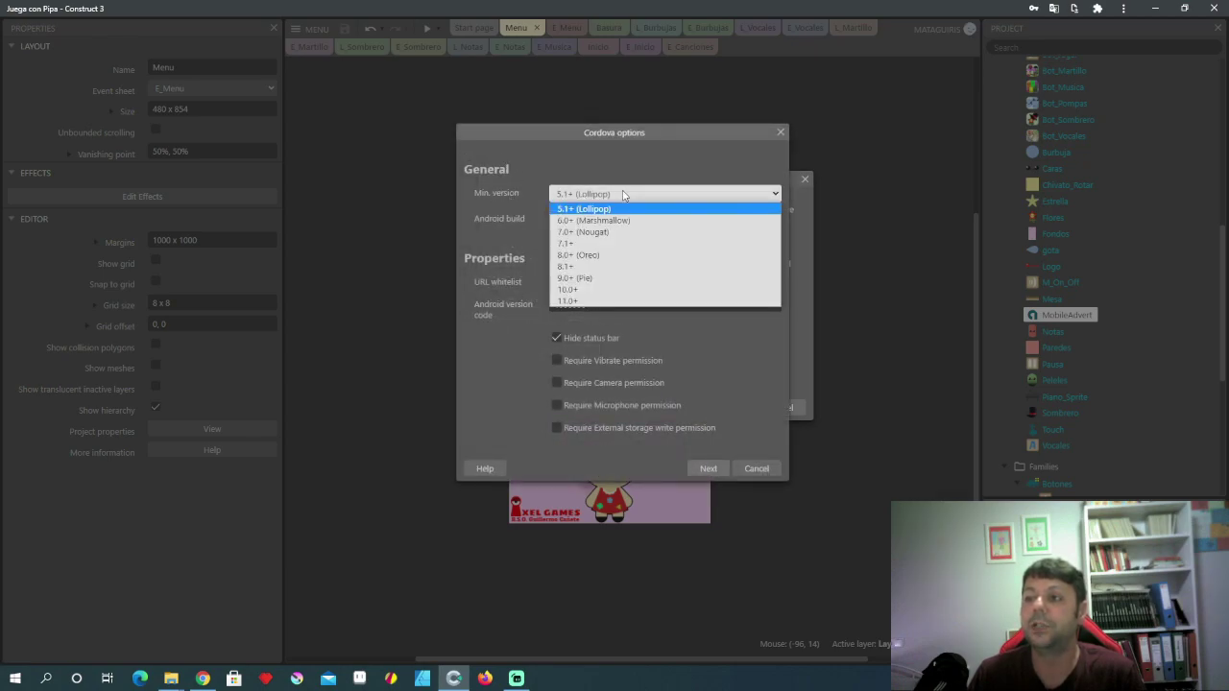
click(557, 197)
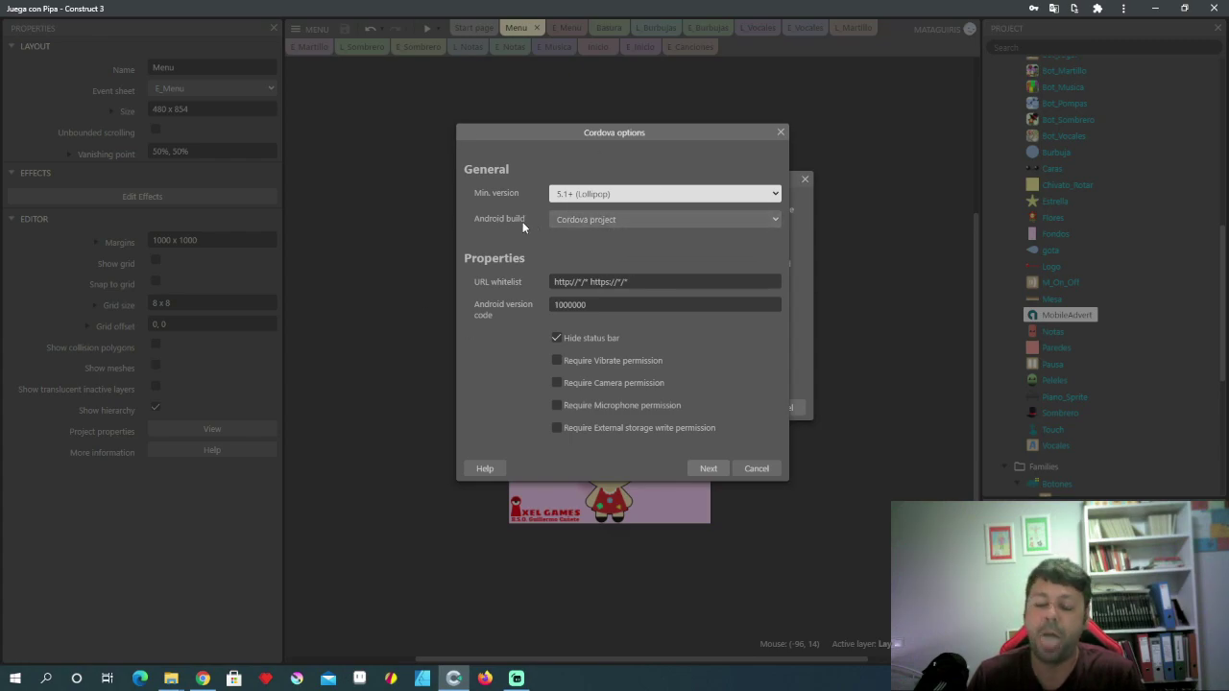
click(600, 227)
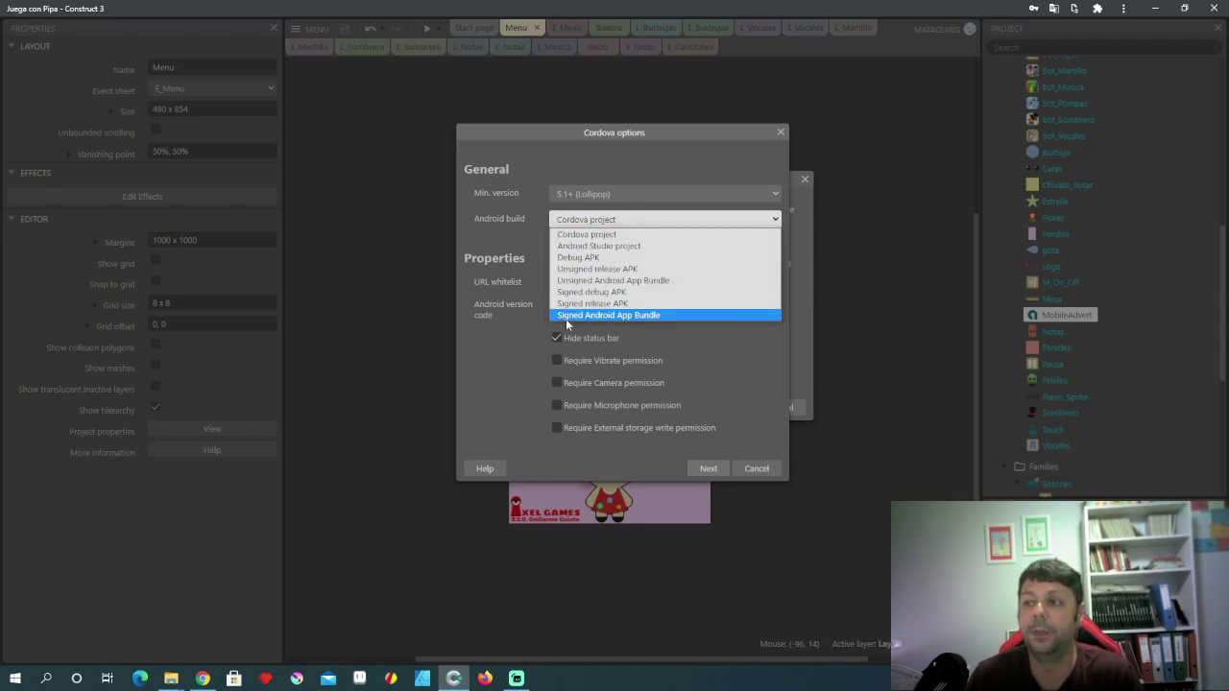
click(617, 315)
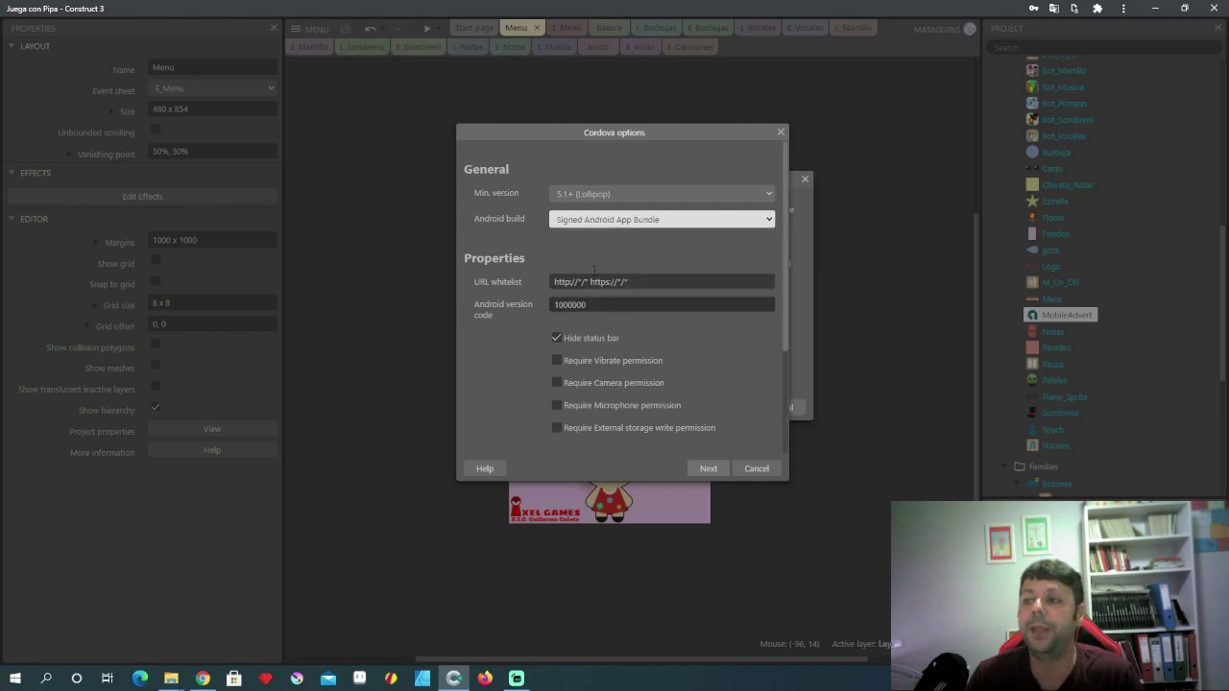
- Check Android version code 1000000 and scroll down to the Signing section
scroll(618, 246, down, 1)
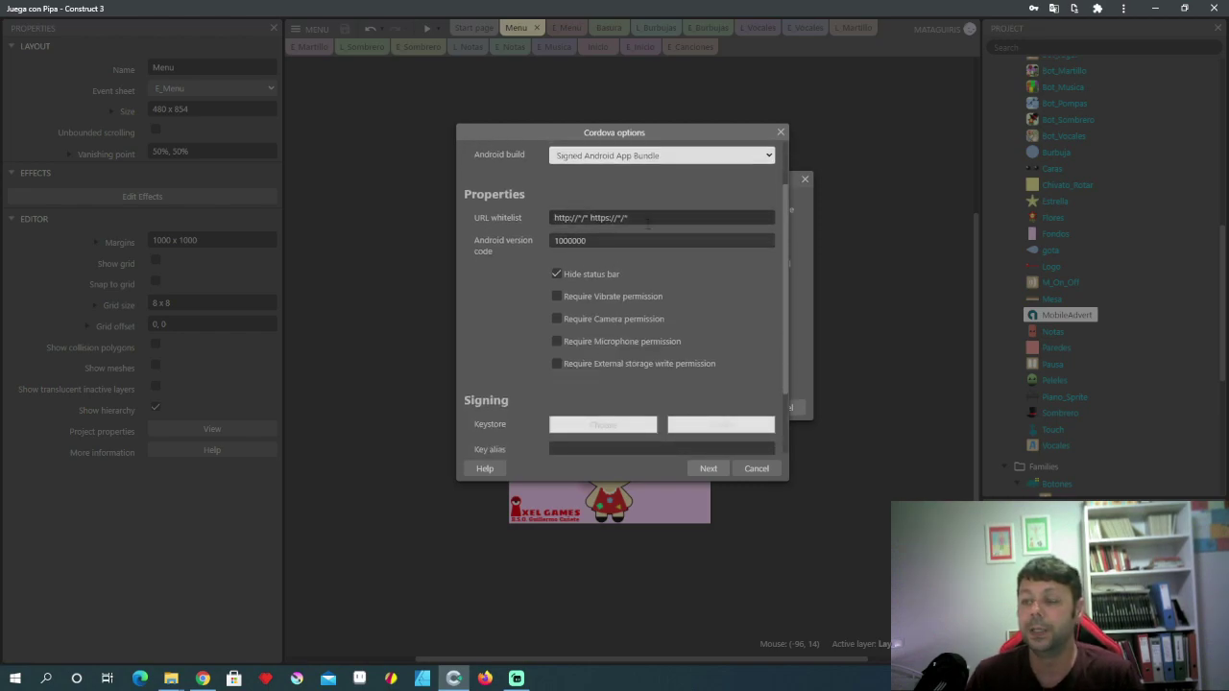
click(602, 241)
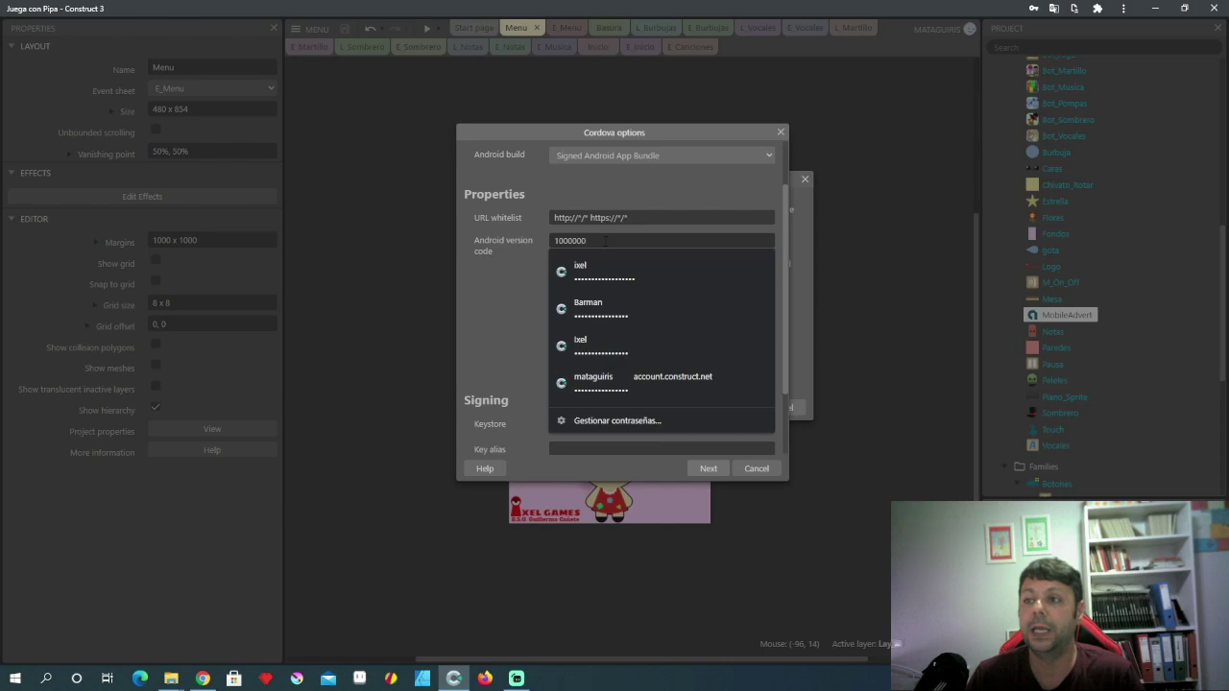
click(525, 269)
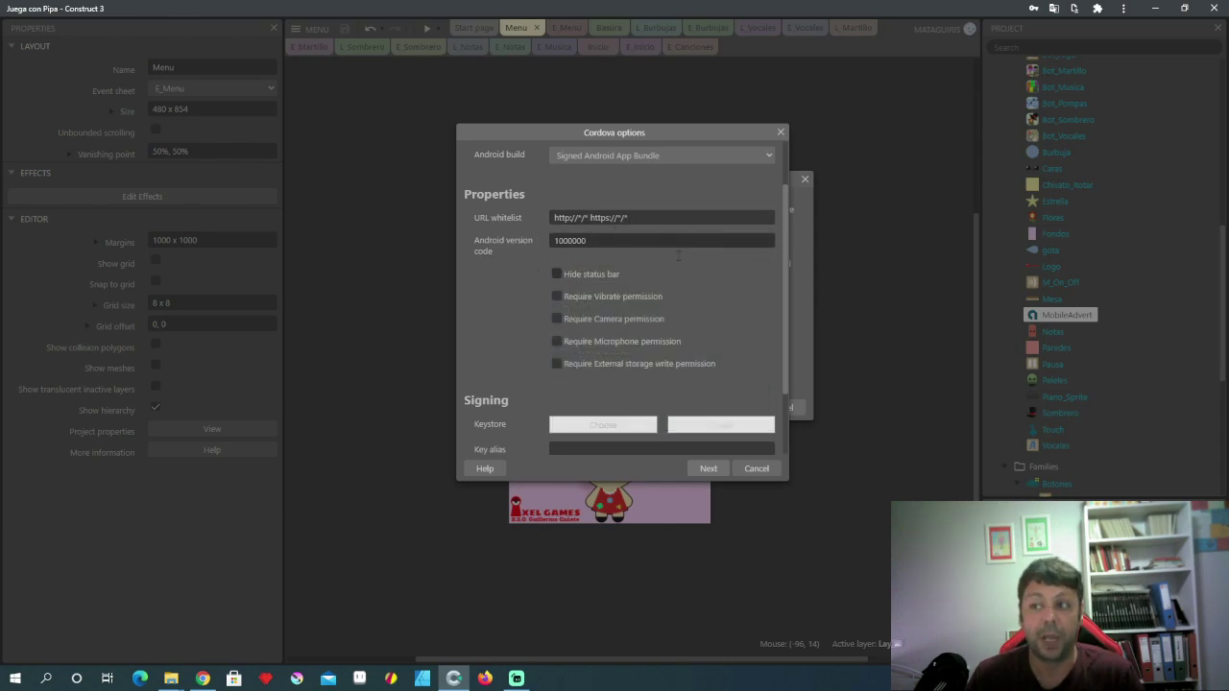
scroll(705, 278, down, 1)
scroll(594, 222, up, 1)
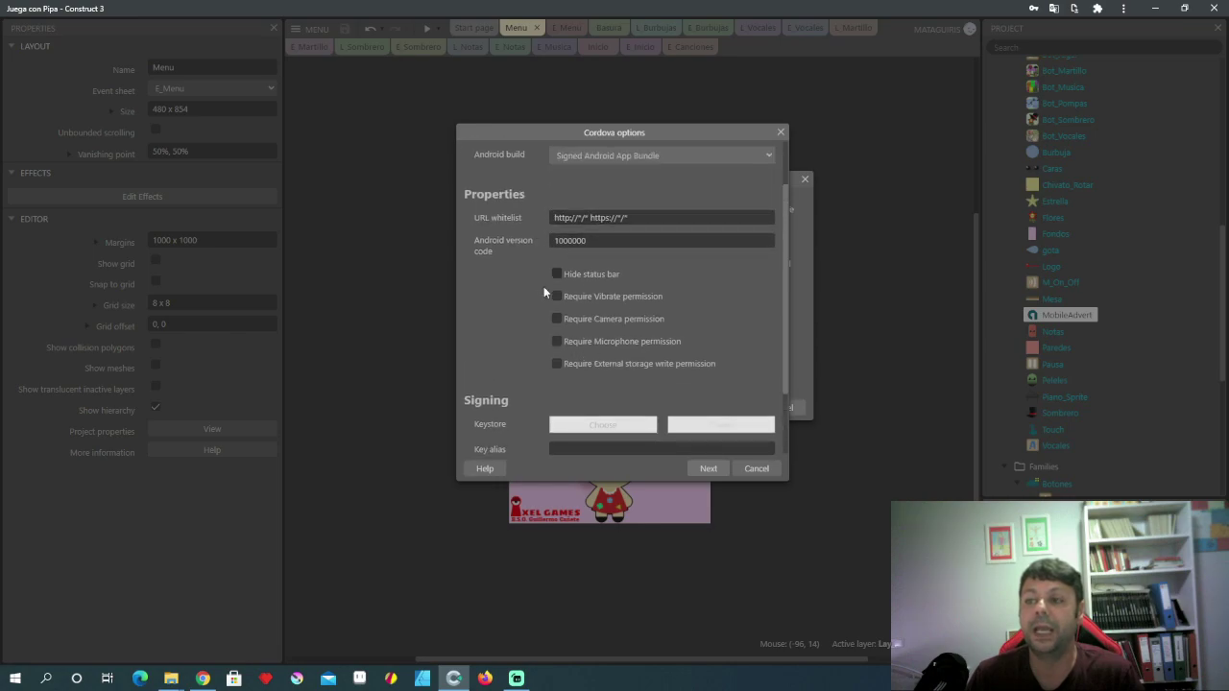
scroll(623, 308, down, 1)
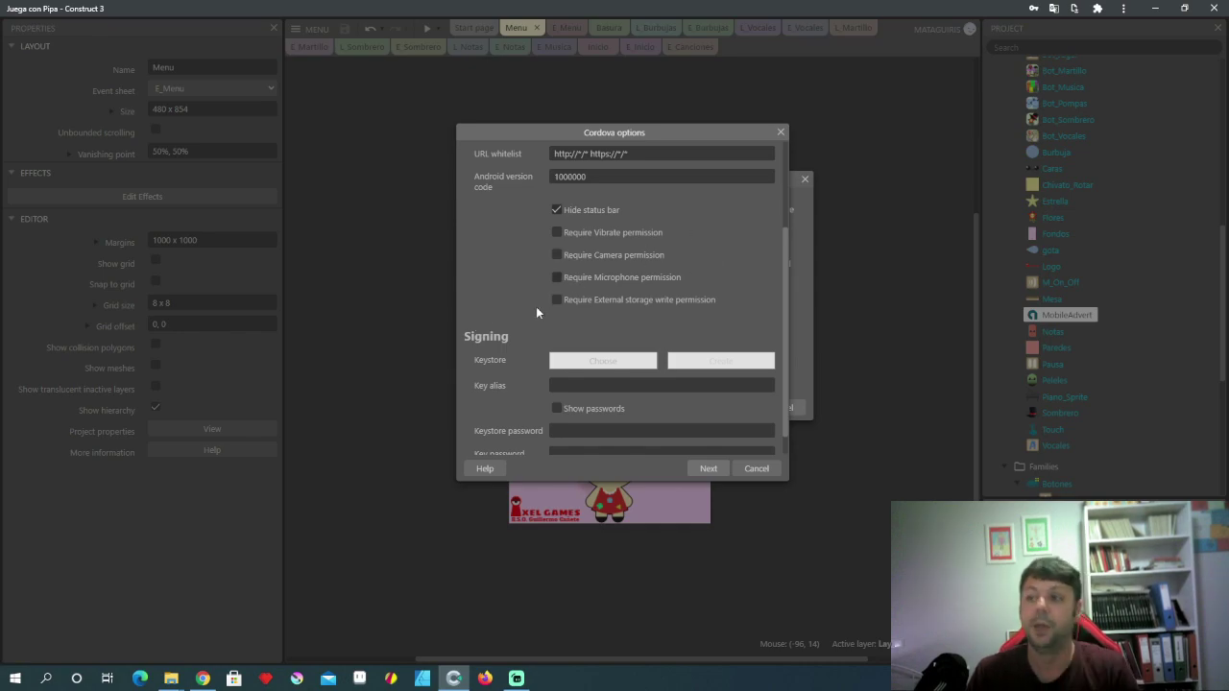
scroll(552, 298, down, 1)
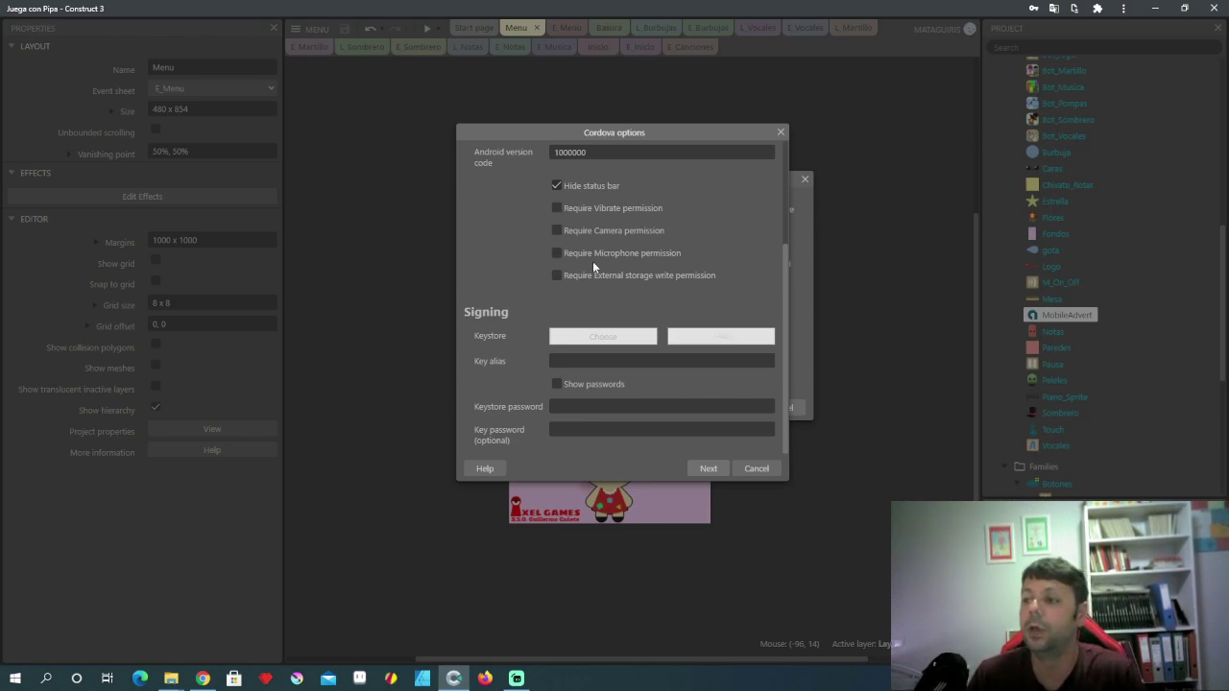
- Create a new keystore and fill in its name, organizational unit, organization, city and state fields
click(720, 338)
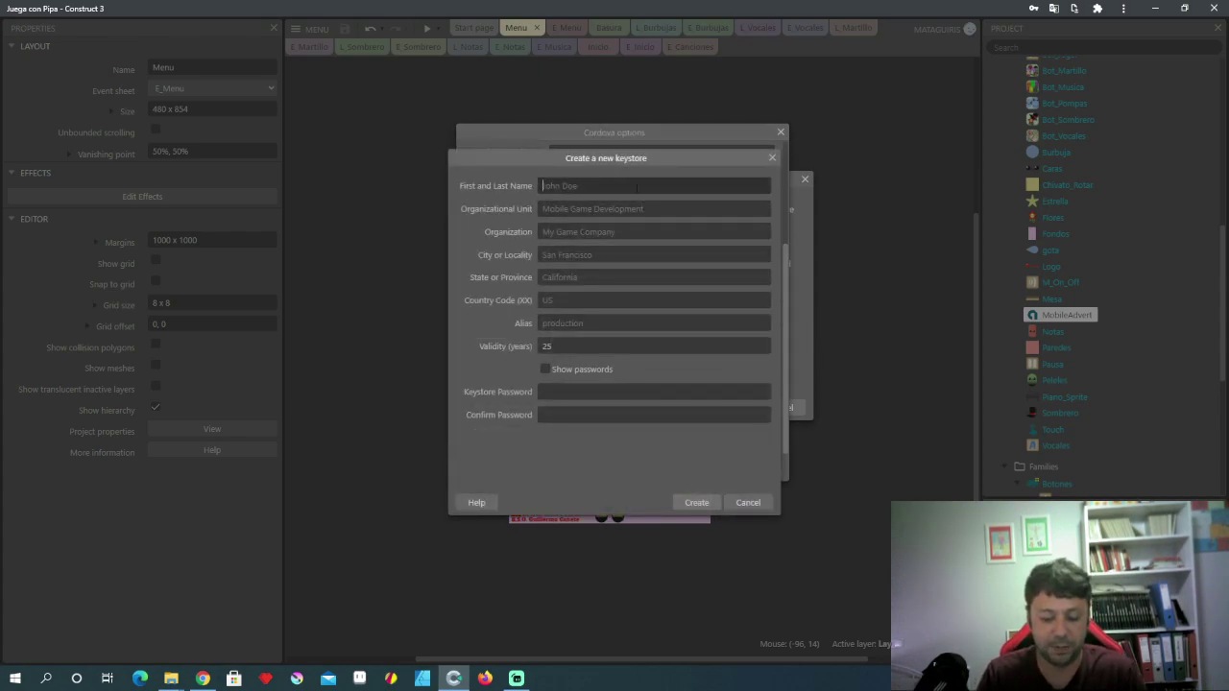
text(ixel)
key(Tab)
text(ix)
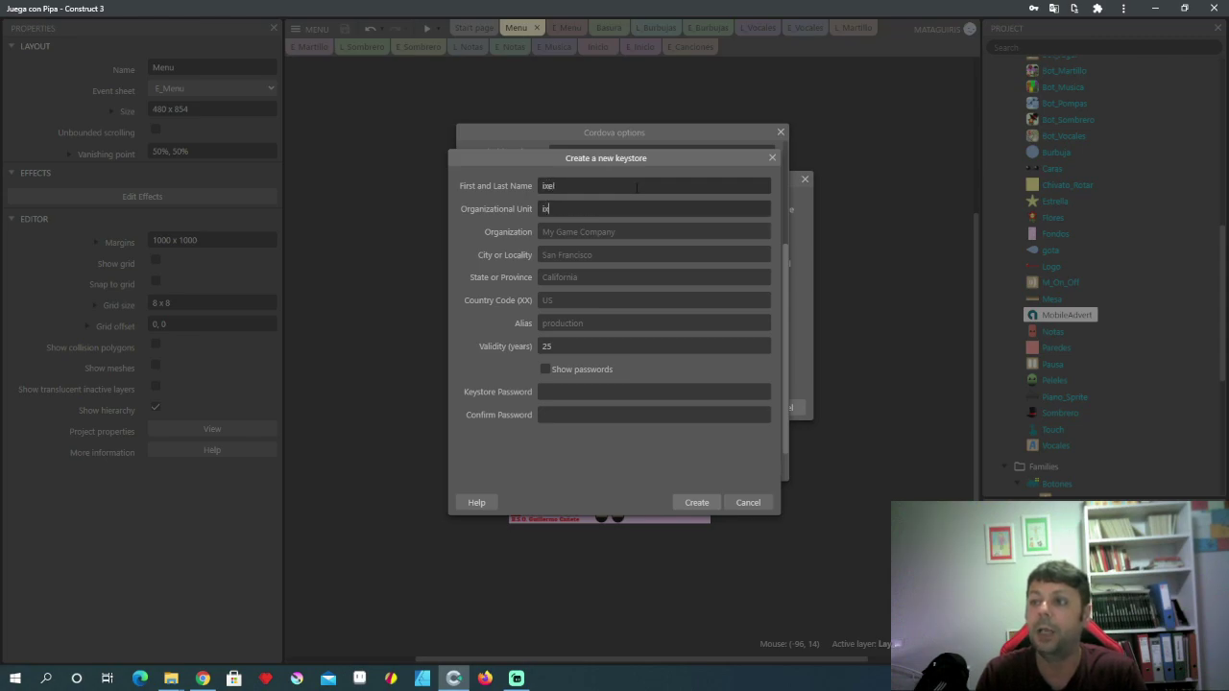
key(Tab)
text(i)
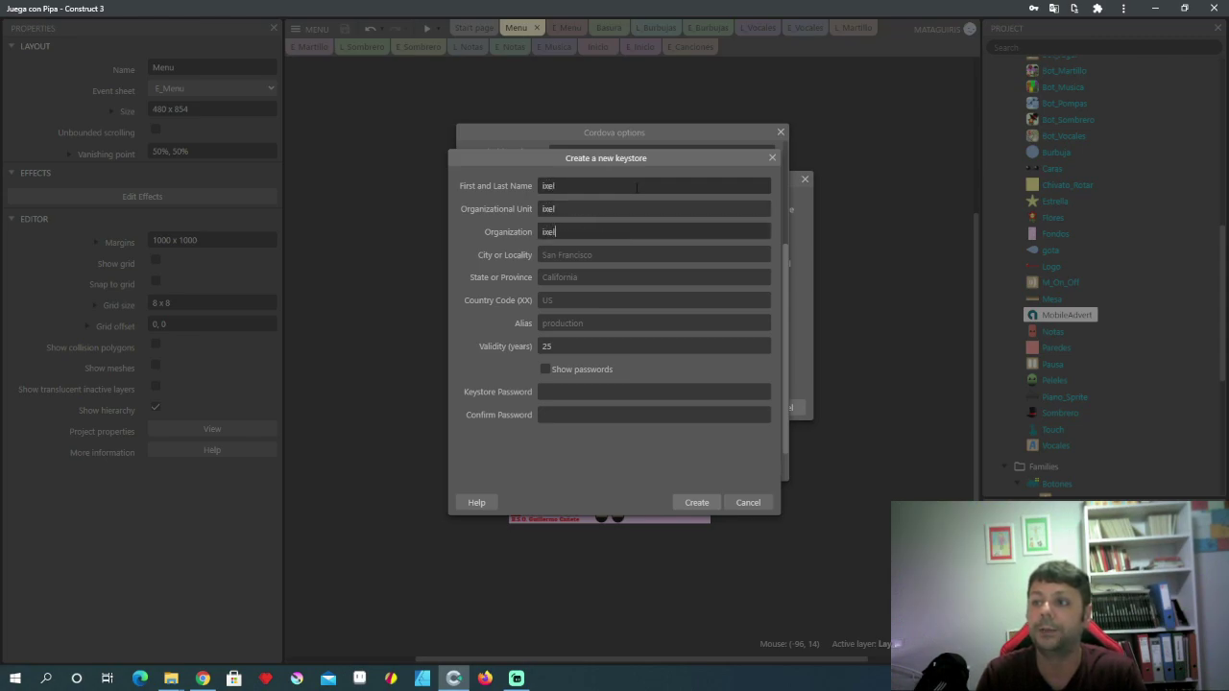
key(Tab)
text(i)
key(Tab)
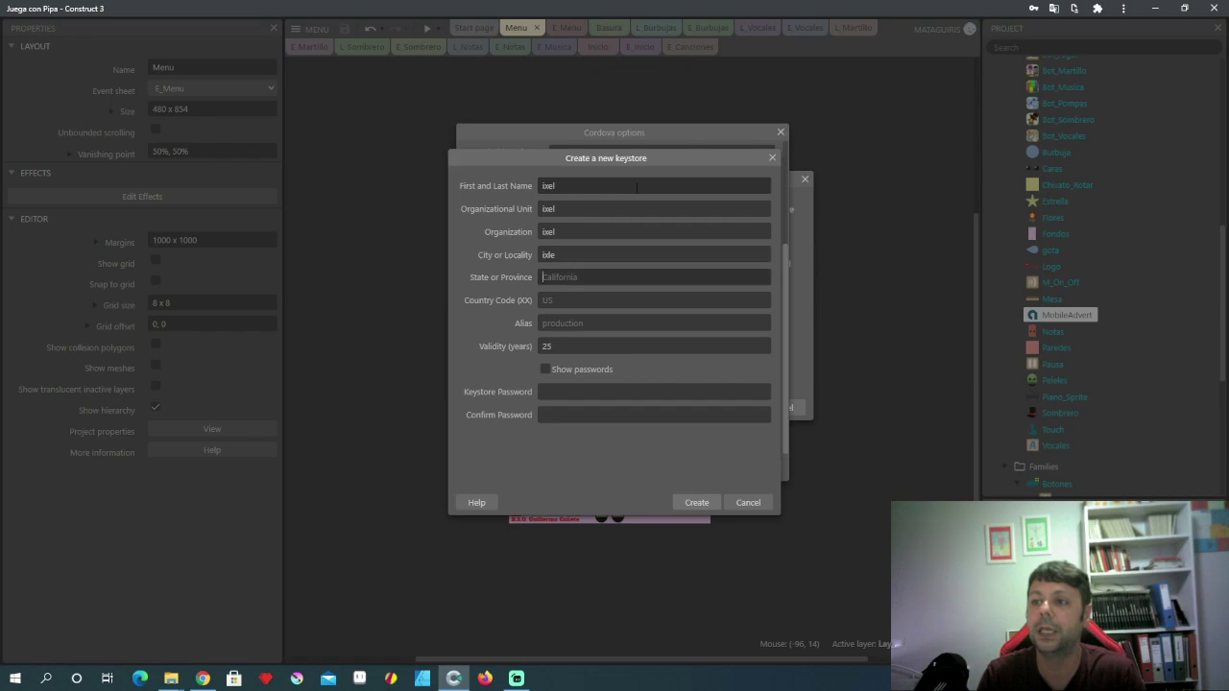
text(ixel)
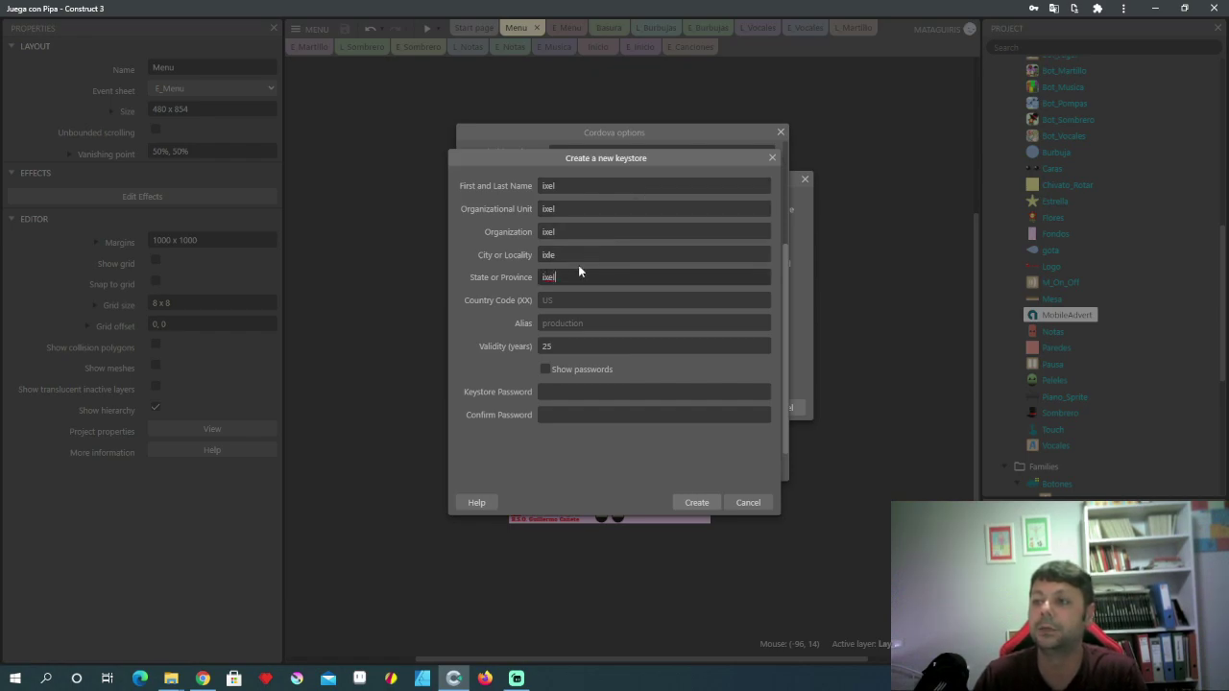
- Correct the city to 'ixel', set country code ES and alias 'ixel'
click(514, 251)
text(ixel)
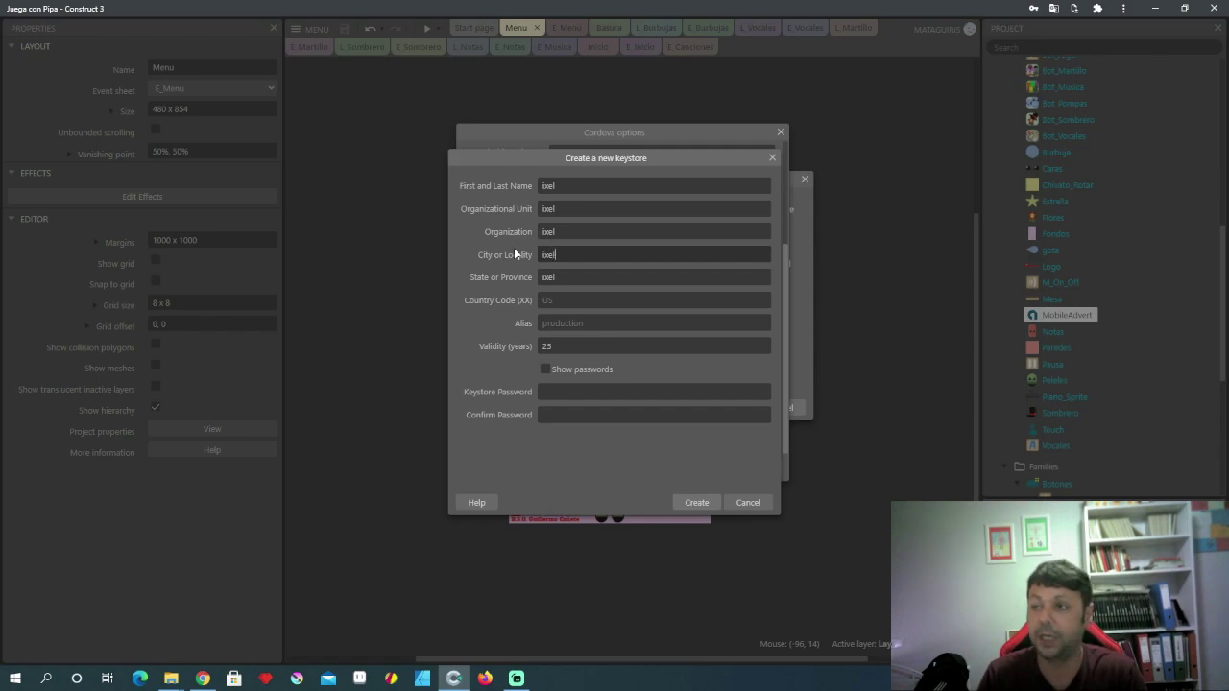
click(576, 303)
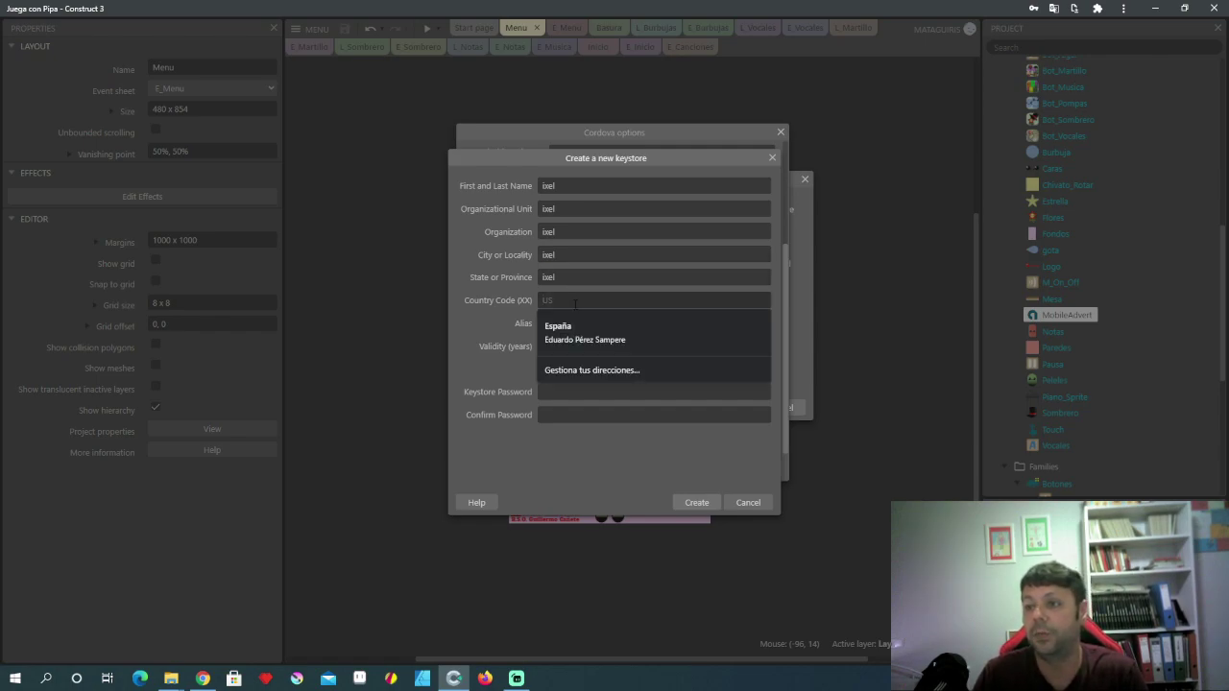
text(ES)
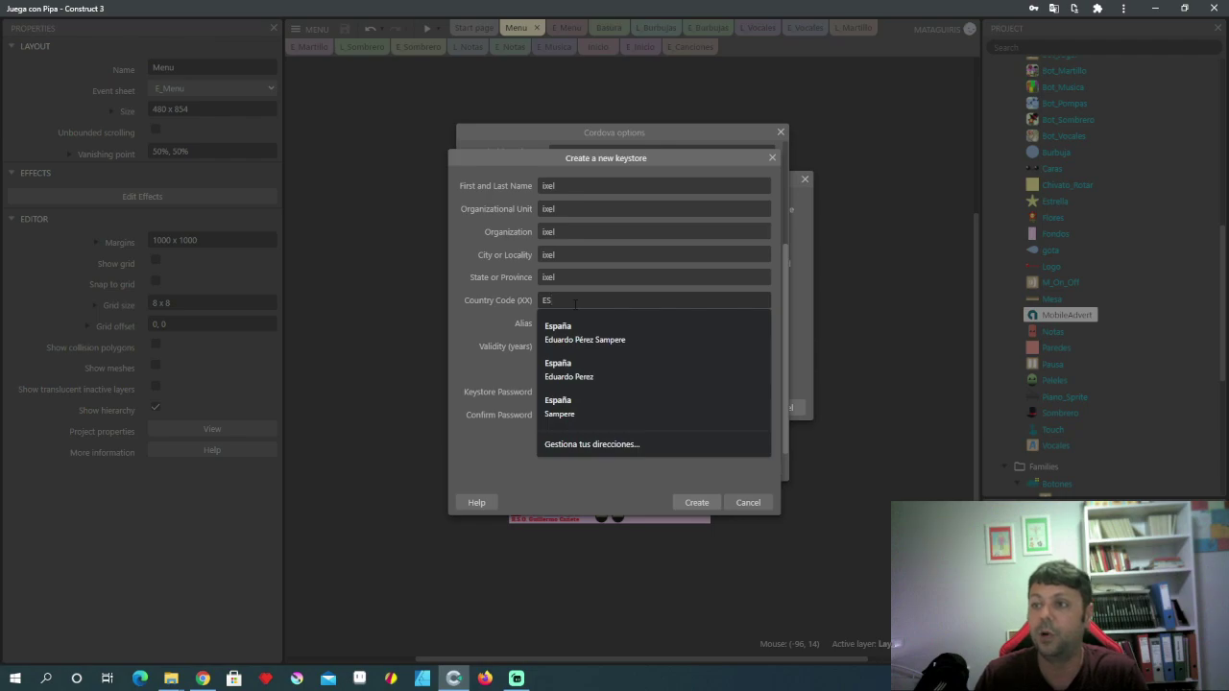
click(569, 324)
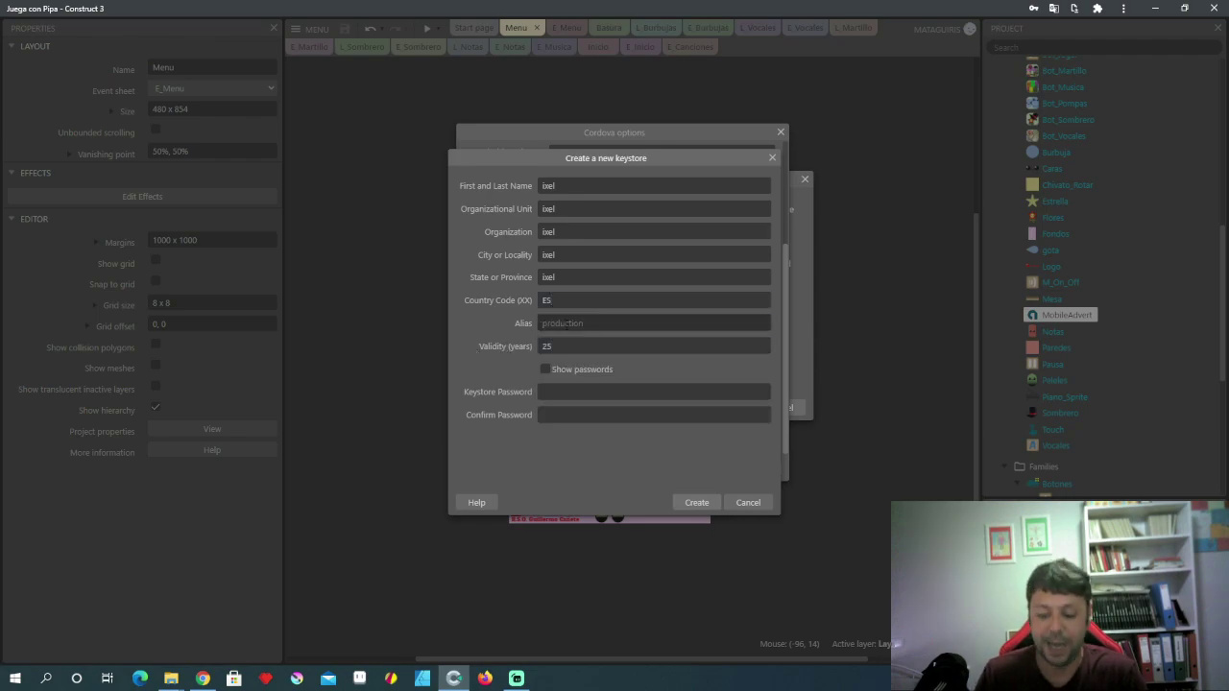
text(ixel)
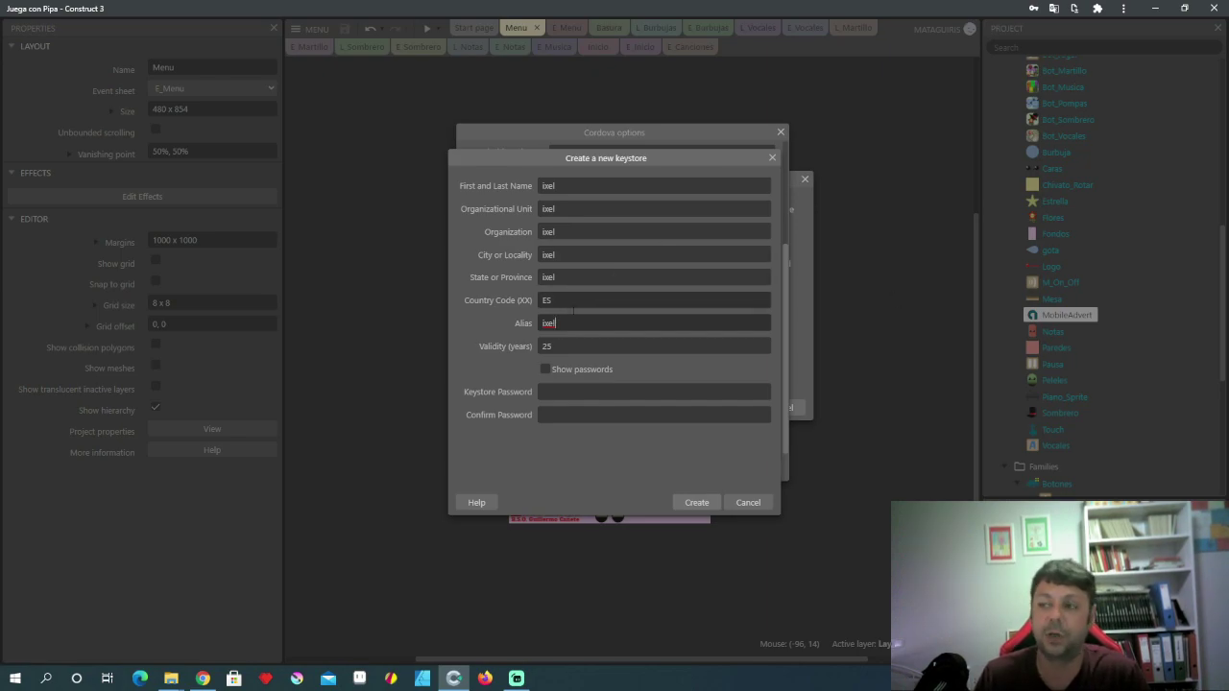
double_click(548, 324)
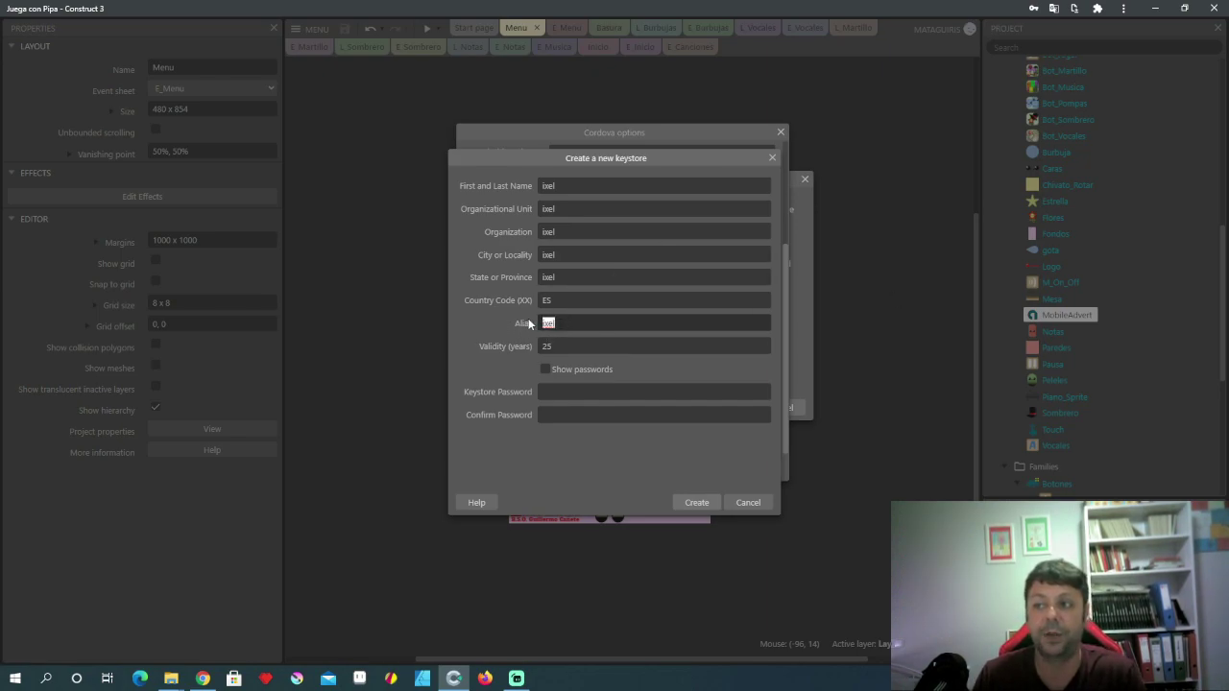
- Set validity to 100 years and enter the keystore password in both password fields
click(576, 350)
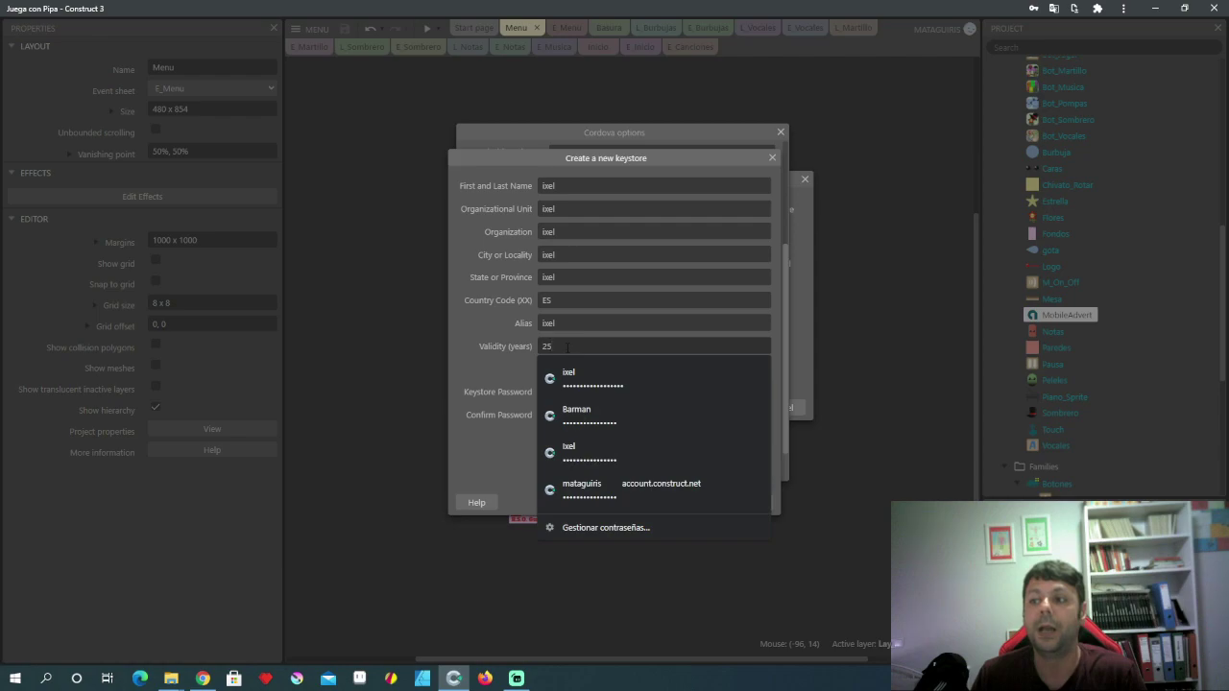
key(BackSpace)
key(BackSpace)
text(100)
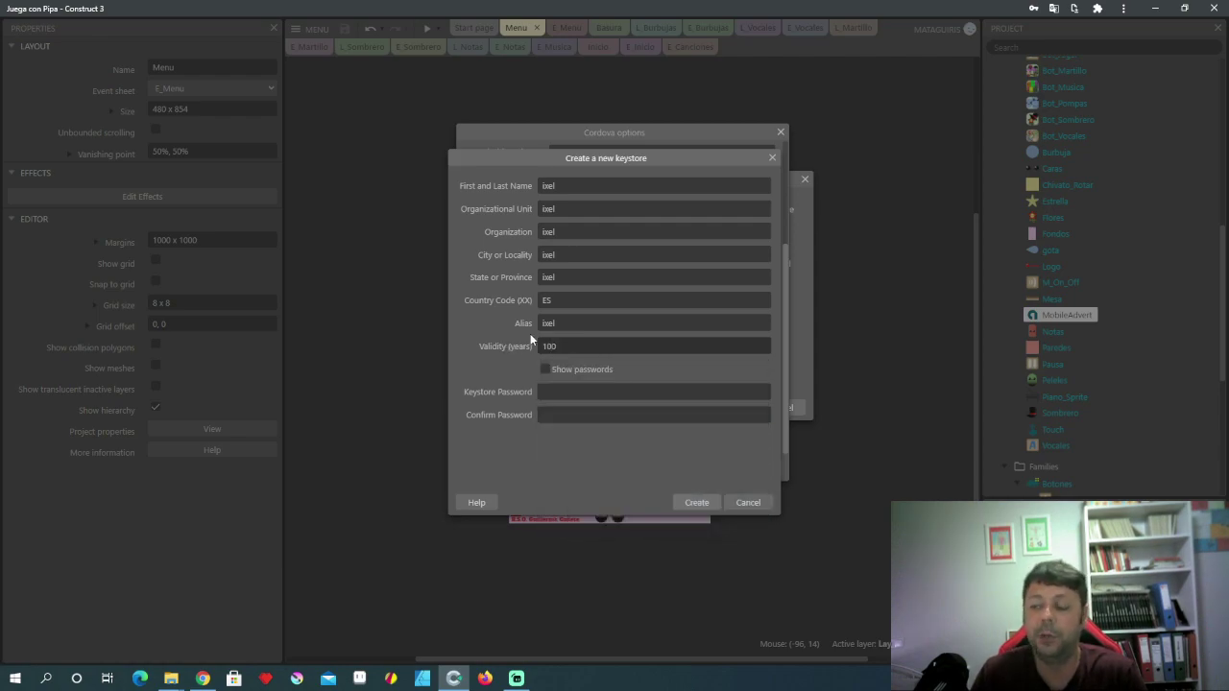
click(575, 392)
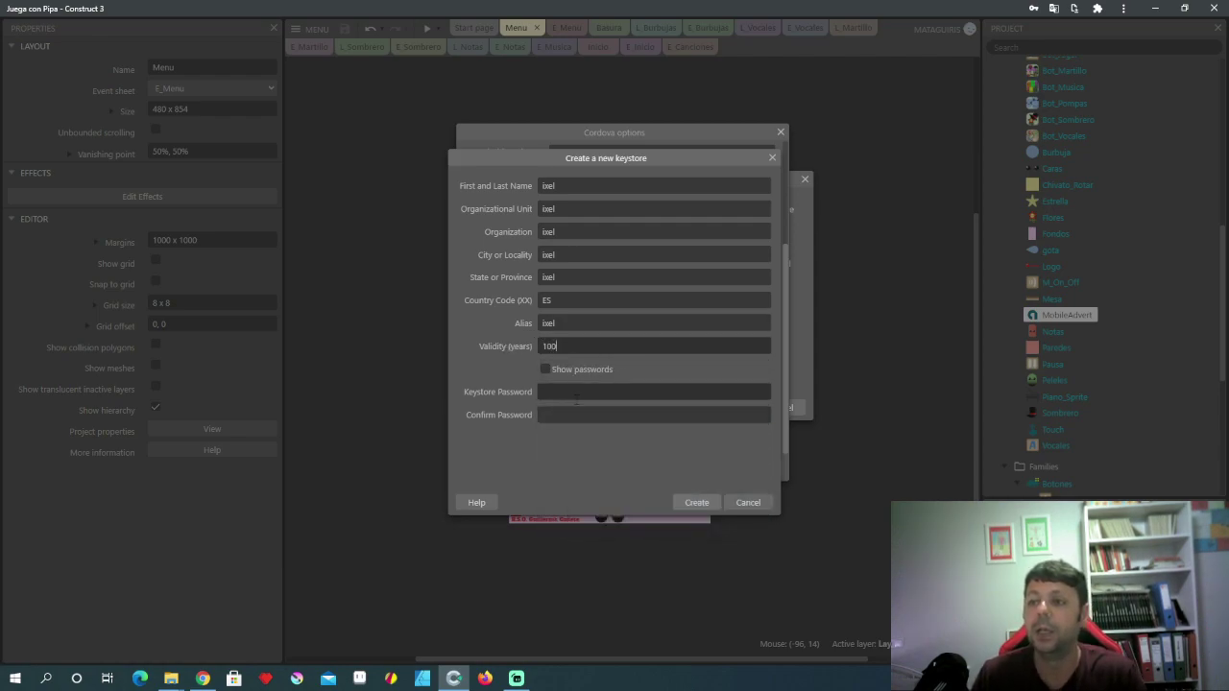
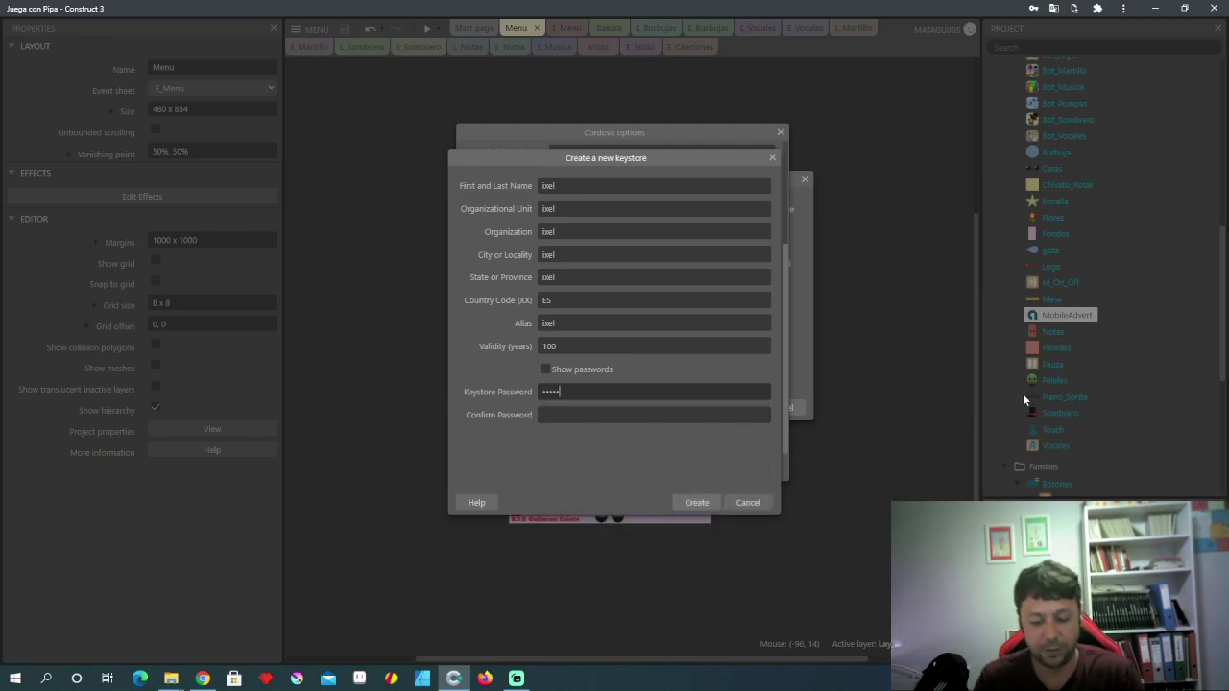
key(Down)
key(Return)
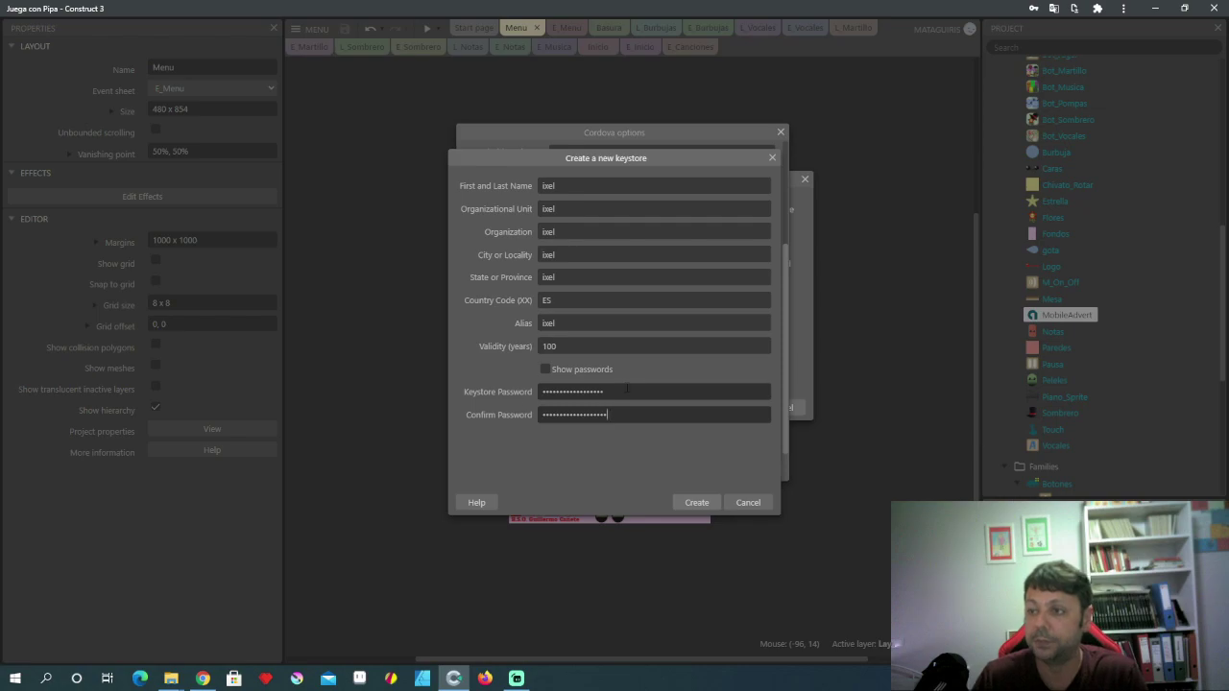
key(Tab)
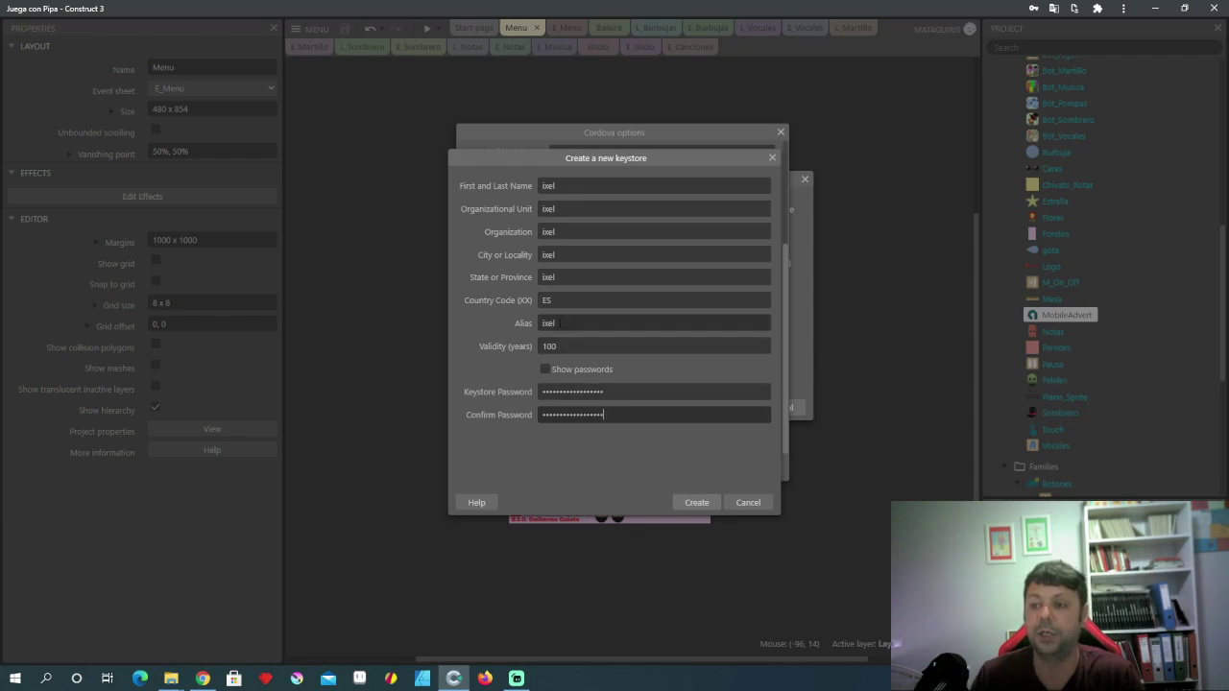
- Create the keystore, capture its SHA-1 confirmation, download keystore (6).jks, and close the dialog
click(696, 503)
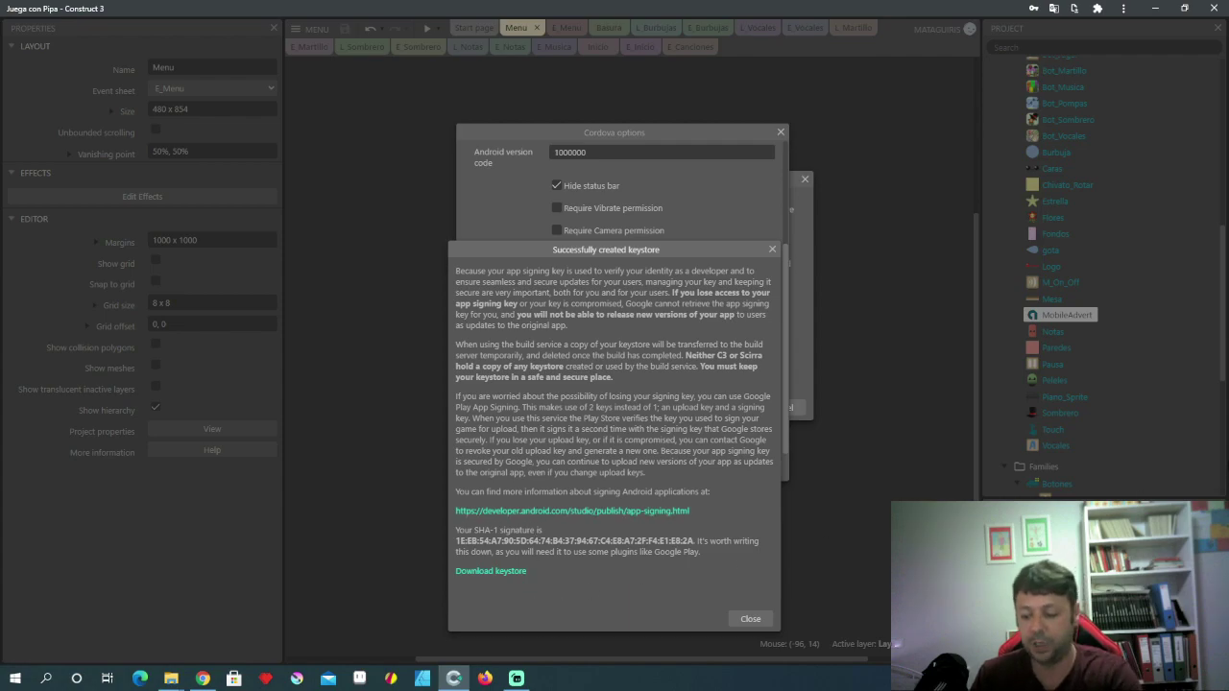
key(Print)
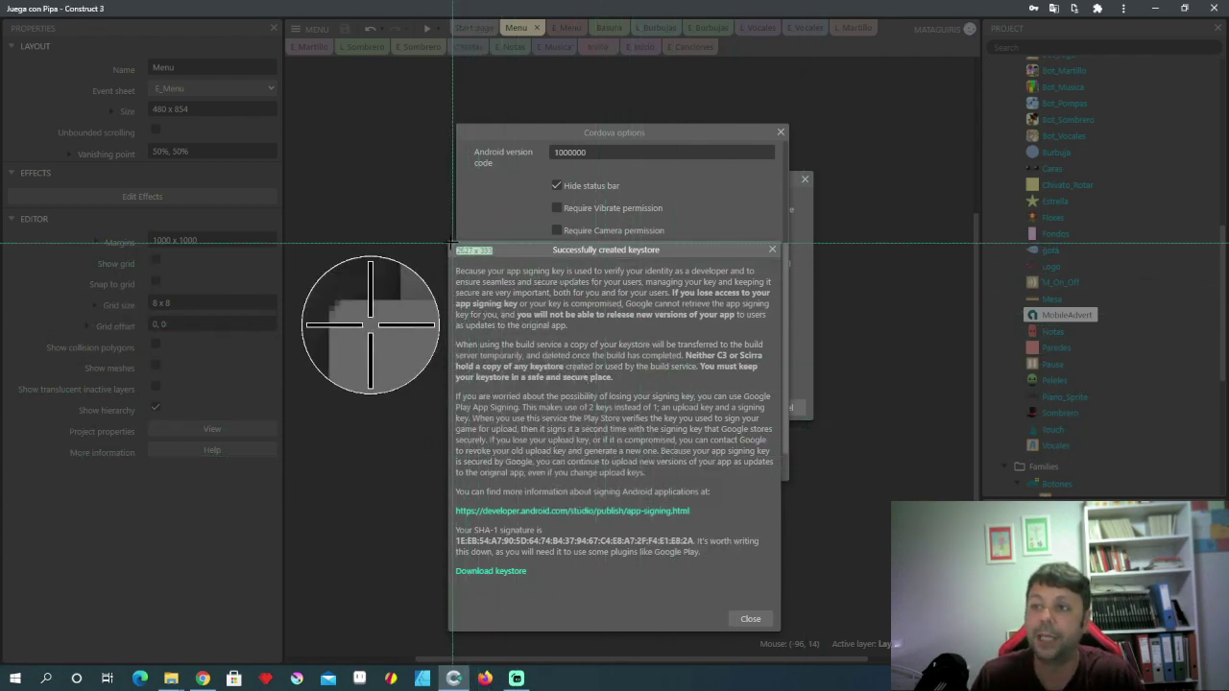
drag(446, 238, 781, 634)
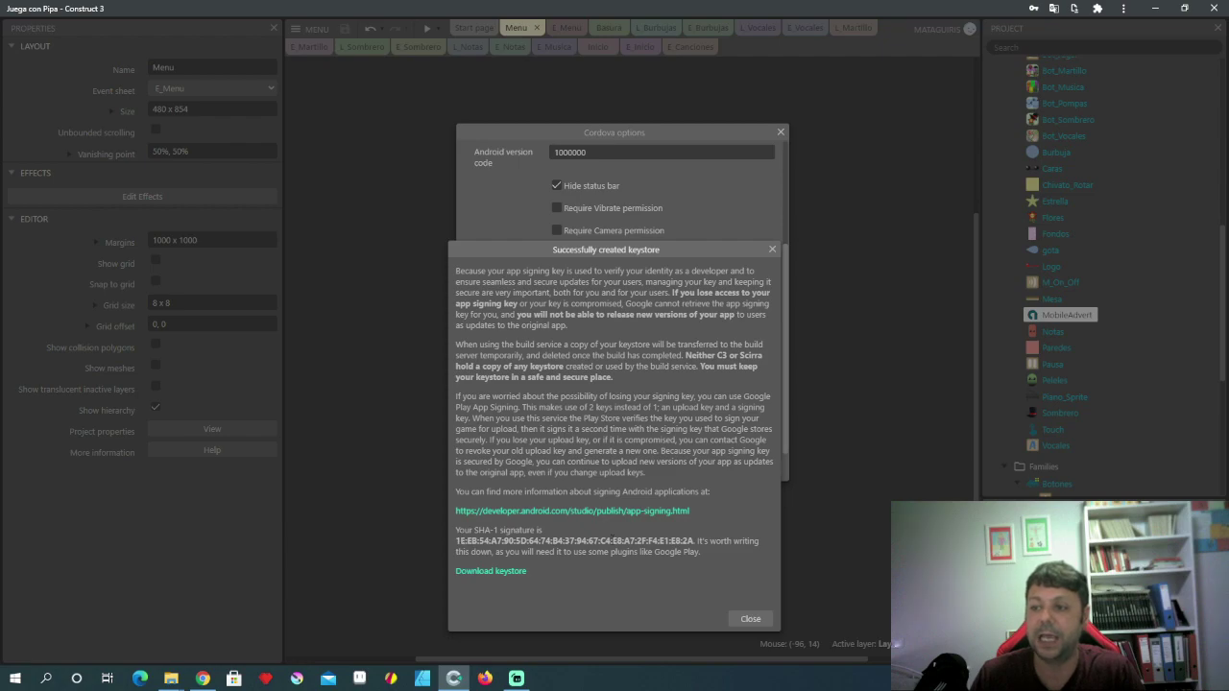
click(484, 574)
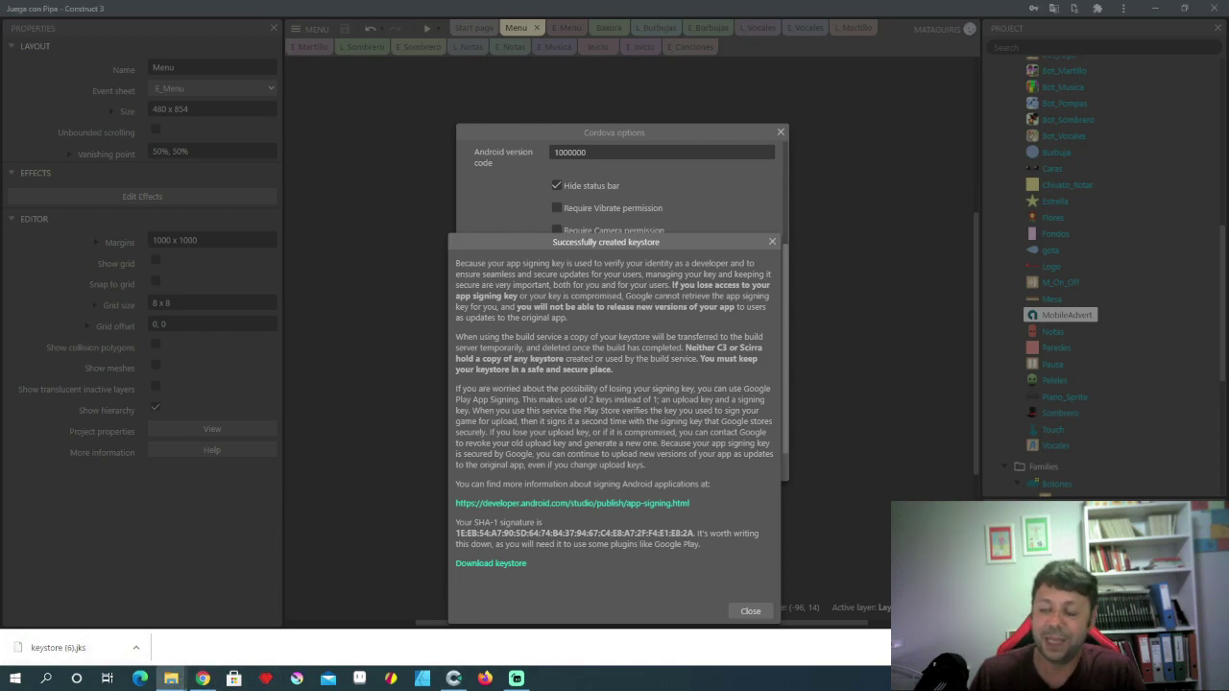
click(750, 612)
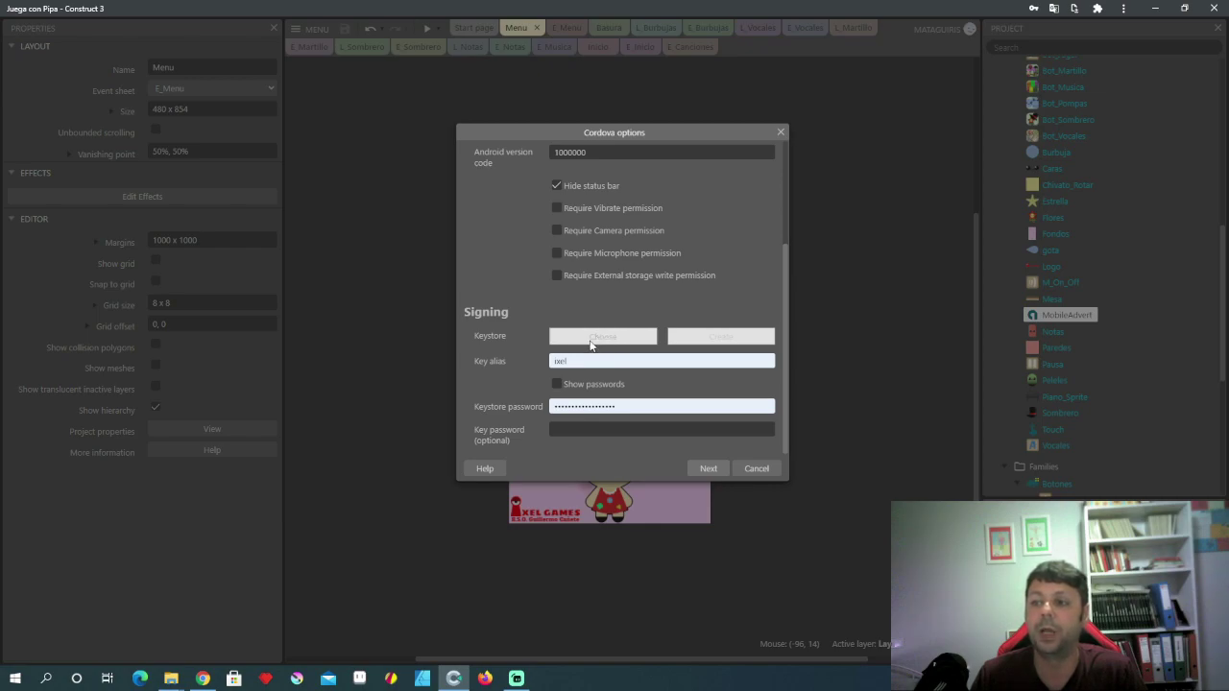
- Choose keystore (6).jks from Google Drive's PipaJuegosNinos > Android folder as the signing keystore
click(596, 338)
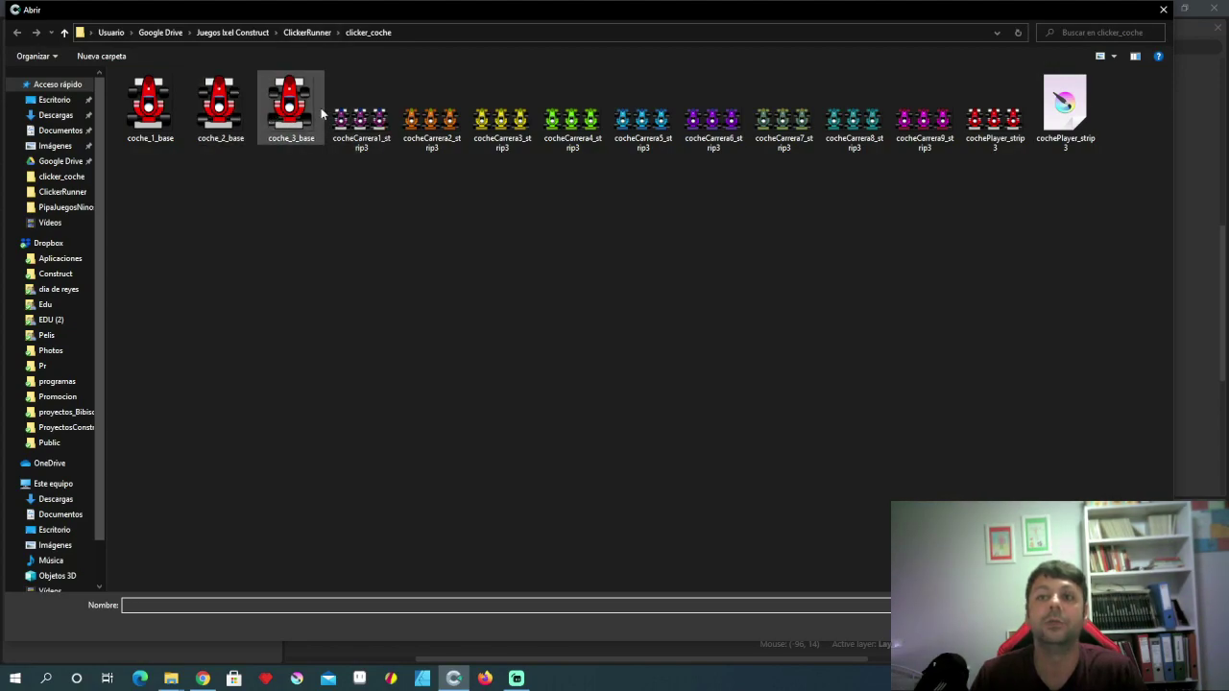
click(63, 163)
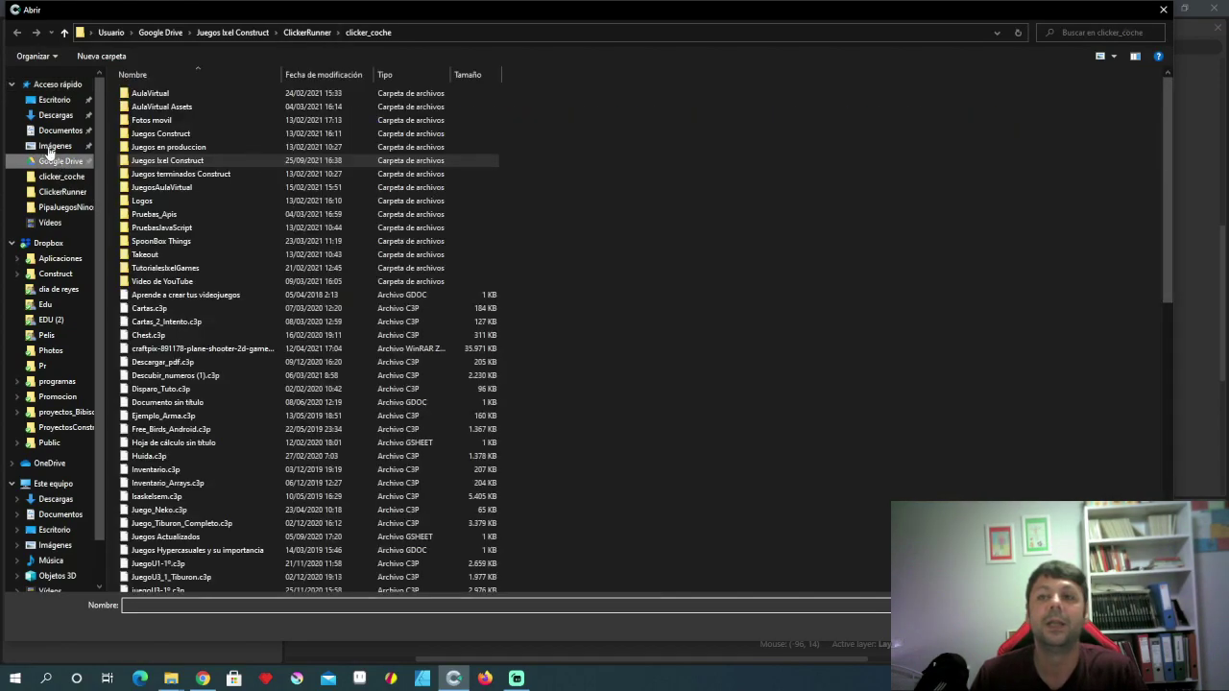
double_click(220, 147)
key(BackSpace)
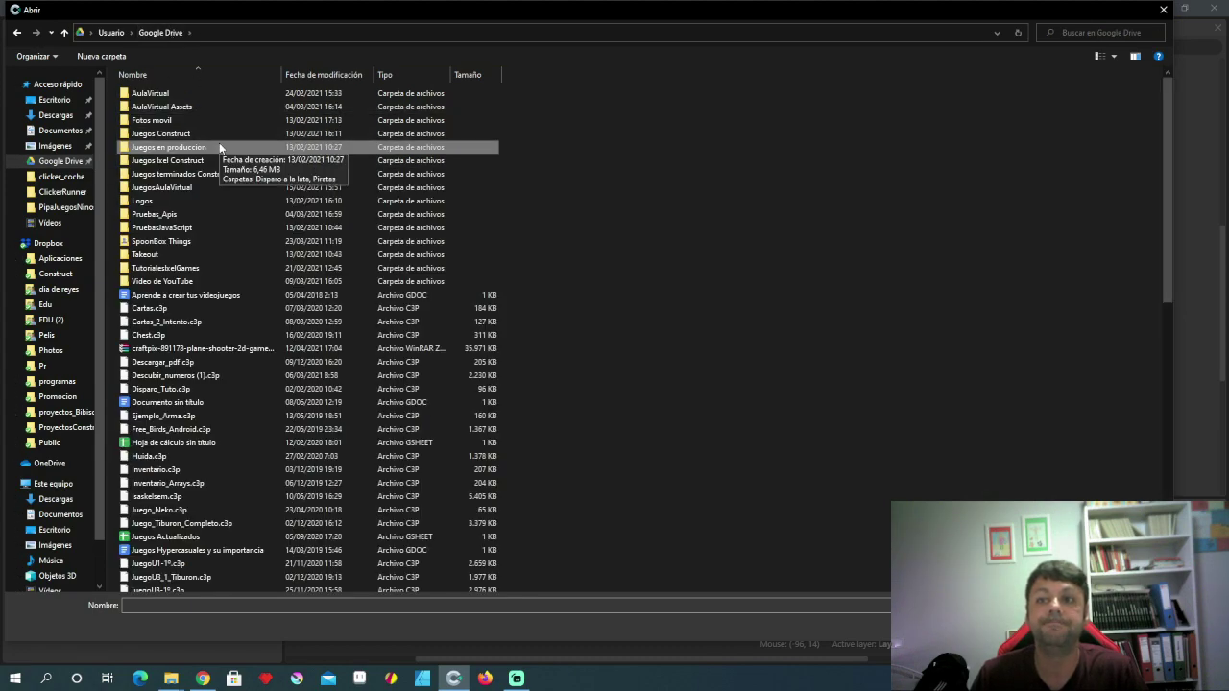
double_click(219, 174)
double_click(193, 93)
double_click(192, 93)
double_click(253, 231)
double_click(151, 108)
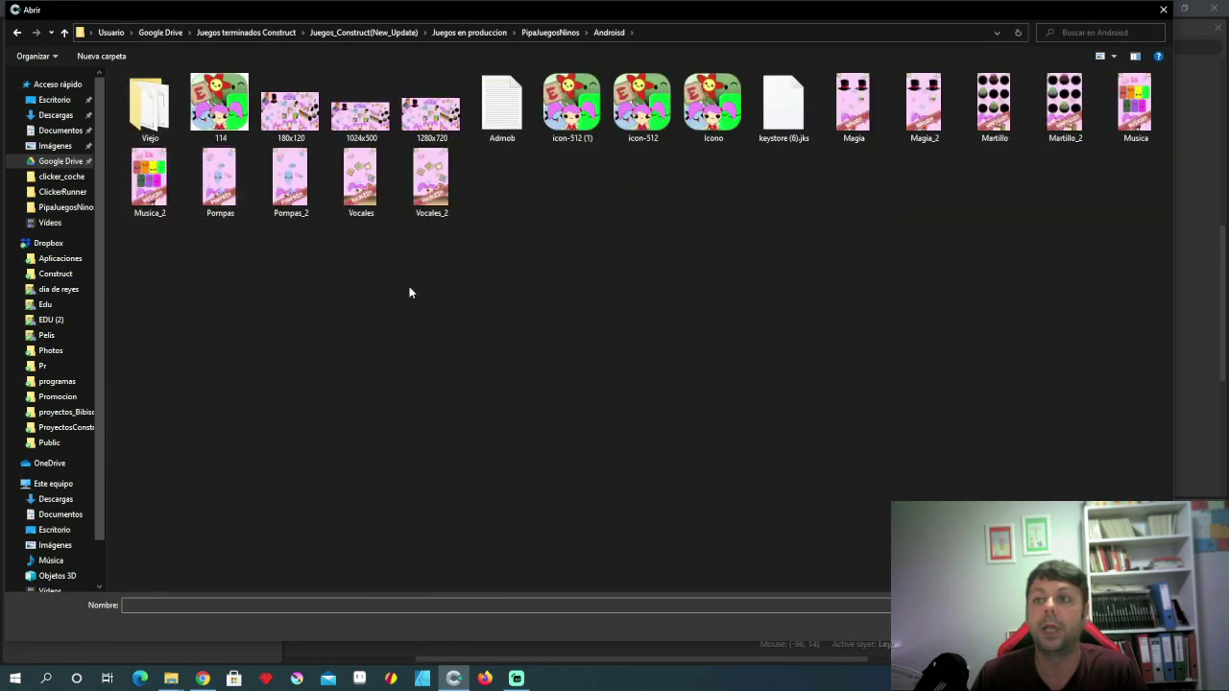
click(783, 125)
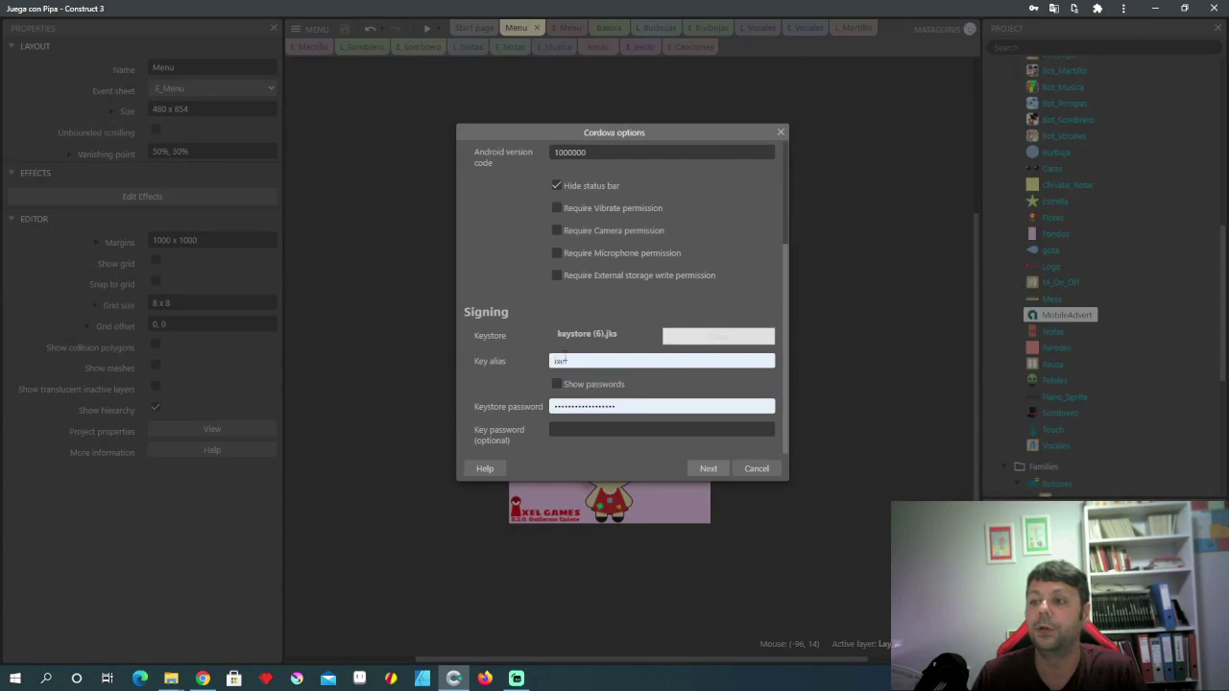
- Fill in the key alias and keystore password from saved credentials, then enter the key password
click(567, 361)
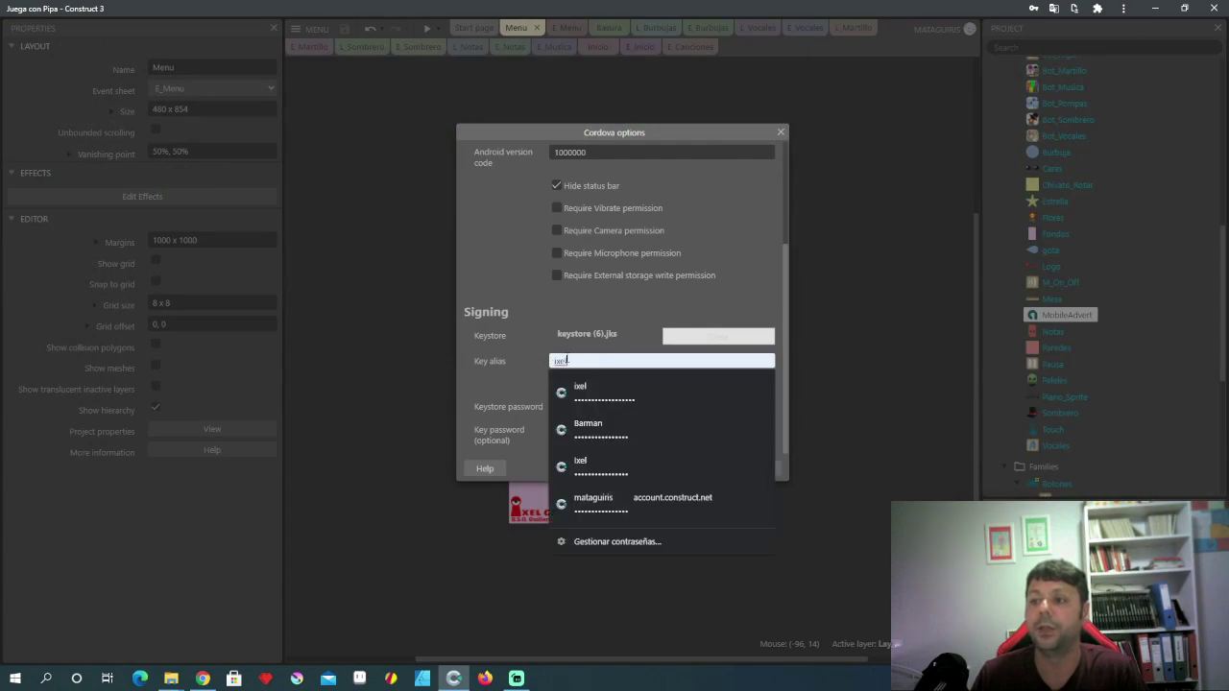
click(580, 392)
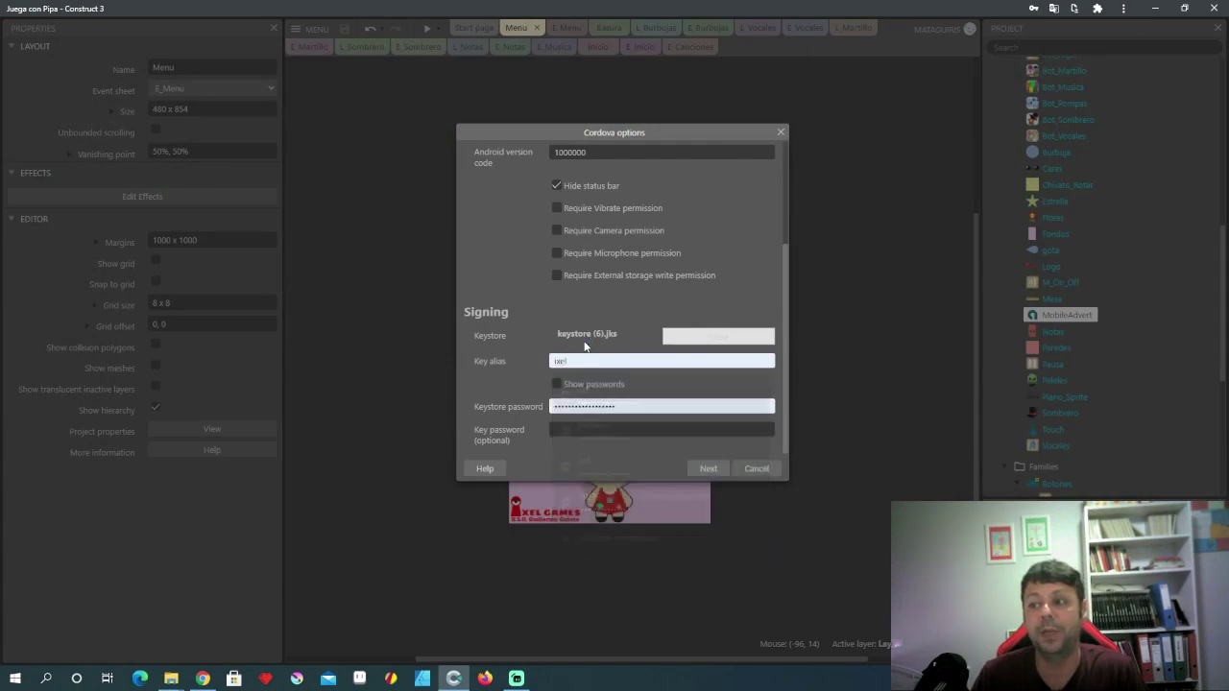
click(718, 336)
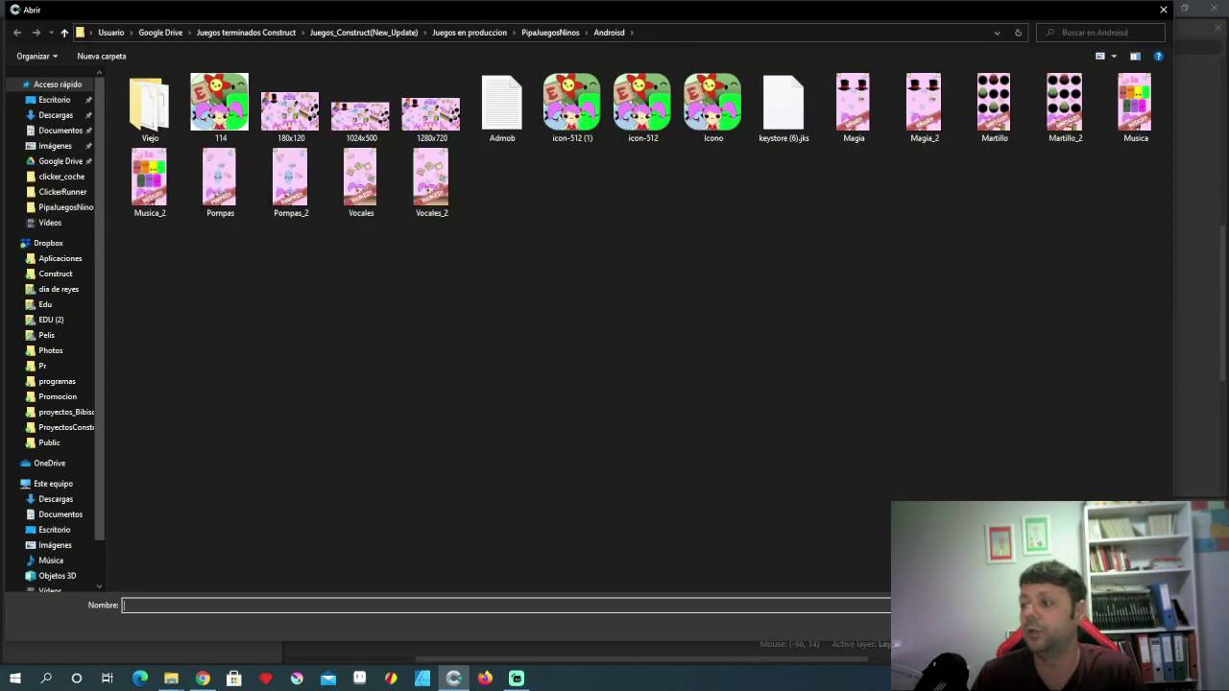
key(Escape)
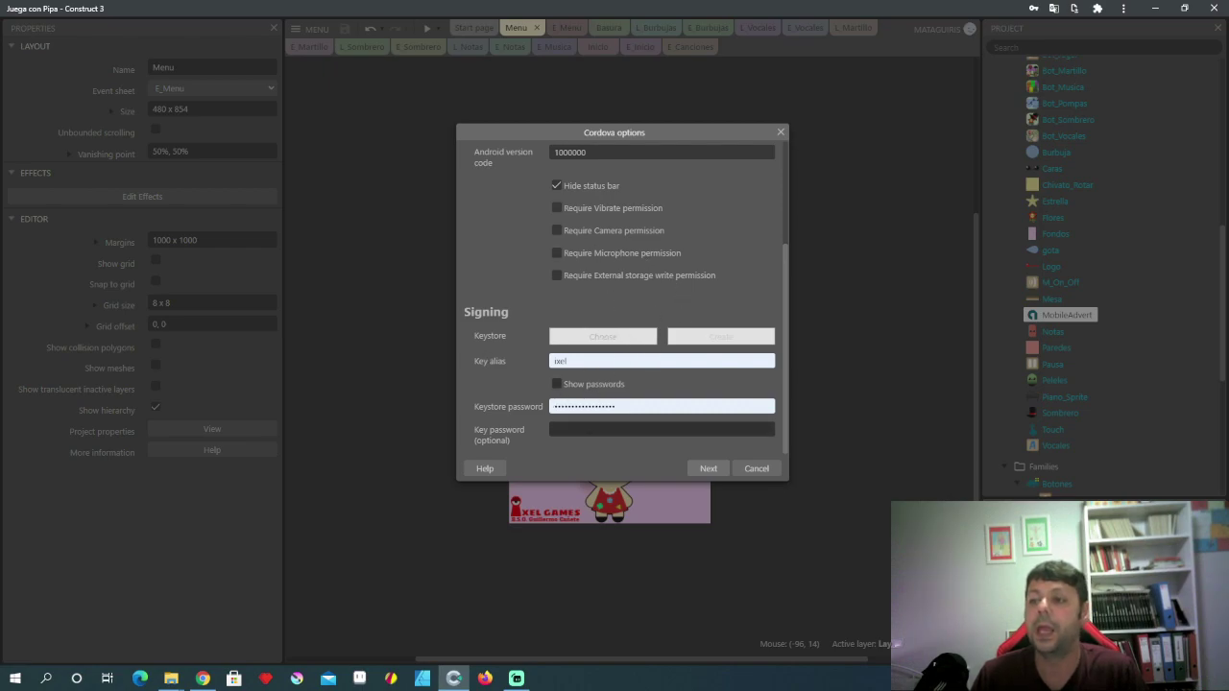
click(607, 428)
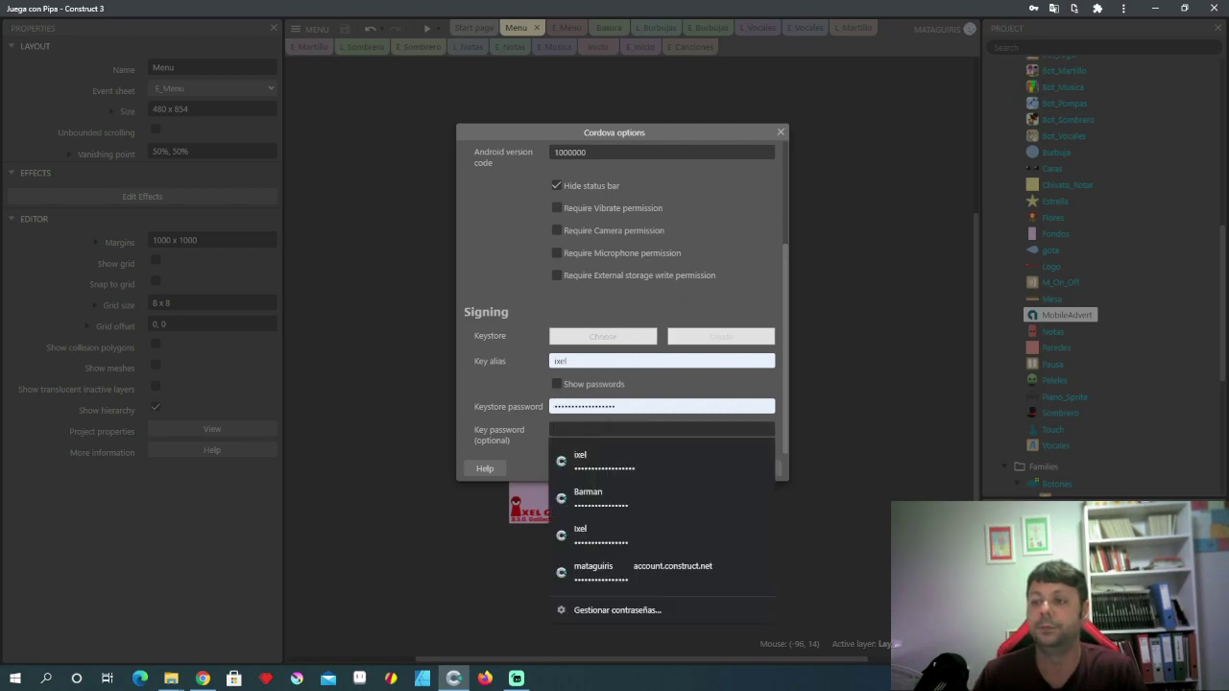
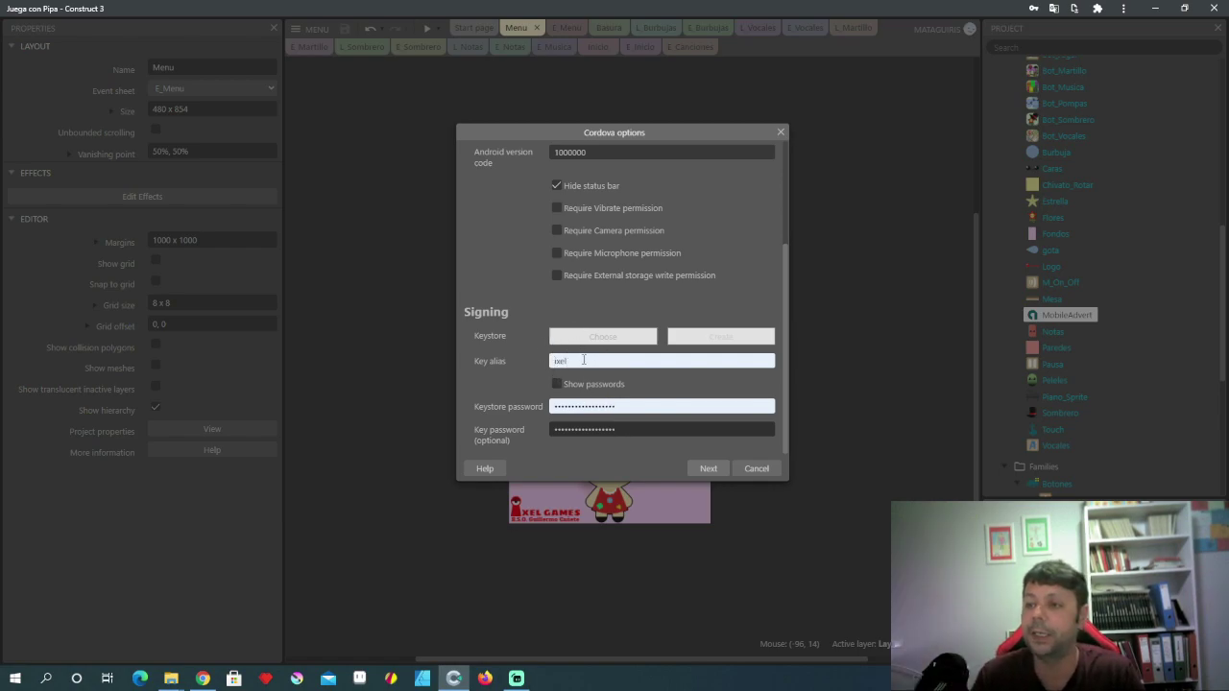
- Submit the signed Android build to the build service and show the project properties
click(704, 469)
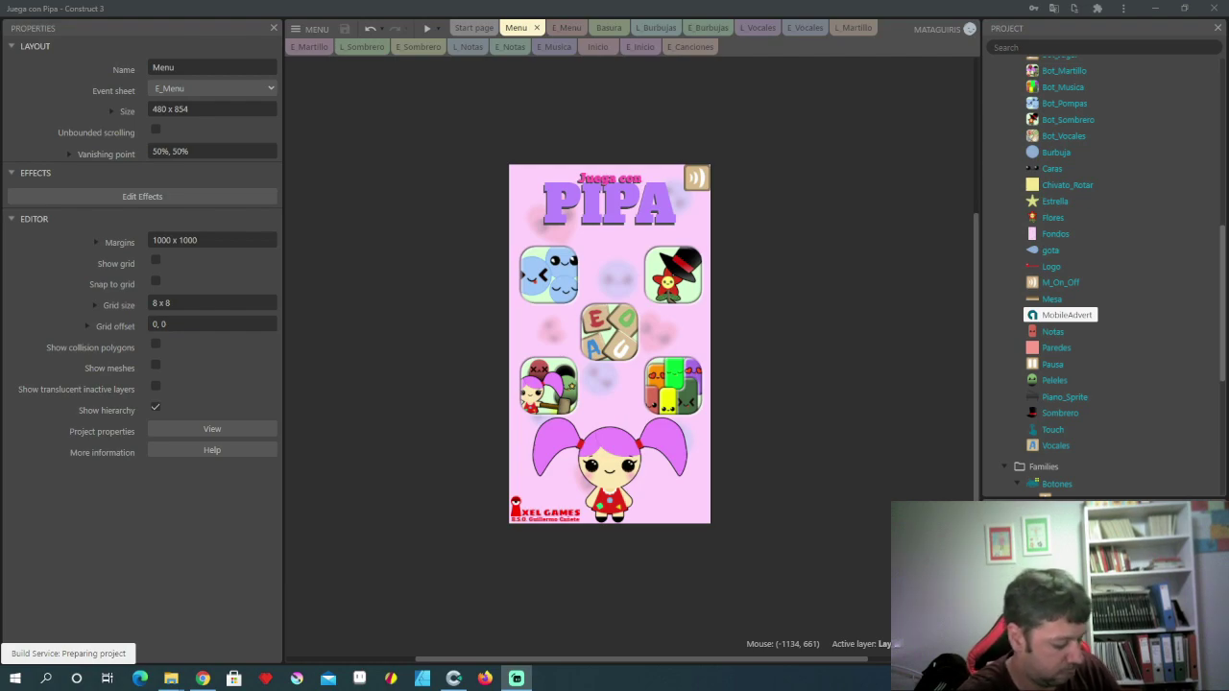
click(212, 430)
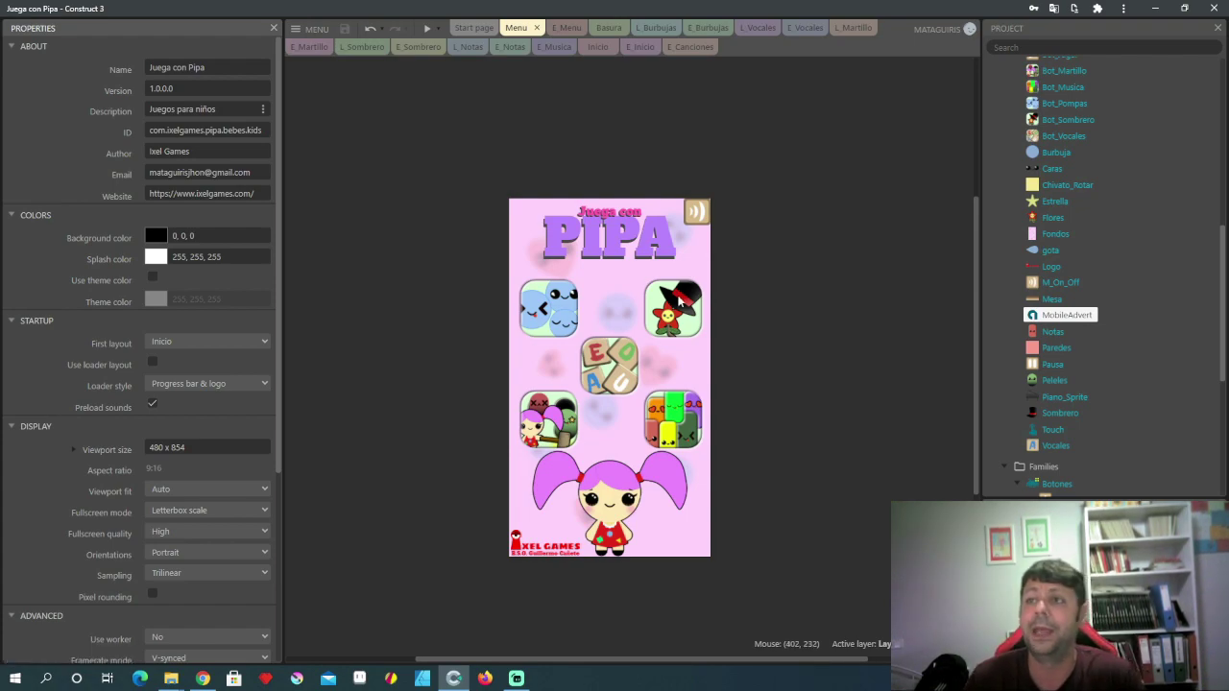
- Re-export to Android and build the Signed Android App Bundle with the existing keystore settings
click(303, 33)
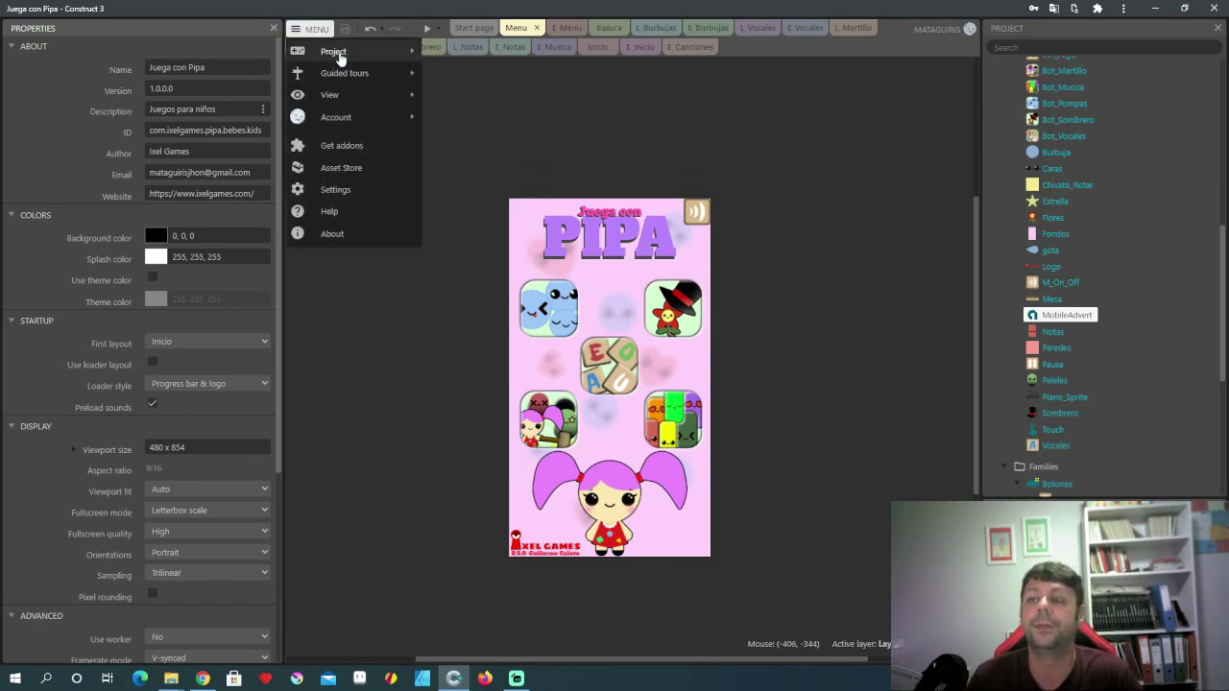
mouse_move(403, 55)
mouse_move(469, 73)
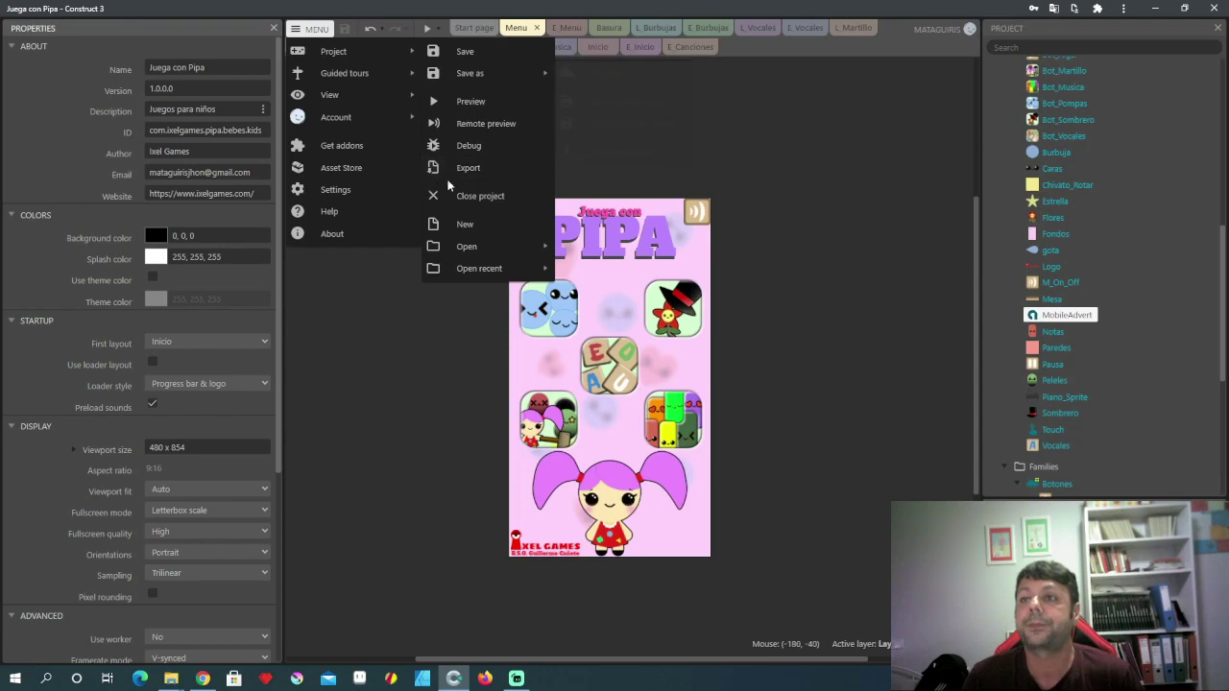
click(471, 169)
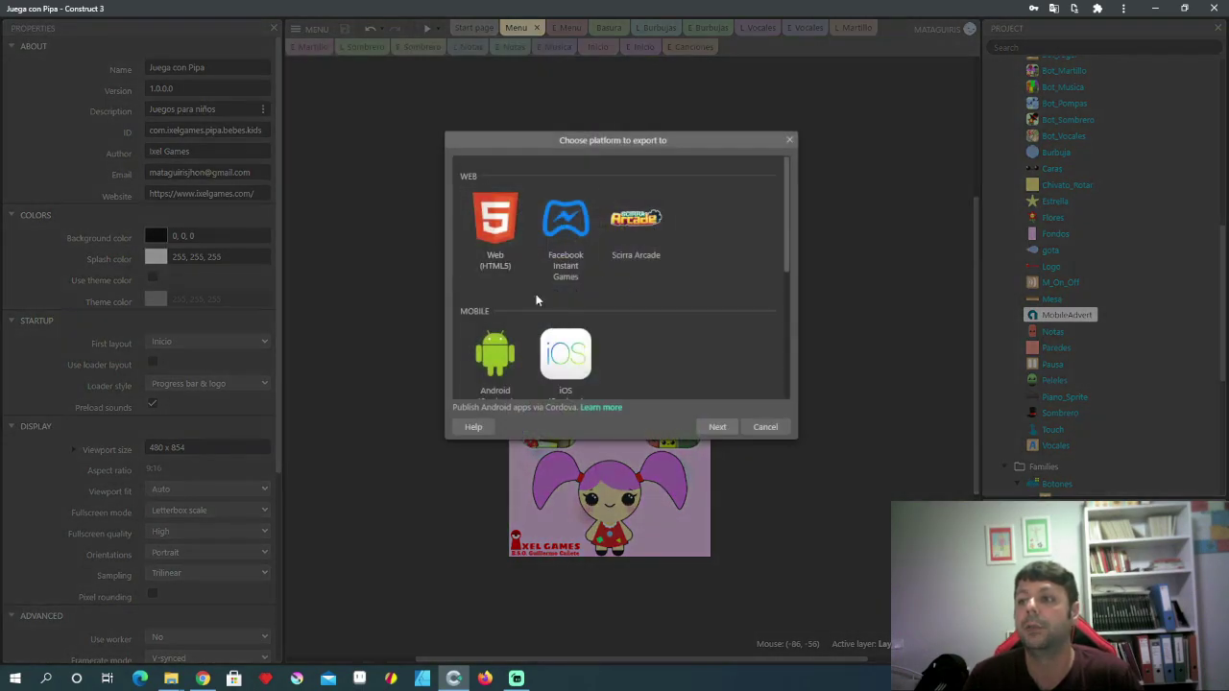
double_click(496, 353)
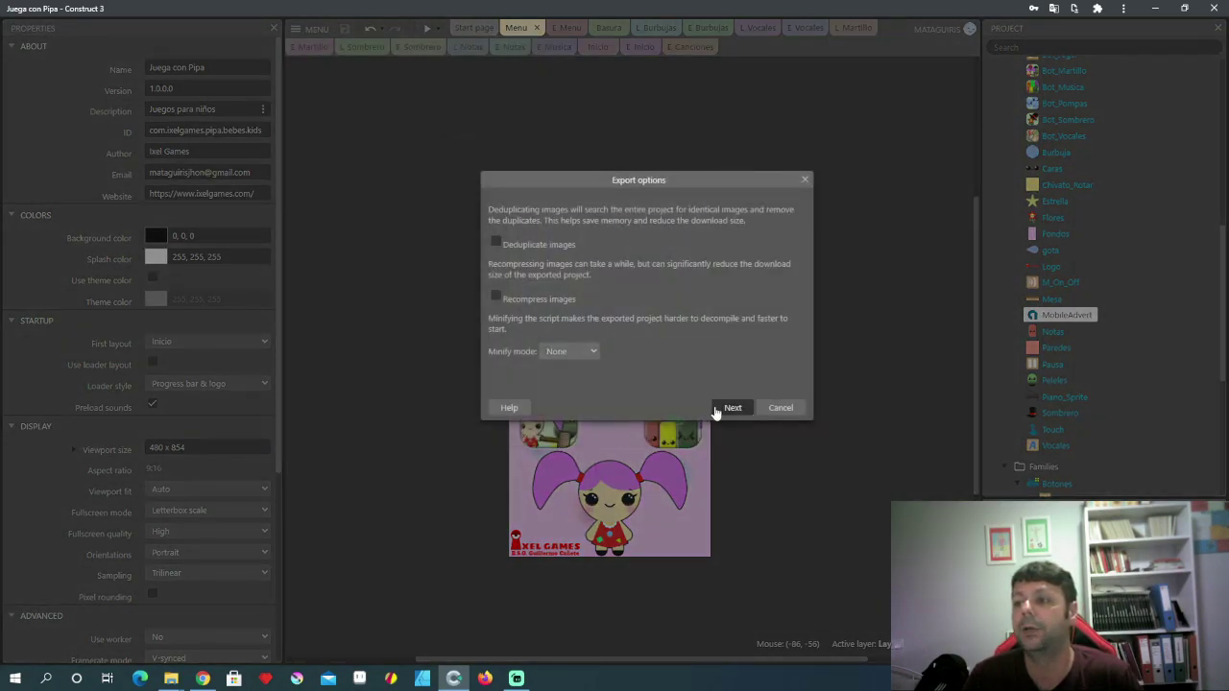
click(720, 408)
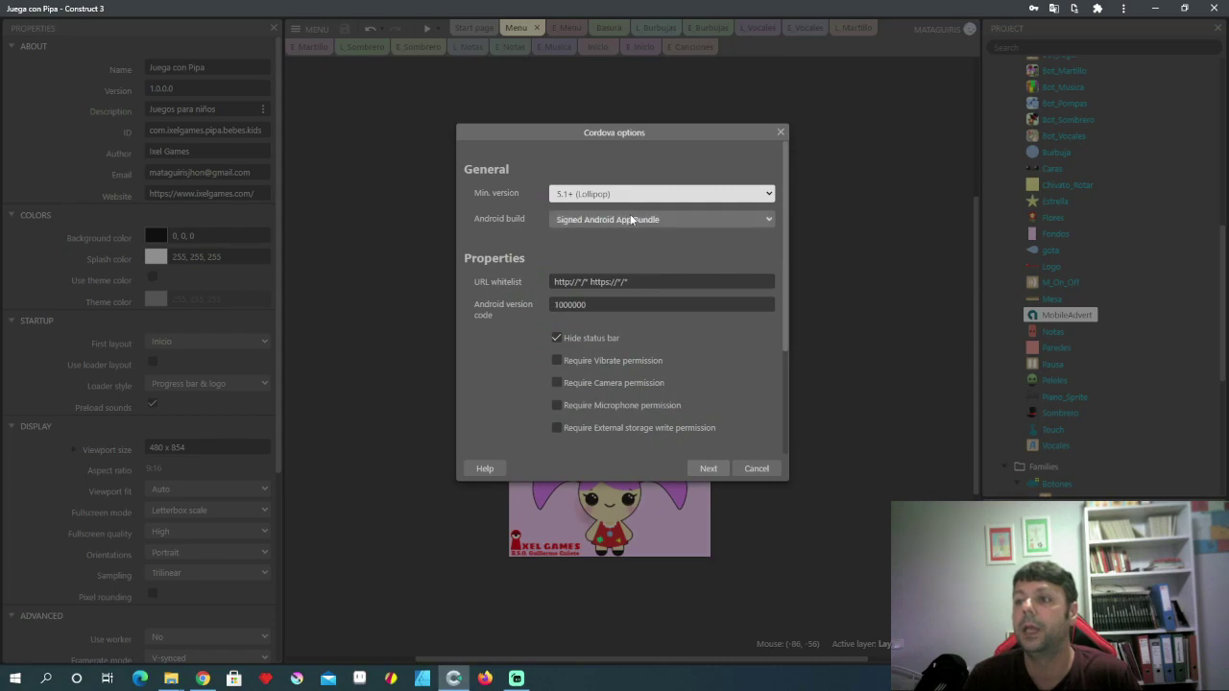
scroll(576, 259, down, 3)
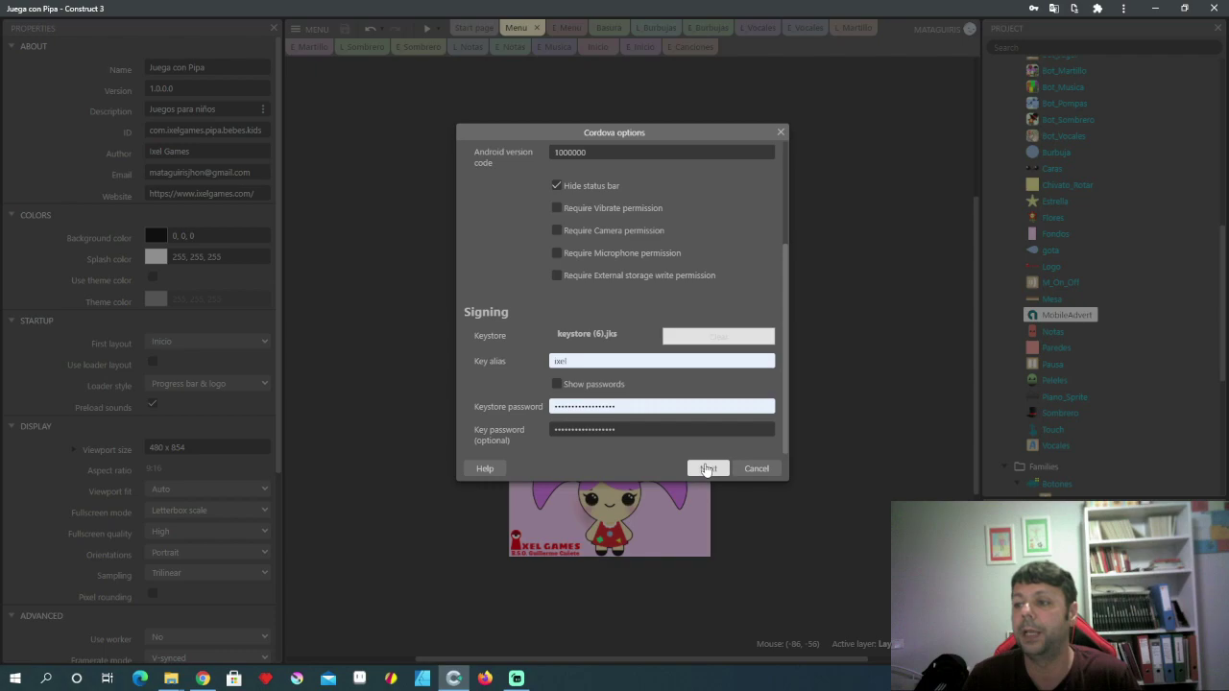
click(707, 468)
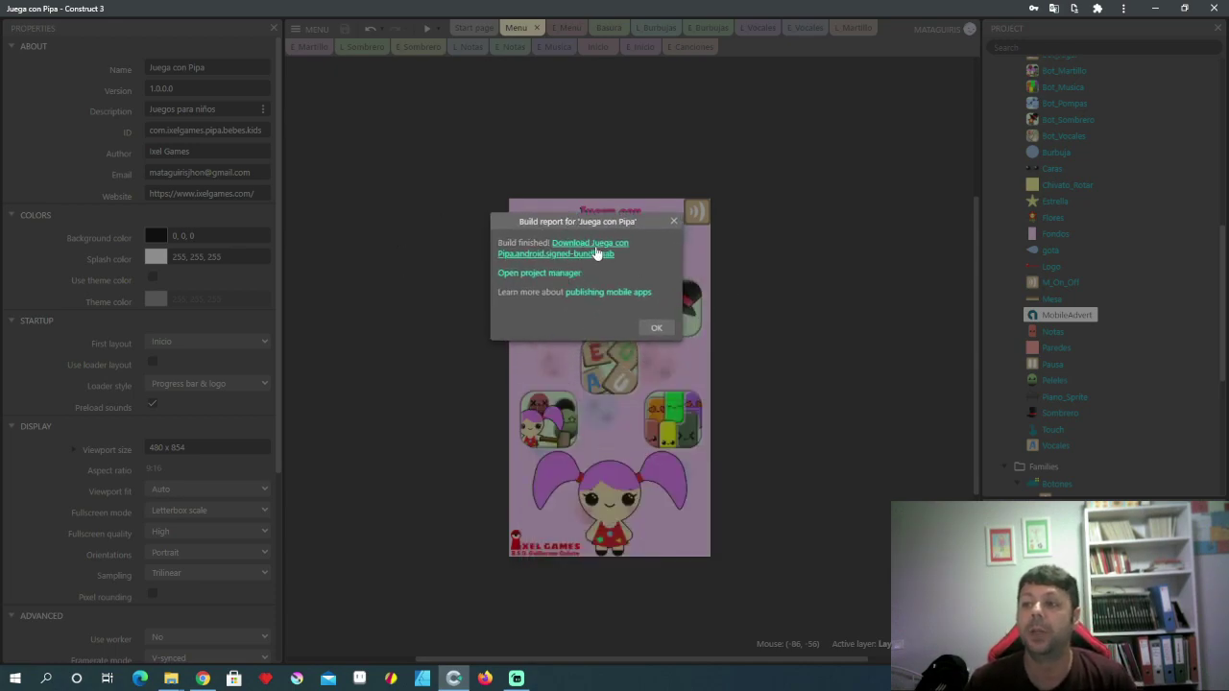
- Download Juega con Pipa.android.signed-bundle.aab, close the build report, and switch to Play Console
click(596, 252)
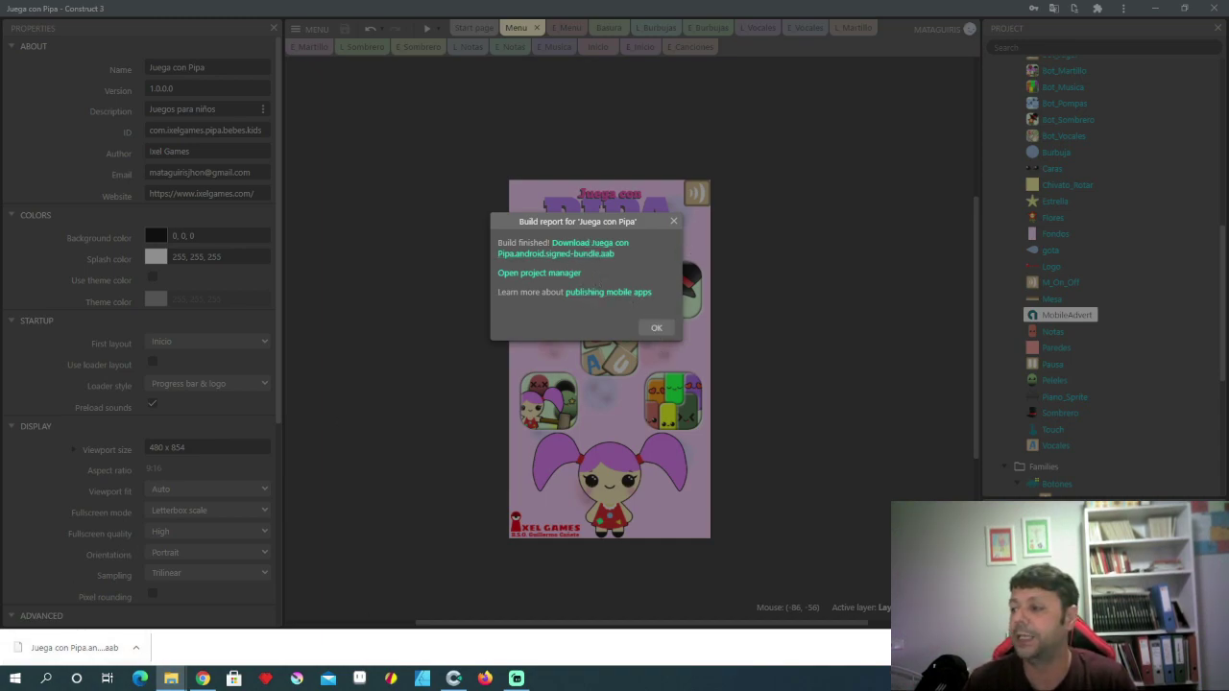
click(1215, 647)
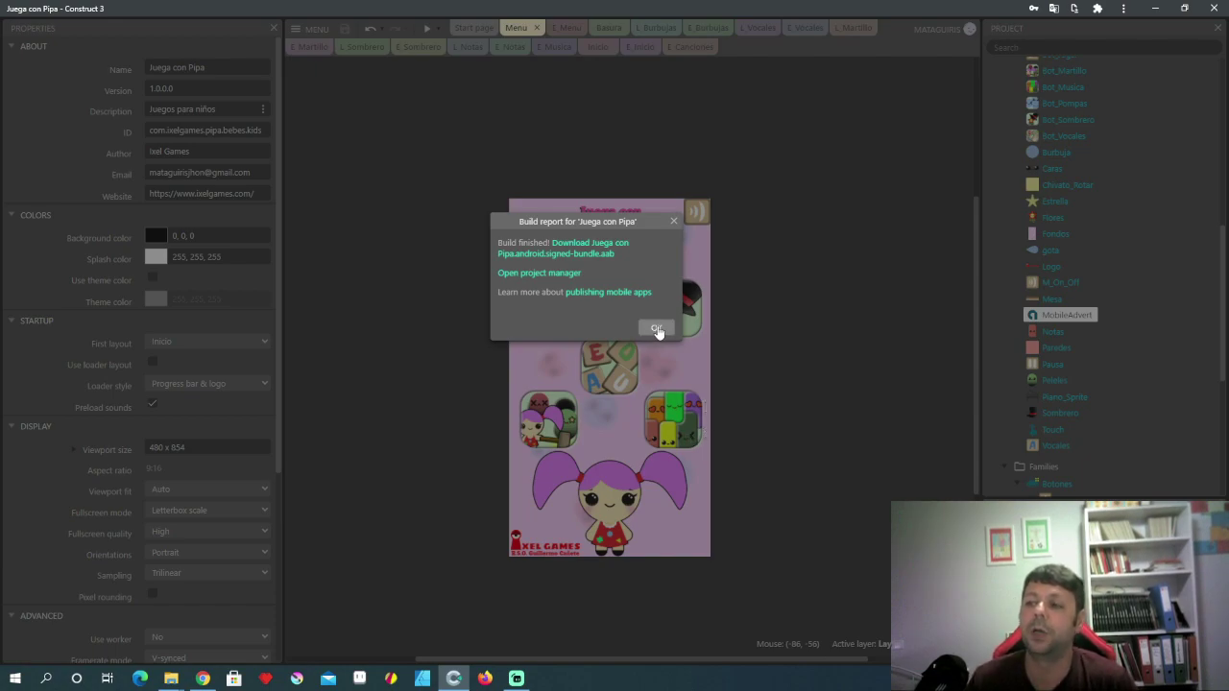
click(657, 330)
key(alt+Tab)
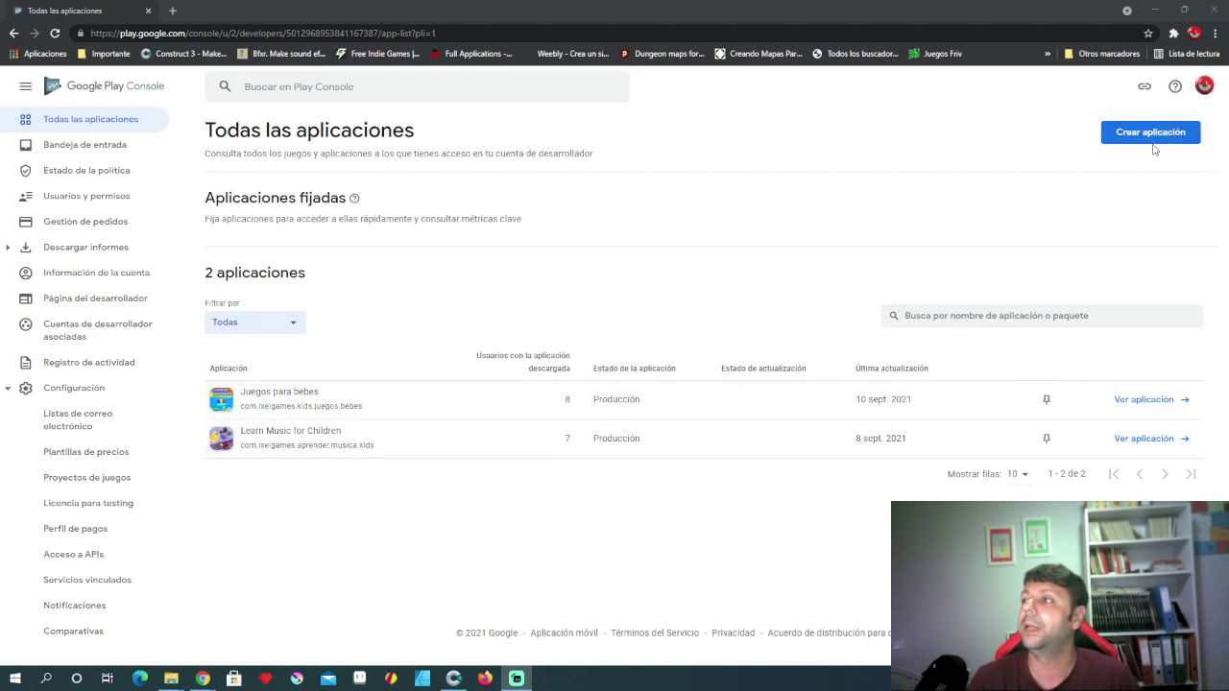
- Start a new app and enter the name 'Pipa juegos para niños'
click(1126, 133)
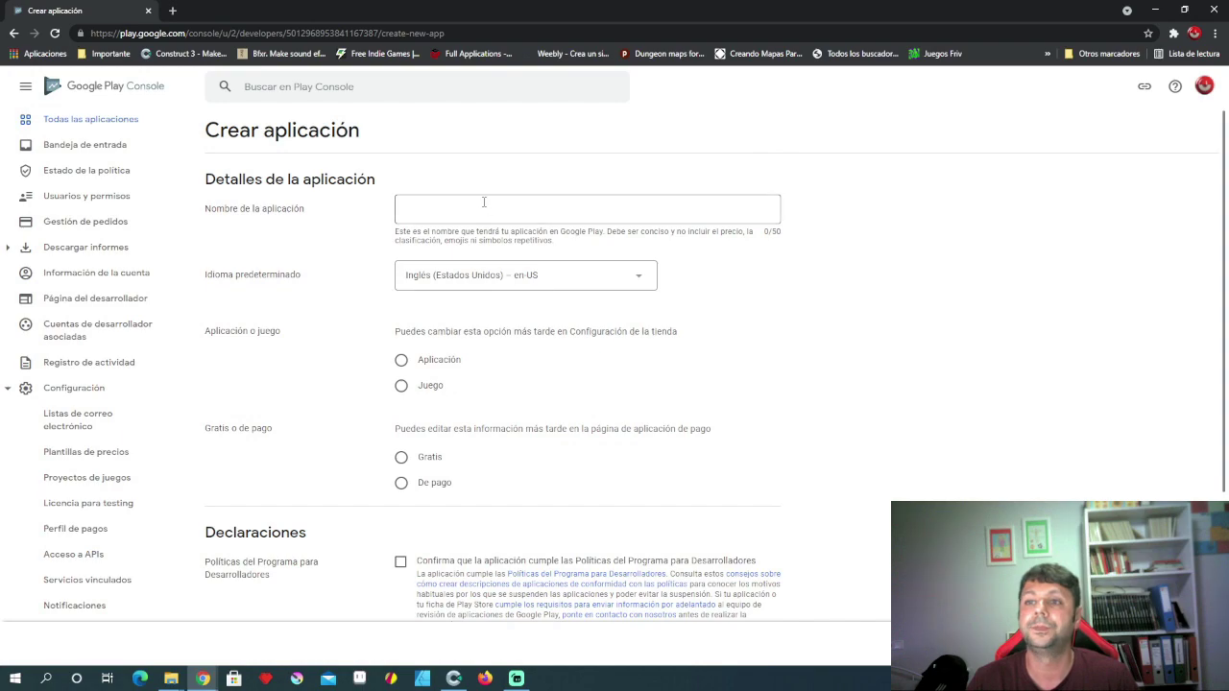
click(484, 201)
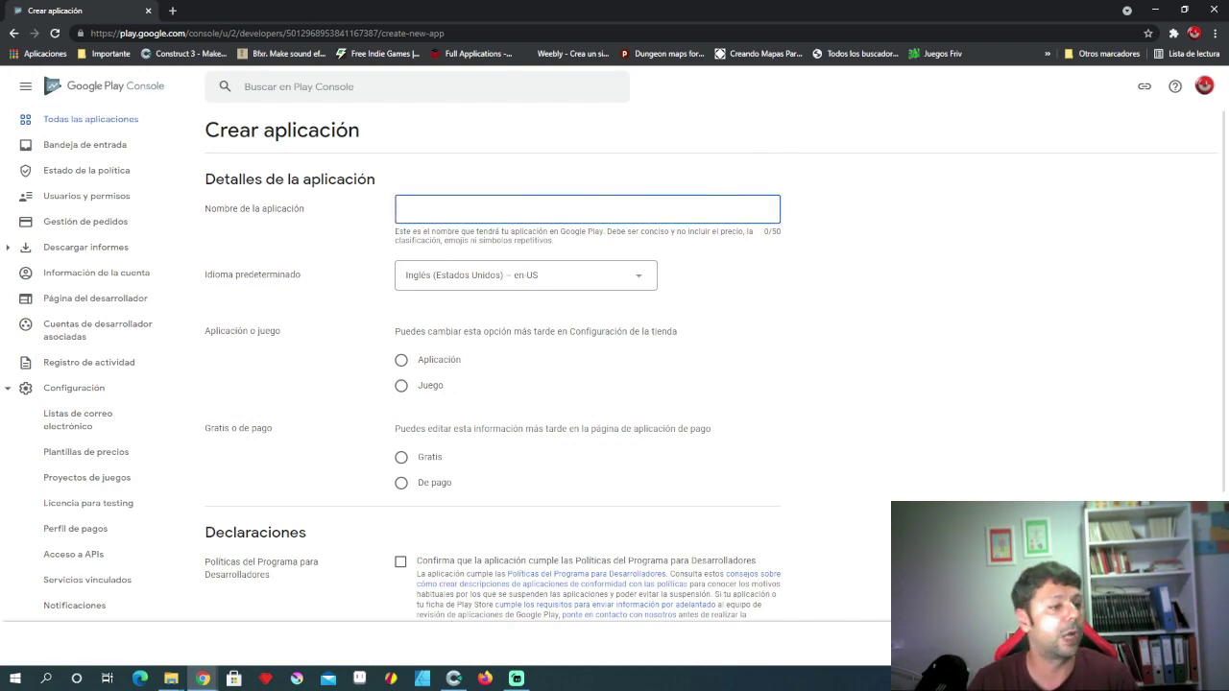
key(alt+Tab)
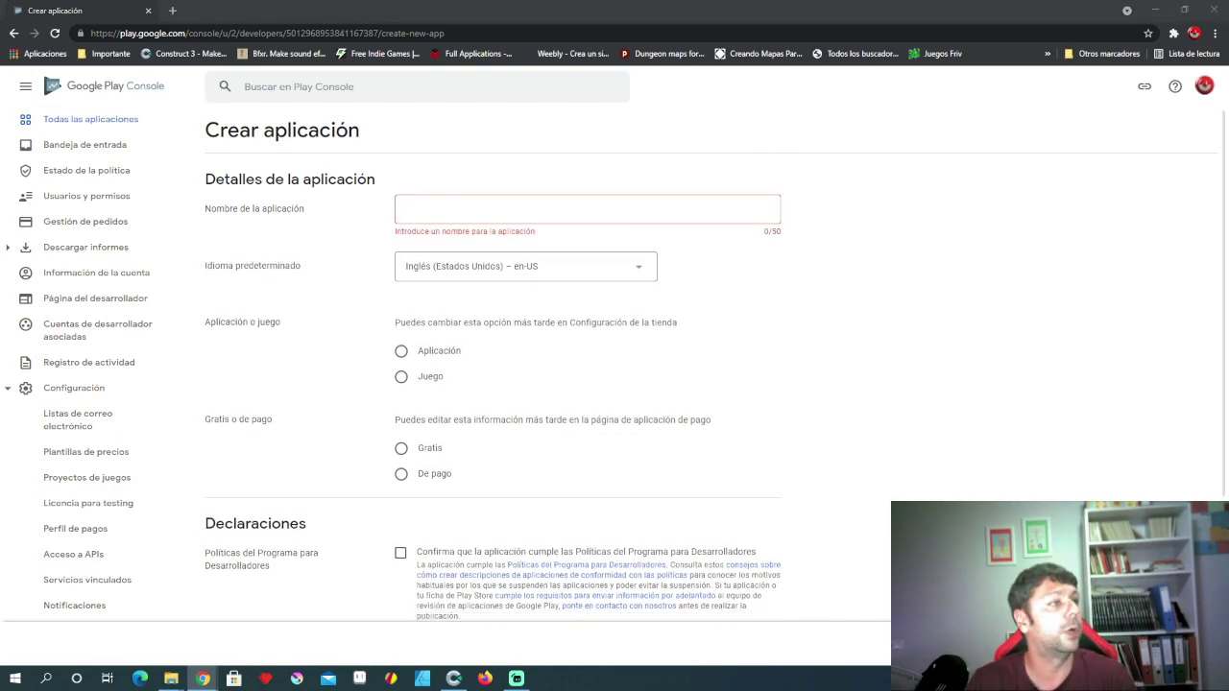
click(461, 211)
text(Pipa, juegos para niños)
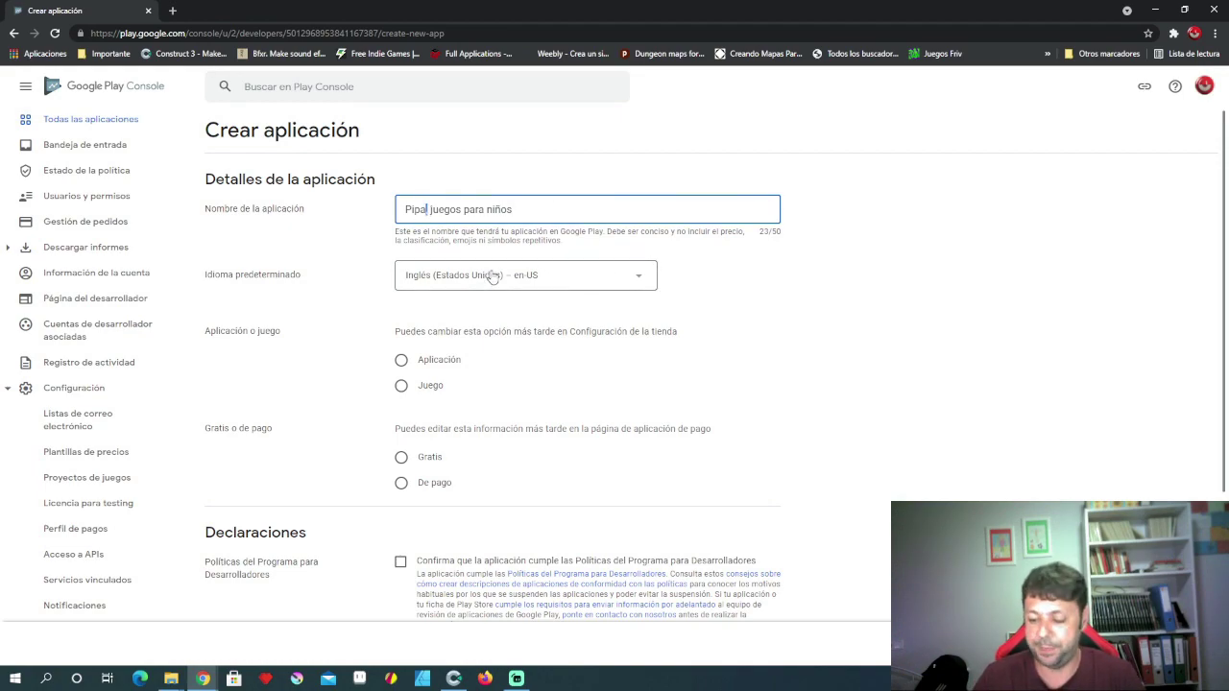
key(BackSpace)
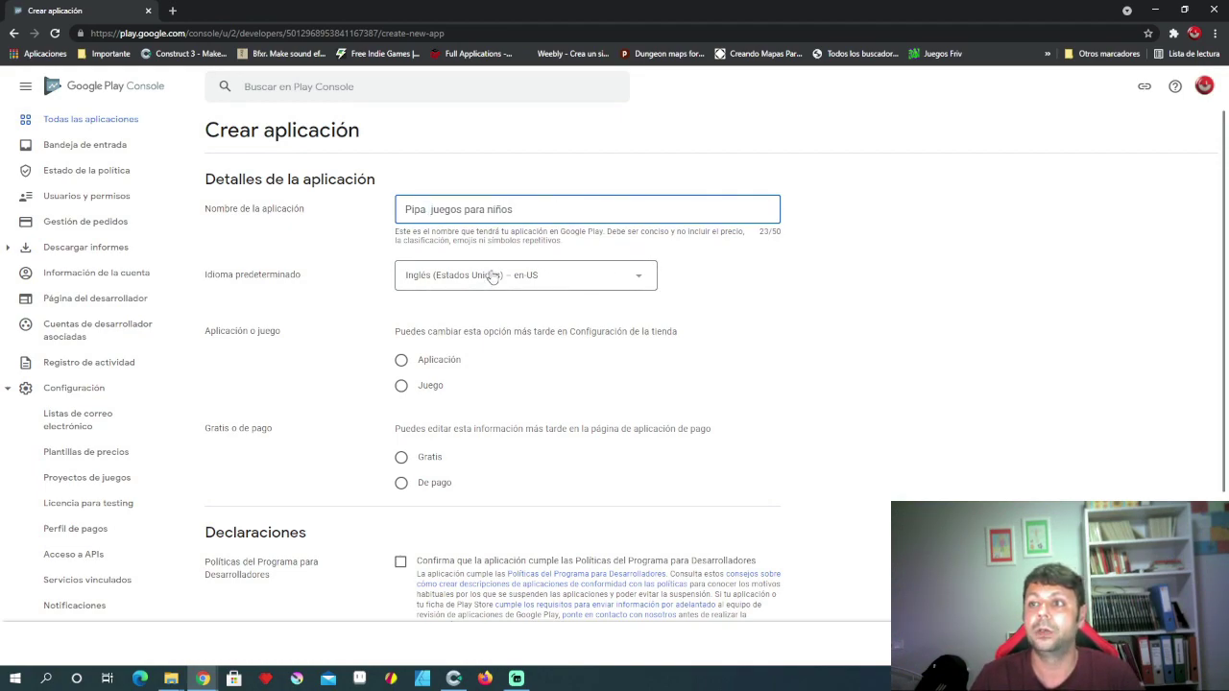
key(BackSpace)
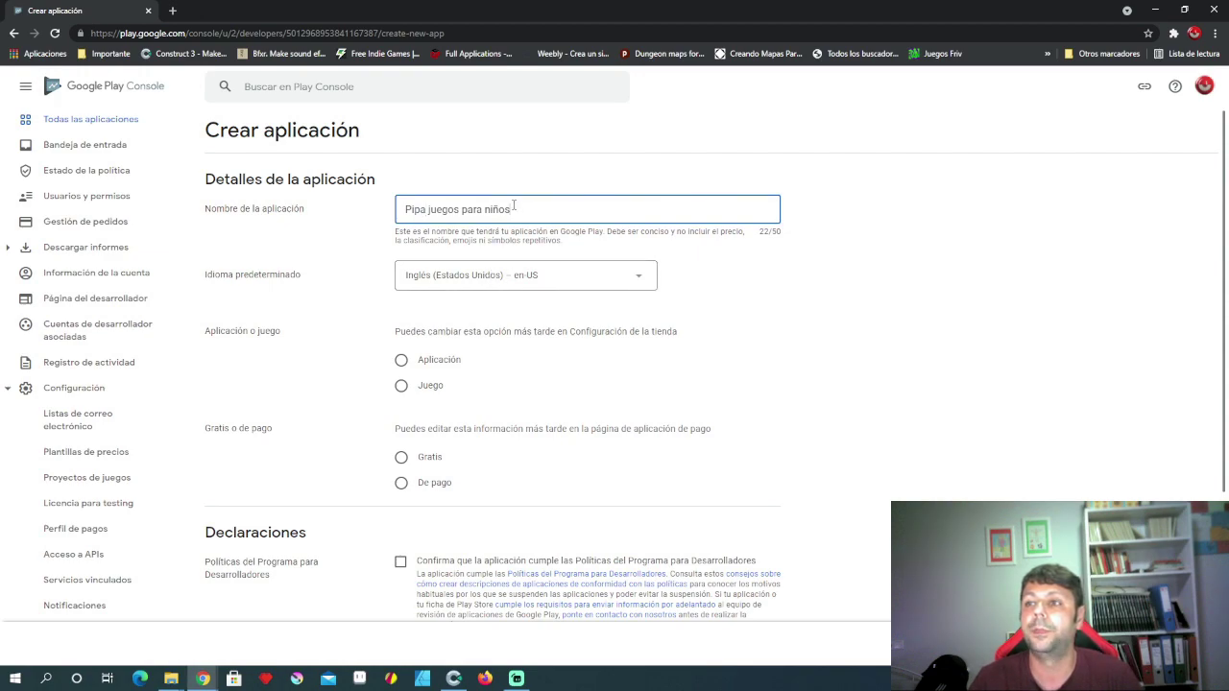
double_click(510, 210)
click(512, 210)
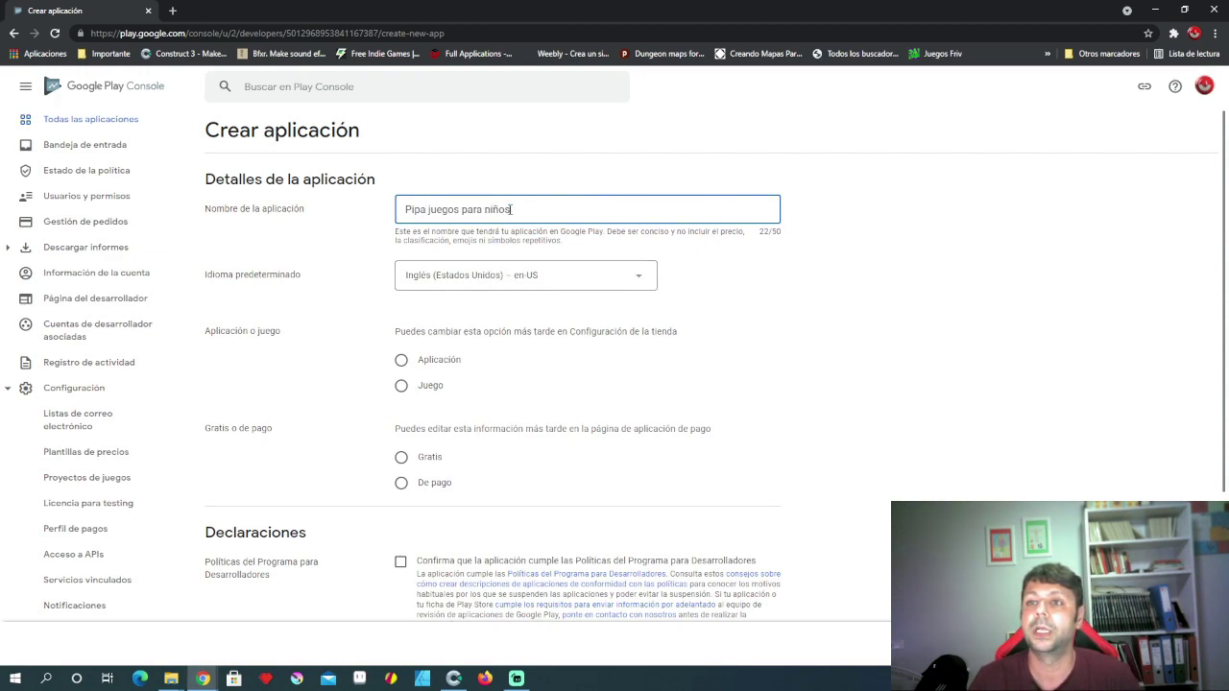
- Set the default language to Español (España)
click(482, 284)
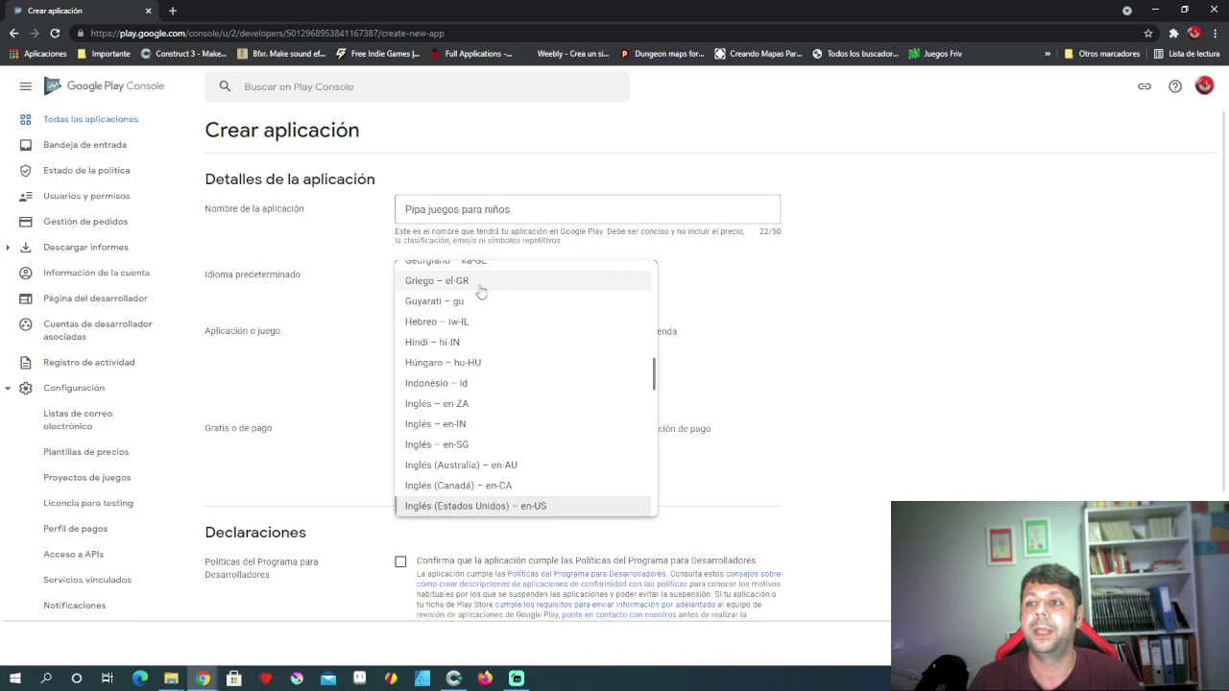
scroll(515, 376, up, 2)
scroll(516, 375, up, 2)
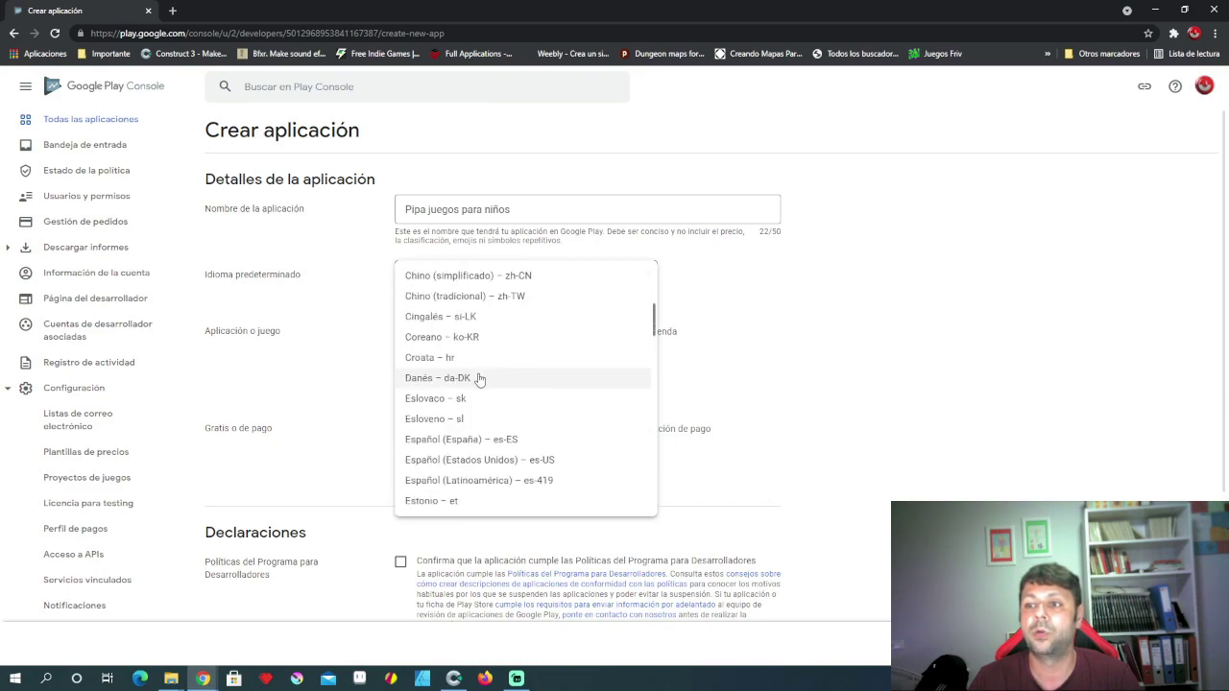
scroll(480, 379, down, 1)
scroll(475, 379, down, 1)
click(472, 381)
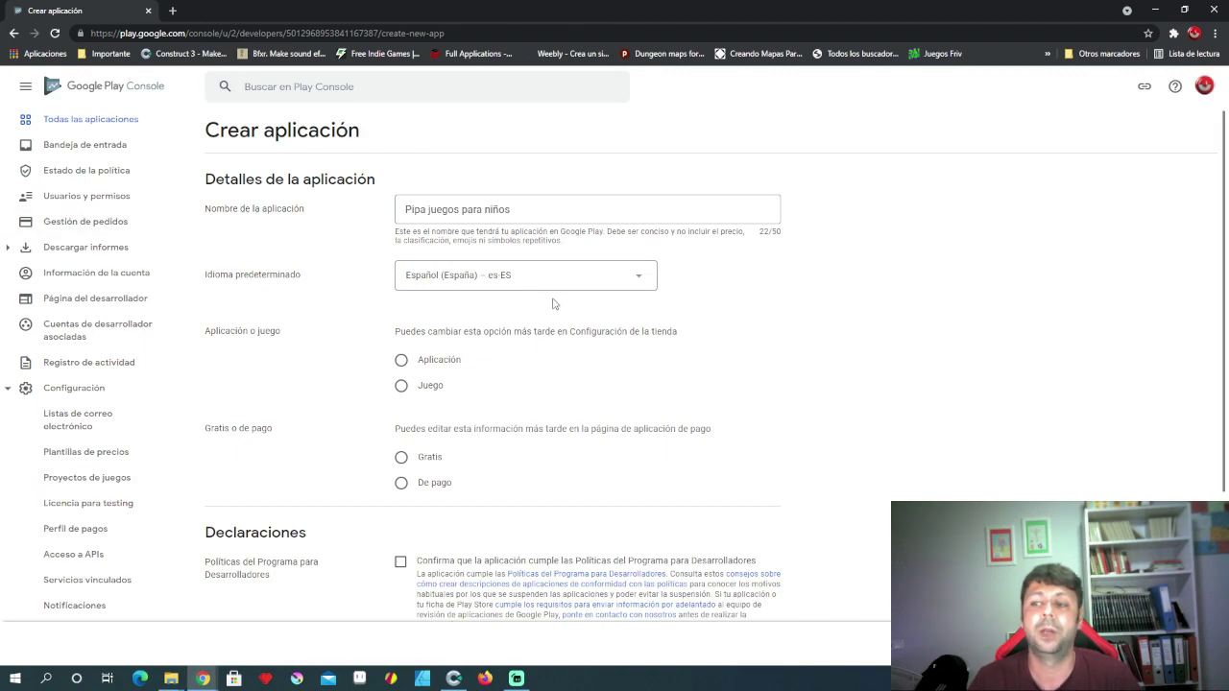
- Mark the app as a free game, accept both declarations, and create it
click(401, 385)
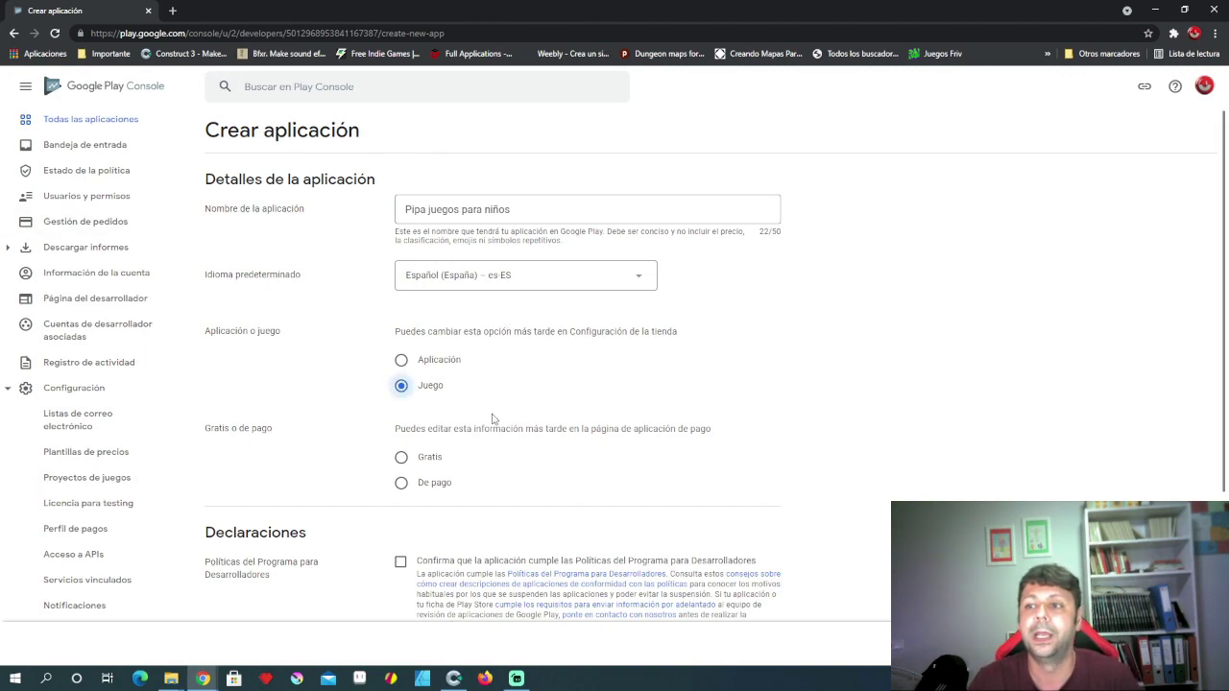
scroll(487, 350, down, 2)
scroll(467, 288, up, 2)
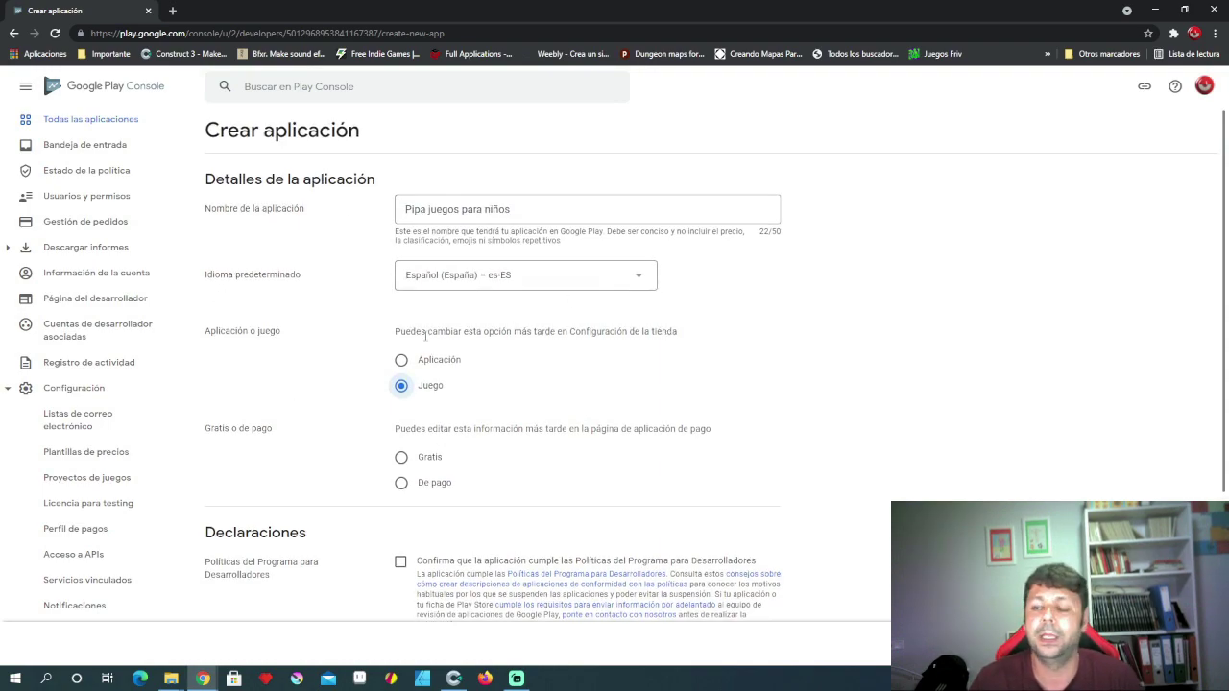
scroll(467, 340, down, 1)
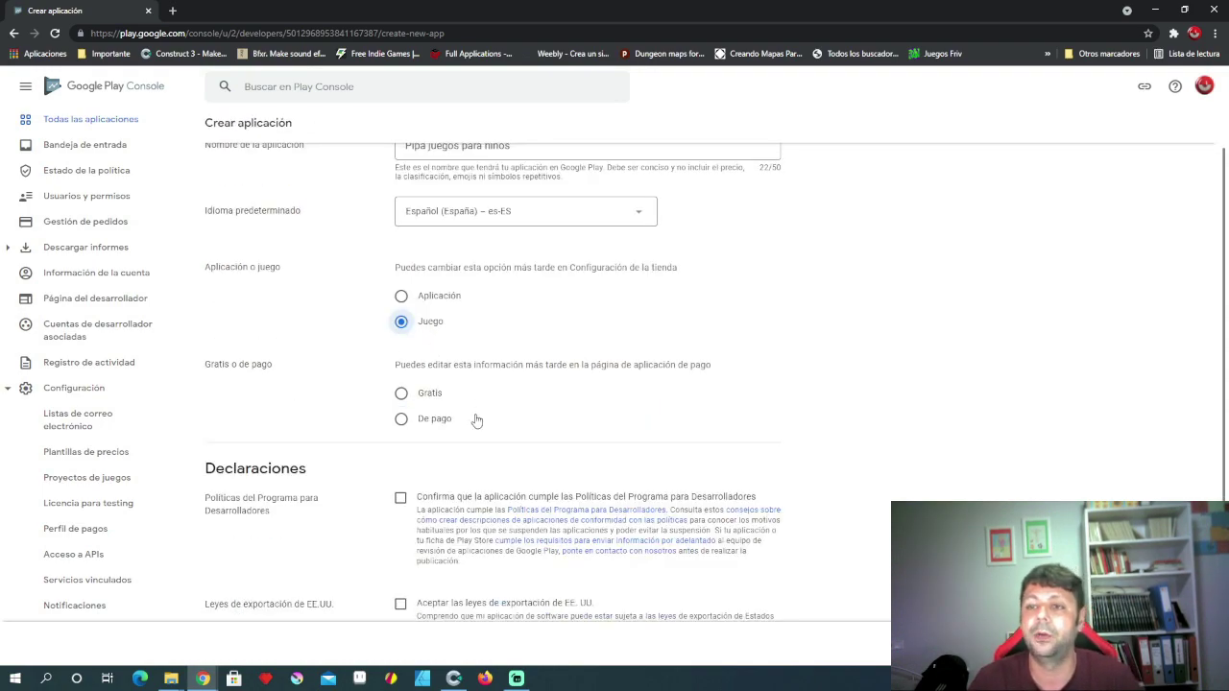
click(401, 394)
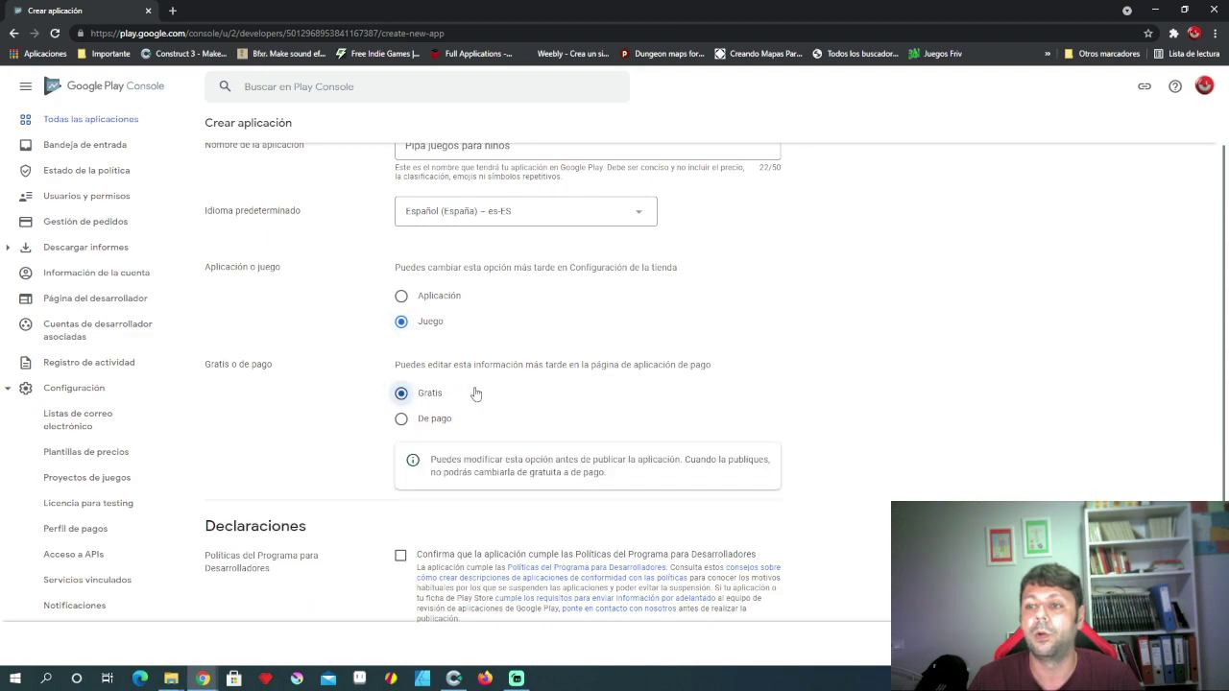
scroll(586, 410, down, 3)
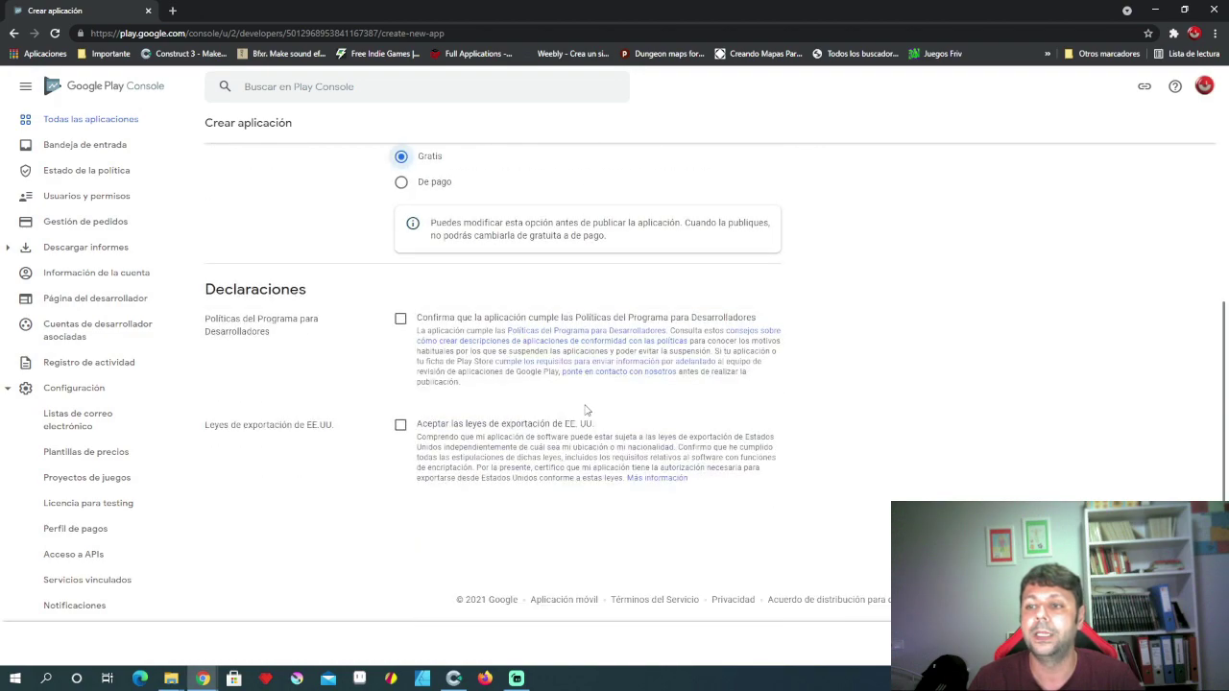
click(400, 320)
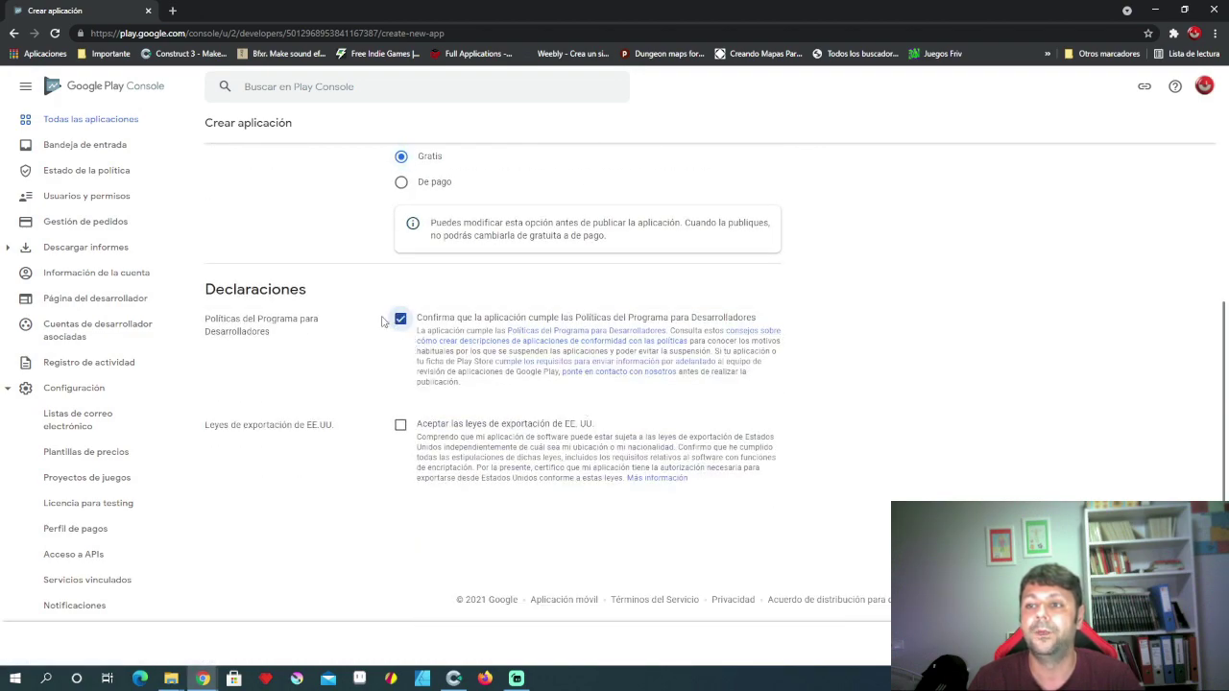
click(400, 425)
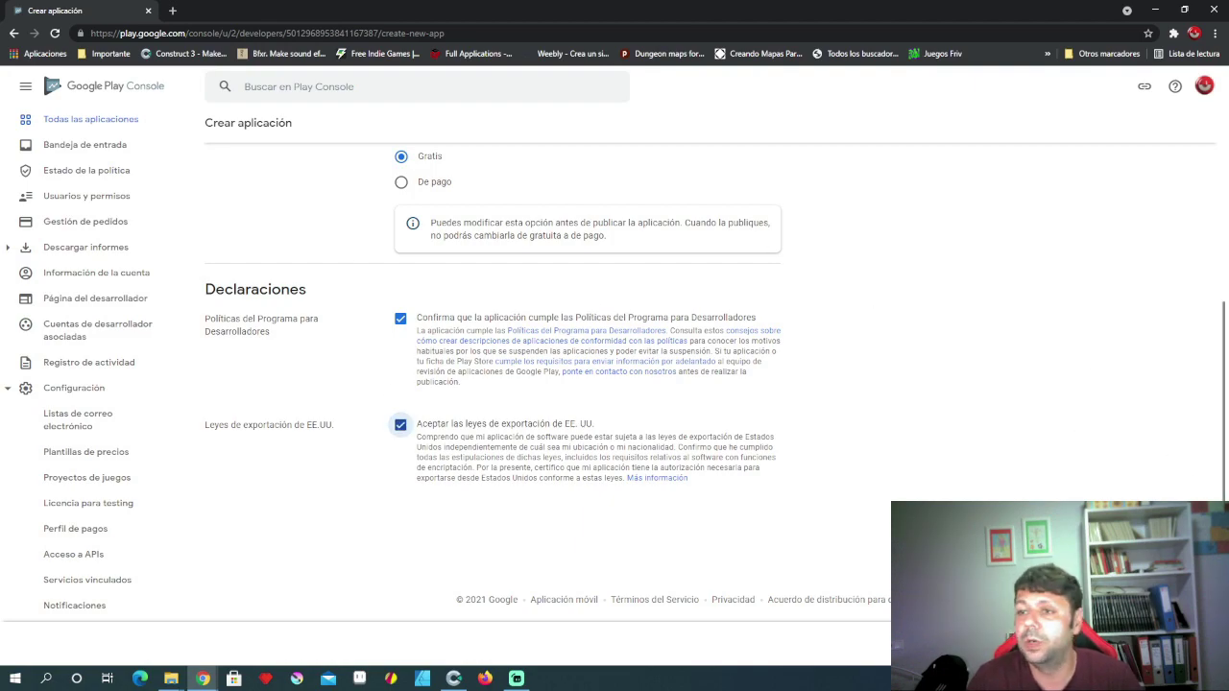
click(1162, 642)
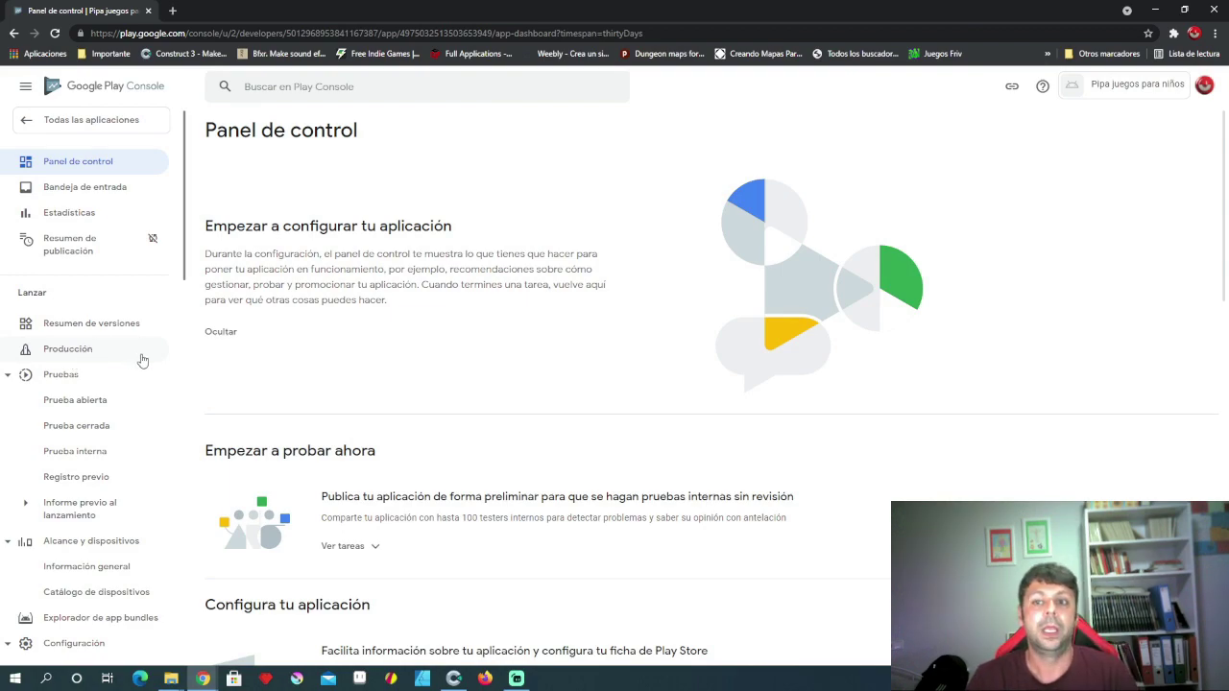
- From the Producción track, create a new production release with Crear nueva versión
click(85, 351)
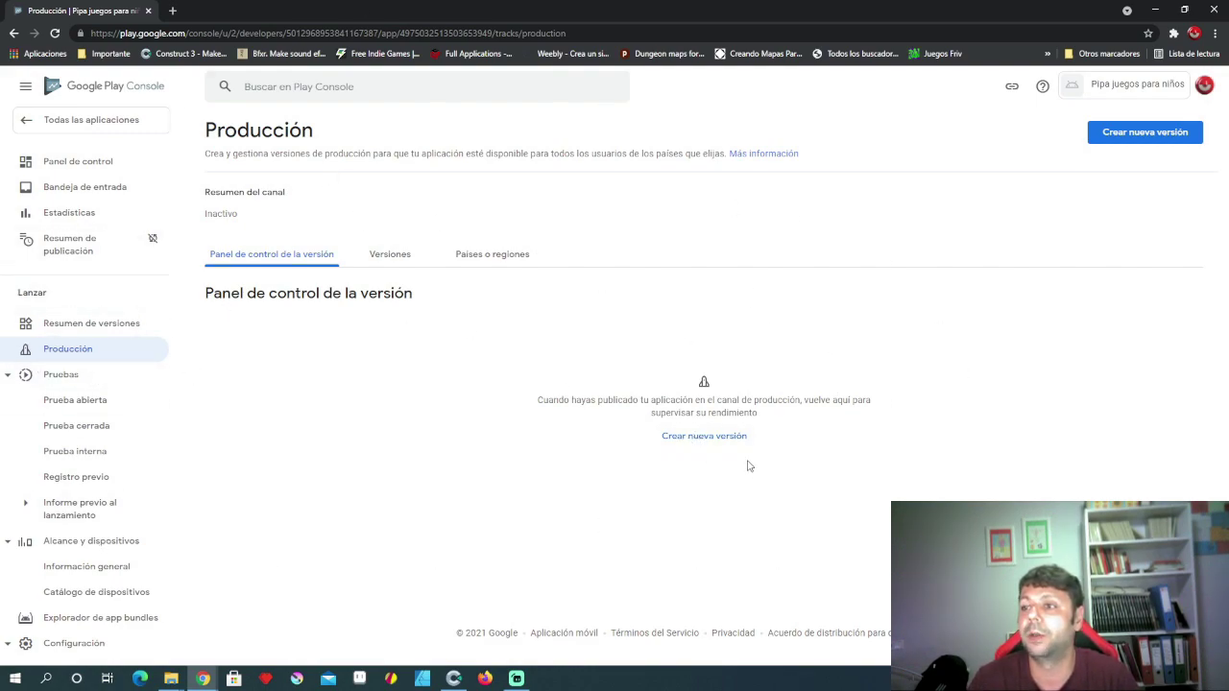
click(687, 438)
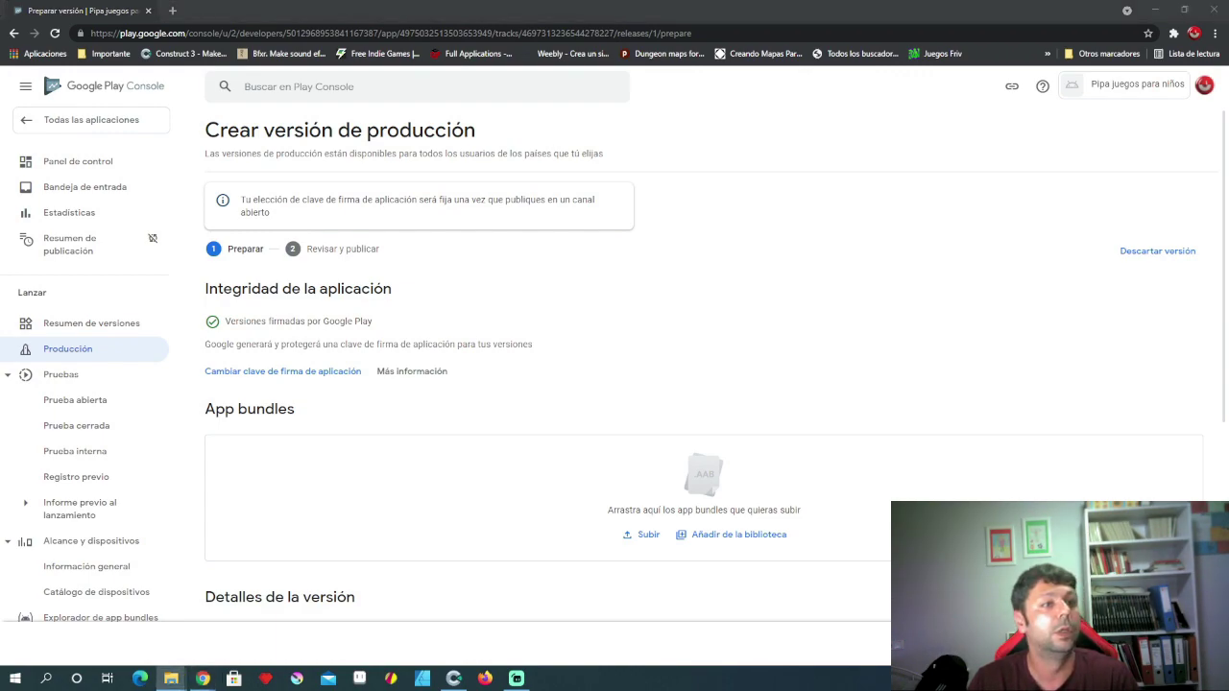
- Add the Juega con Pipa app bundle 1000000 (1.0.0.0) to the production release
drag(164, 500, 701, 495)
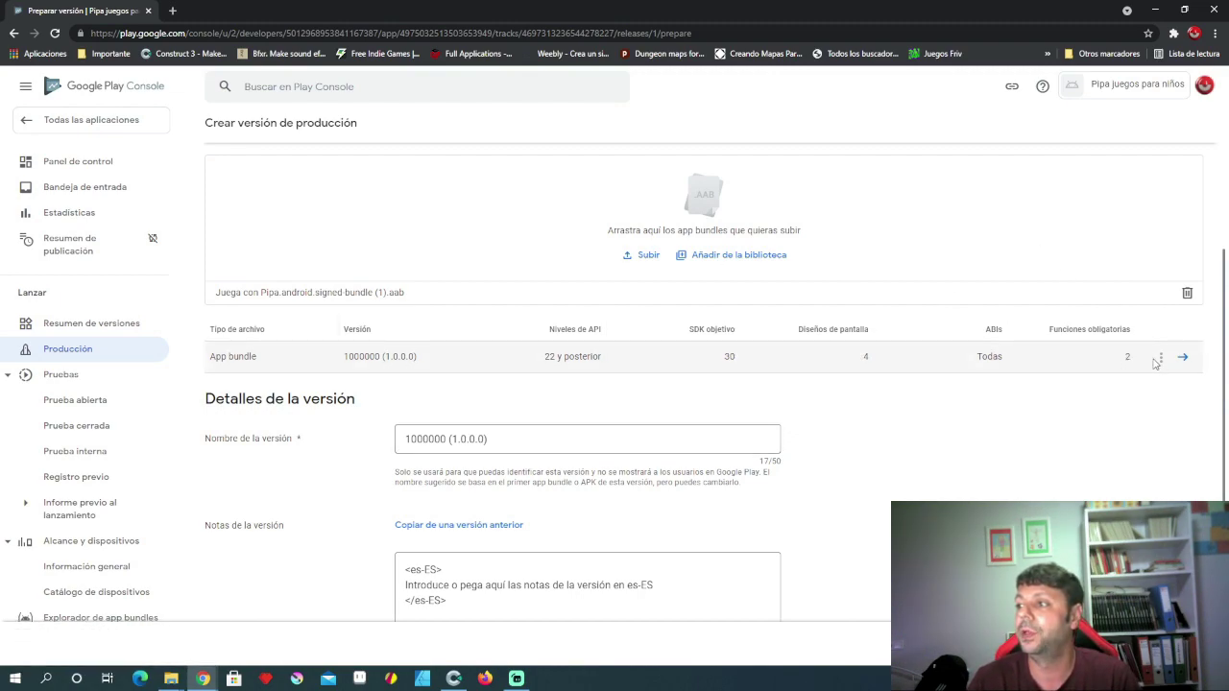
scroll(855, 420, down, 2)
scroll(851, 423, up, 5)
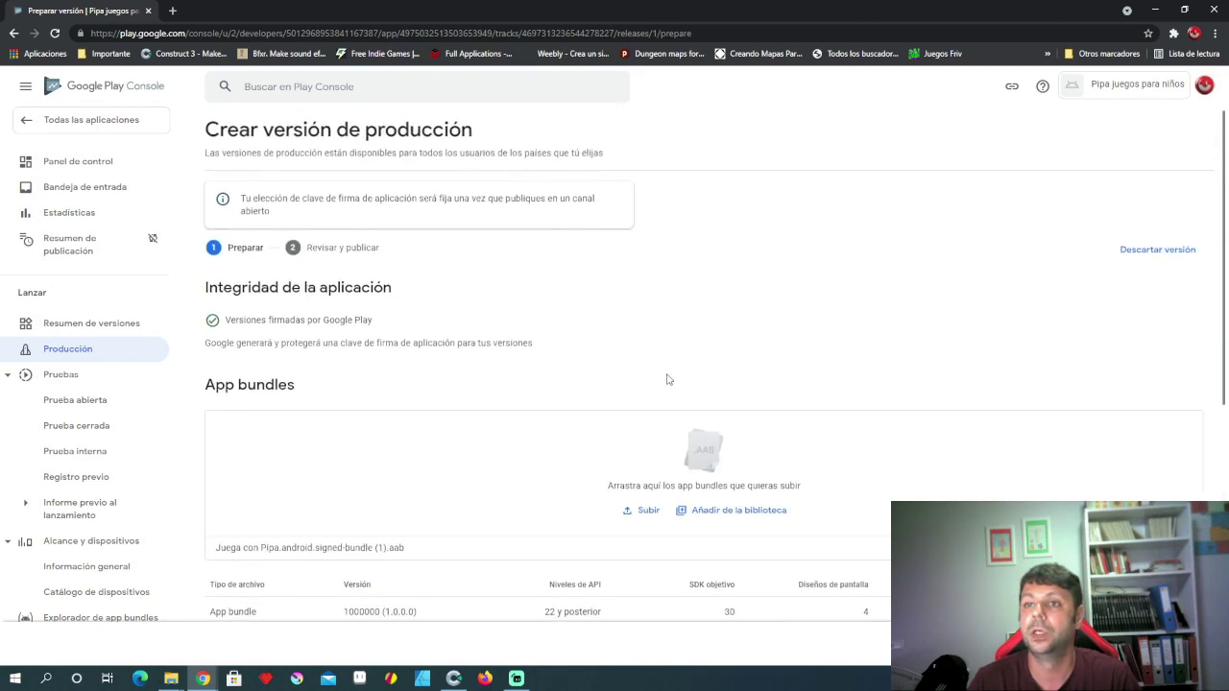
scroll(1053, 353, down, 3)
scroll(588, 459, down, 2)
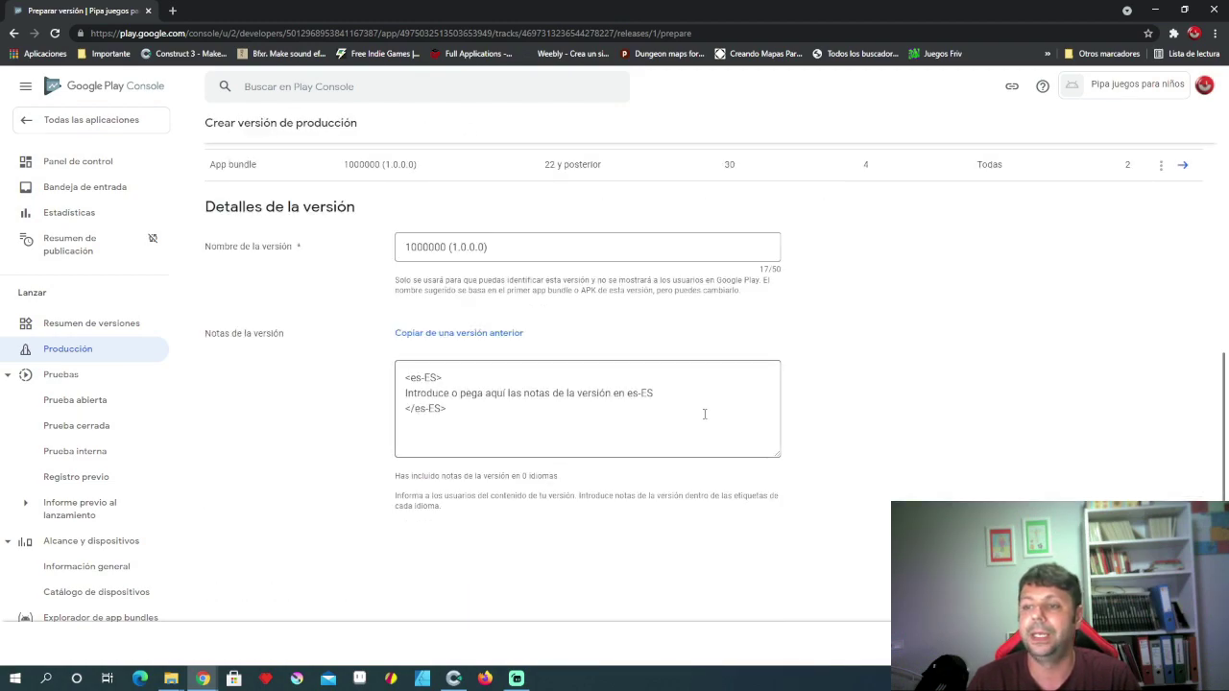
- Replace the release notes placeholder with 'V.1.0' and save the release draft
drag(654, 394, 397, 393)
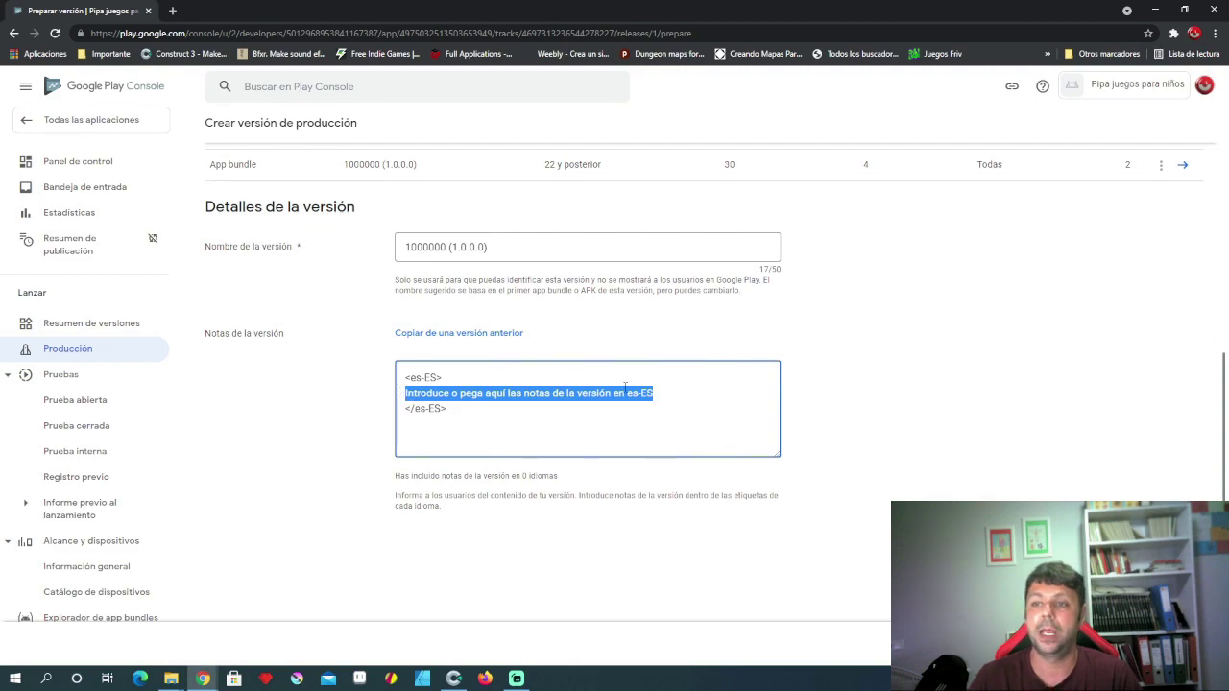
text(V.1)
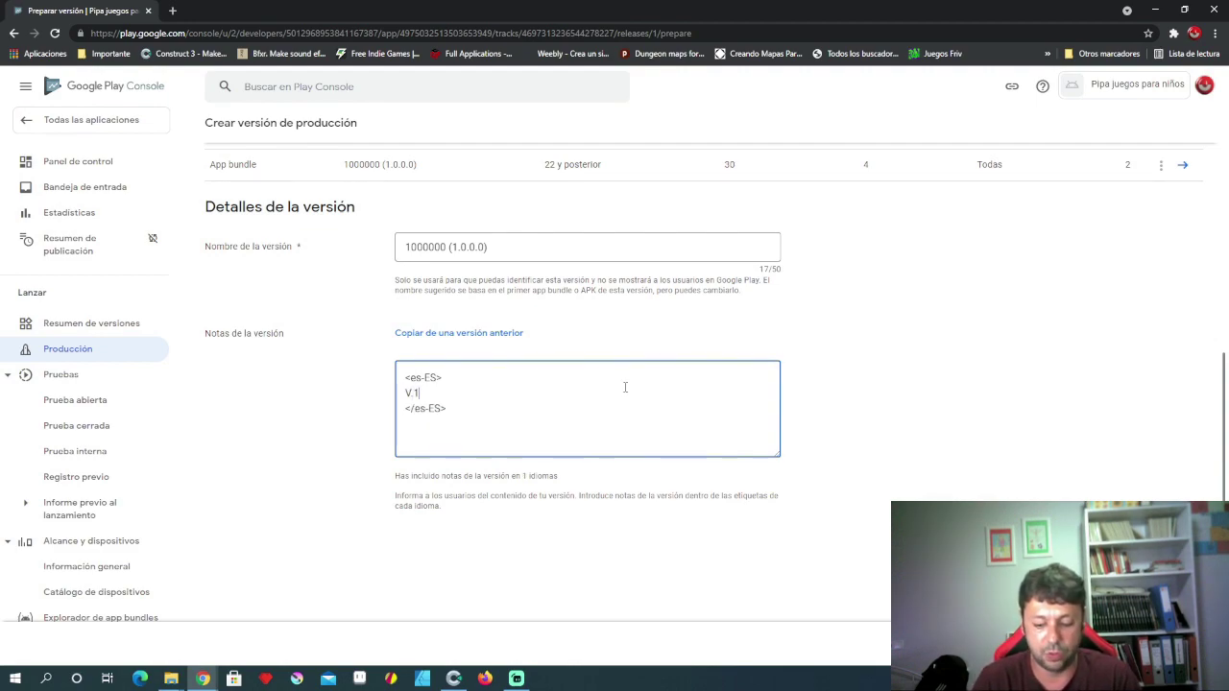
text(.0)
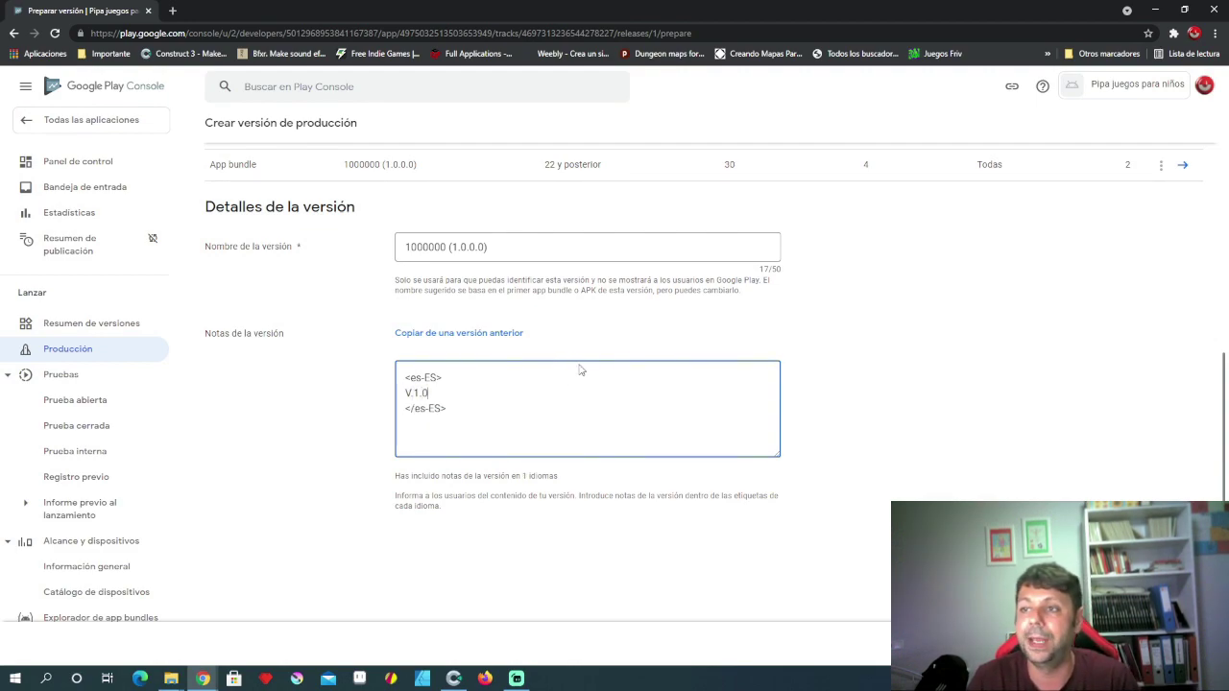
scroll(580, 370, down, 1)
click(1090, 643)
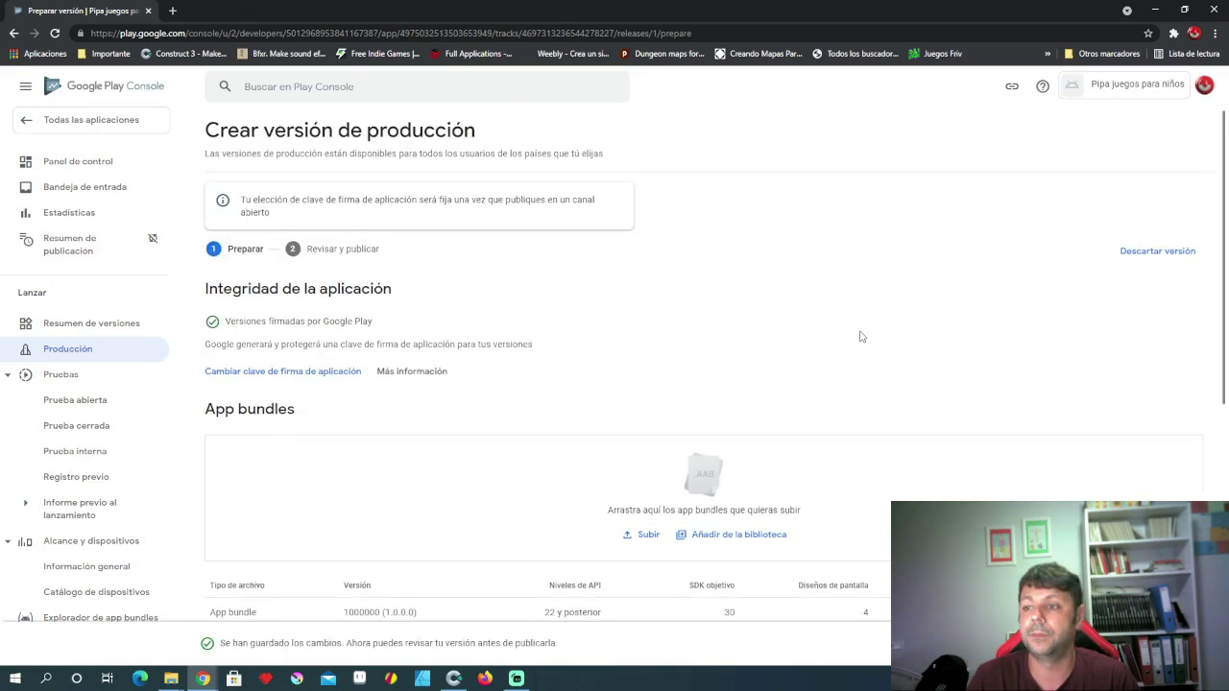
scroll(505, 313, down, 3)
scroll(755, 370, down, 2)
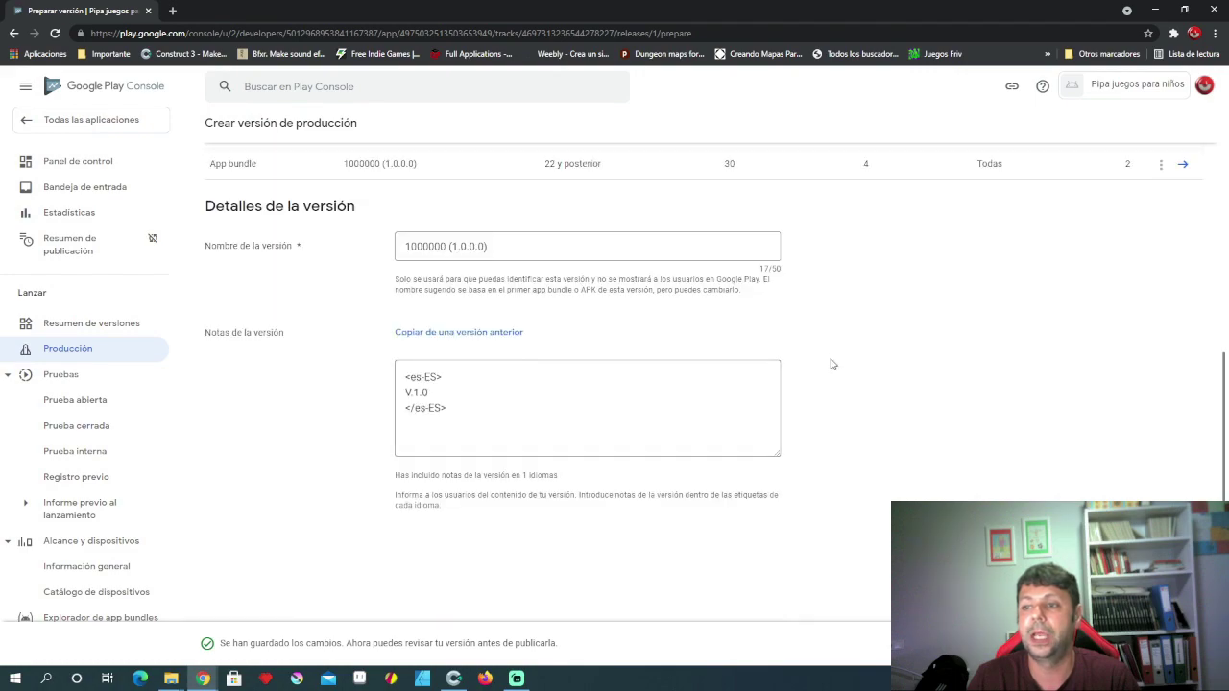
scroll(560, 281, up, 3)
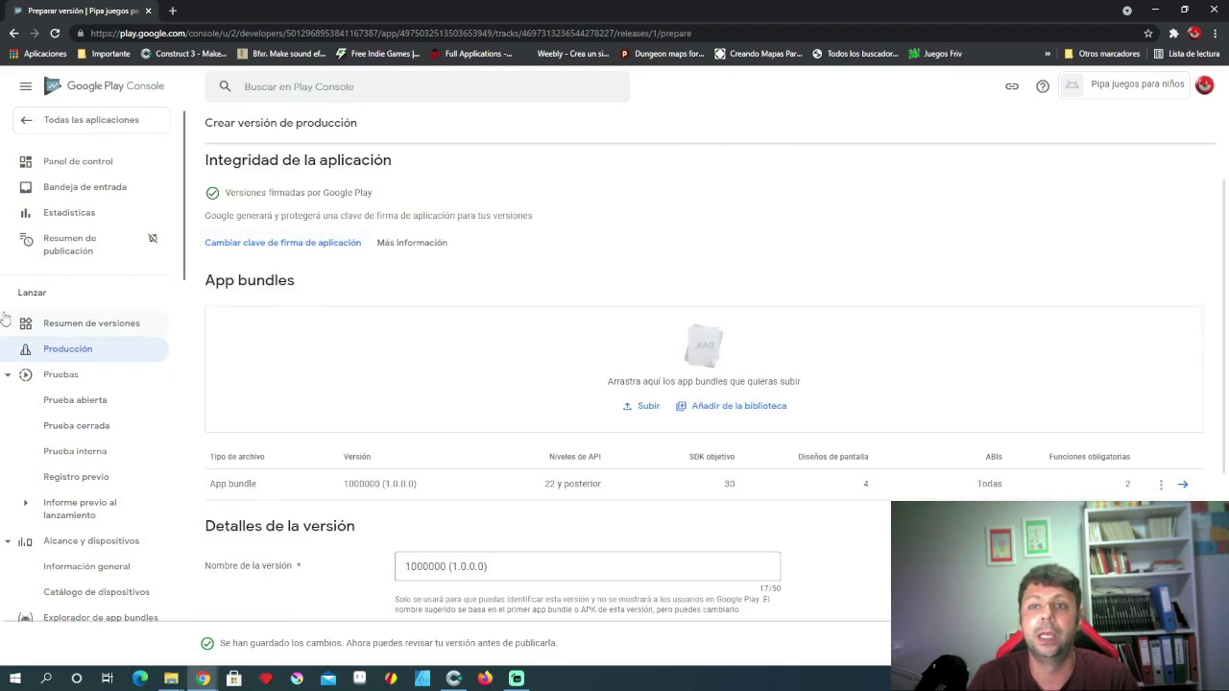
scroll(106, 317, down, 3)
scroll(120, 306, down, 2)
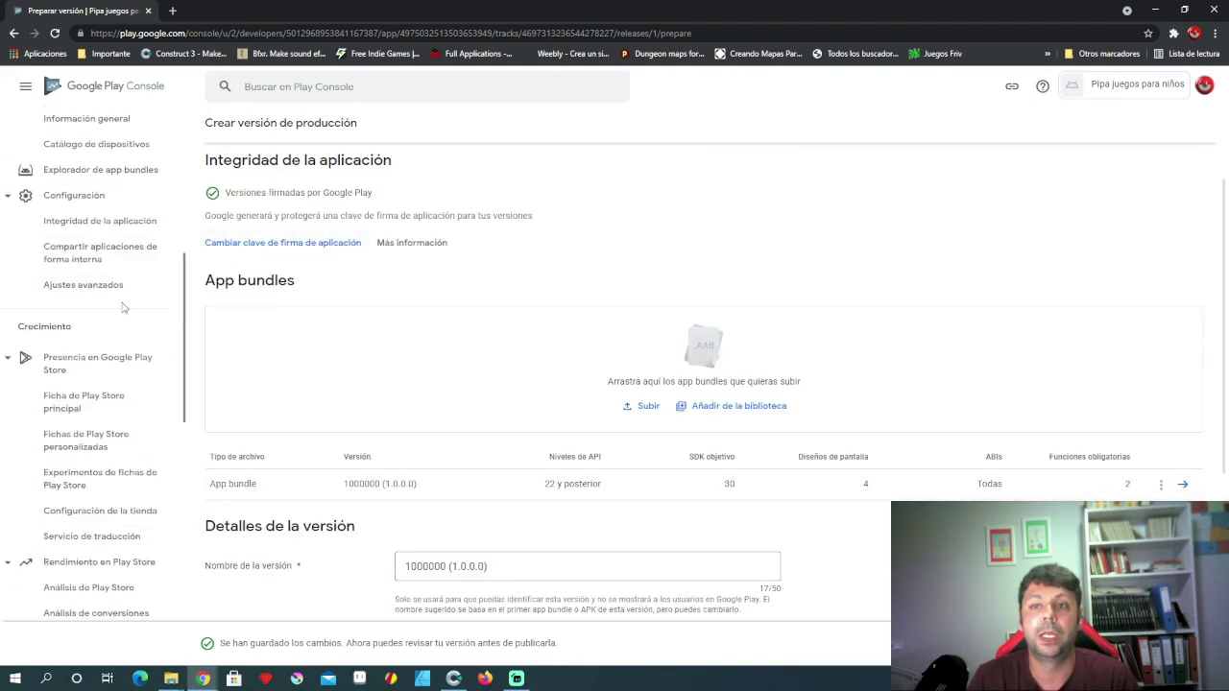
- Open the main store listing and paste in the short and full app descriptions
click(79, 418)
scroll(617, 386, down, 1)
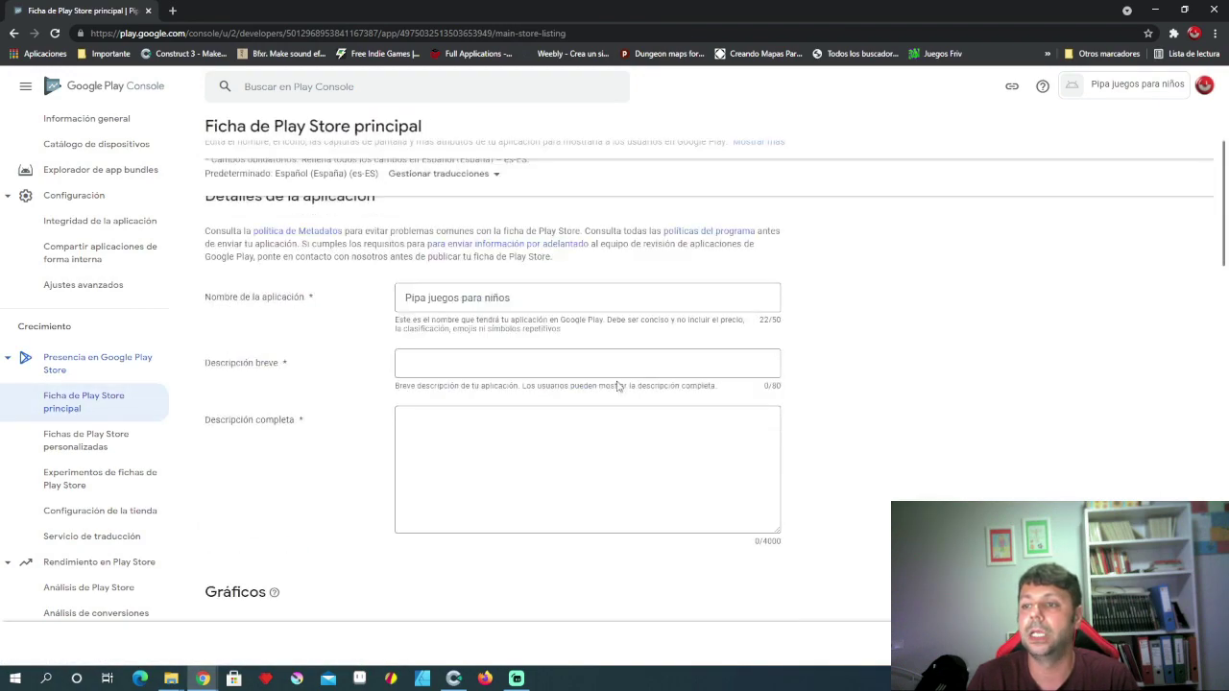
click(478, 360)
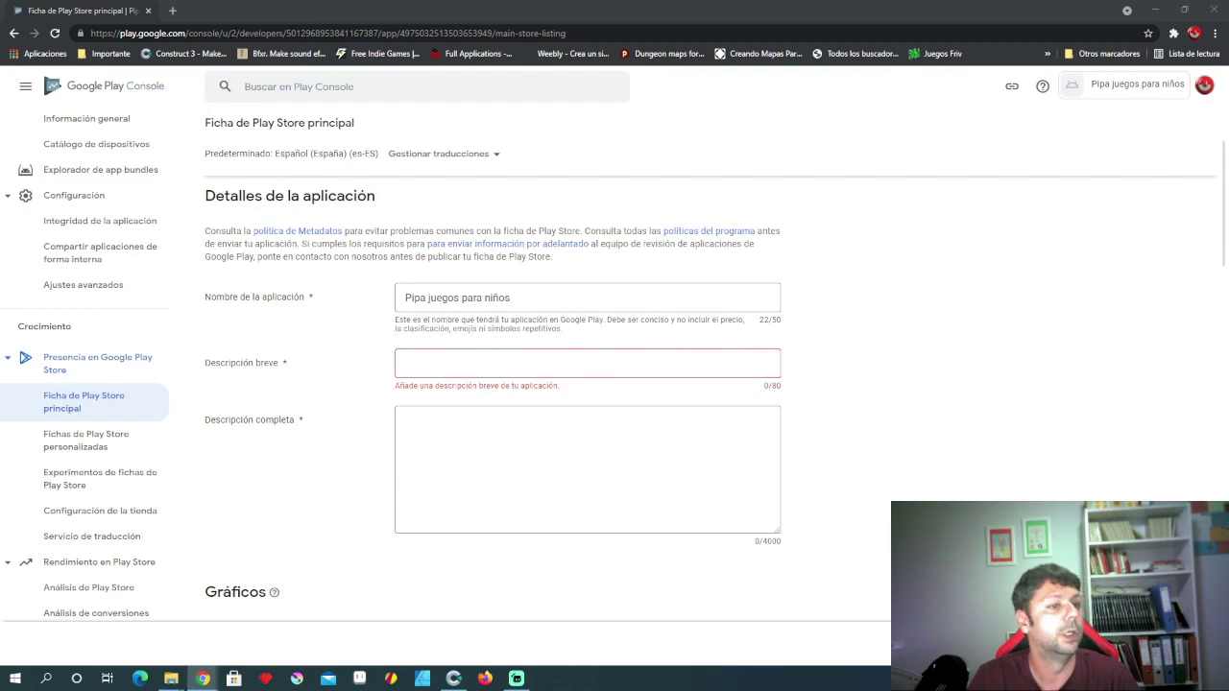
click(588, 363)
text(Juegos para niños a partir de 1 año, juegos gratis para aprender y divertirse.)
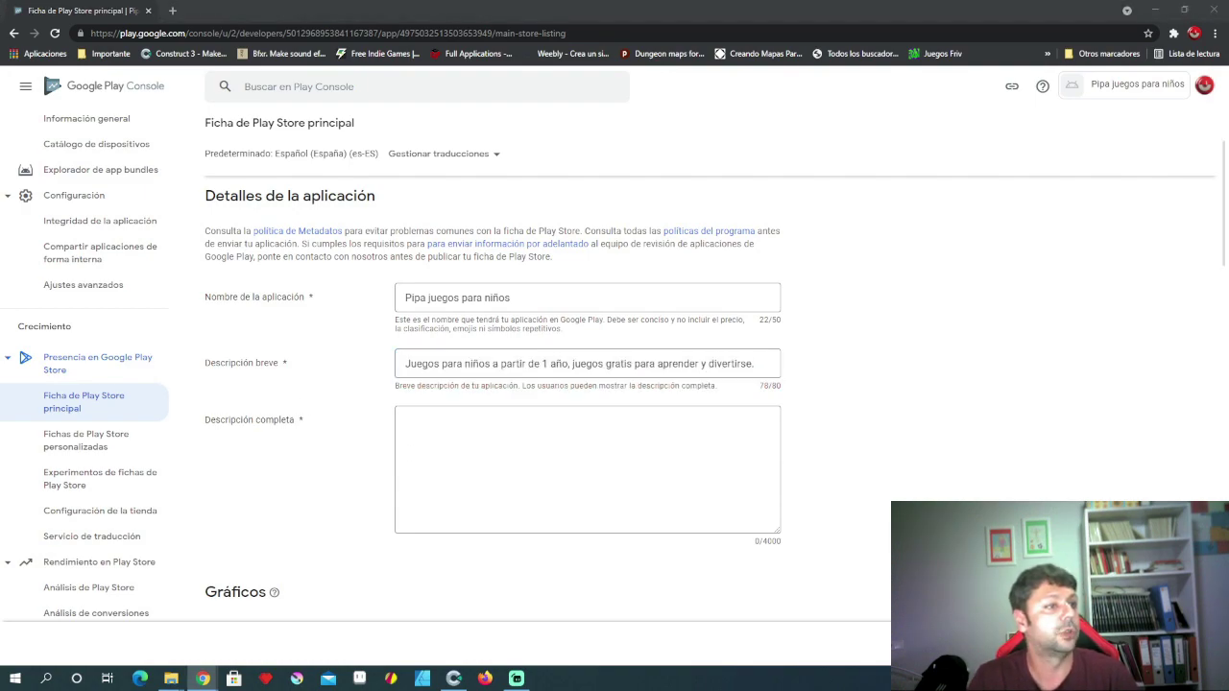
click(651, 503)
key(ctrl+v)
- Add the icon, feature graphic and phone and tablet screenshots to the store listing
scroll(651, 503, down, 4)
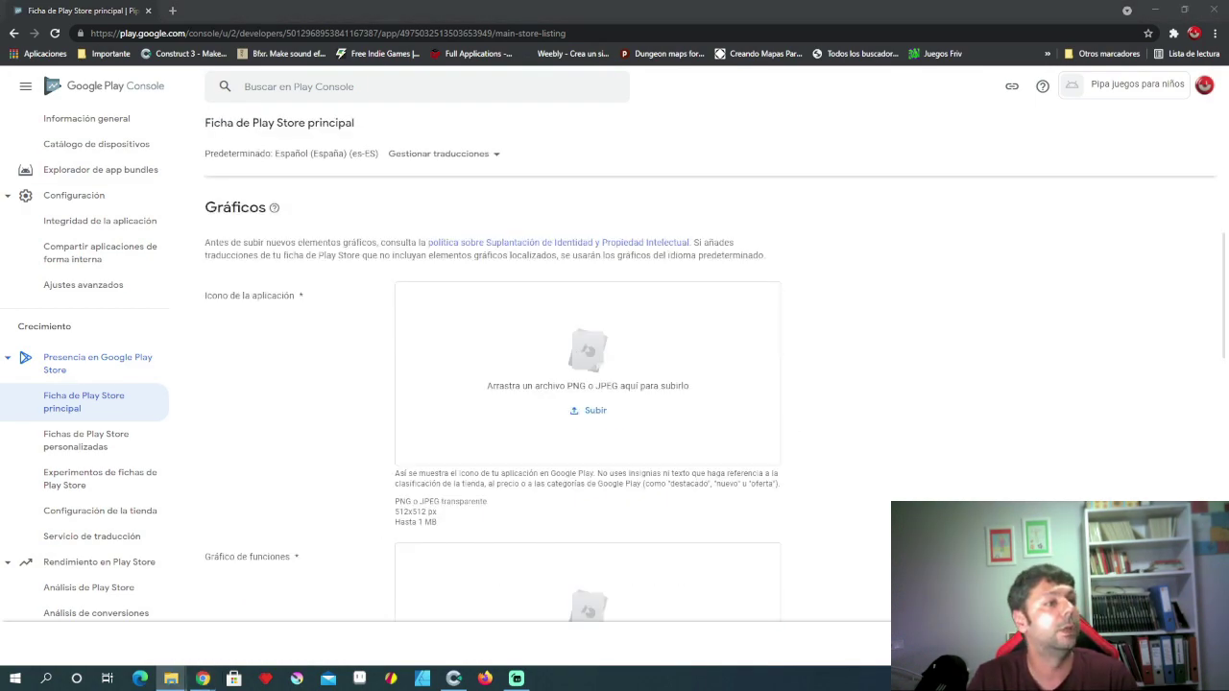
scroll(609, 370, down, 1)
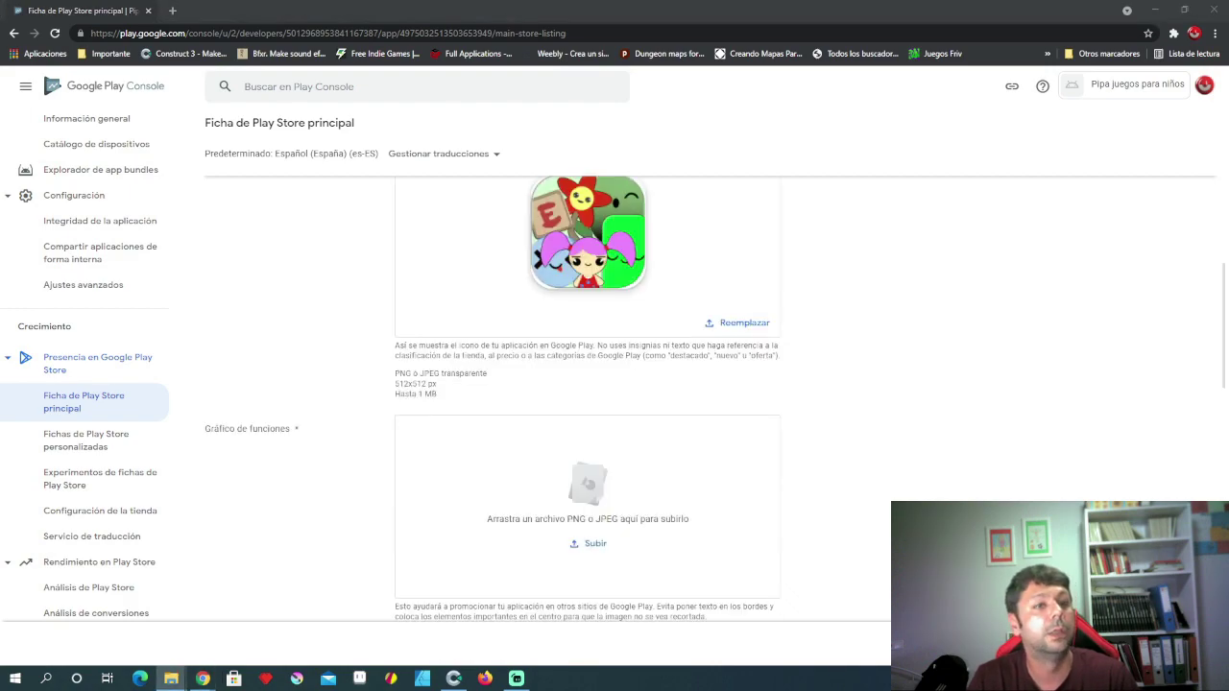
scroll(329, 494, down, 1)
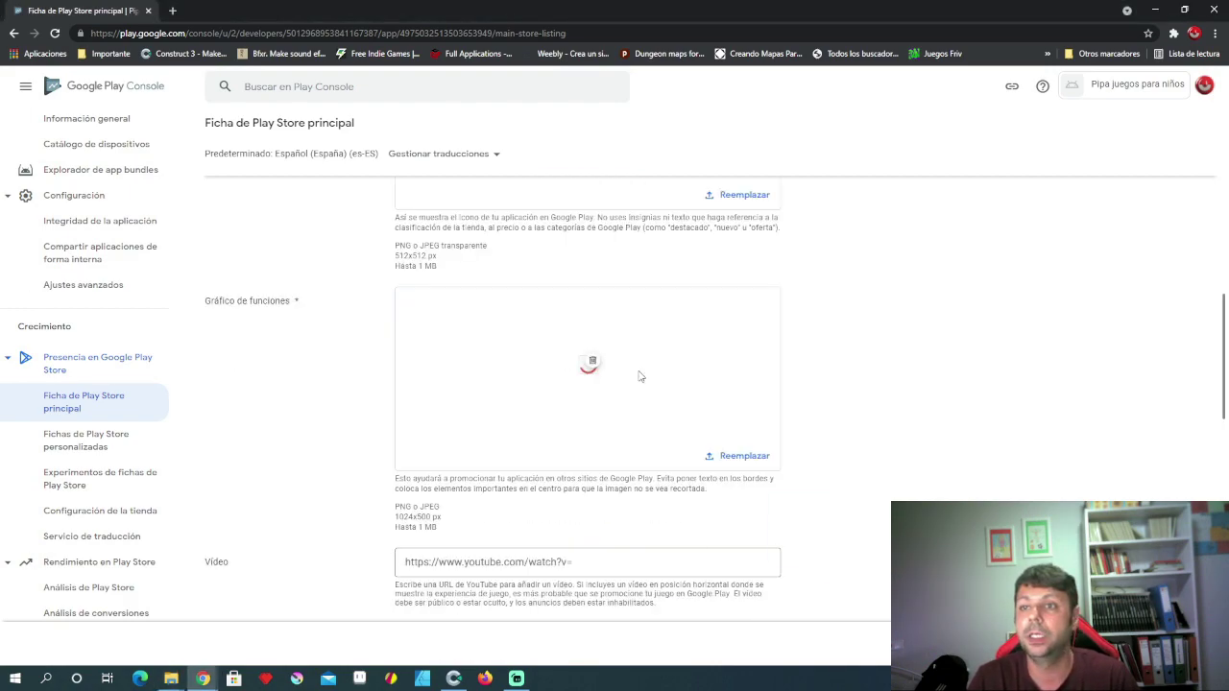
scroll(349, 445, down, 1)
scroll(350, 445, down, 3)
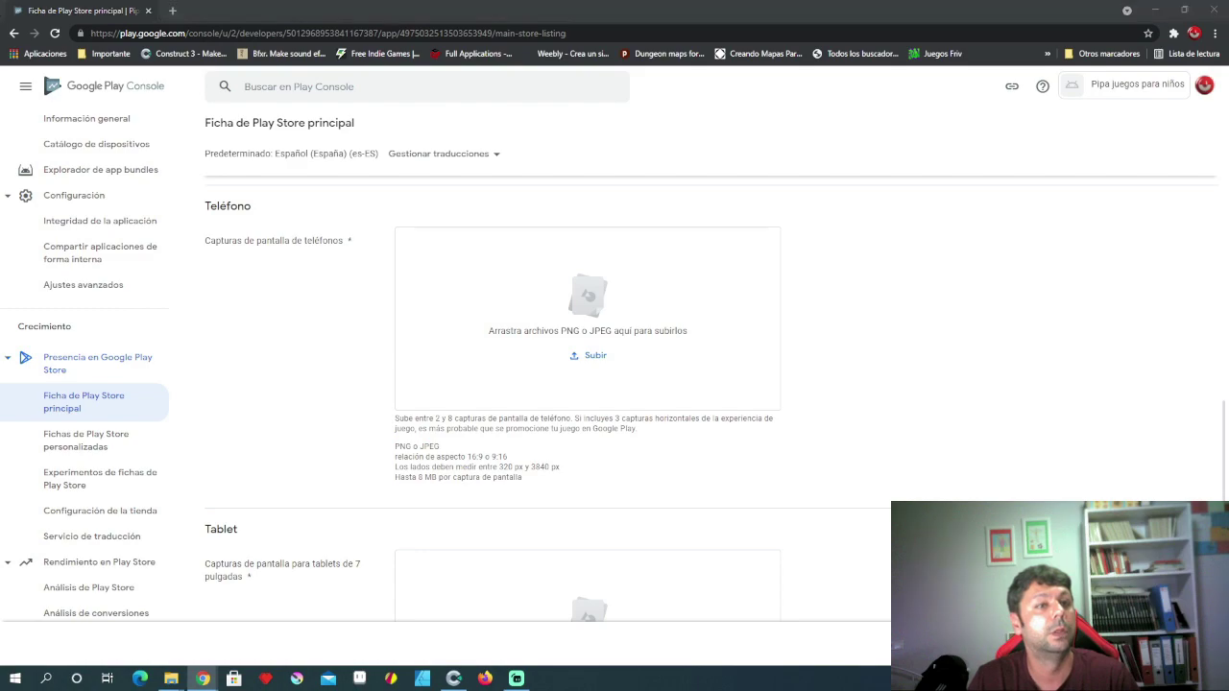
drag(1228, 317, 589, 297)
scroll(355, 446, down, 3)
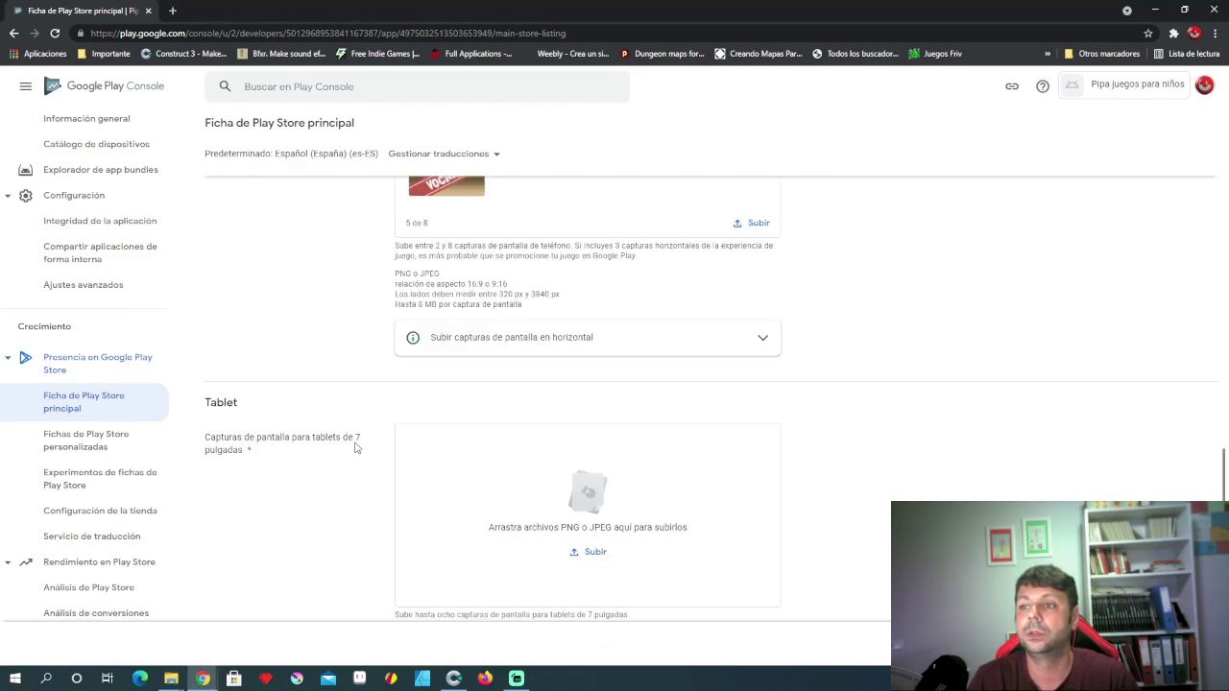
scroll(355, 446, down, 5)
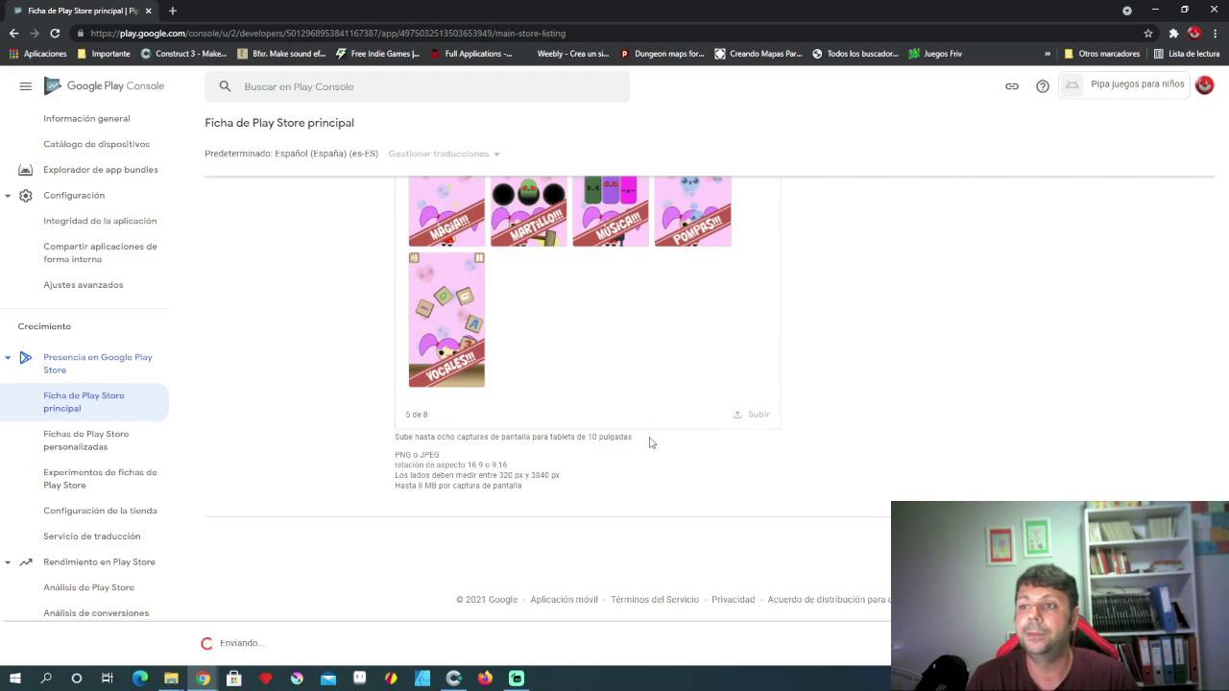
scroll(393, 374, up, 3)
scroll(379, 389, up, 4)
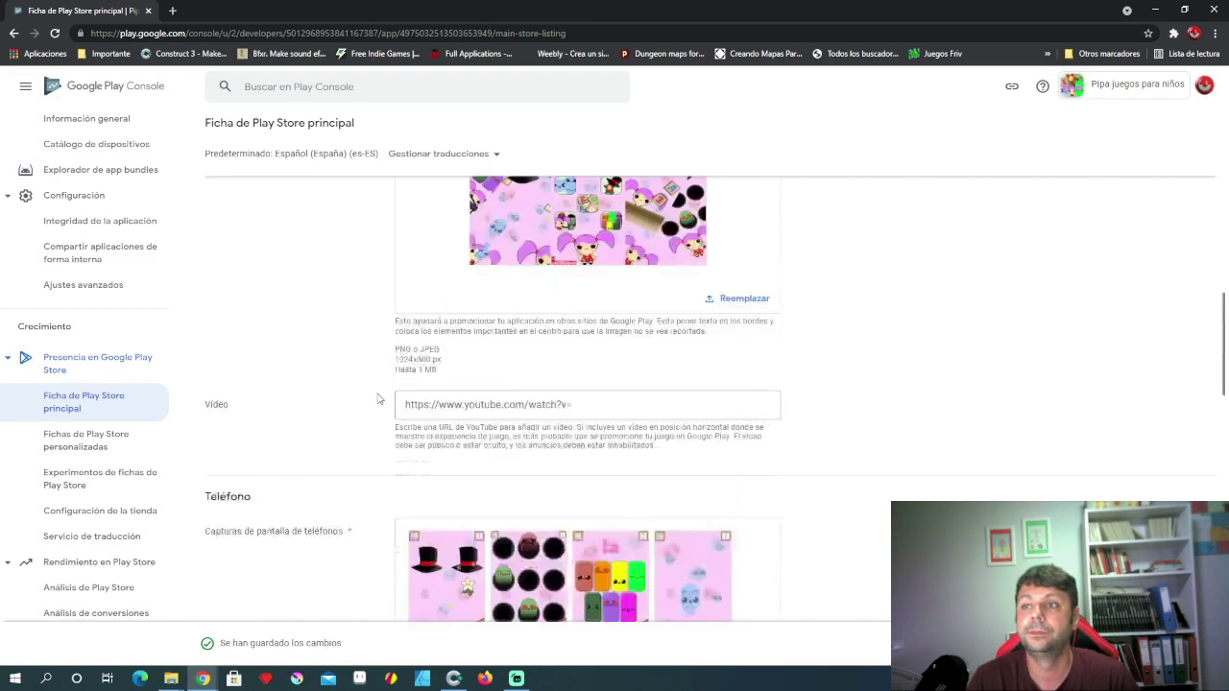
scroll(380, 392, up, 4)
scroll(387, 393, up, 2)
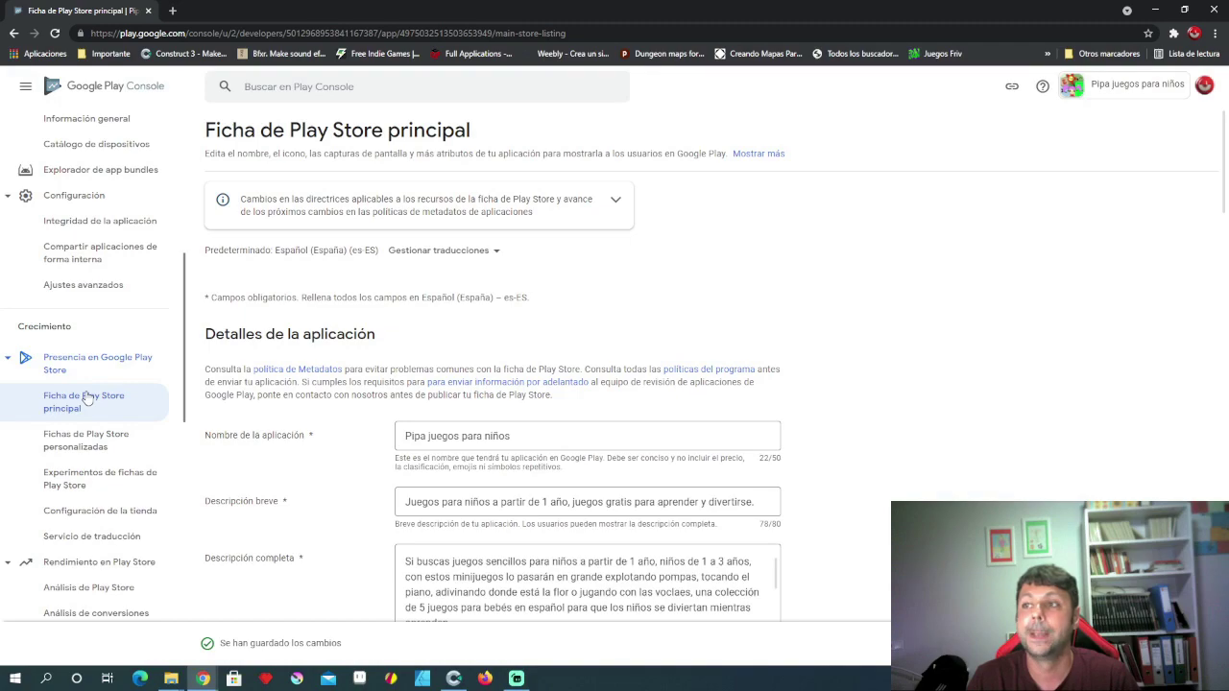
scroll(89, 327, up, 1)
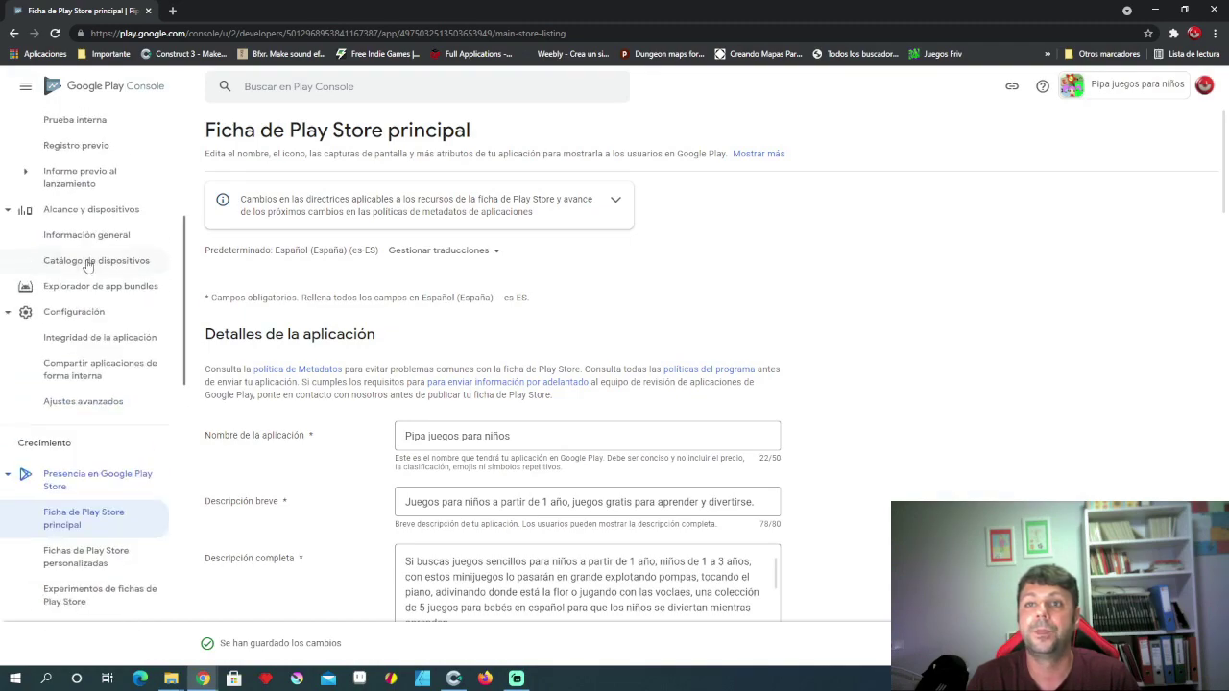
scroll(96, 274, up, 1)
scroll(106, 279, up, 2)
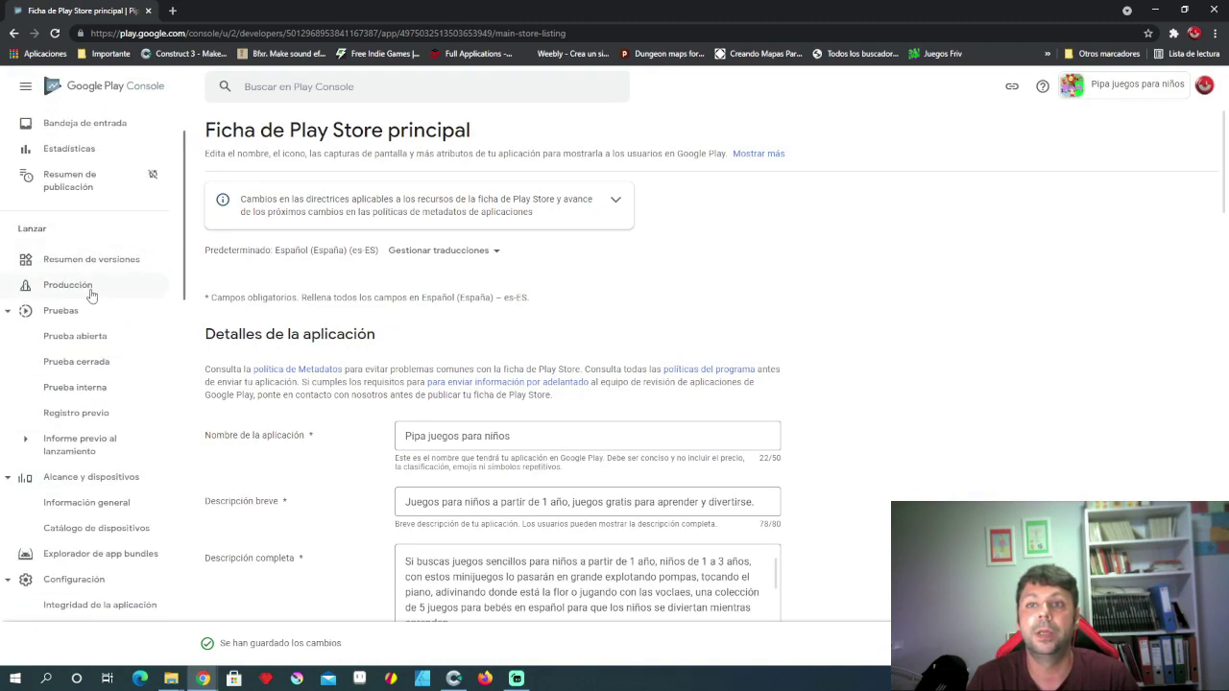
- Go to the production track's countries and regions section
click(92, 293)
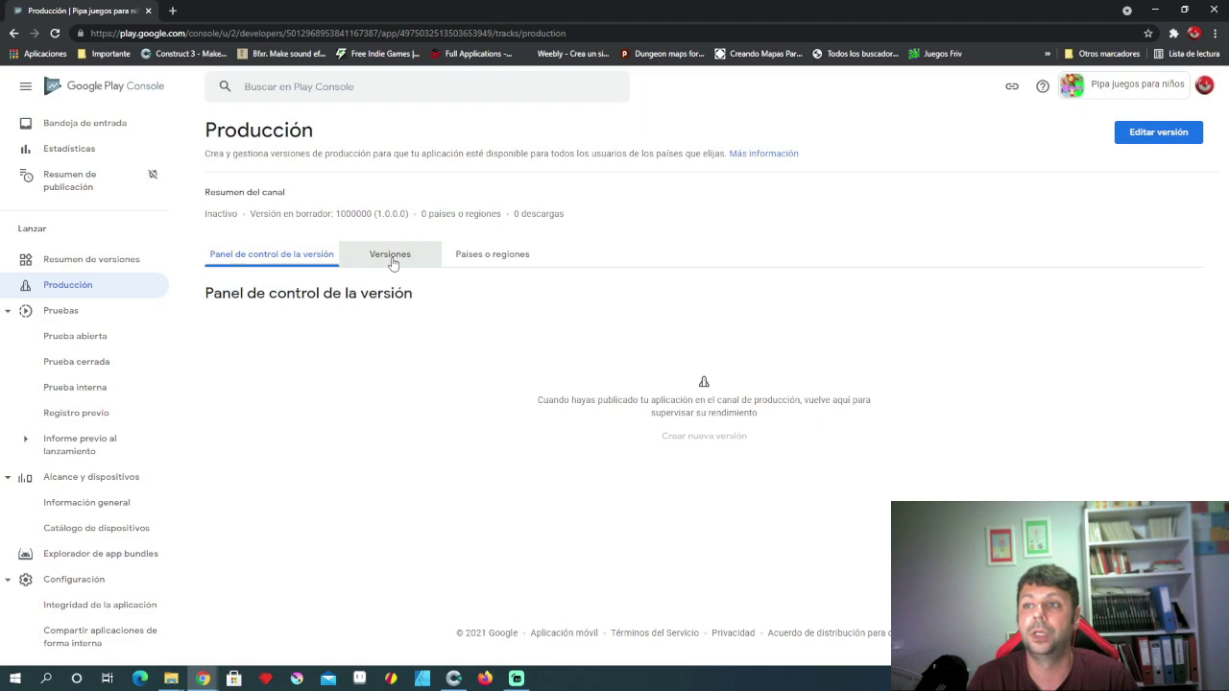
click(391, 257)
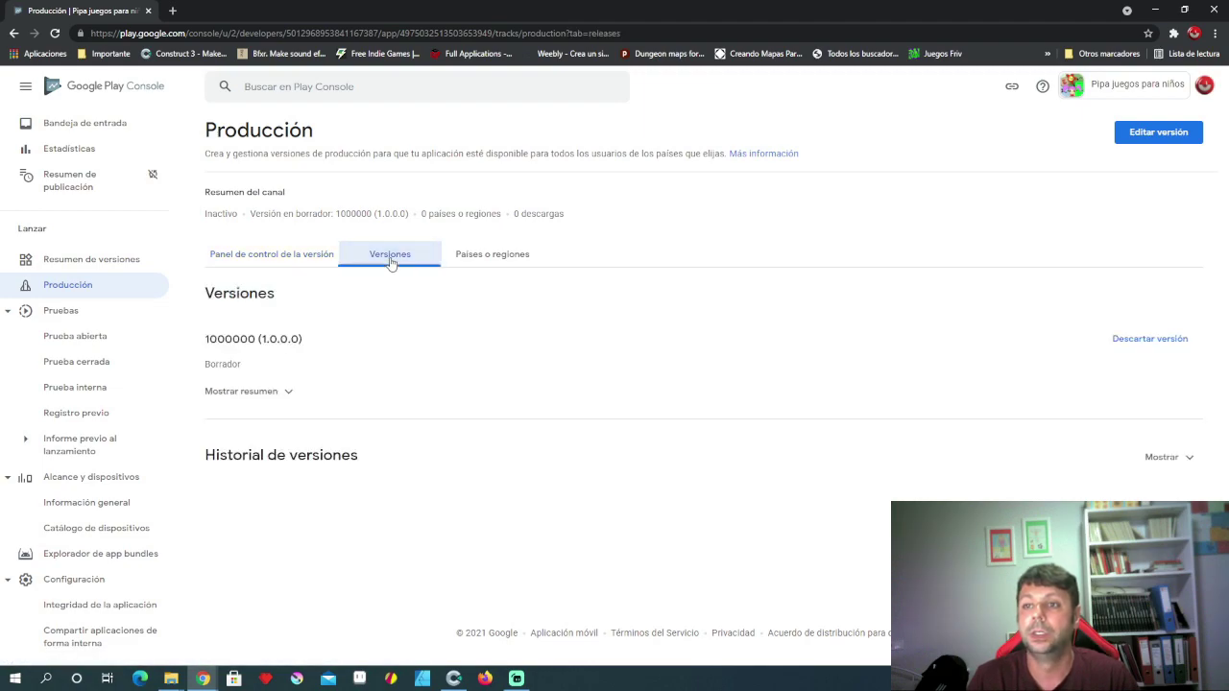
click(486, 260)
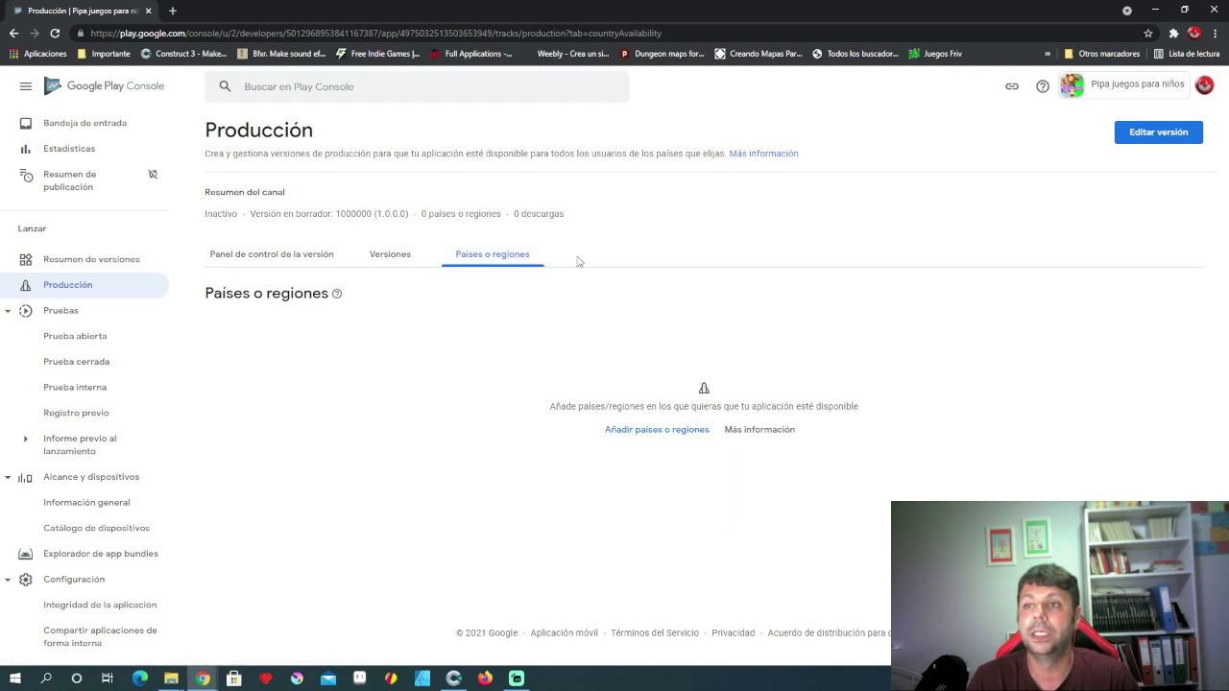
- Select and add all 176 remaining countries and regions, making production available in 177
click(643, 431)
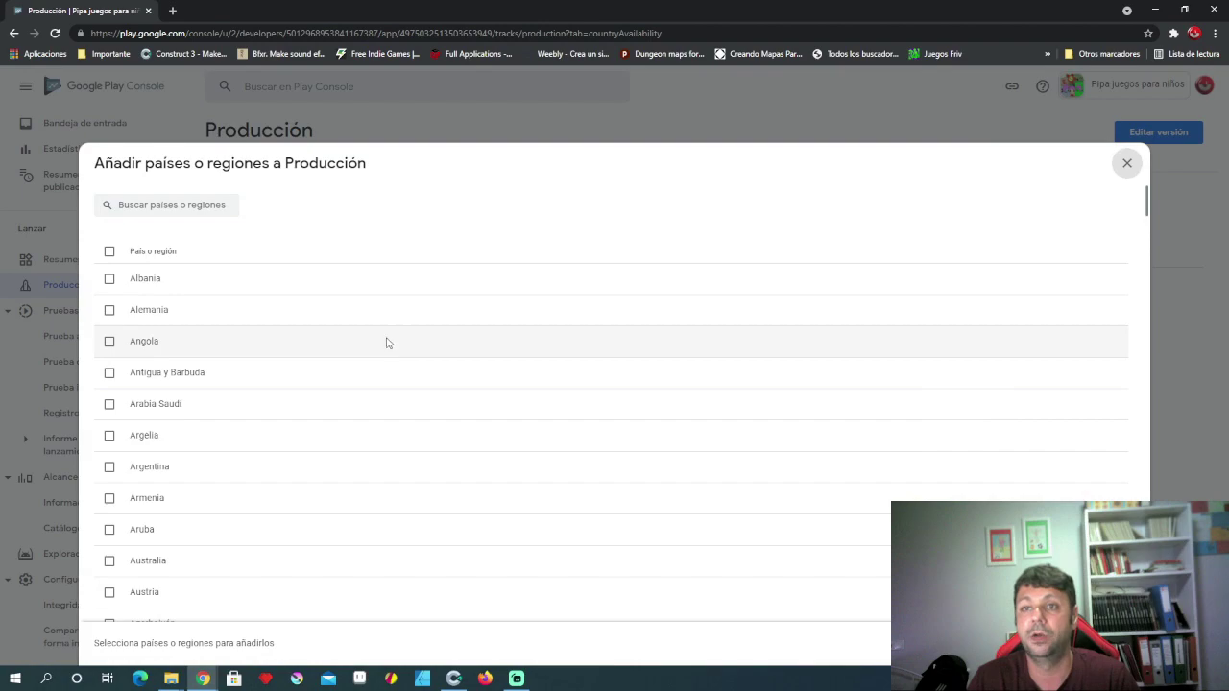
click(110, 251)
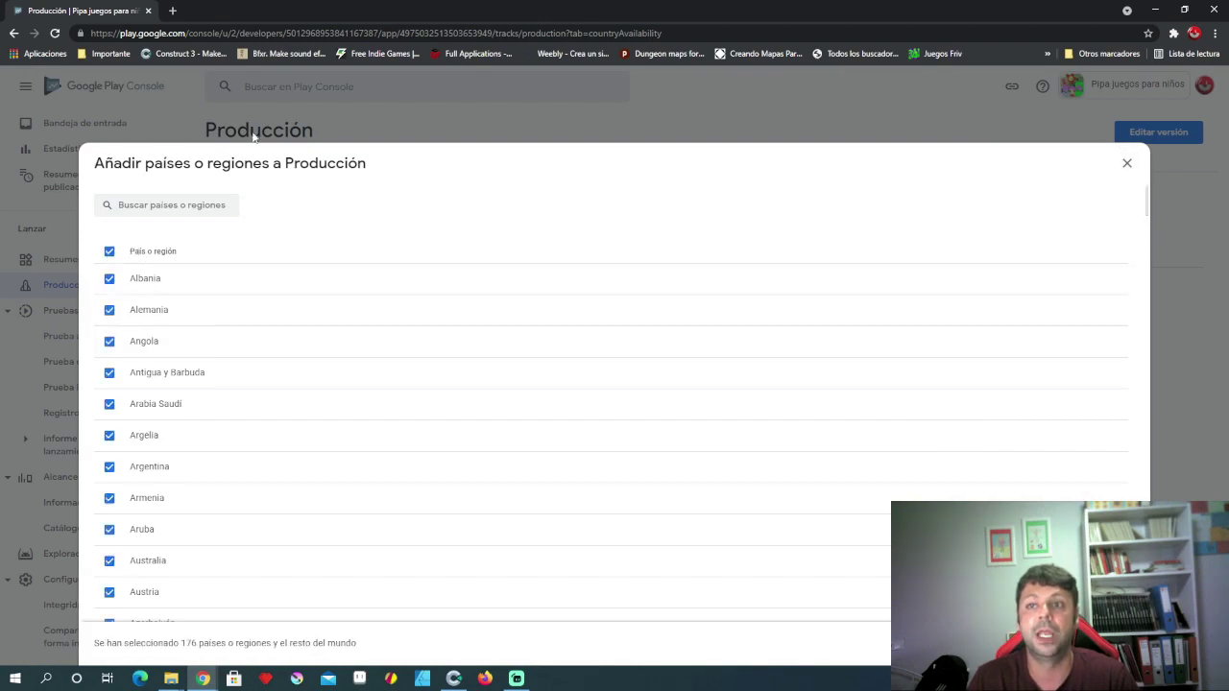
click(1105, 644)
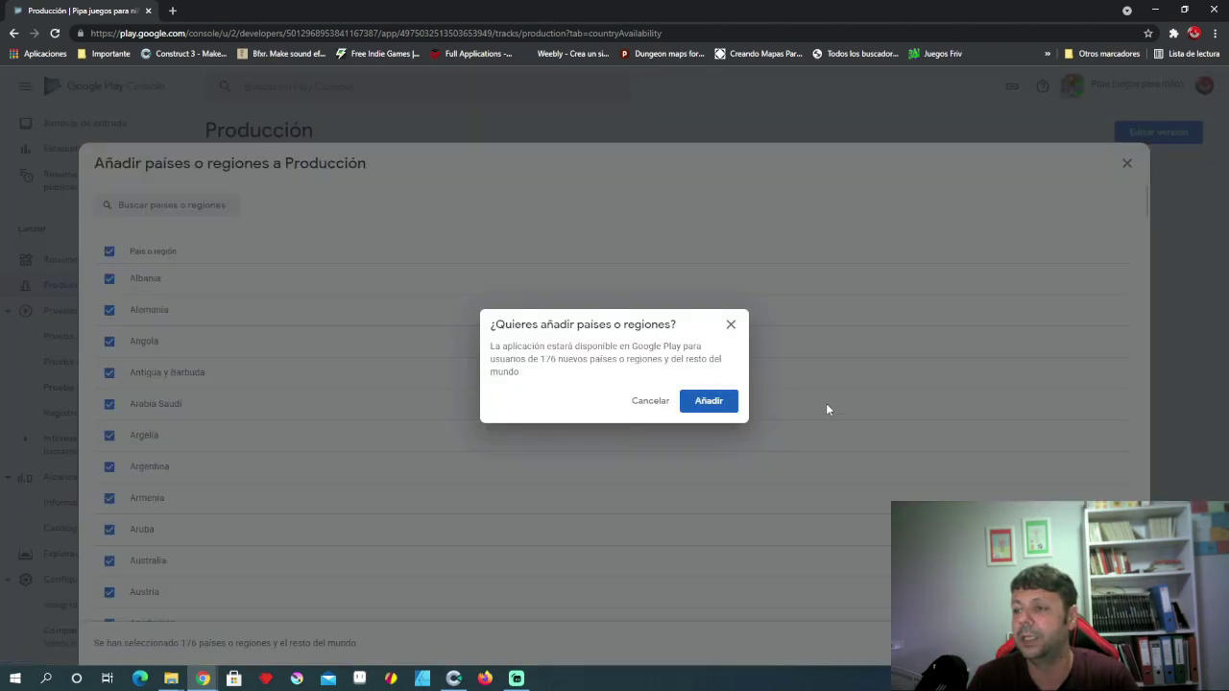
click(708, 402)
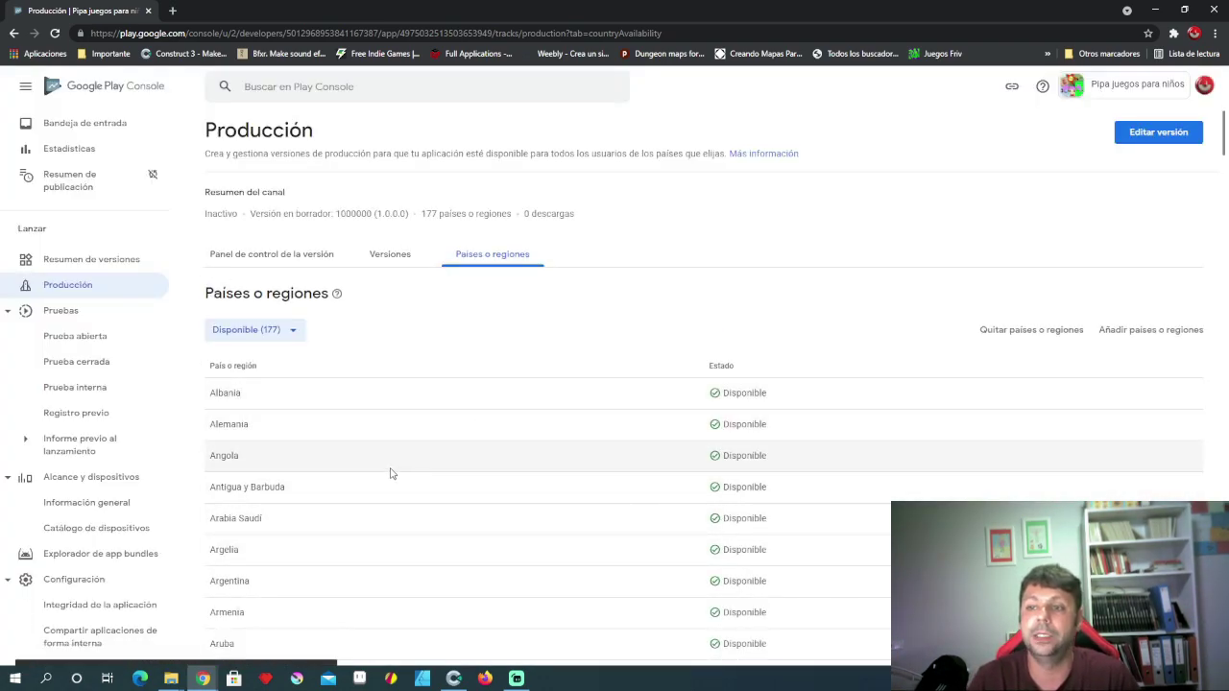
scroll(404, 451, down, 3)
scroll(419, 375, up, 3)
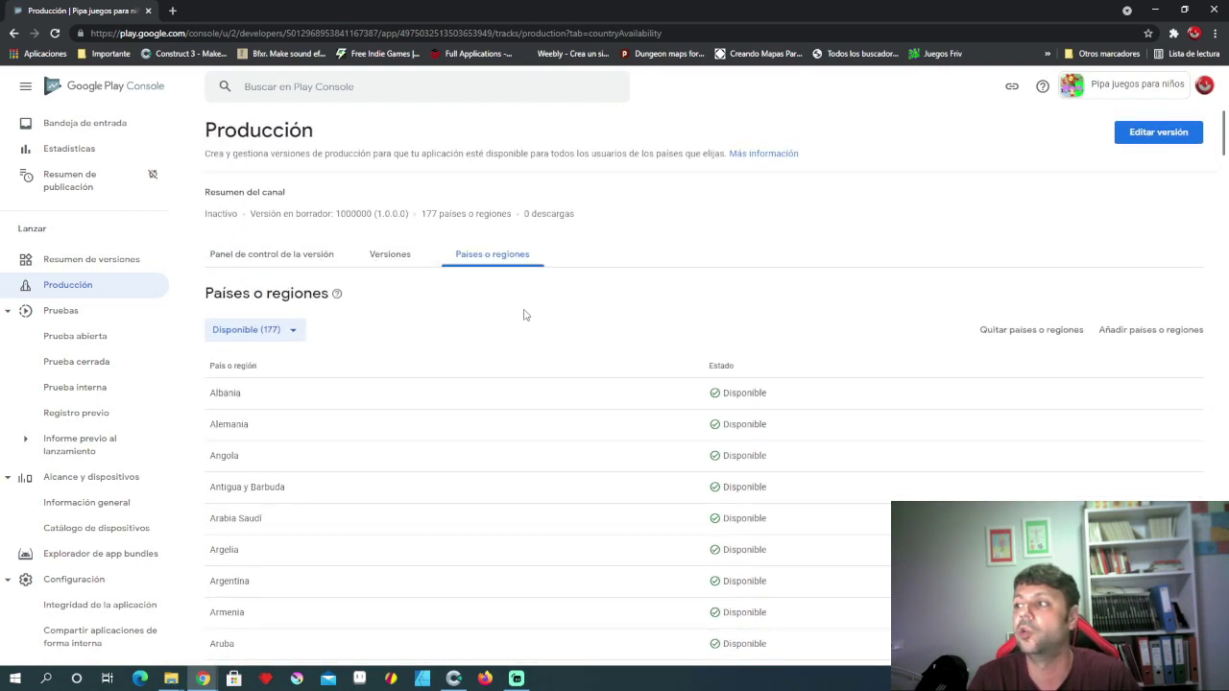
scroll(137, 310, down, 4)
scroll(144, 288, up, 3)
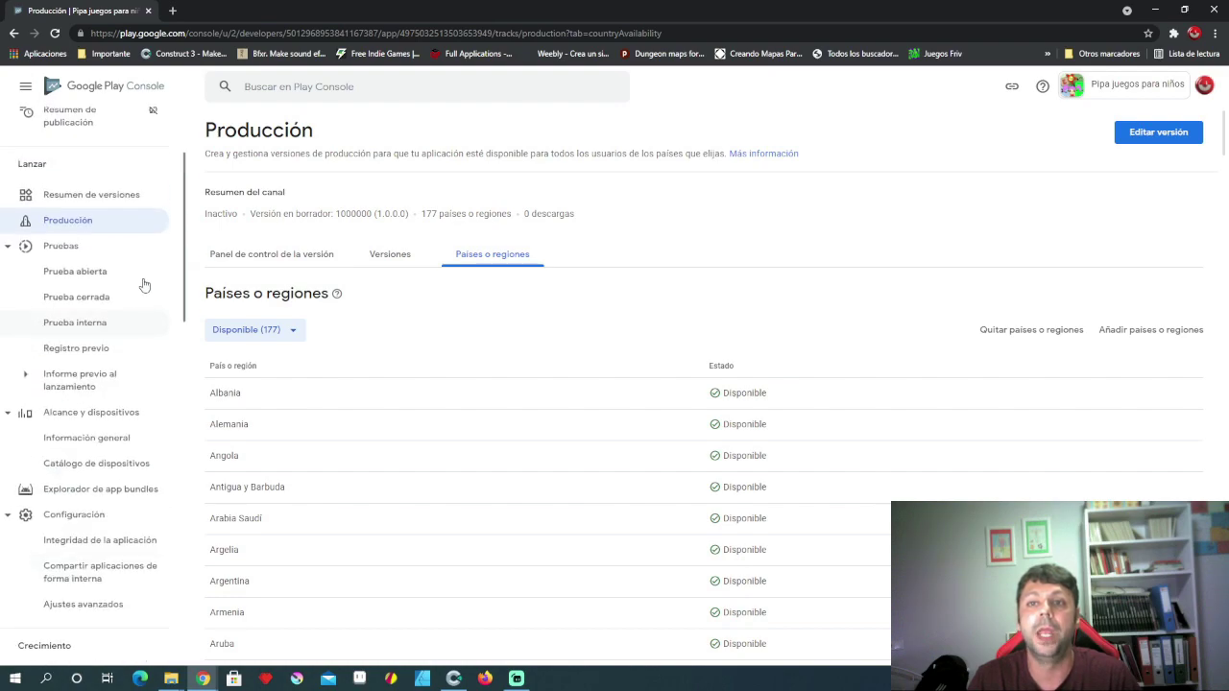
scroll(100, 307, down, 2)
scroll(96, 336, down, 3)
scroll(100, 353, down, 4)
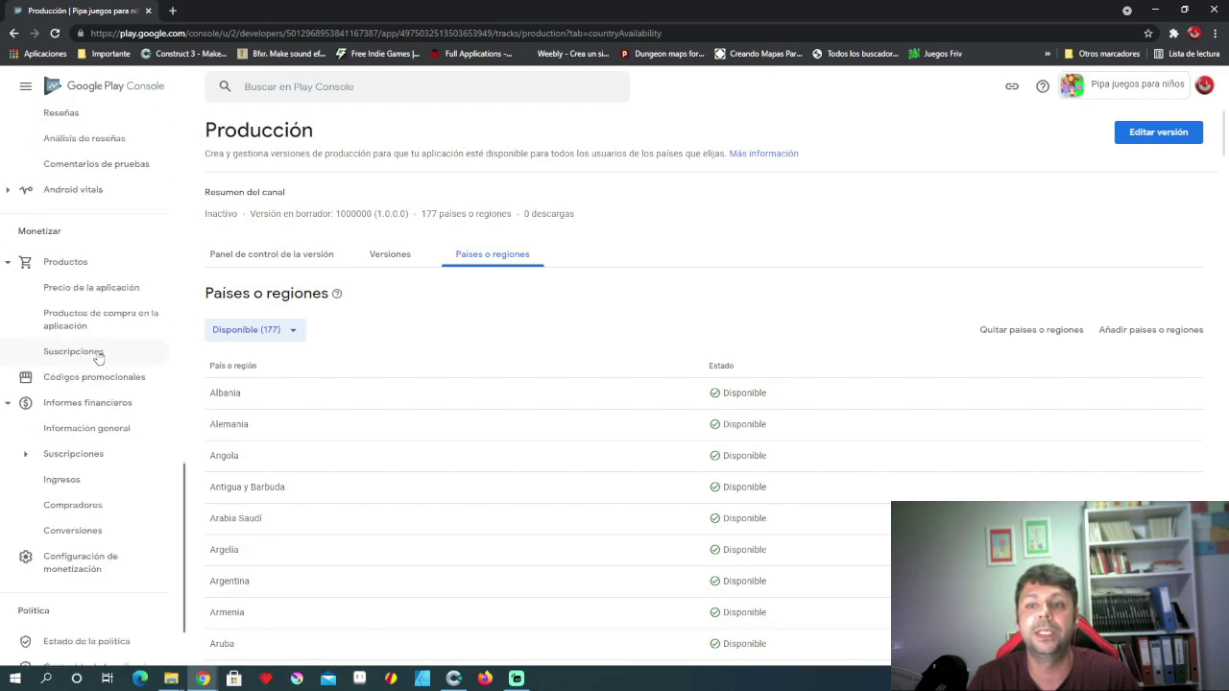
scroll(110, 356, down, 1)
scroll(112, 356, up, 10)
- Open the main Play Store listing and scroll through it to review its contents
click(91, 354)
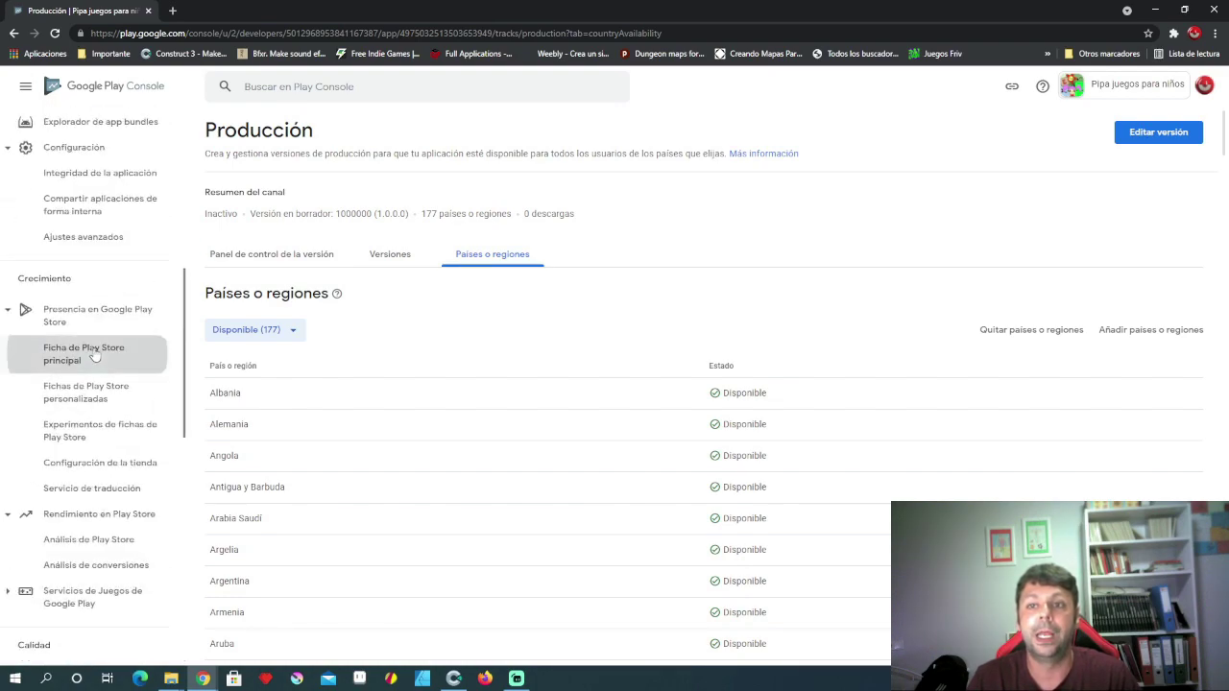
scroll(580, 364, down, 2)
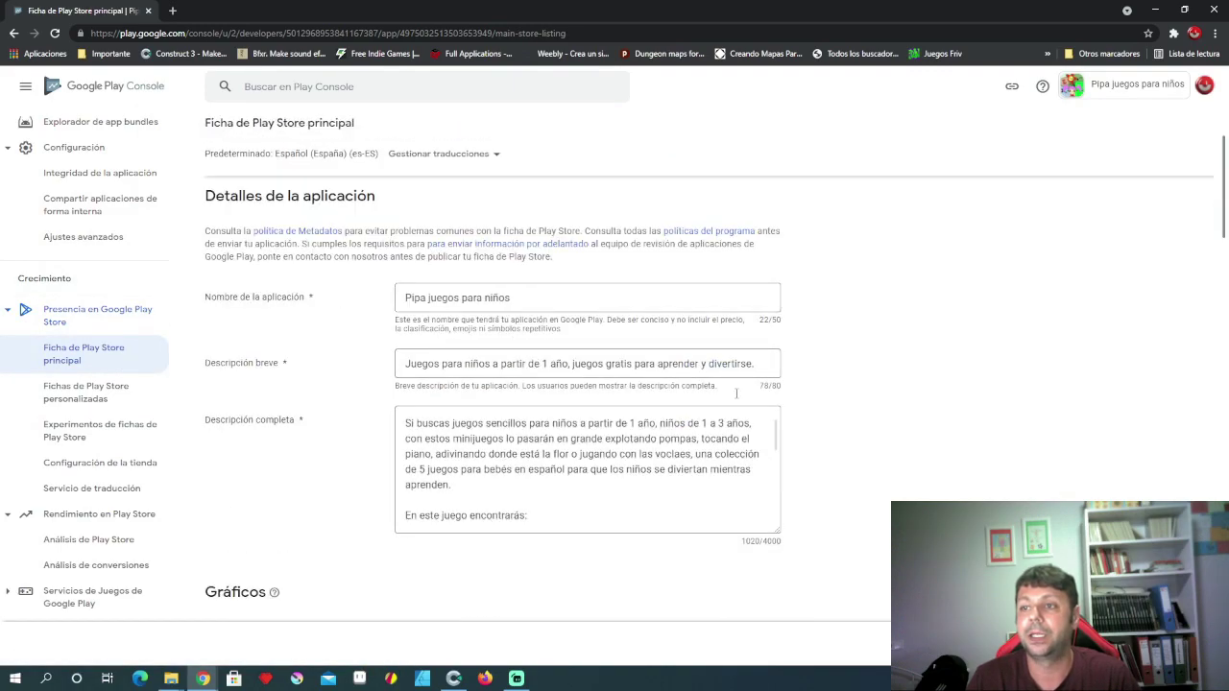
scroll(418, 482, down, 2)
scroll(419, 482, down, 3)
scroll(467, 576, down, 5)
scroll(541, 483, down, 5)
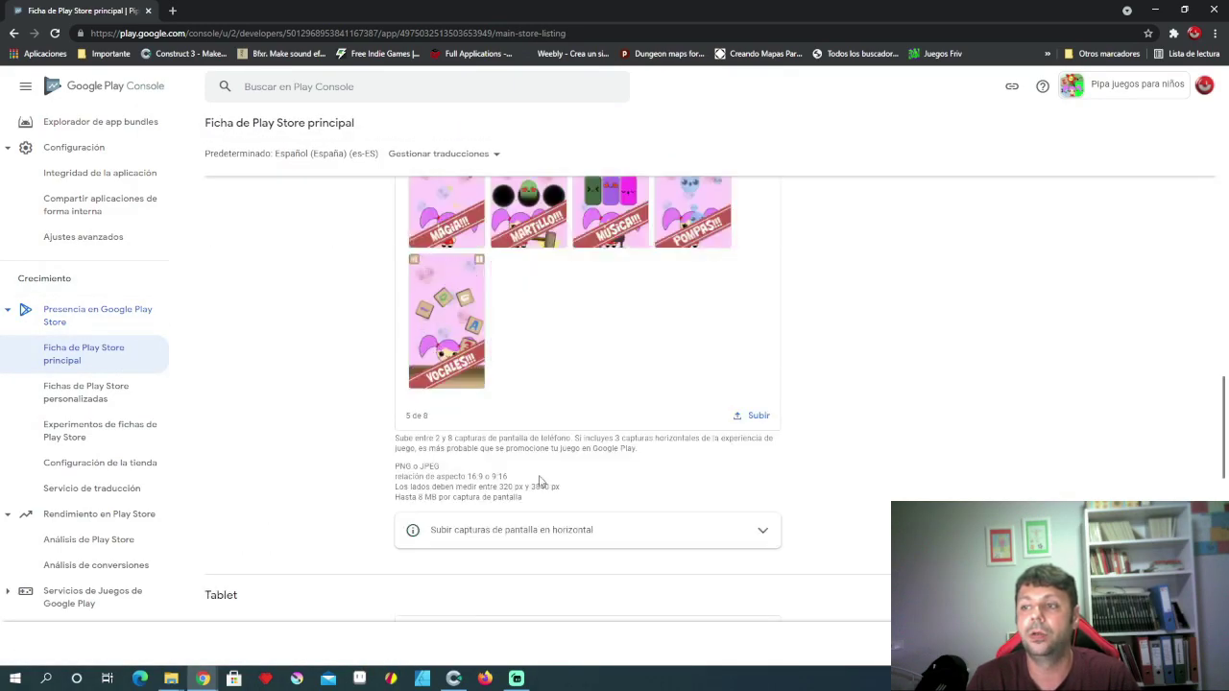
scroll(616, 461, down, 4)
scroll(616, 452, down, 5)
scroll(115, 389, down, 3)
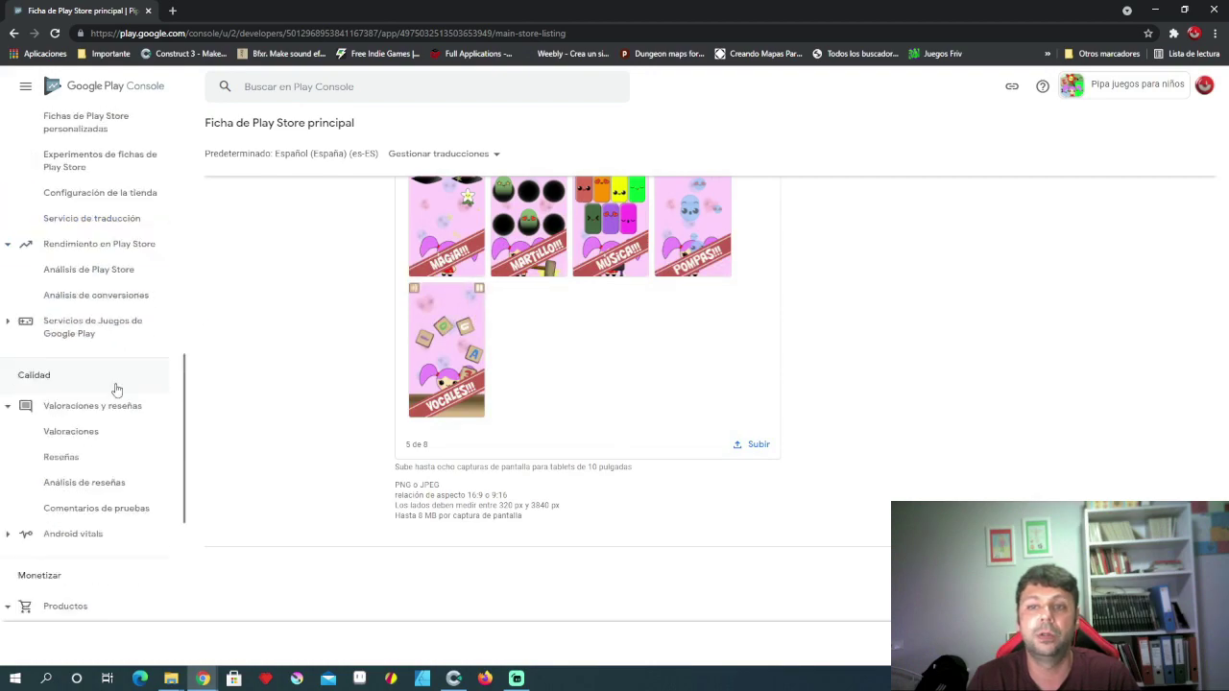
scroll(123, 389, down, 5)
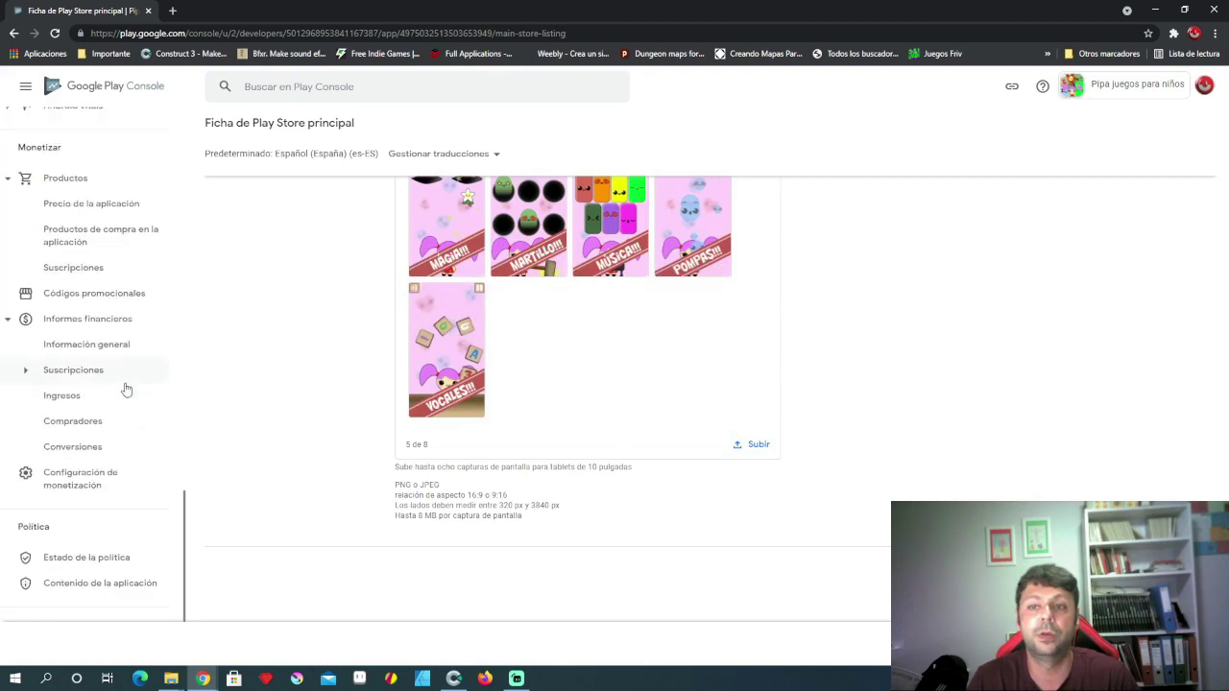
- Go to Estado de la política, then Contenido de la aplicación, and start the privacy policy task
click(99, 555)
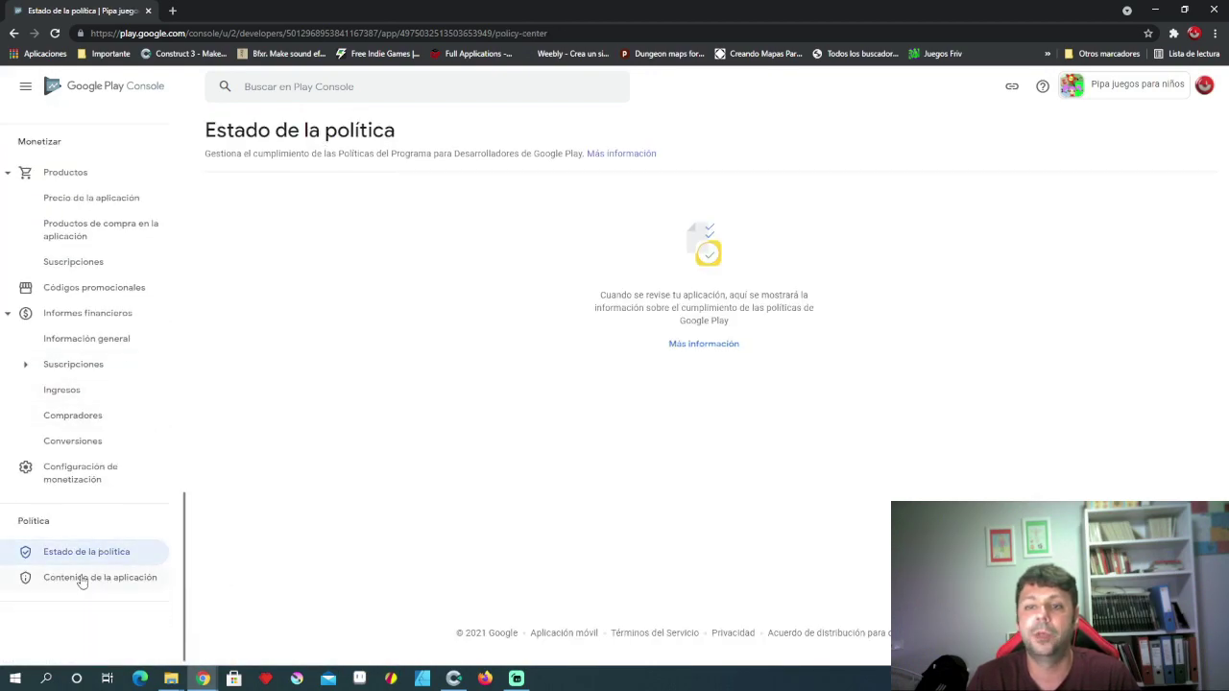
click(83, 581)
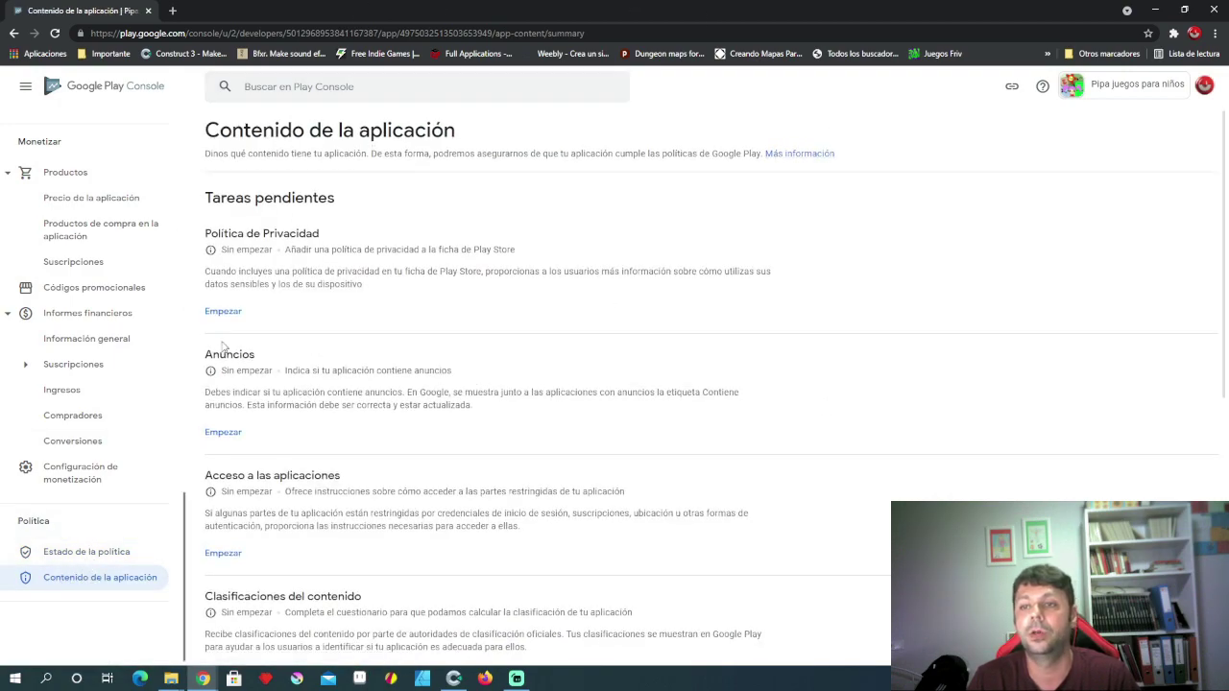
click(220, 313)
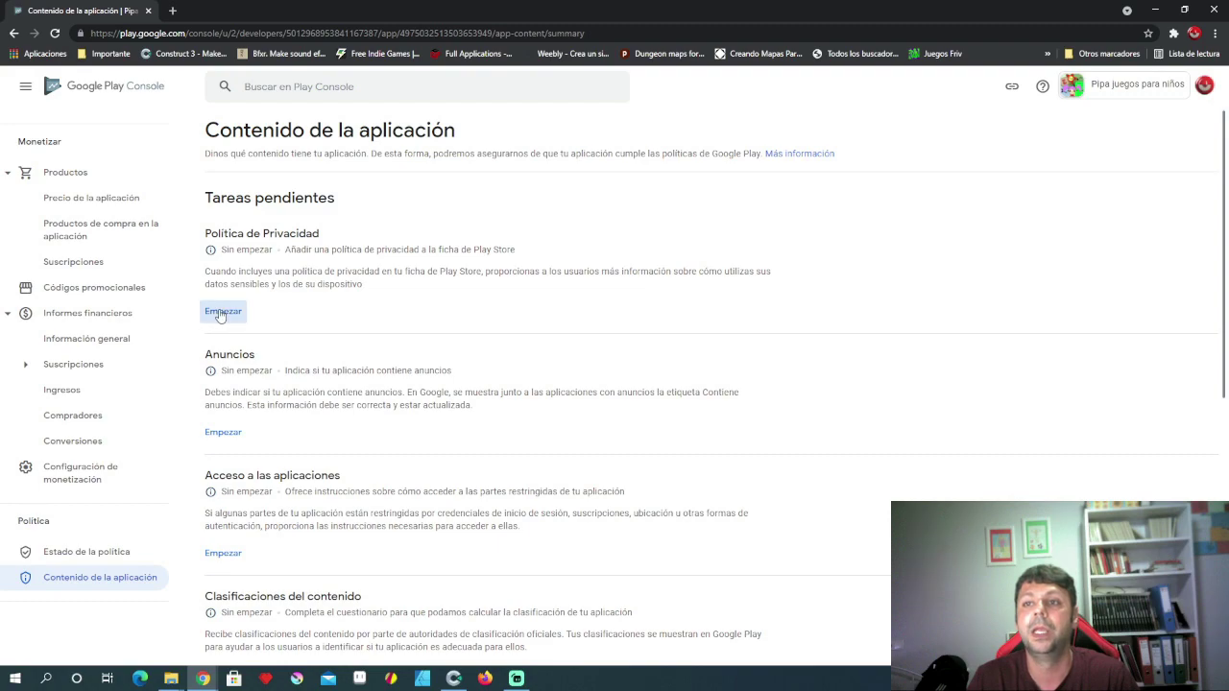
- Paste the privacy policy URL into its field, save it and return to app content
click(292, 292)
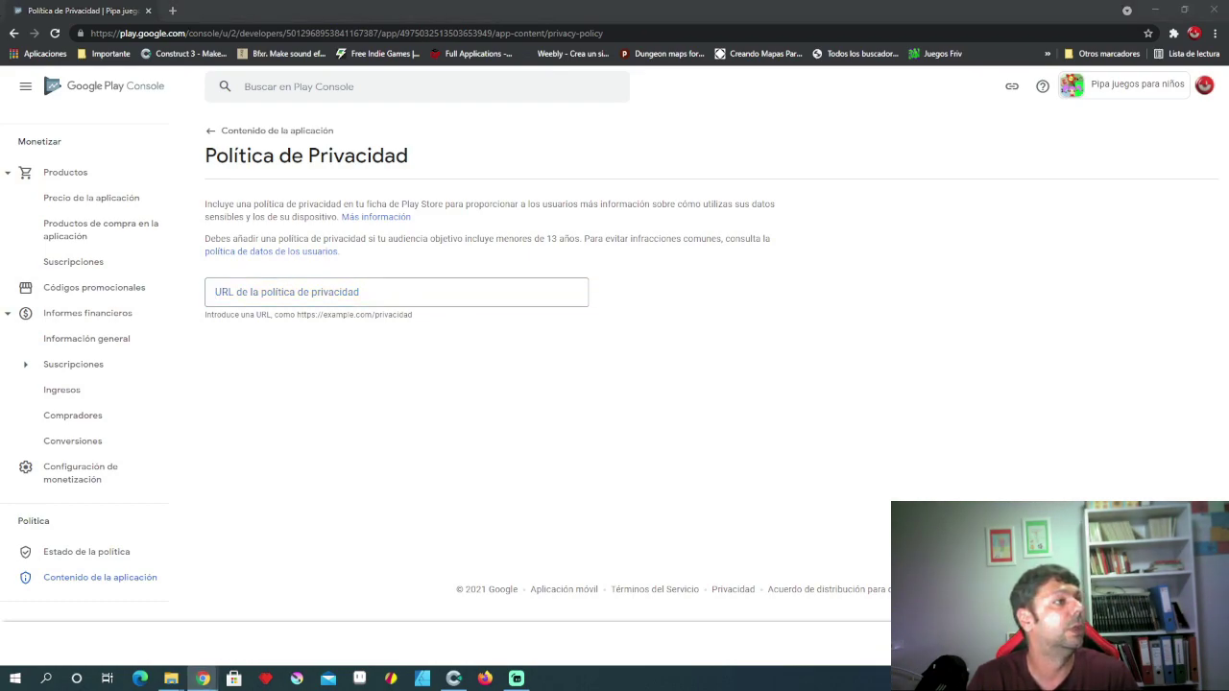
click(288, 287)
text(https://www.ixelgames.com/2017/05/politica-de-privacidad.html)
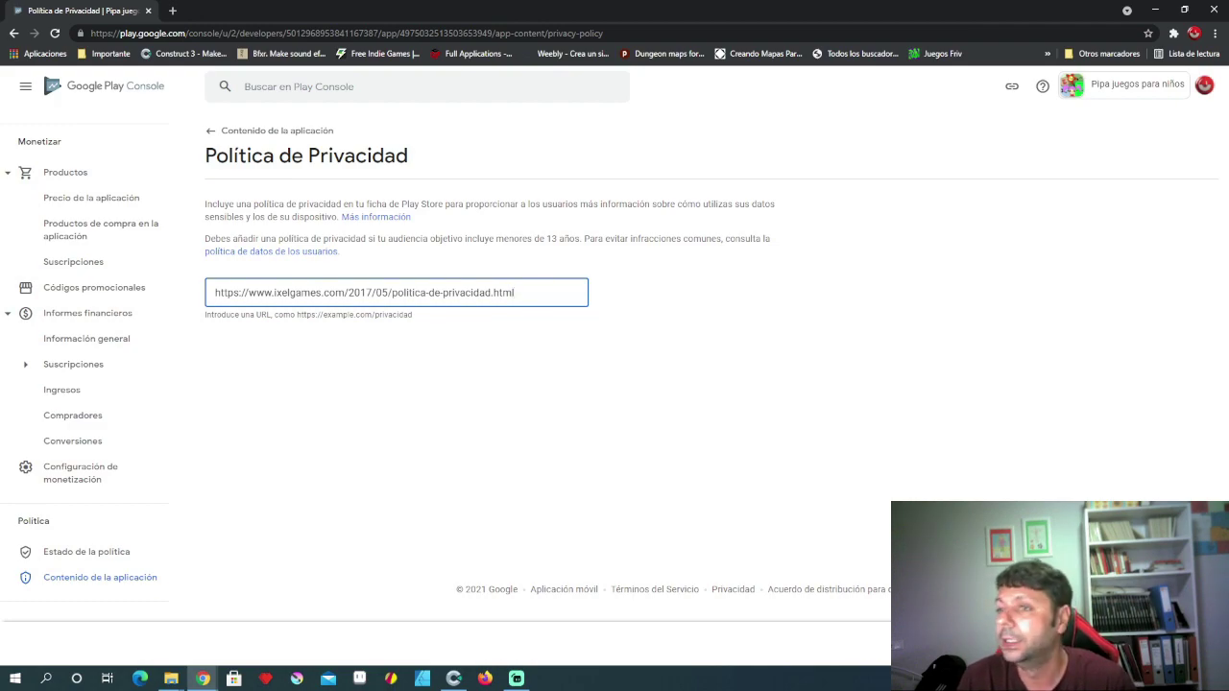
key(Return)
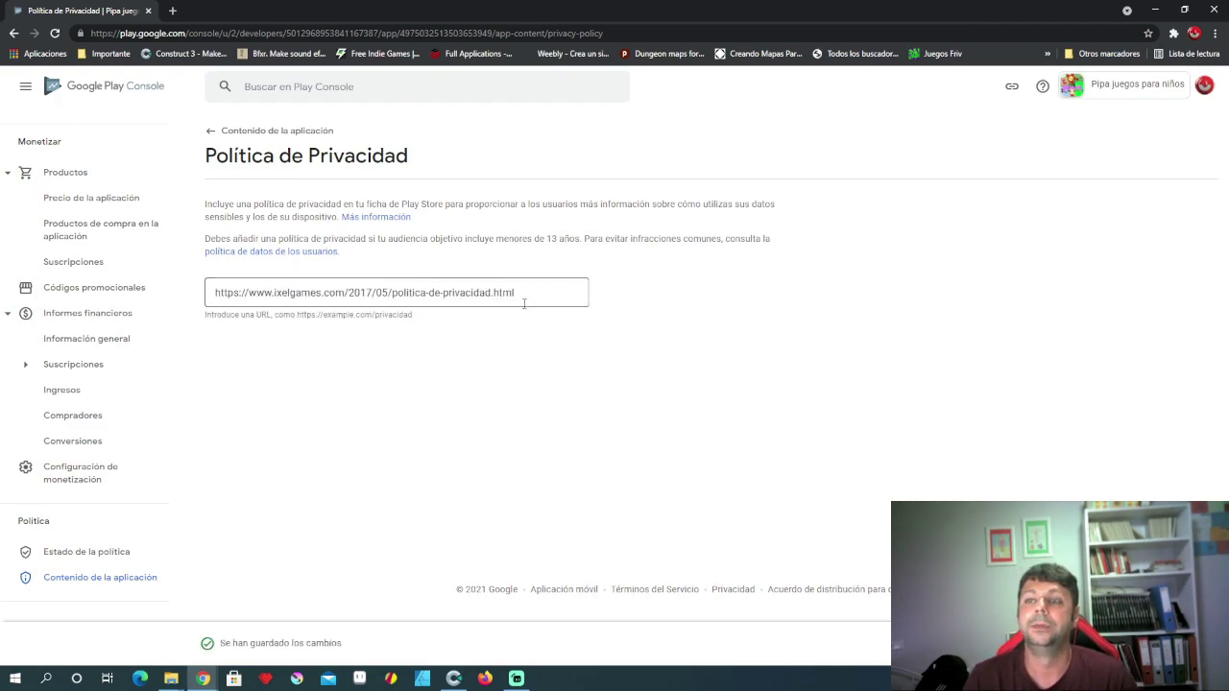
click(213, 132)
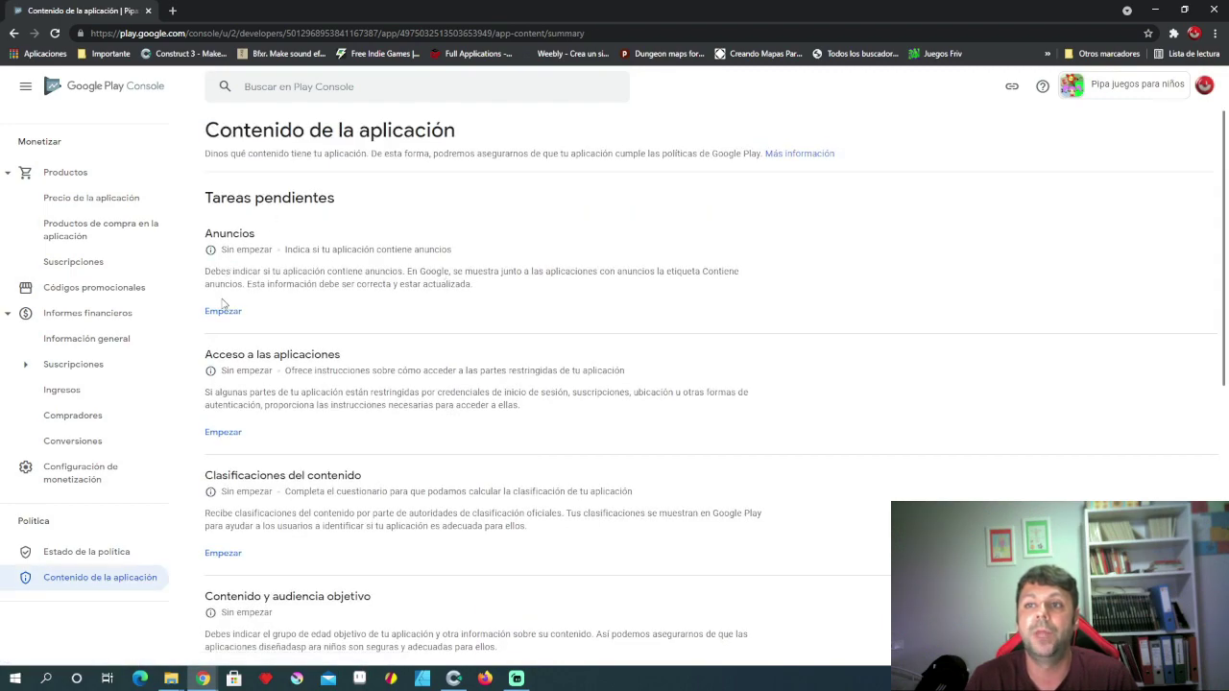
- Save the ads declaration and confirm all features need no special access
click(222, 310)
click(228, 131)
click(223, 311)
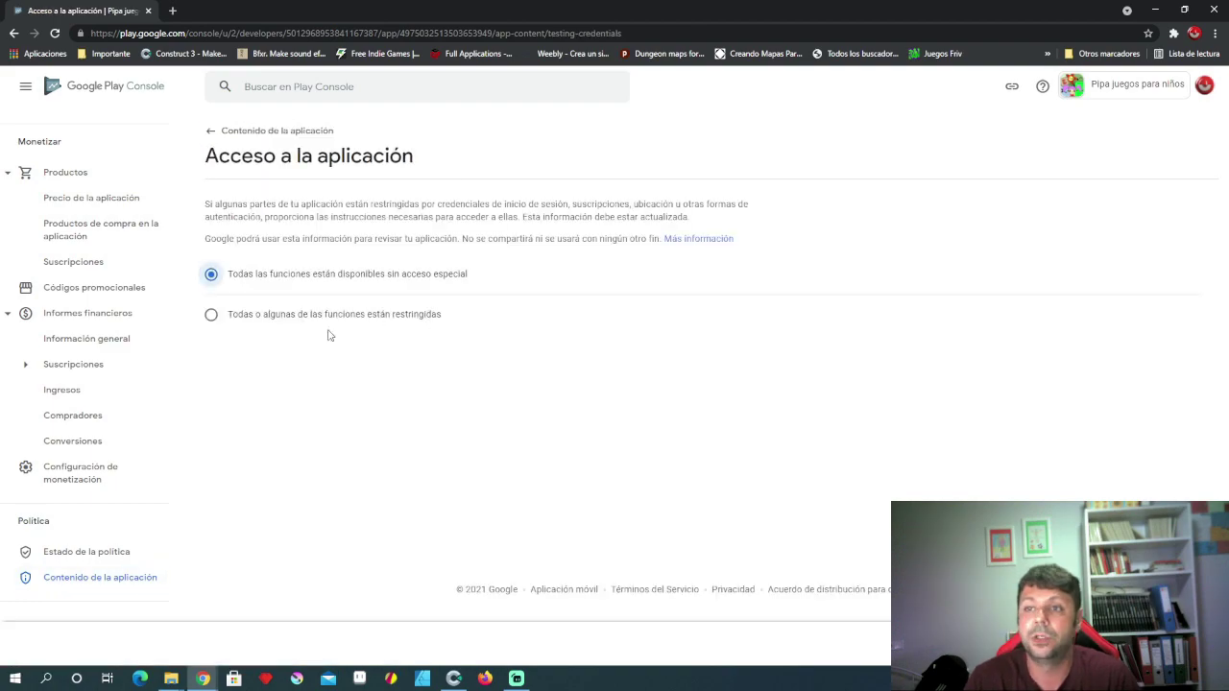
click(228, 131)
- Start the content rating questionnaire and enter the contact e-mail address
click(219, 311)
click(472, 265)
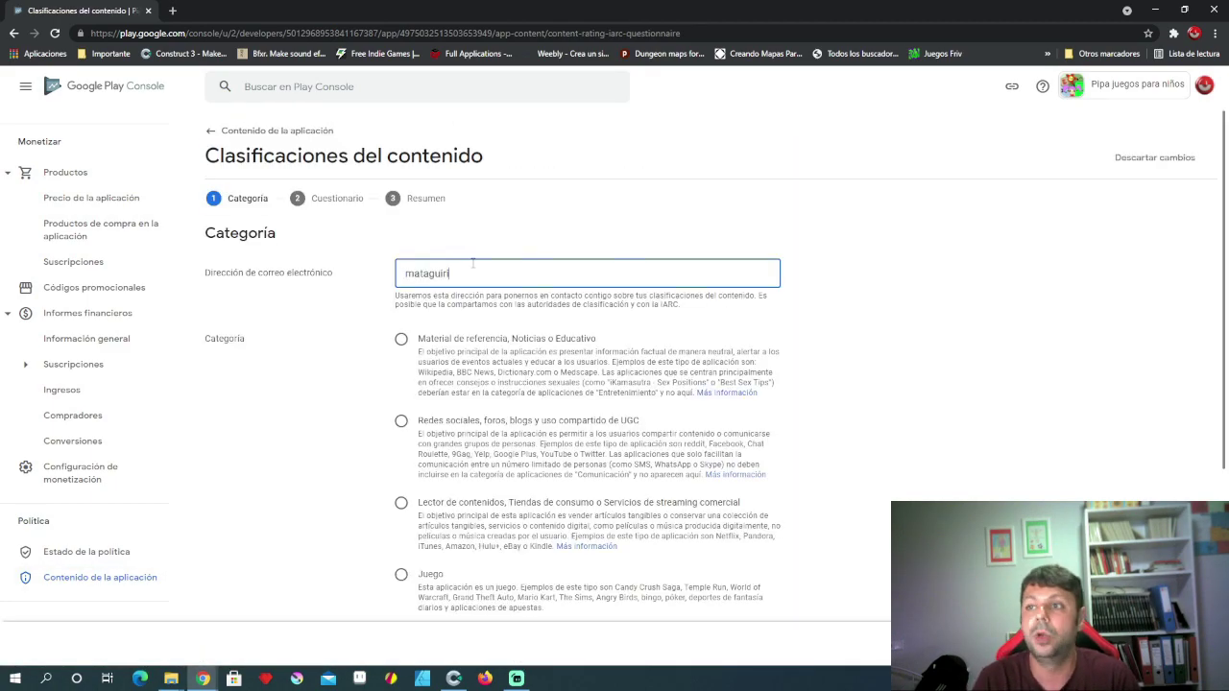
key(BackSpace)
key(BackSpace)
key(BackSpace)
key(BackSpace)
key(BackSpace)
key(BackSpace)
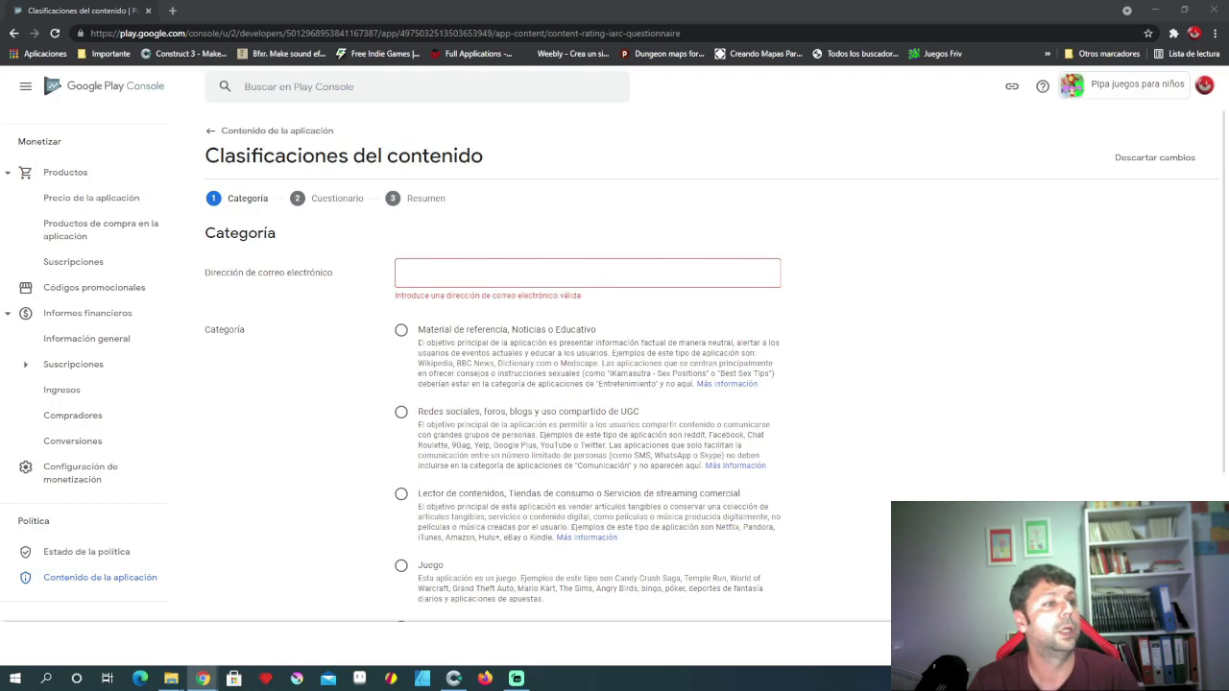
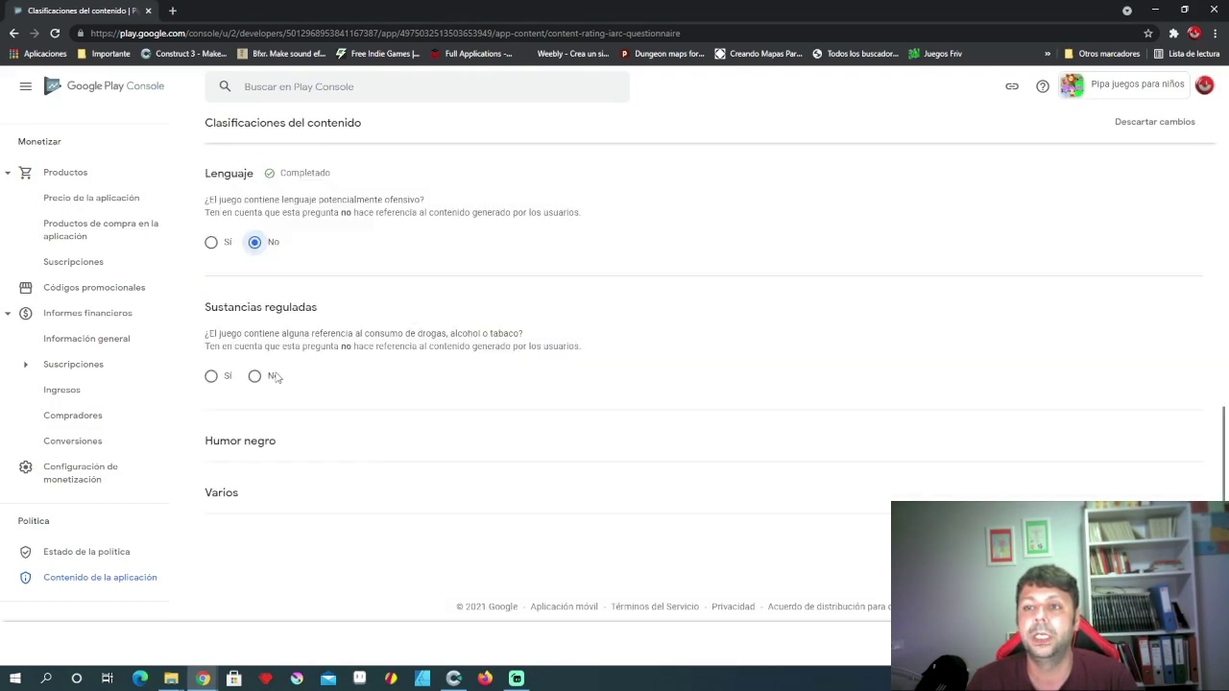
- Answer No to every rating question, submit the questionnaire and return to app content
click(255, 375)
click(256, 420)
click(255, 422)
click(255, 363)
click(255, 434)
click(255, 503)
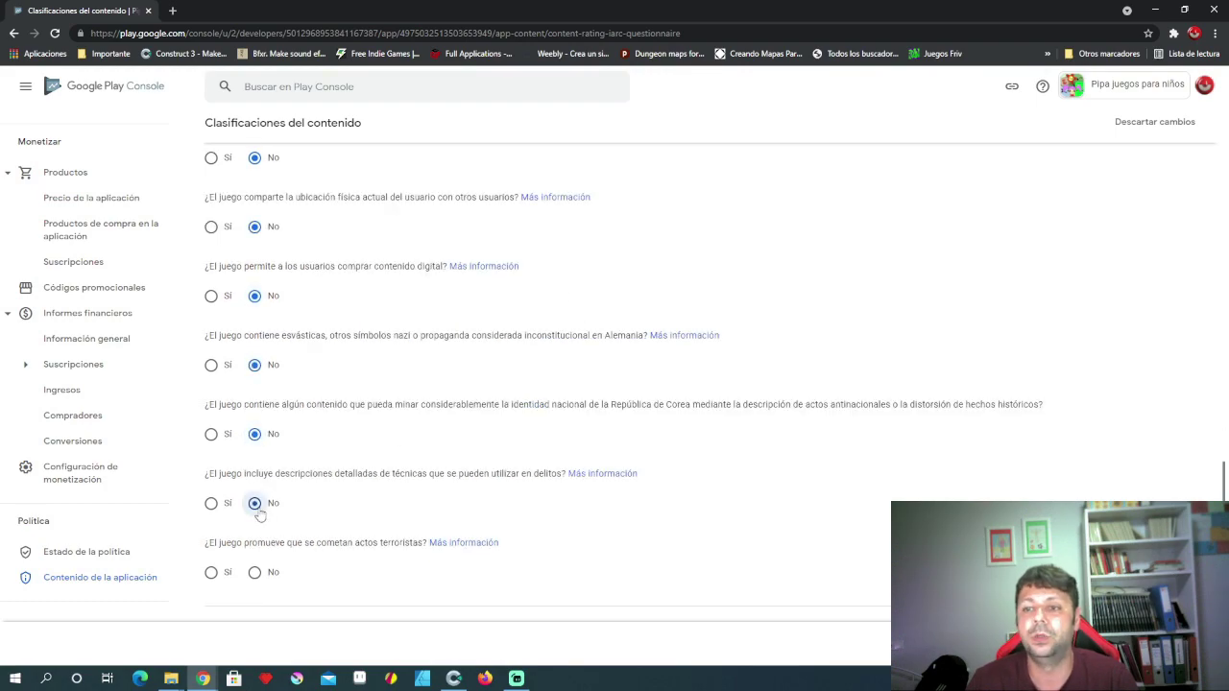
click(255, 572)
scroll(414, 373, down, 5)
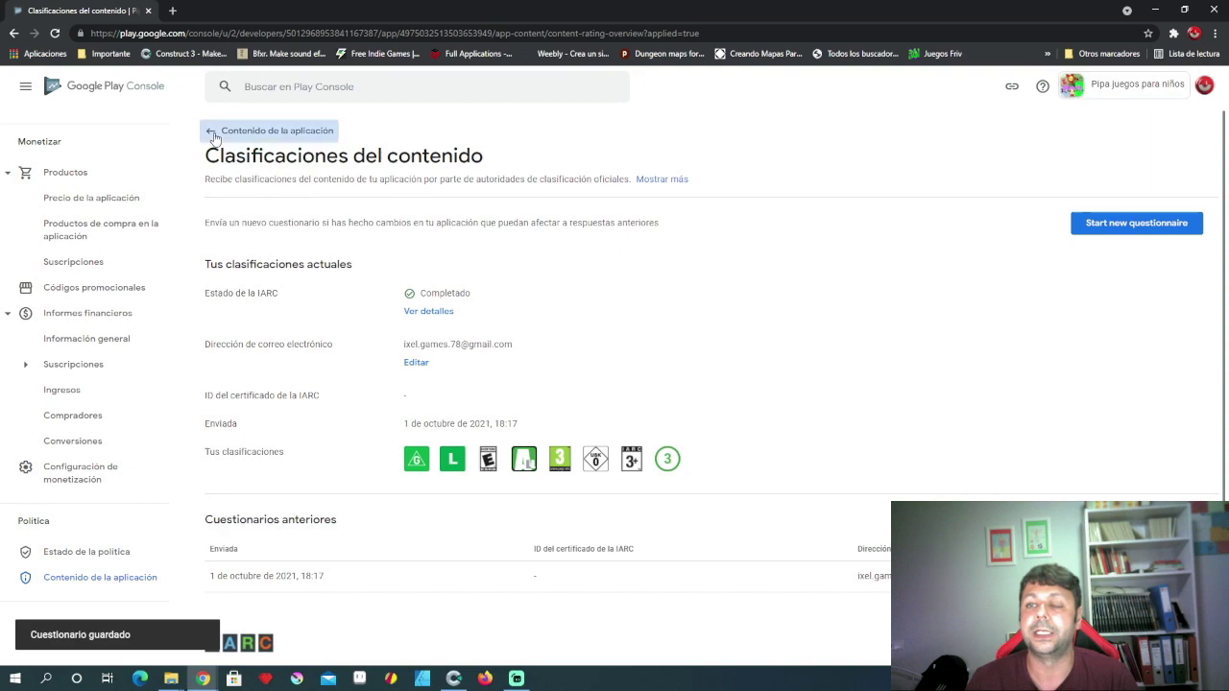
click(211, 131)
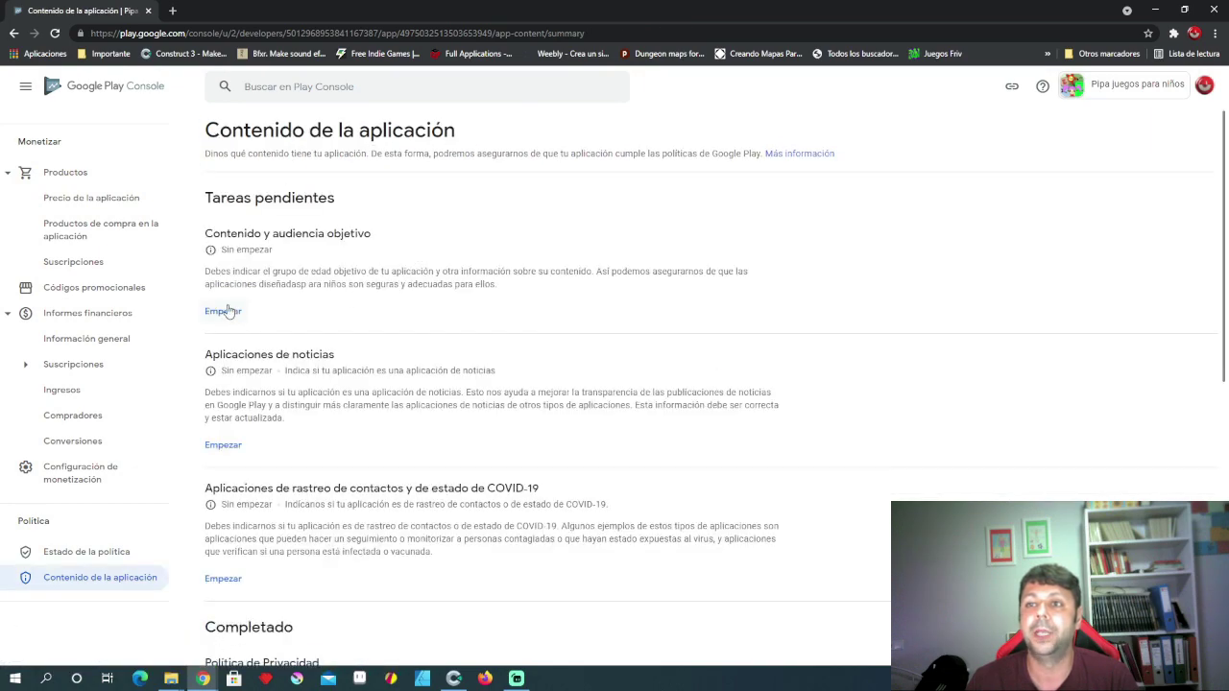
- Select the Hasta 5 años and 6-8 age groups and accept the under-13 audience warning
click(226, 311)
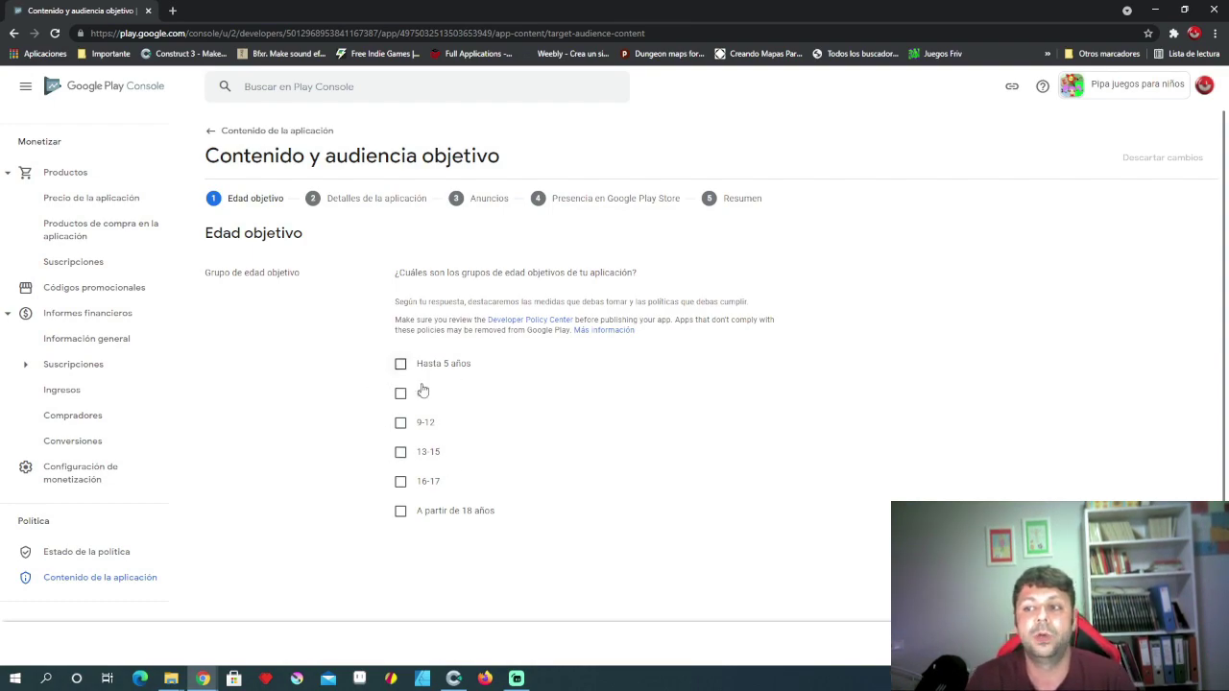
click(400, 363)
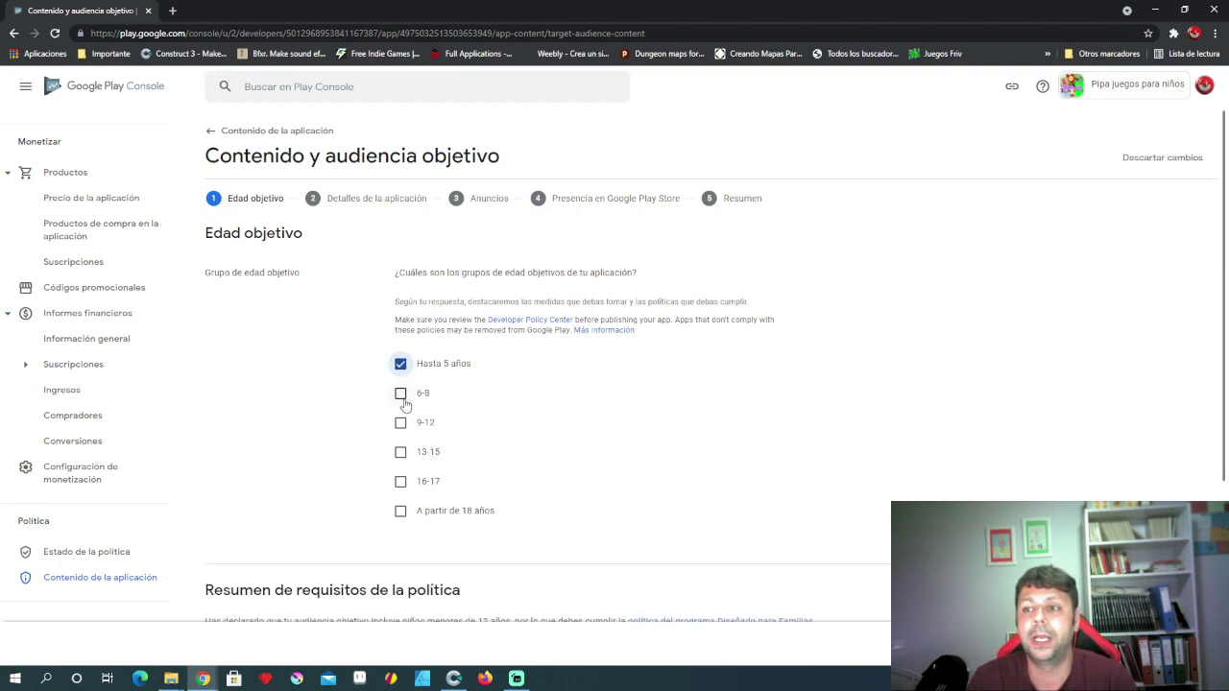
click(400, 393)
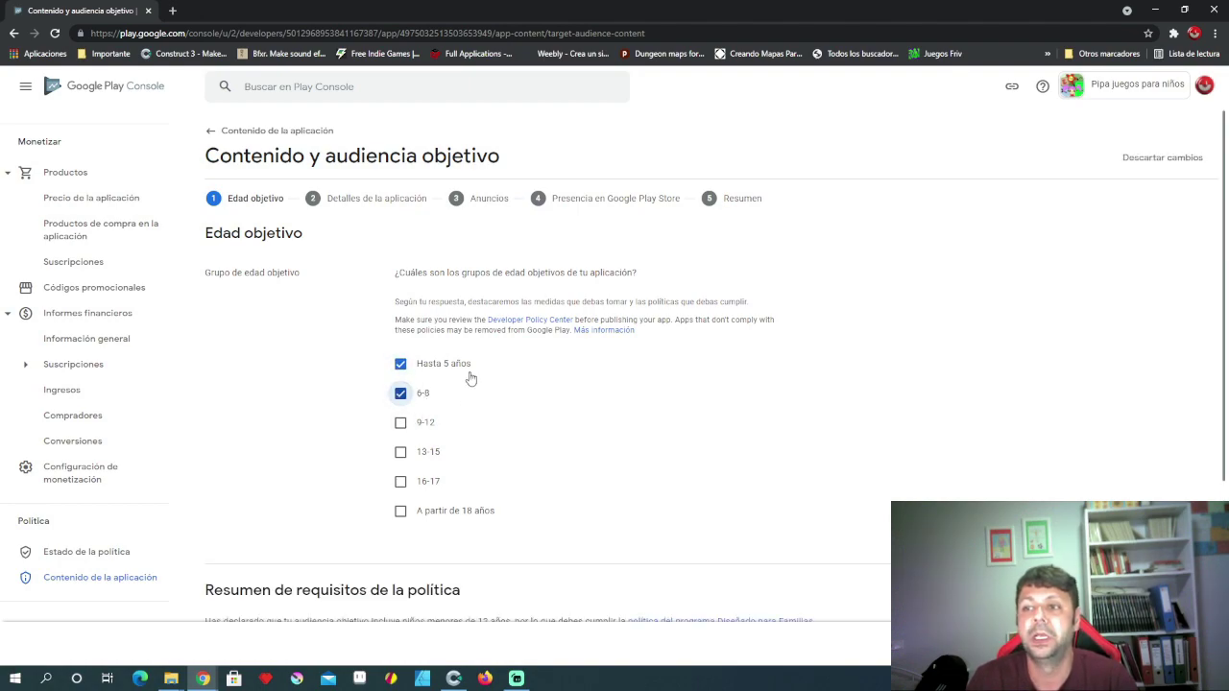
scroll(662, 459, down, 3)
scroll(591, 447, up, 2)
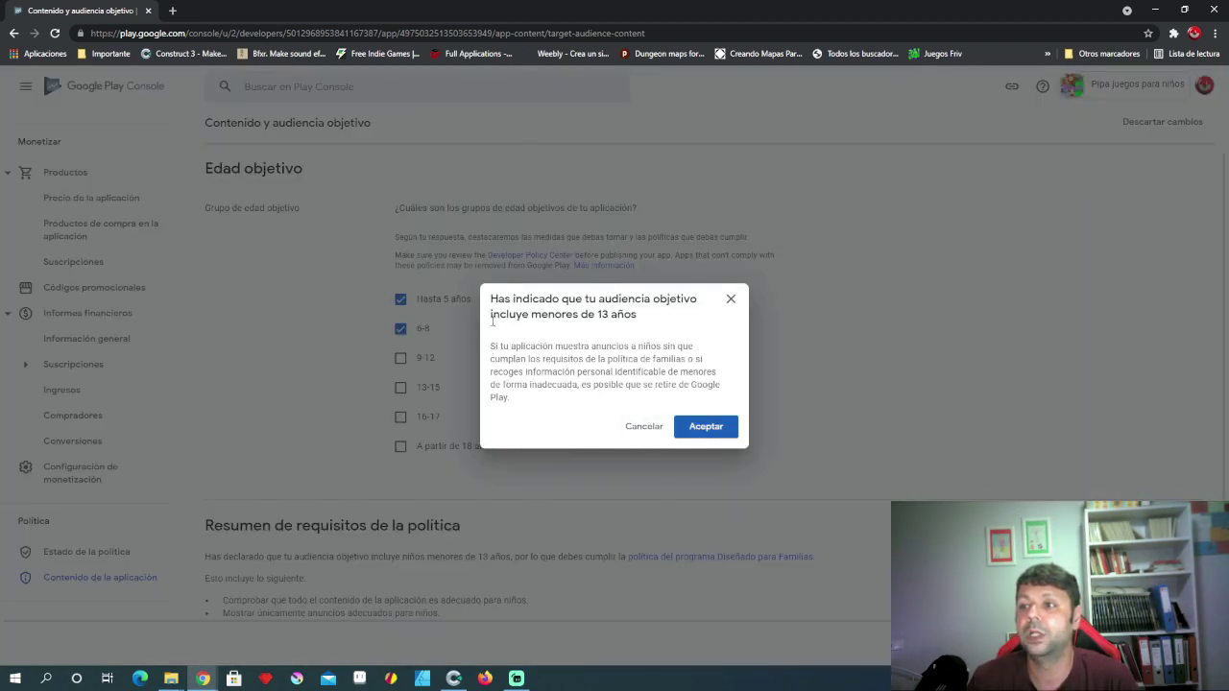
click(708, 426)
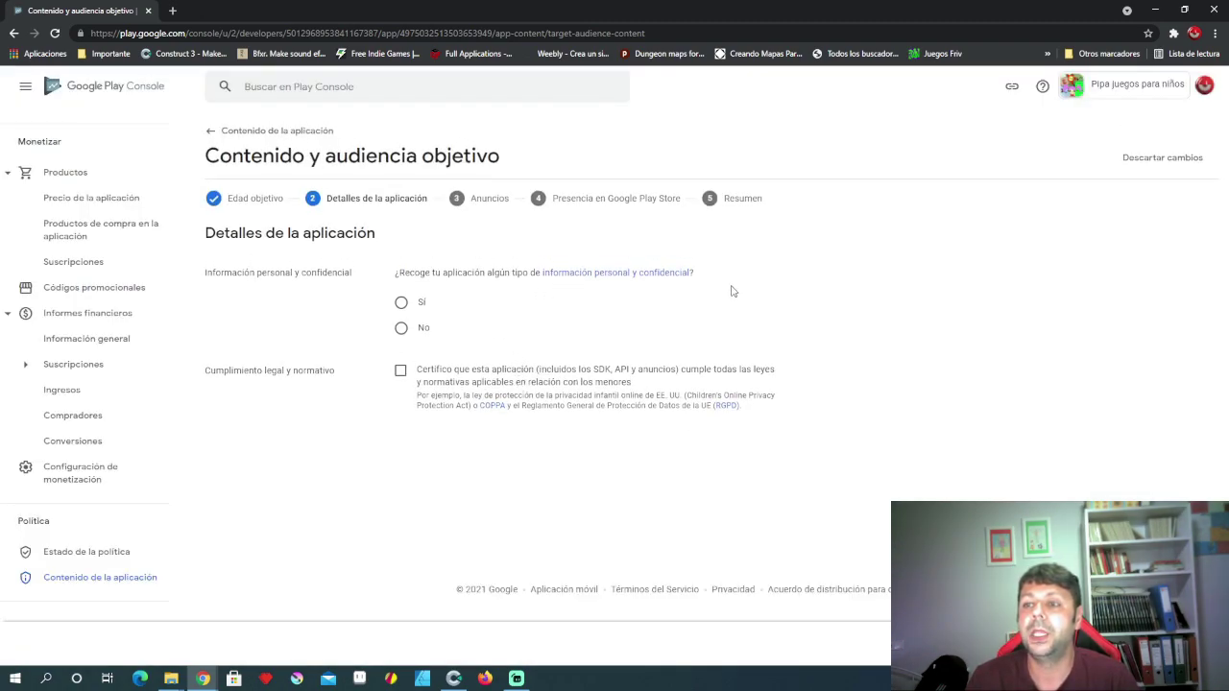
- State the app collects no personal information and certify legal compliance for children
click(402, 303)
click(401, 328)
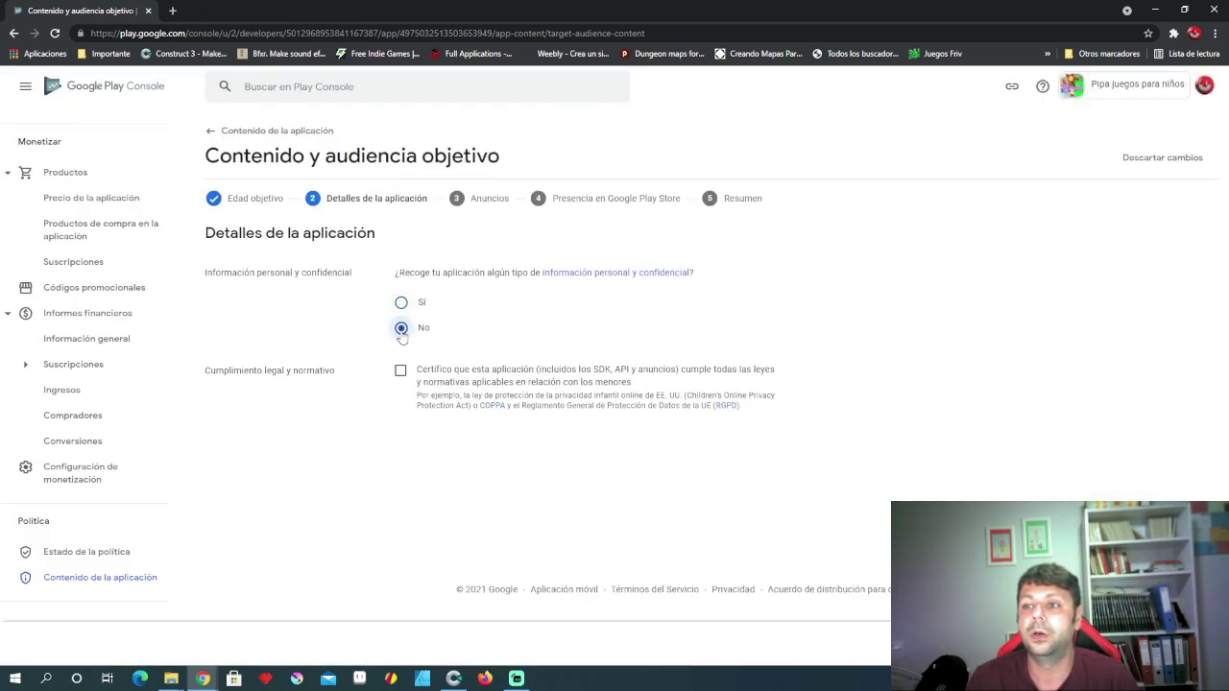
click(400, 370)
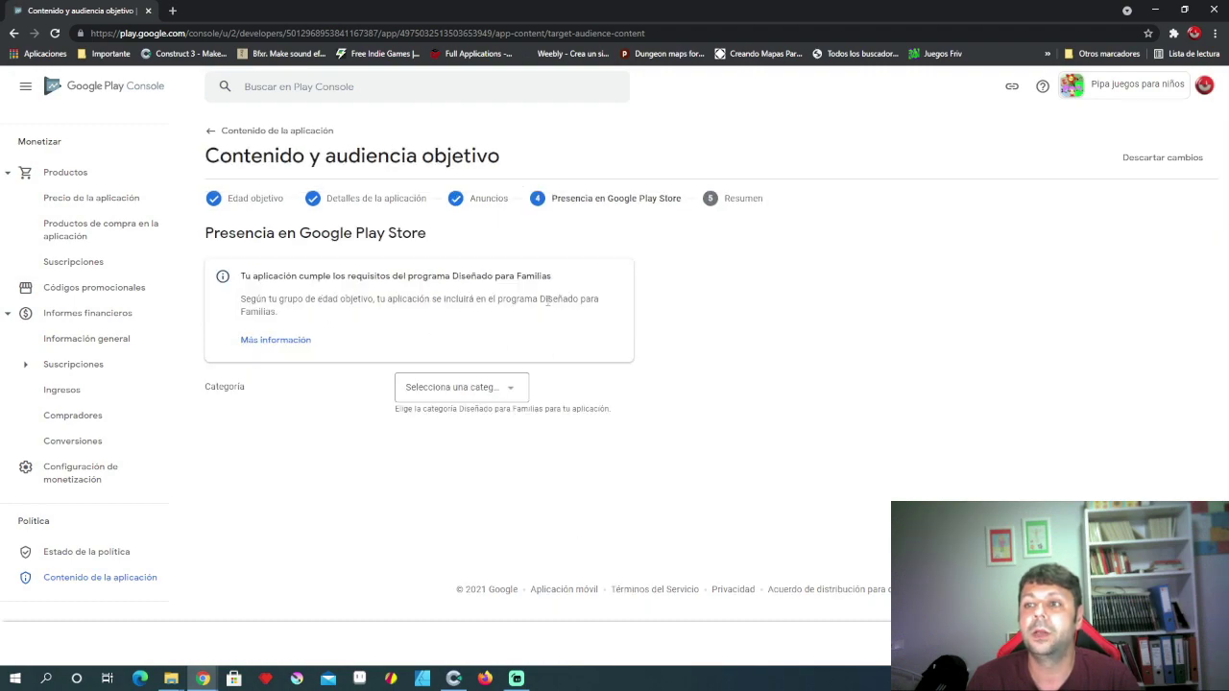
- Choose Creatividad as the app's category and return to the app content overview
click(507, 389)
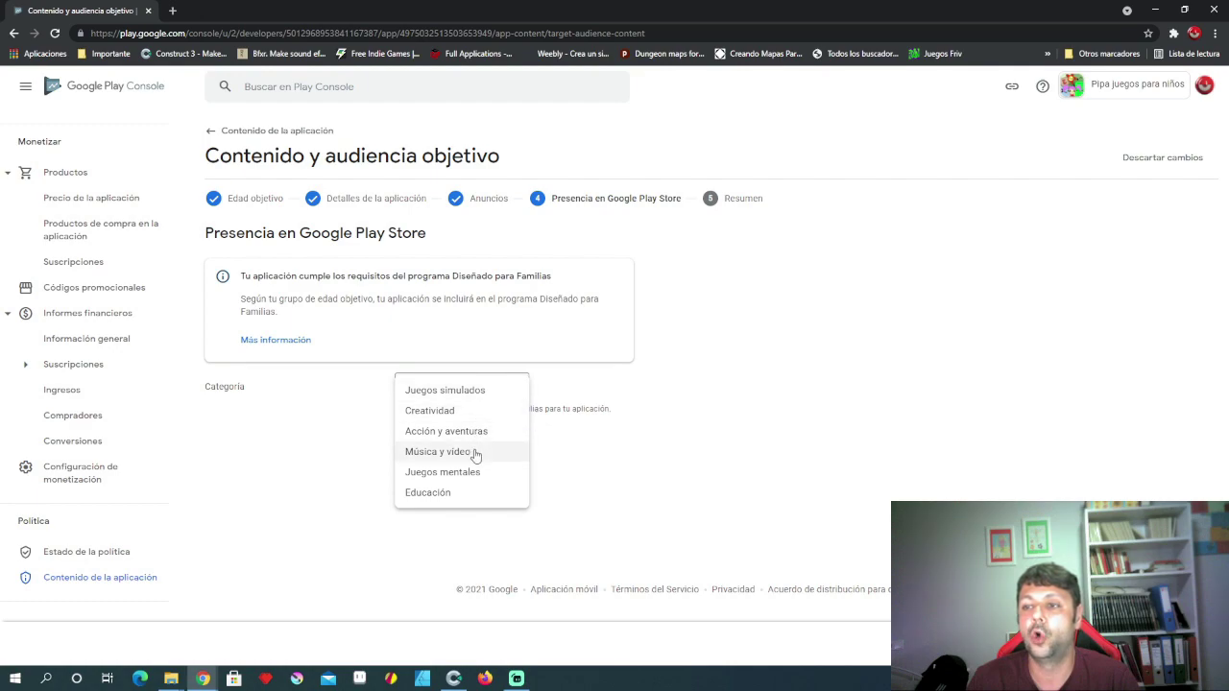
click(449, 496)
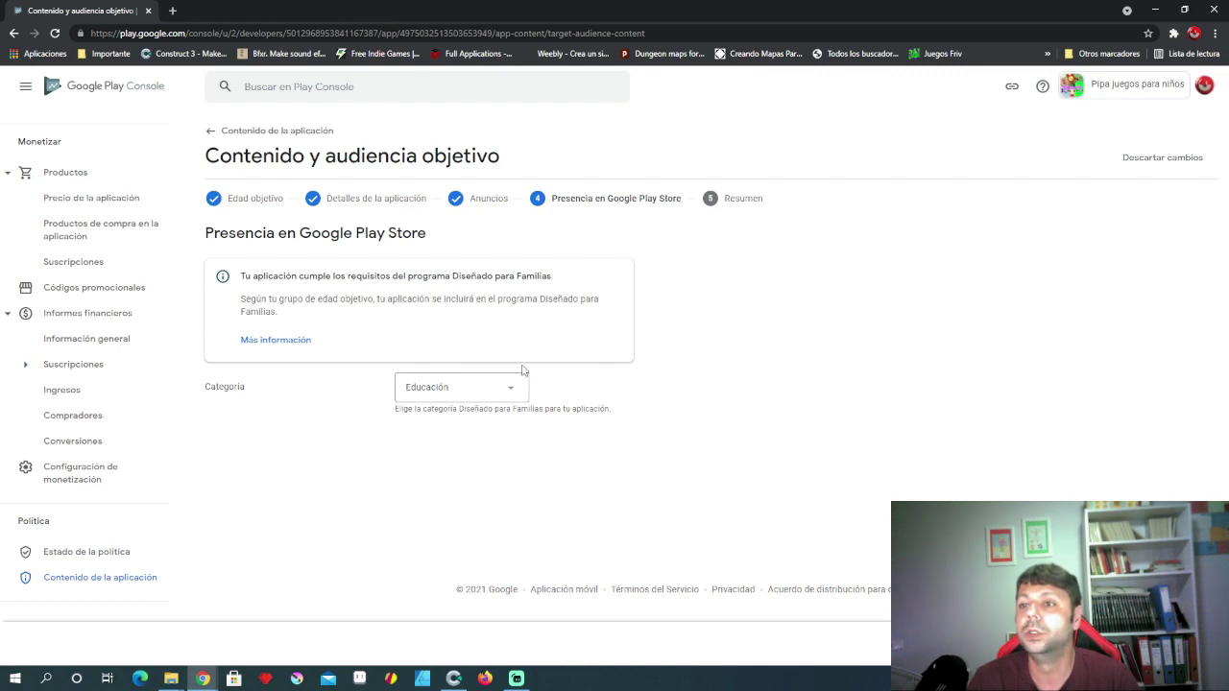
click(513, 393)
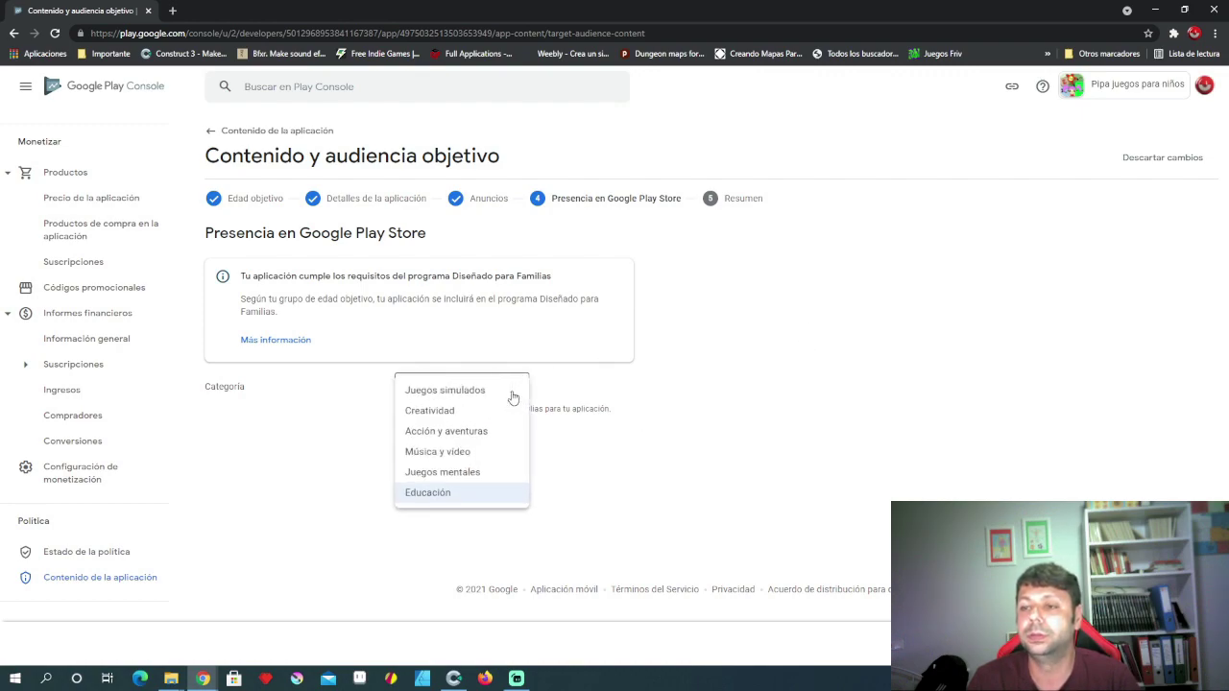
click(461, 411)
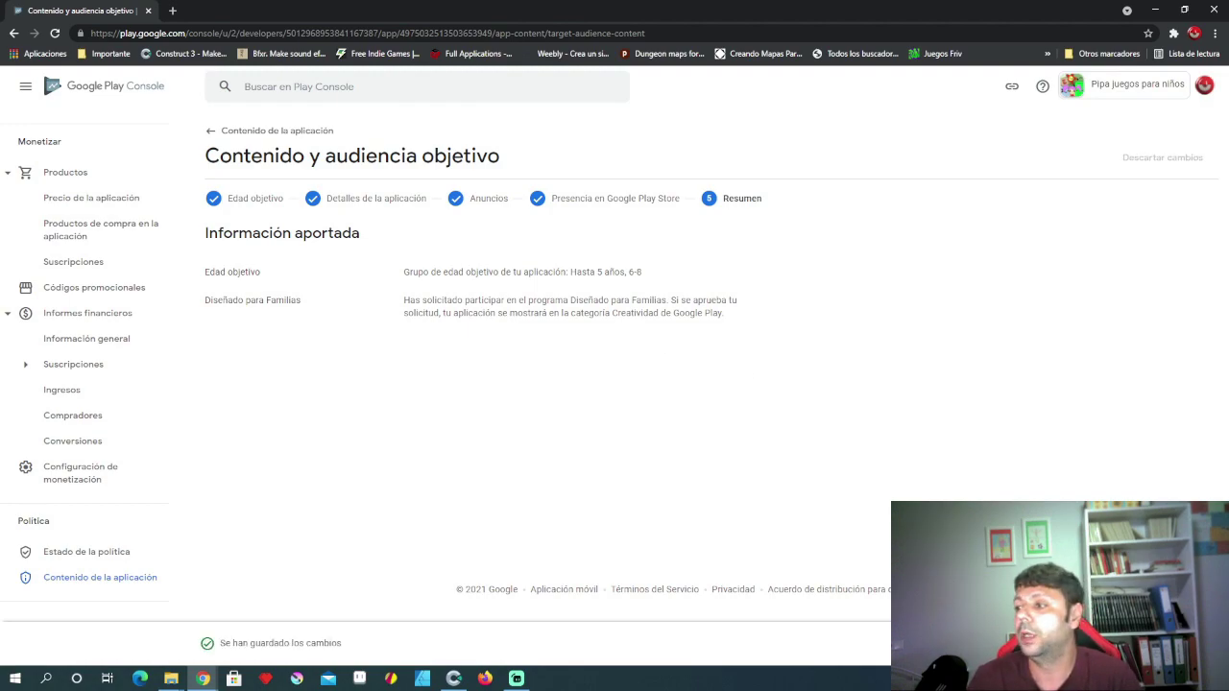
click(210, 130)
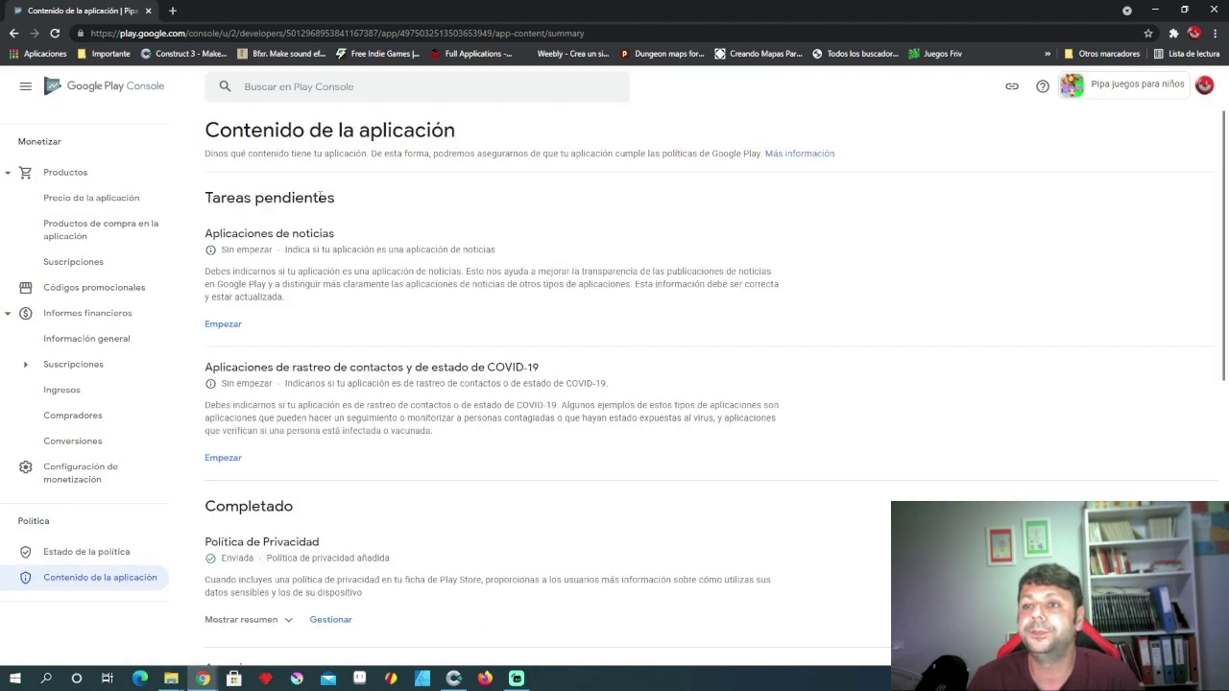
- Declare the app is not a news app and return to the overview
click(221, 325)
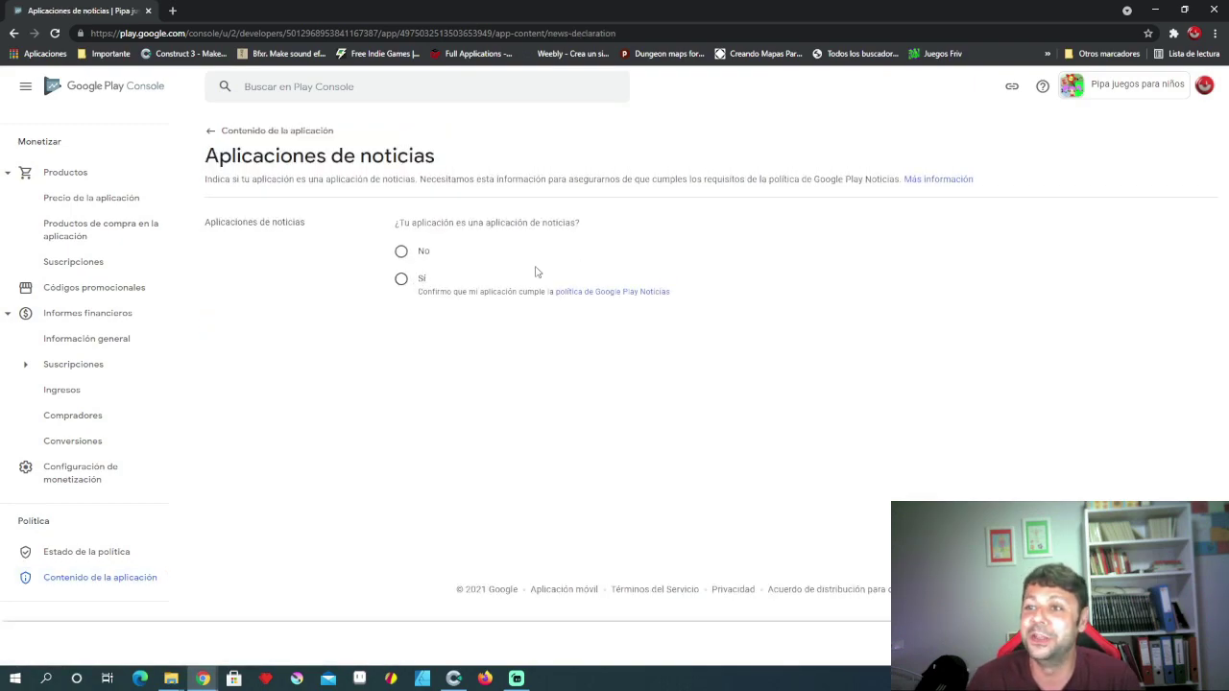
click(399, 252)
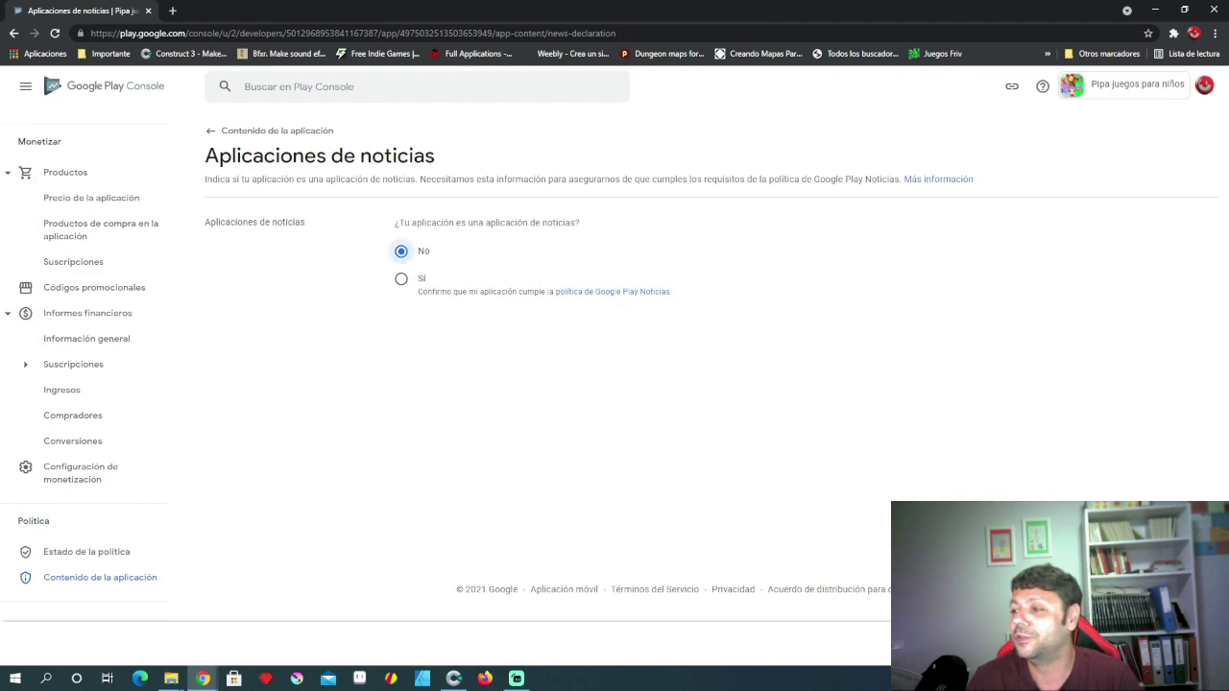
click(239, 134)
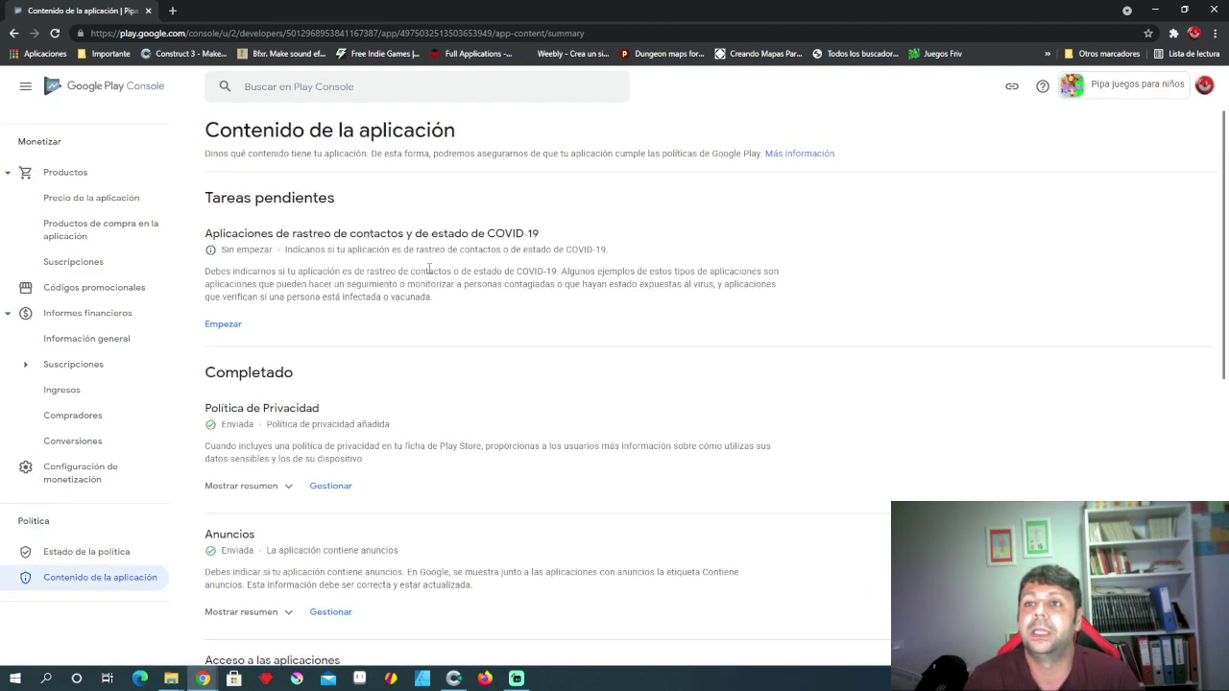
- Declare the app is not a COVID-19 contact-tracing or status app and check the completed tasks
click(227, 324)
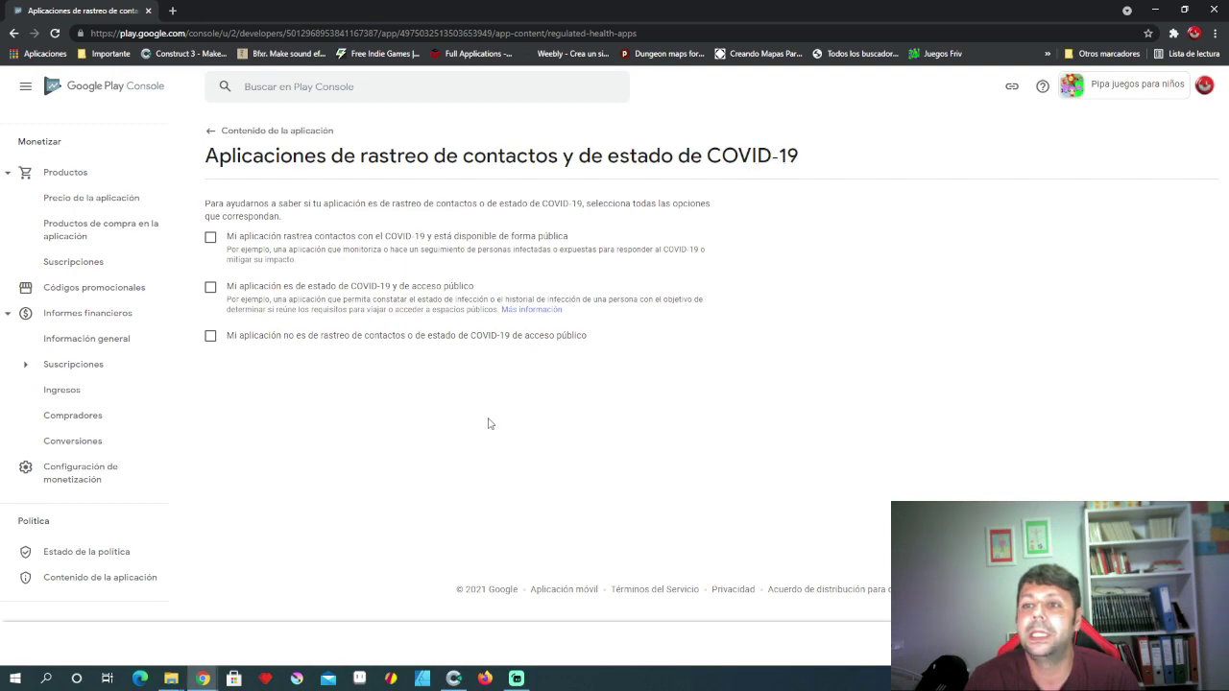
click(210, 337)
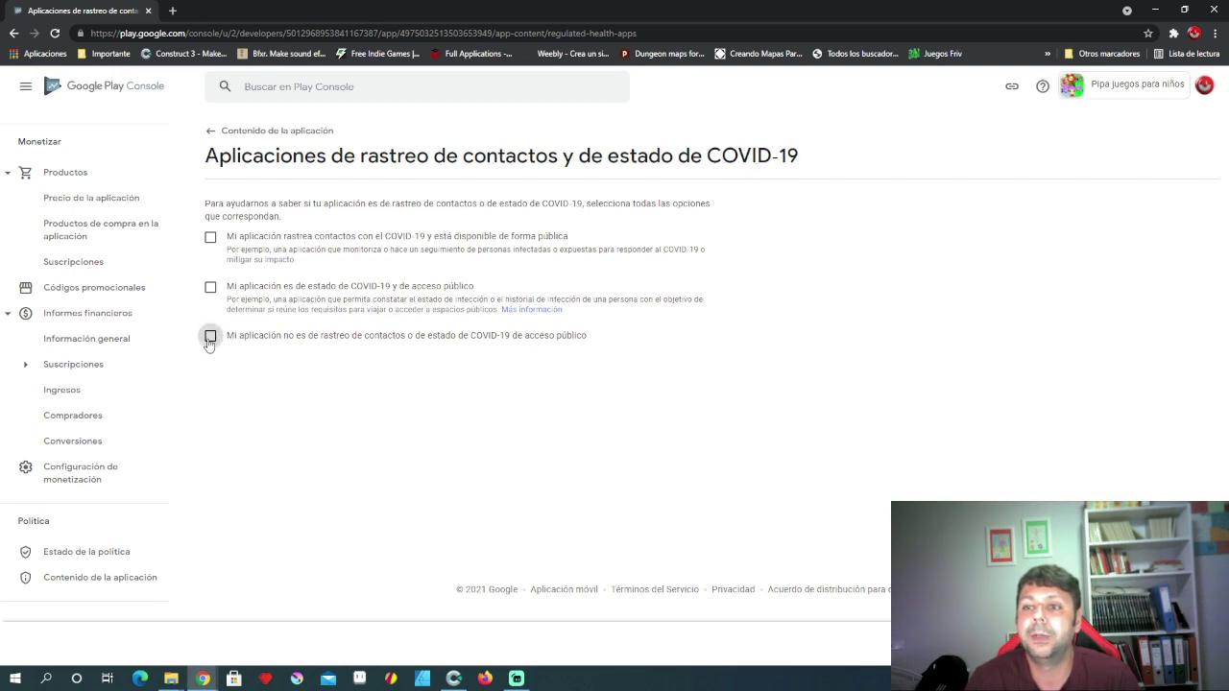
click(228, 132)
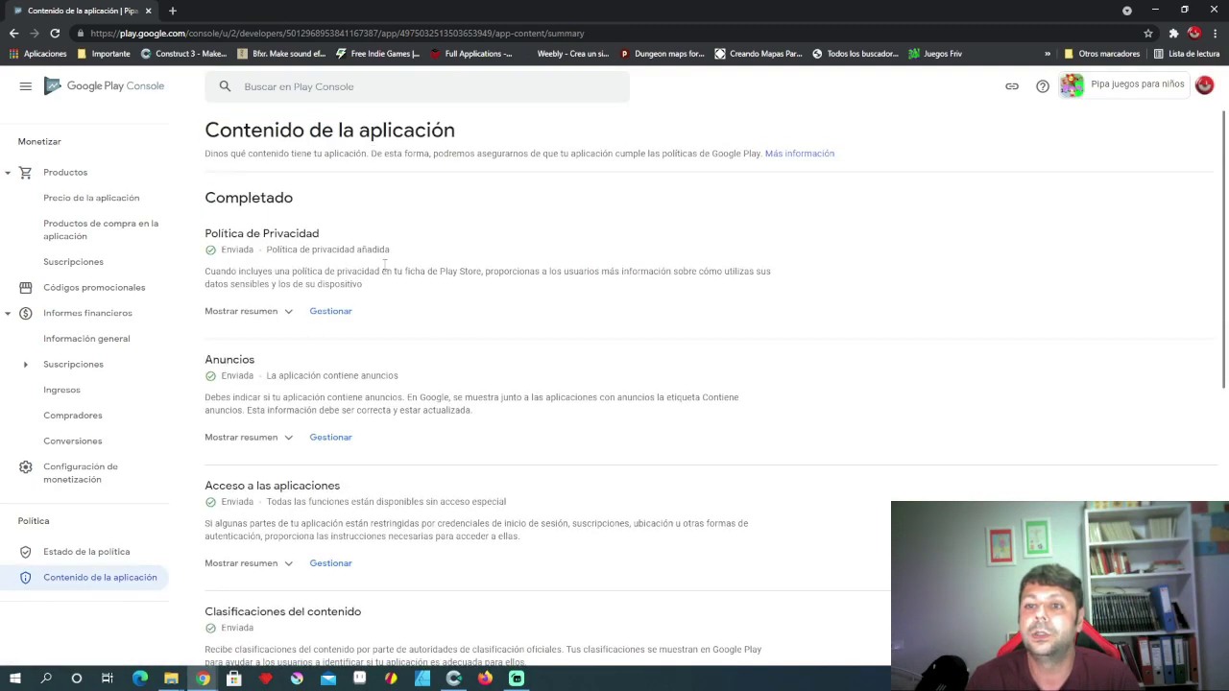
scroll(385, 265, down, 3)
scroll(317, 204, down, 3)
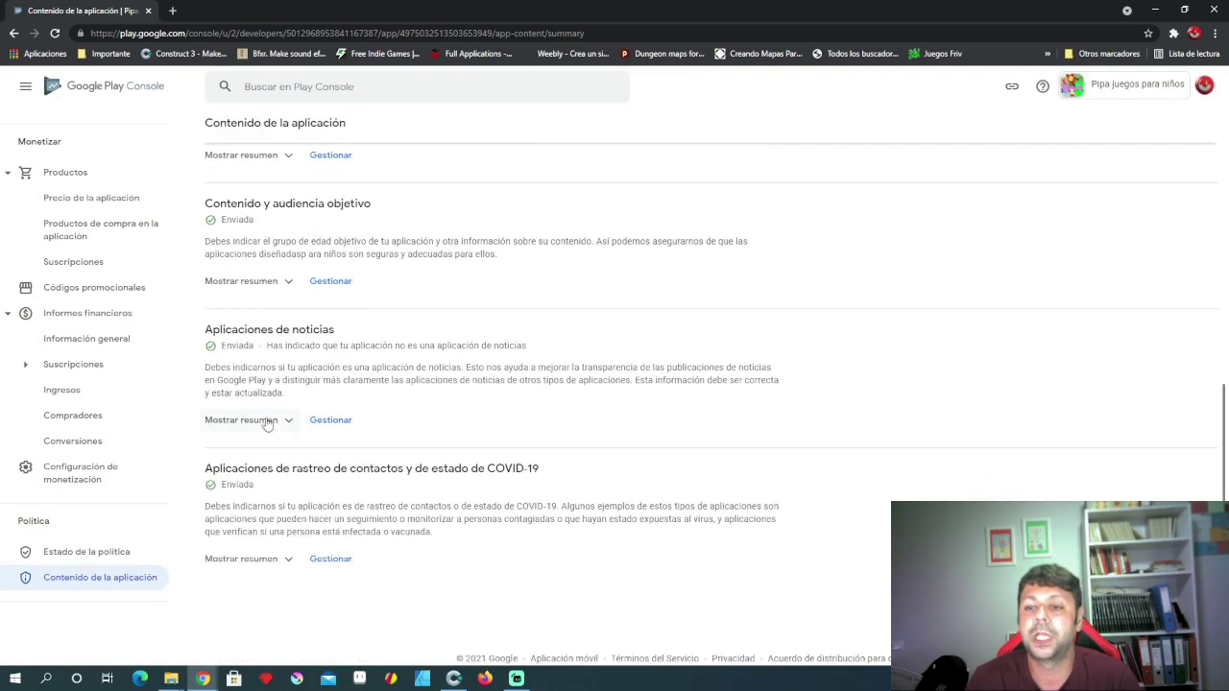
scroll(278, 418, up, 6)
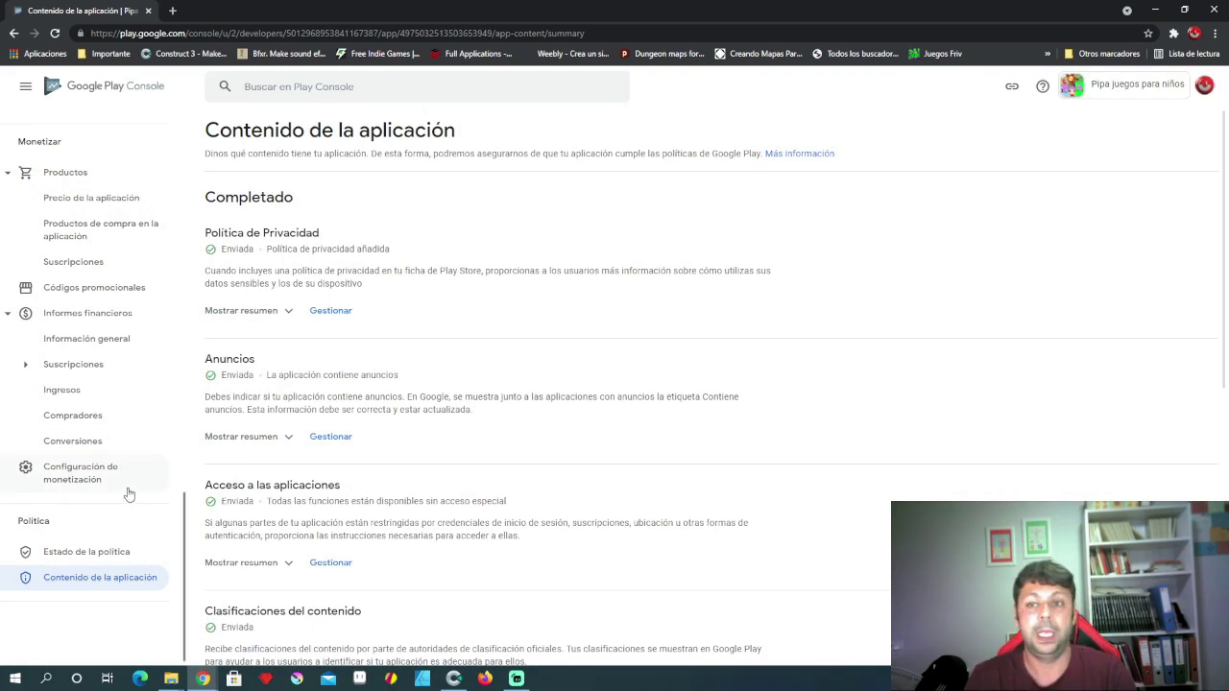
scroll(103, 543, up, 10)
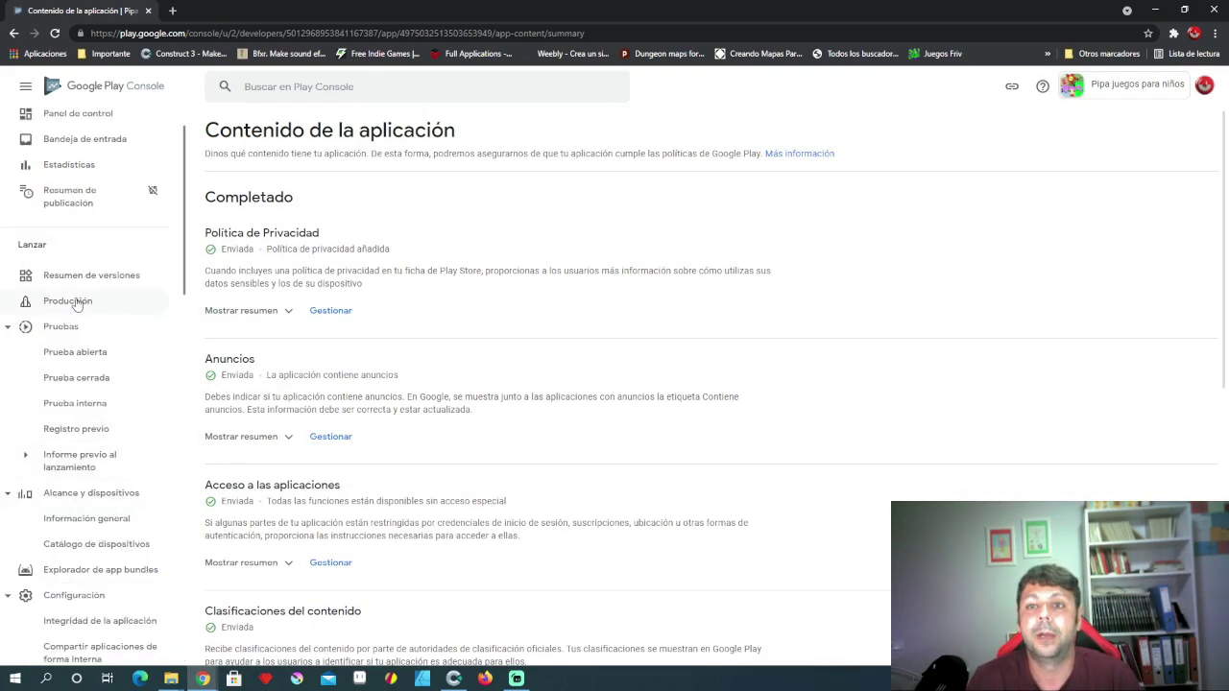
- From the releases overview, open the Producción draft 1000000 (1.0.0.0) and send it to review
click(82, 277)
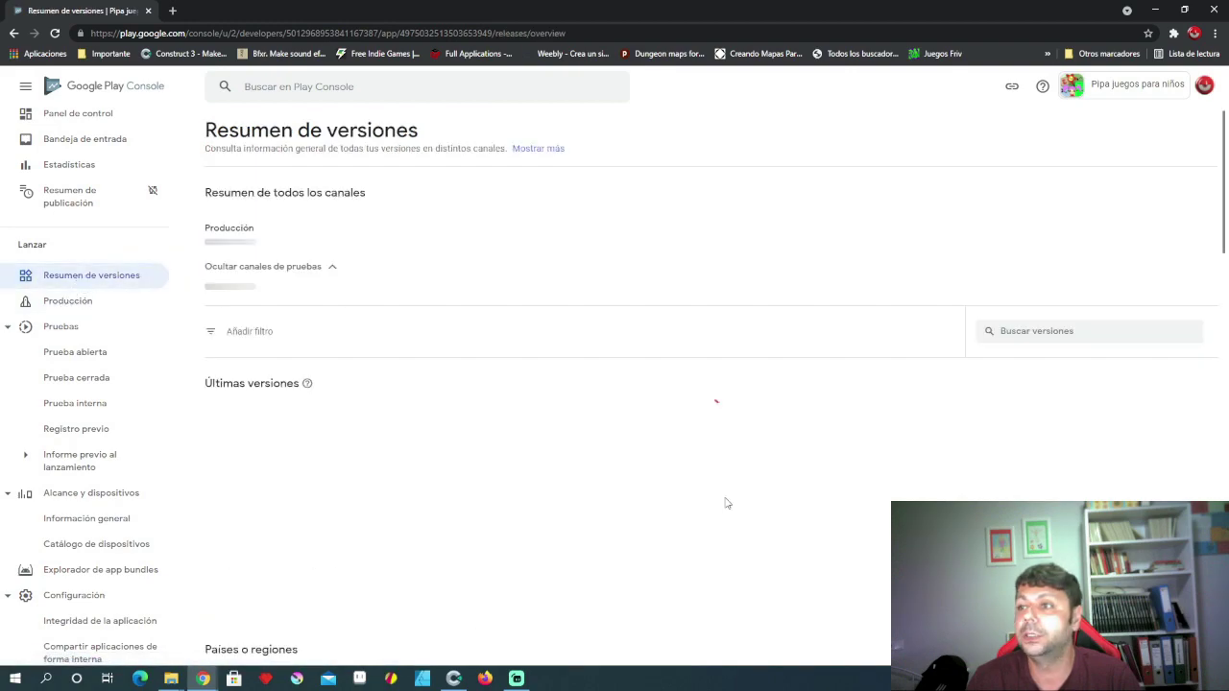
scroll(673, 461, down, 3)
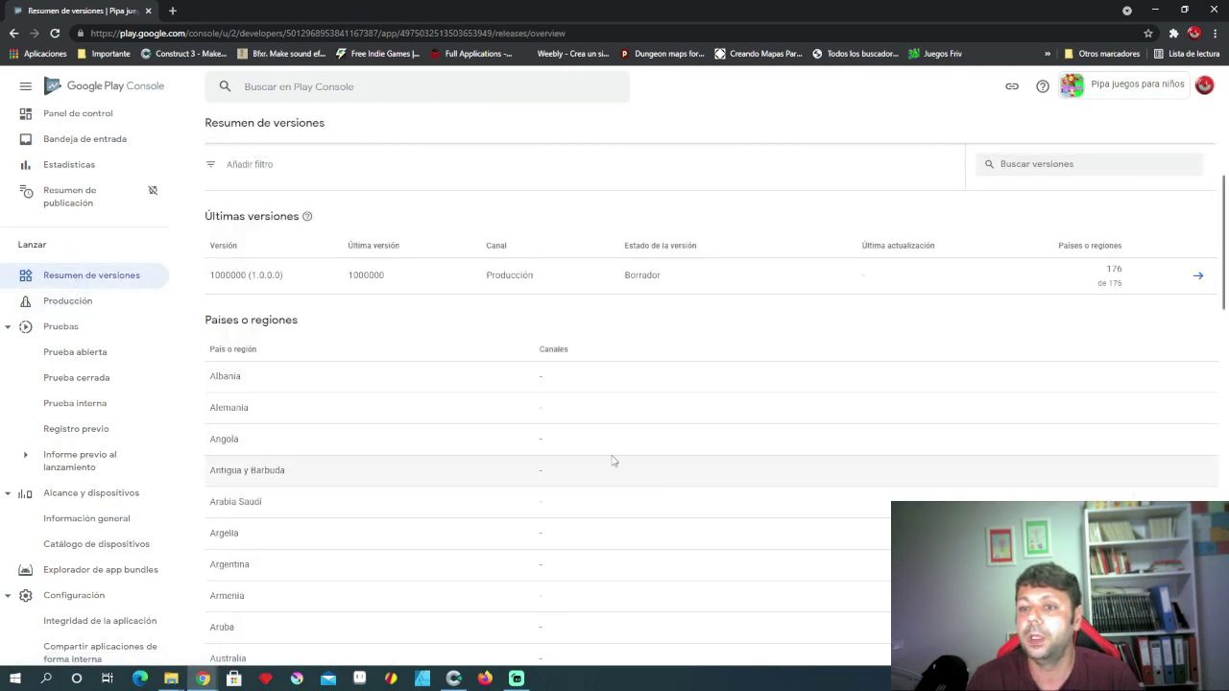
scroll(576, 452, up, 2)
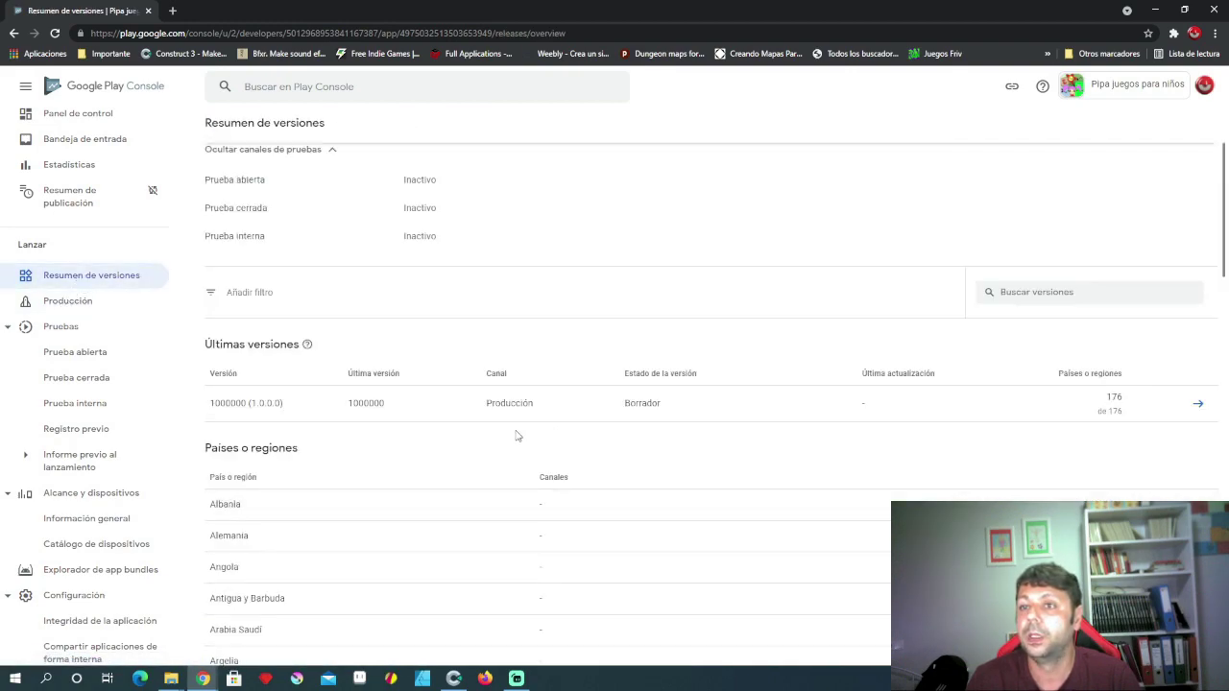
click(1198, 408)
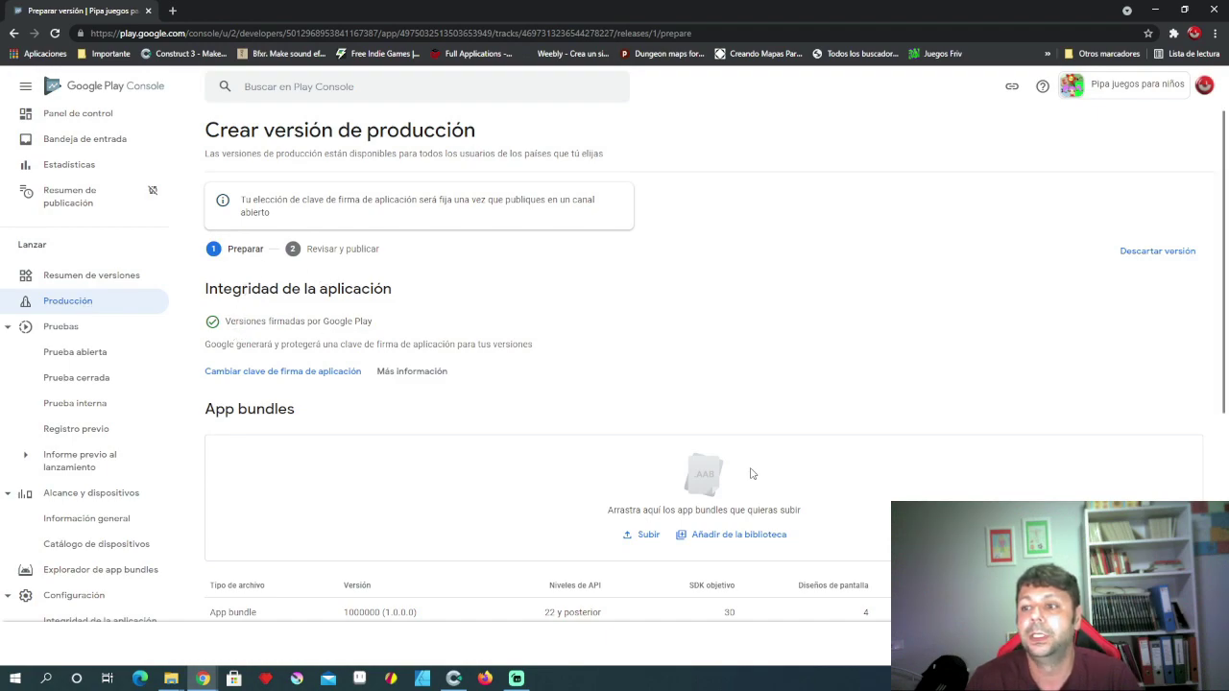
scroll(752, 474, down, 2)
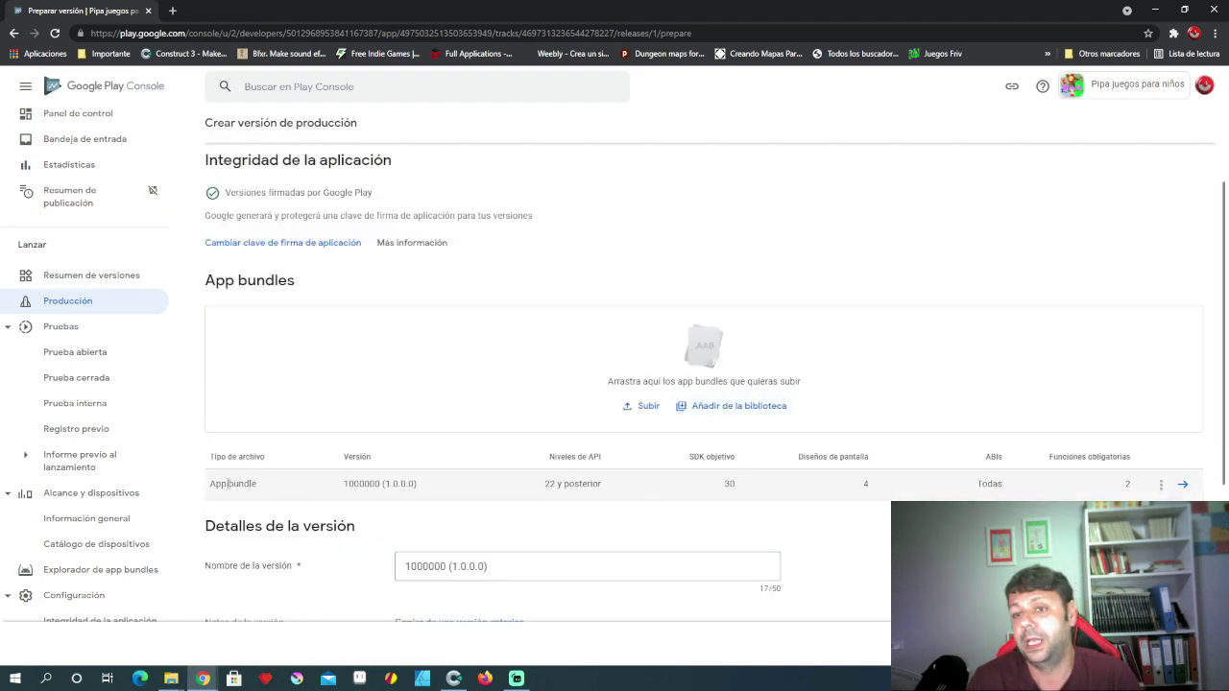
scroll(711, 485, down, 4)
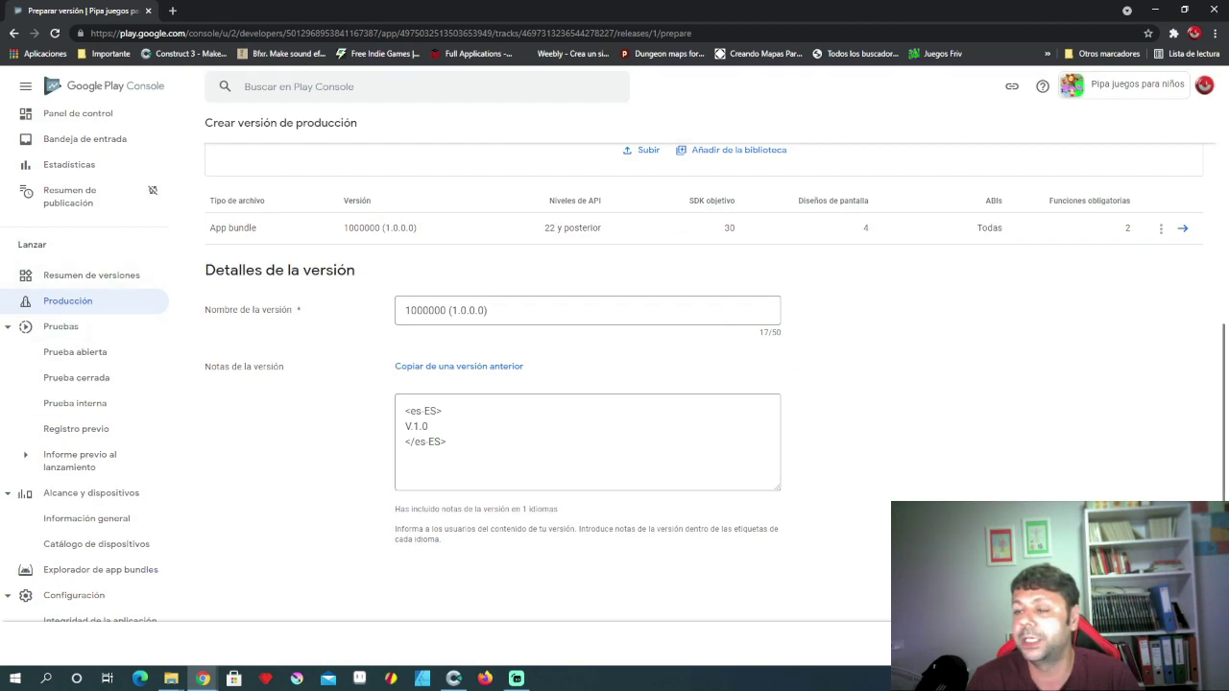
click(1153, 643)
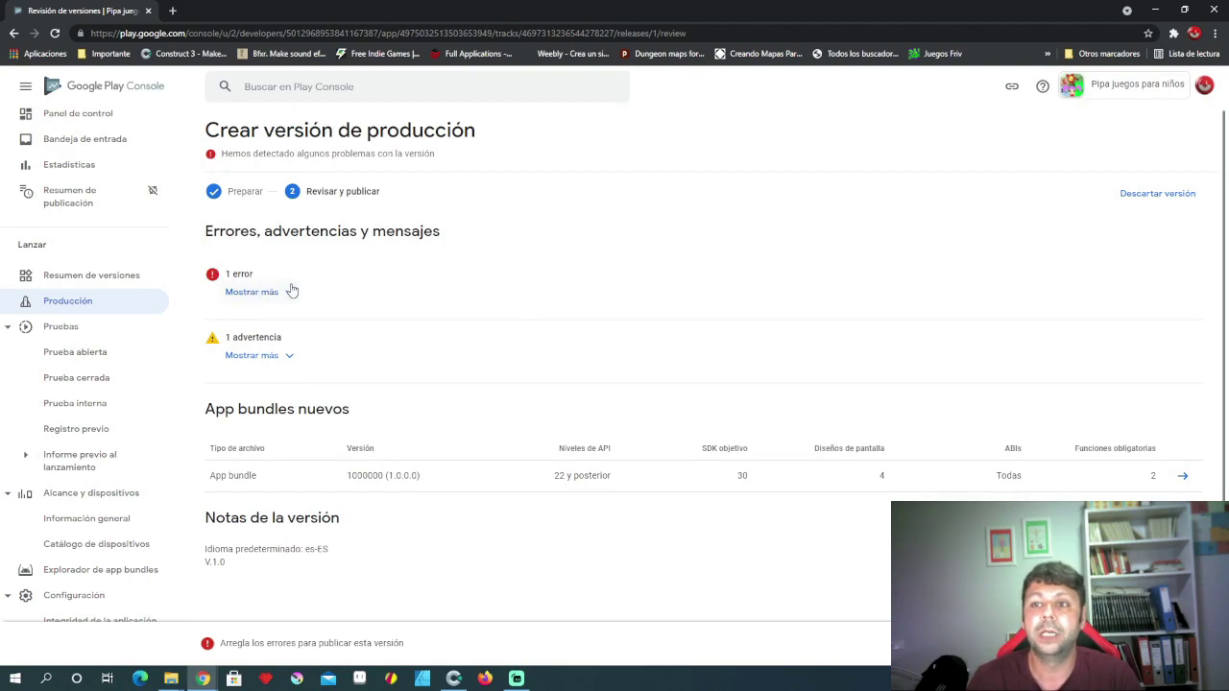
- Expand the error (app not publishable) and warning (no deobfuscation file) details, then go to Panel de control
click(289, 292)
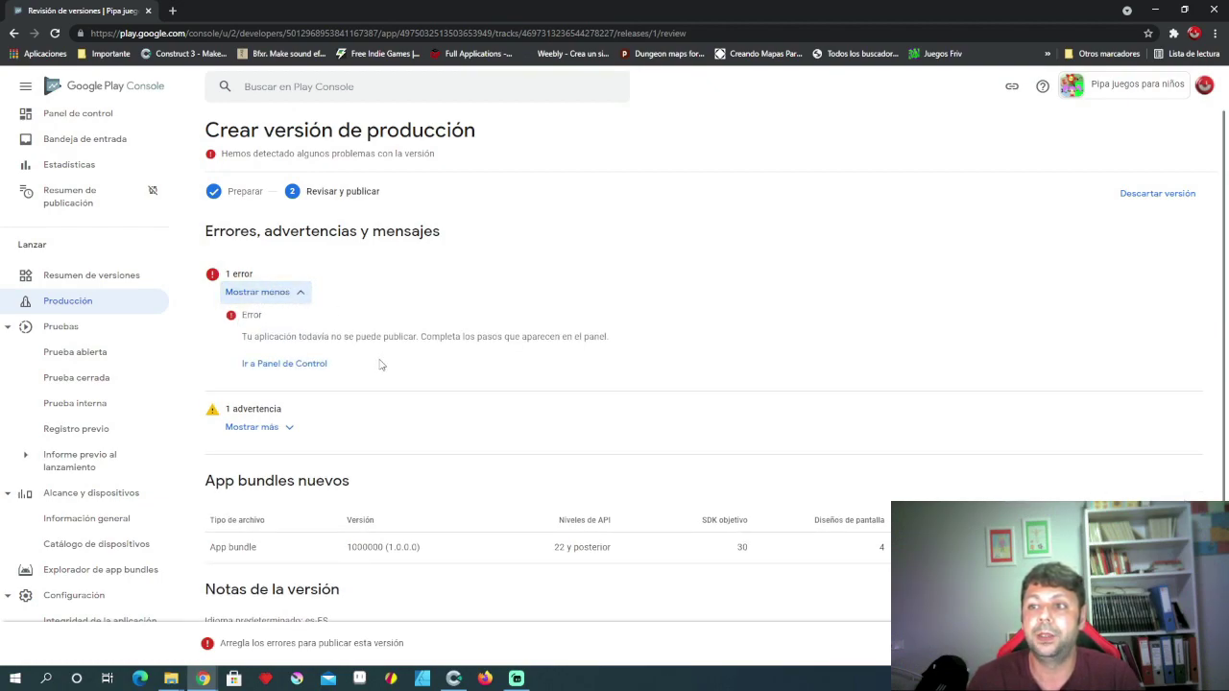
click(289, 430)
scroll(365, 425, down, 2)
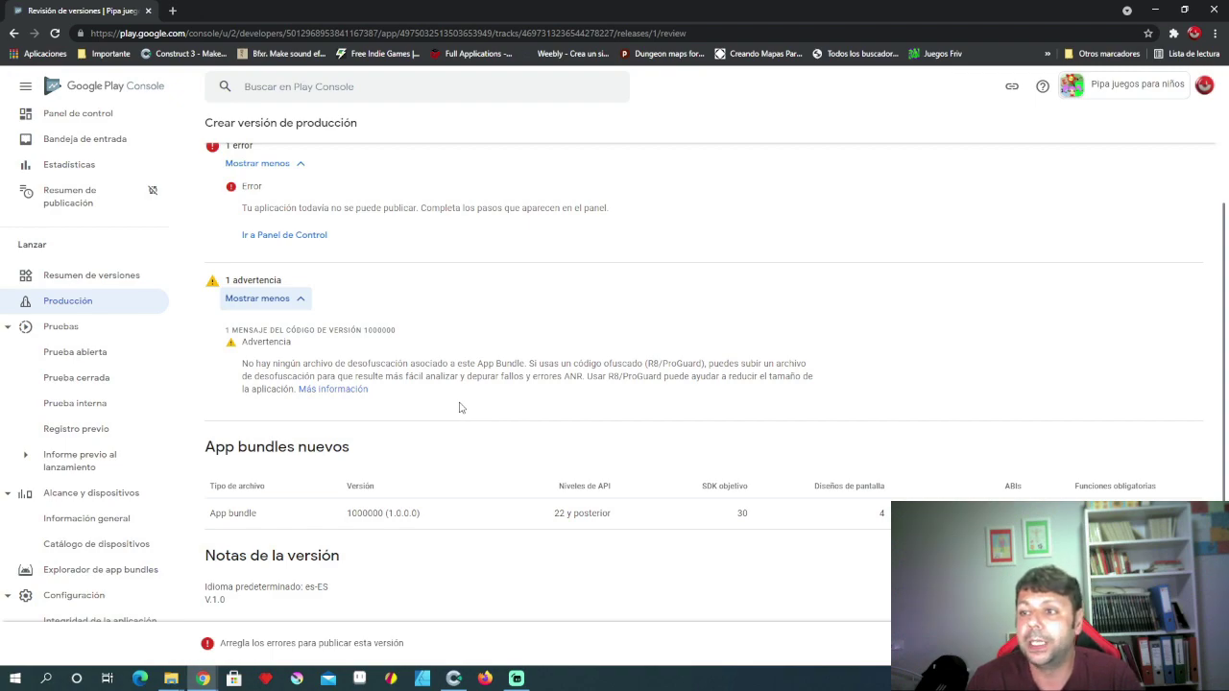
scroll(526, 384, down, 1)
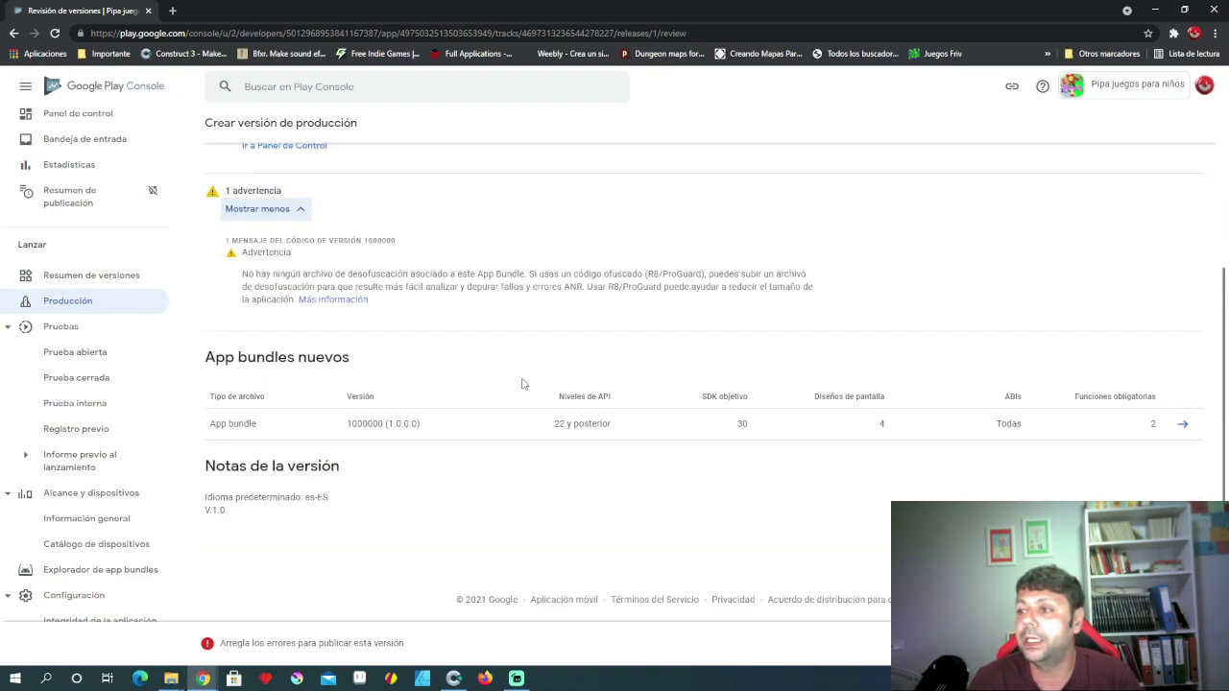
scroll(741, 426, up, 3)
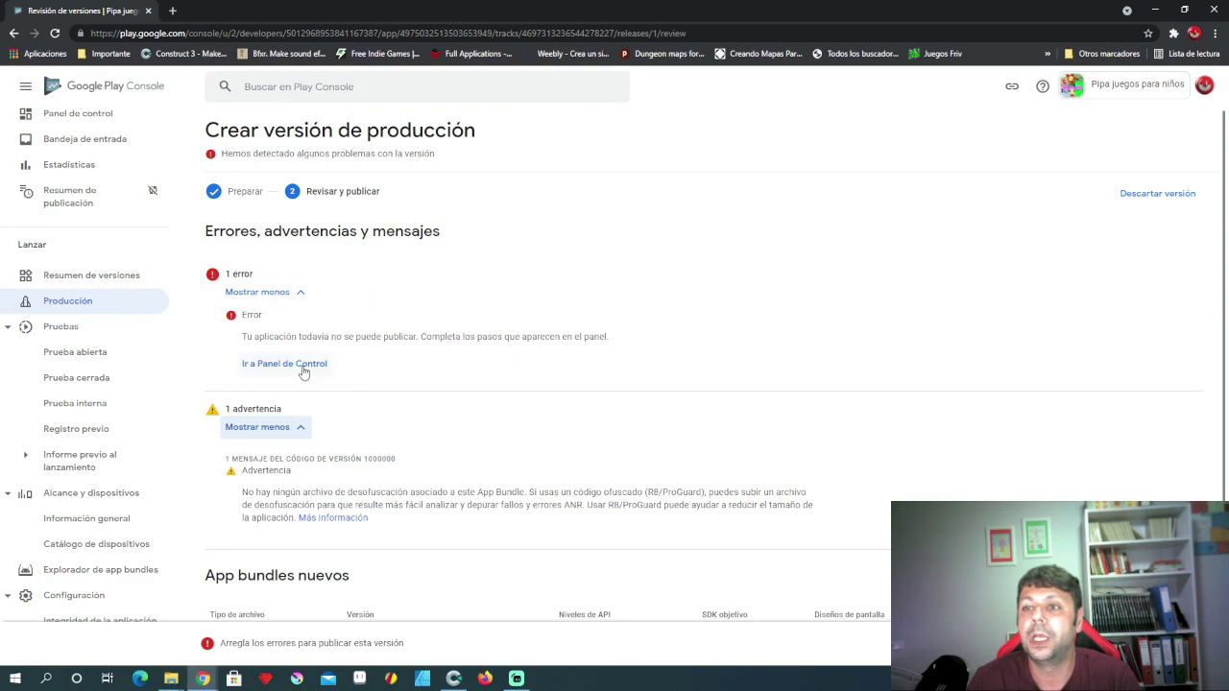
scroll(475, 443, down, 2)
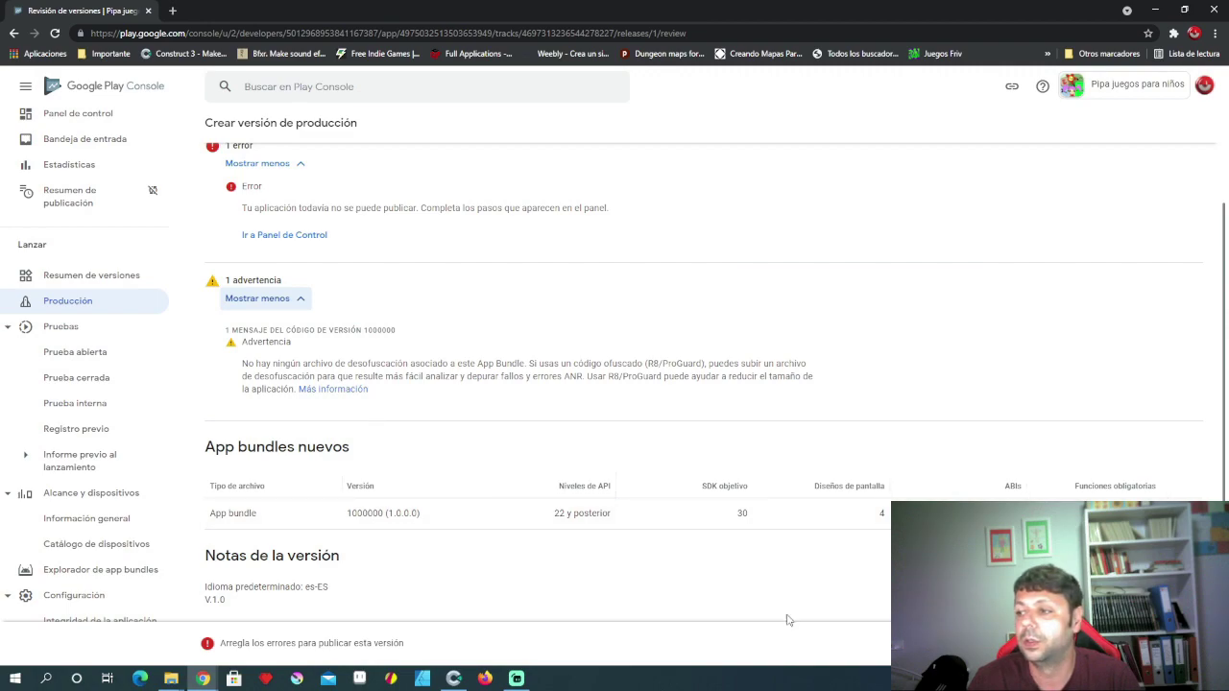
click(286, 235)
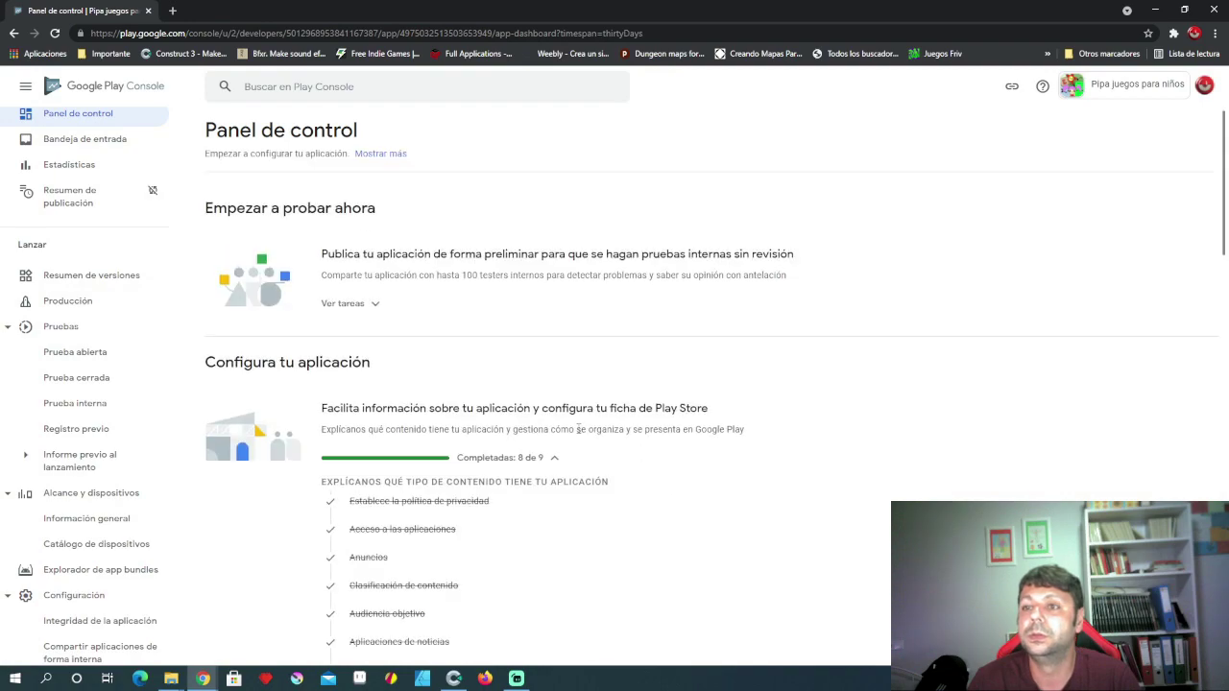
- From the dashboard, open the Configuración de la tienda task for the Juego-type app
scroll(643, 446, down, 3)
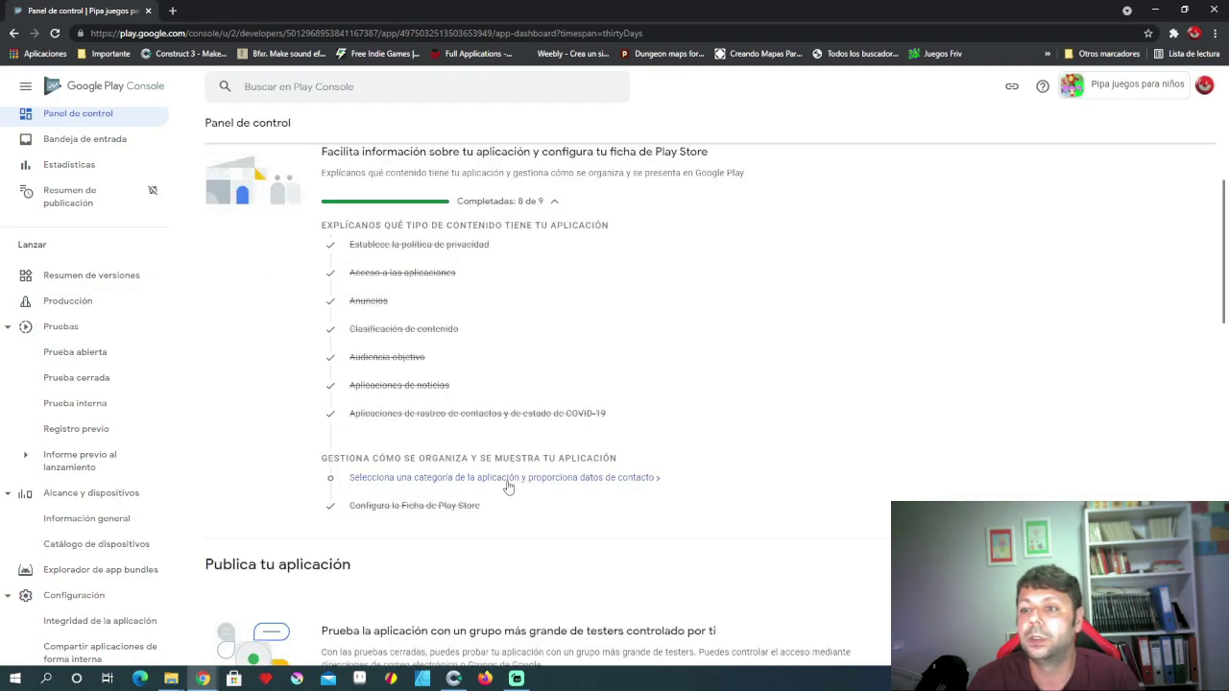
scroll(508, 487, down, 2)
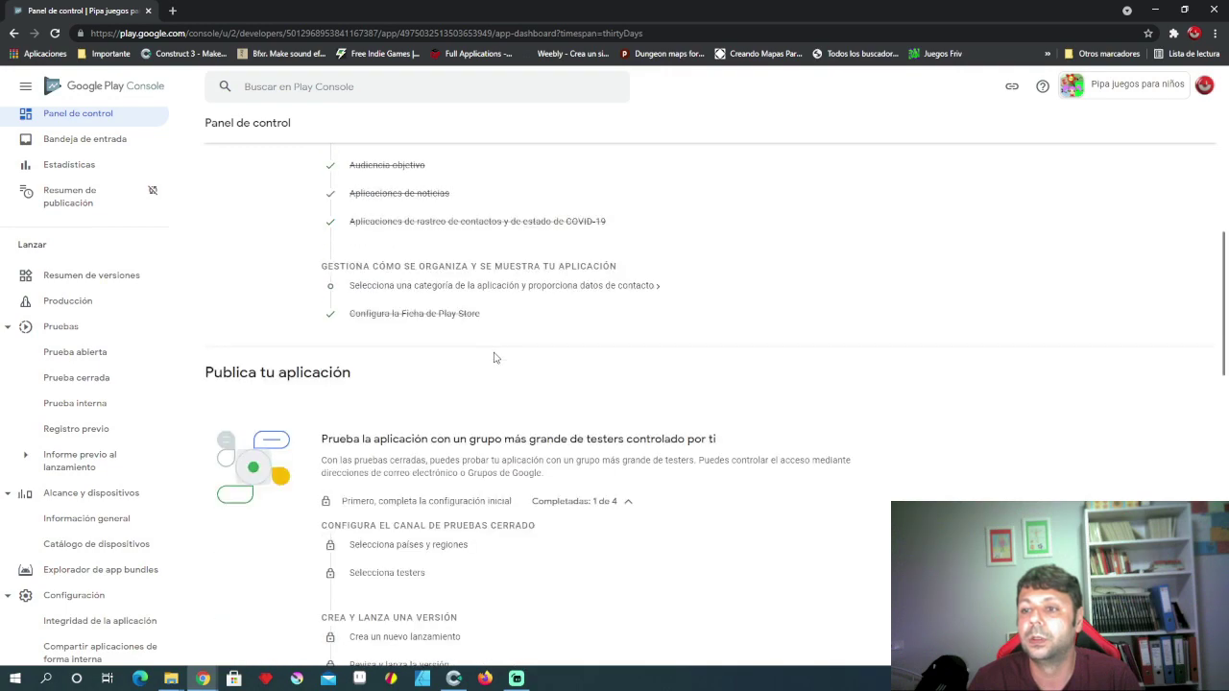
scroll(491, 362, up, 1)
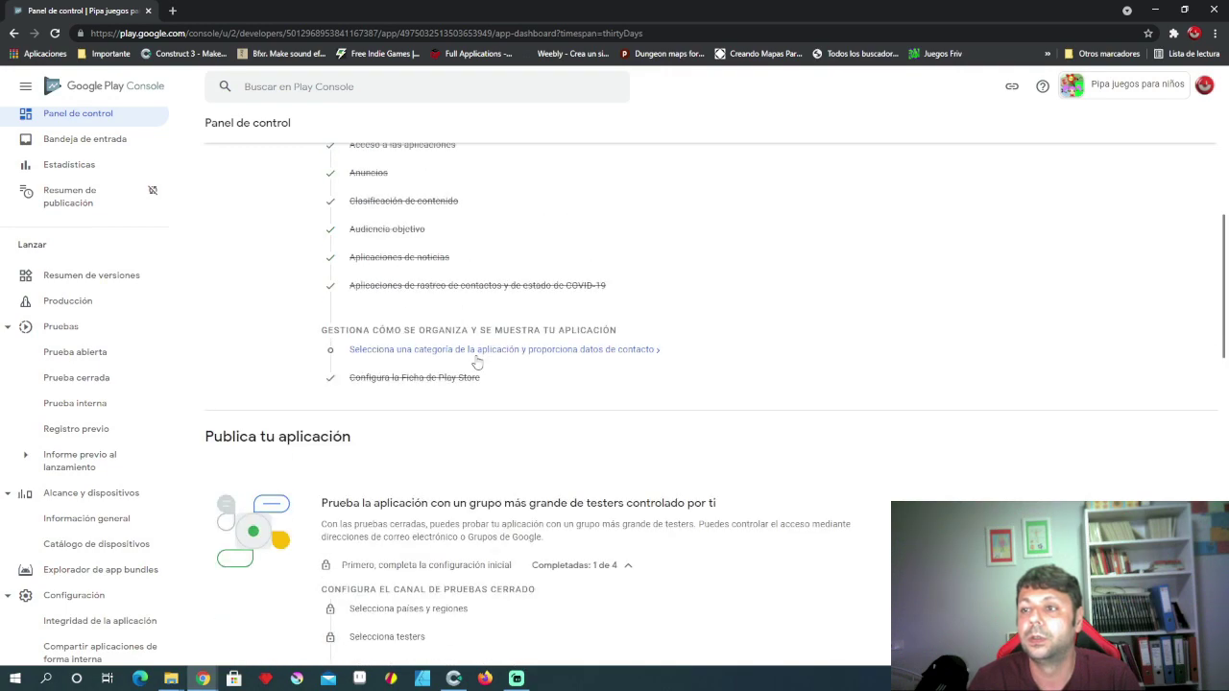
click(477, 355)
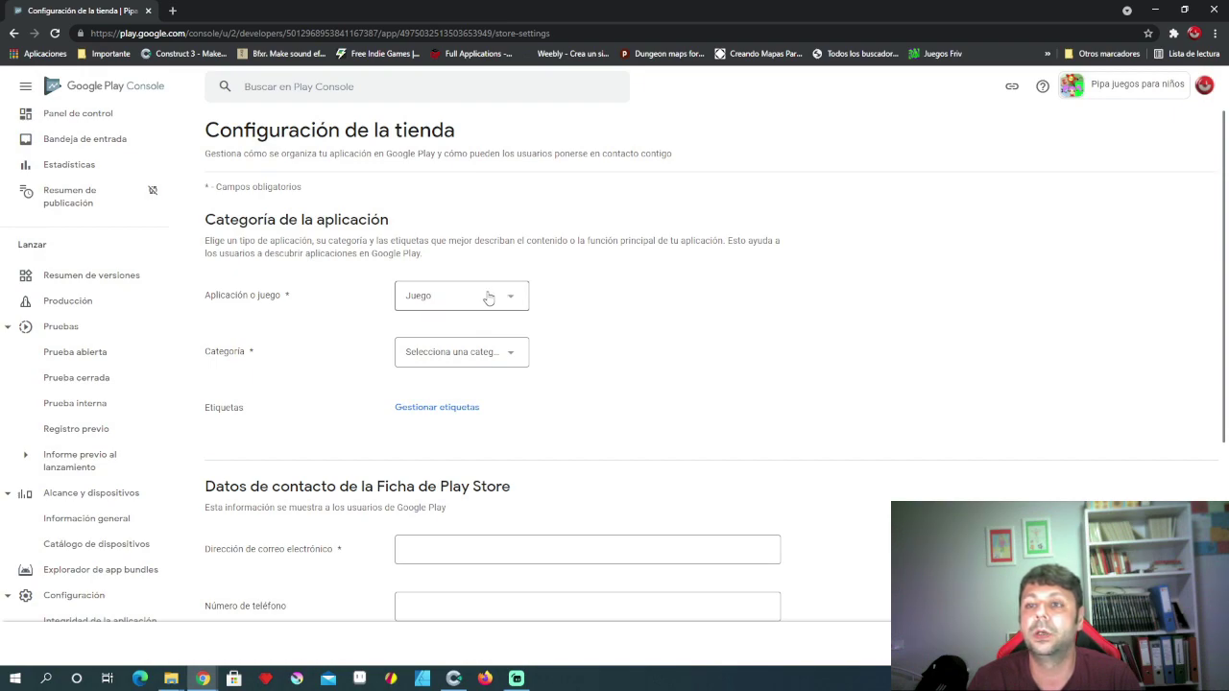
- Choose Educativos from the Categoría dropdown
click(512, 353)
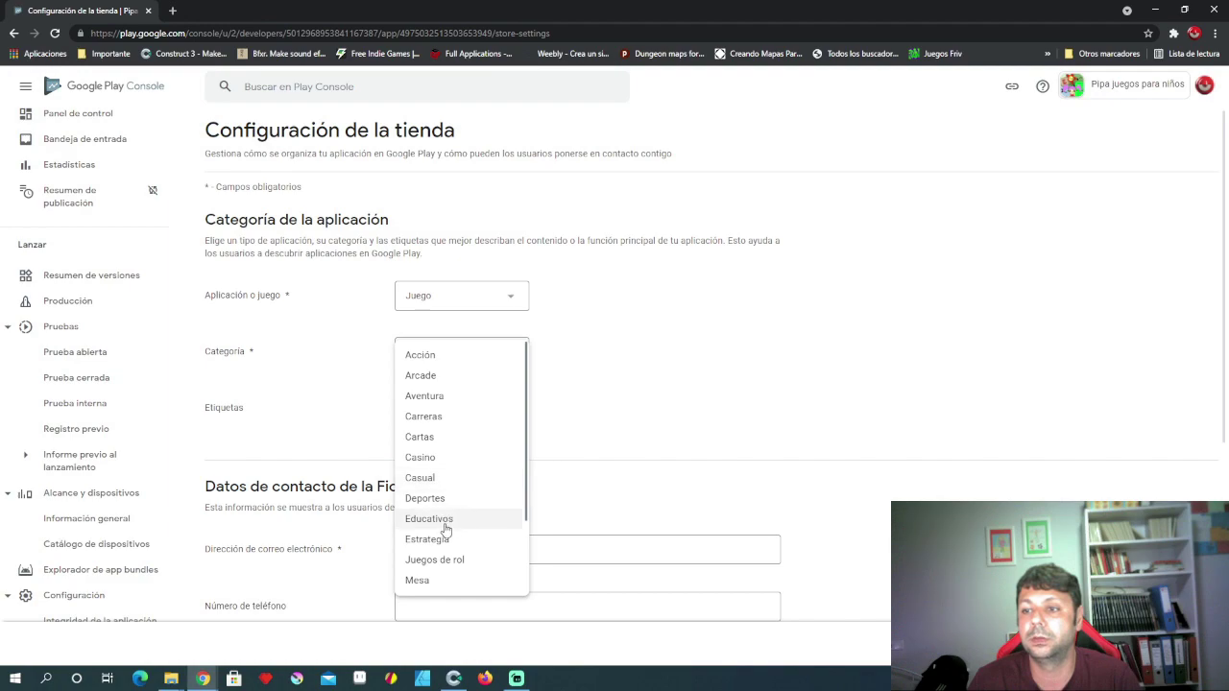
scroll(449, 523, down, 1)
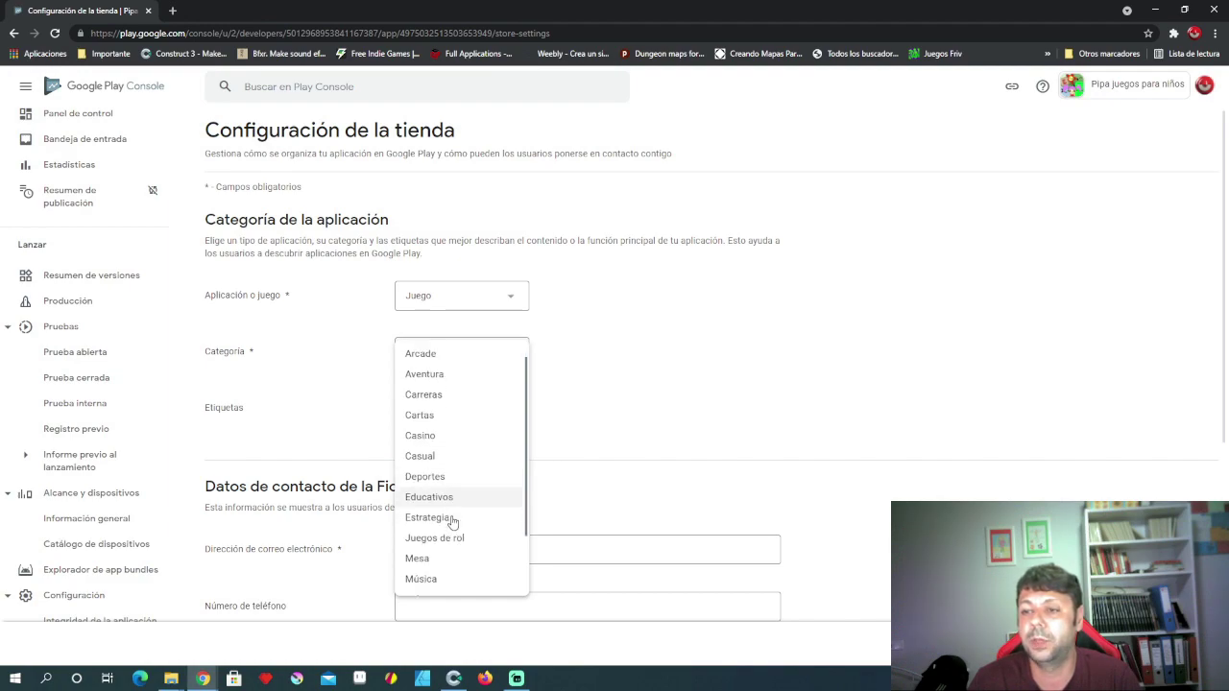
scroll(453, 509, down, 1)
scroll(458, 496, down, 1)
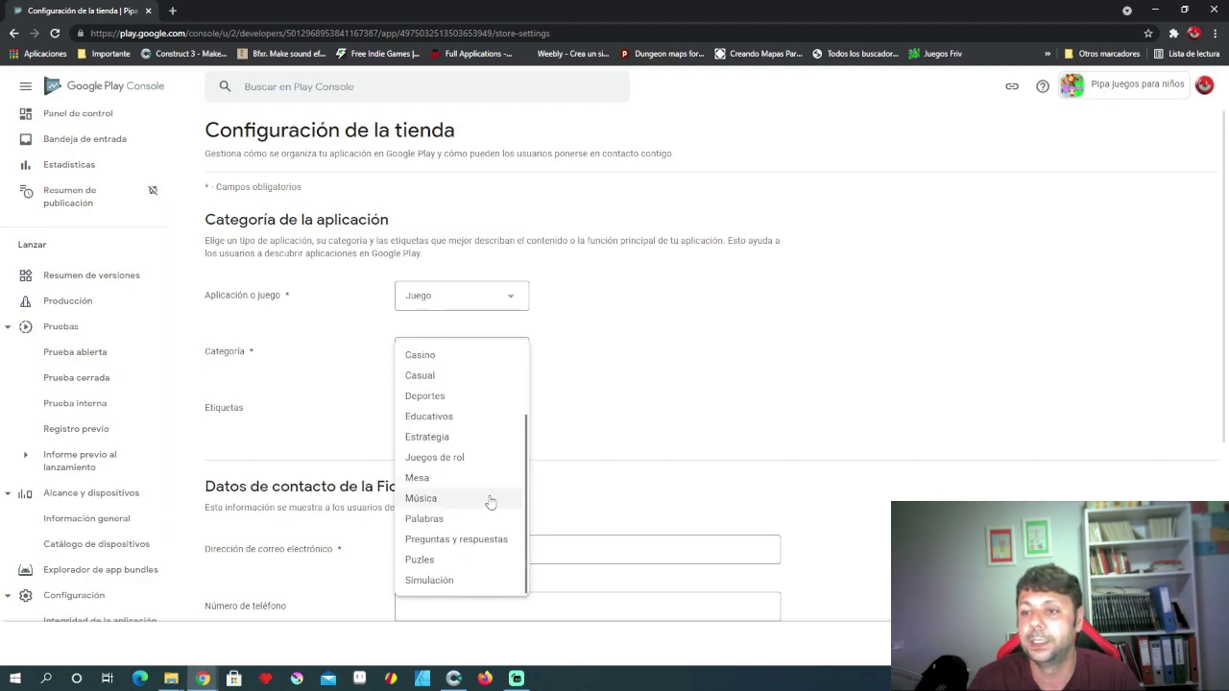
scroll(472, 467, up, 1)
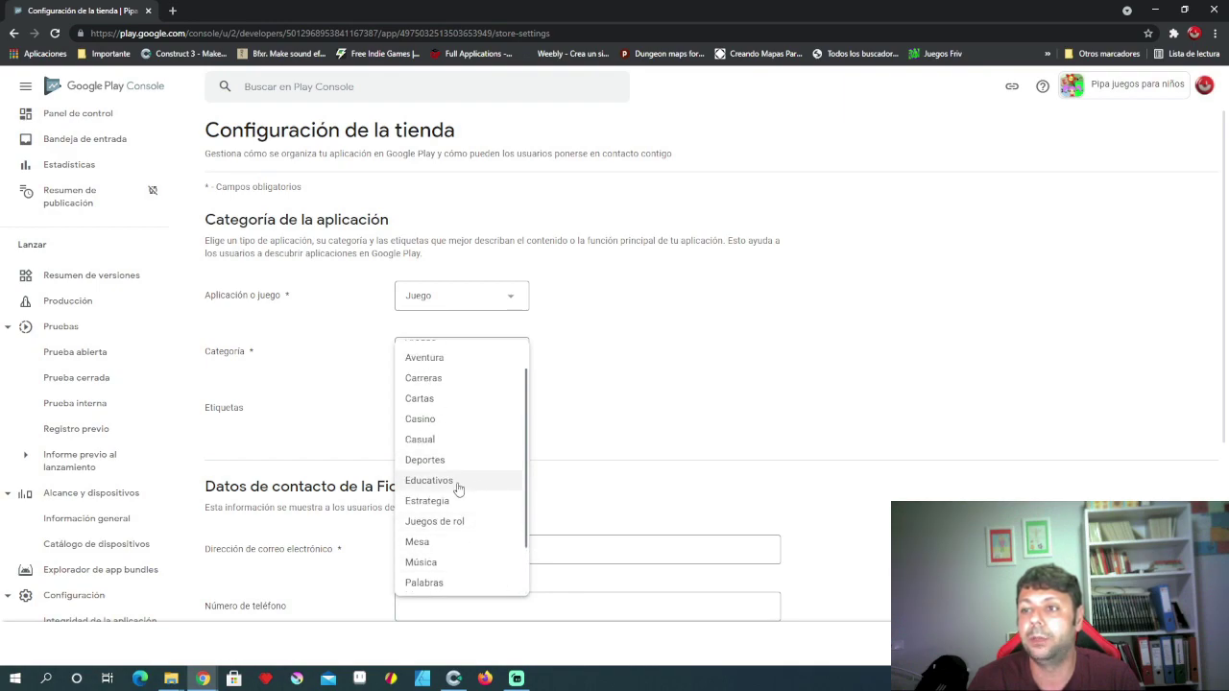
click(458, 488)
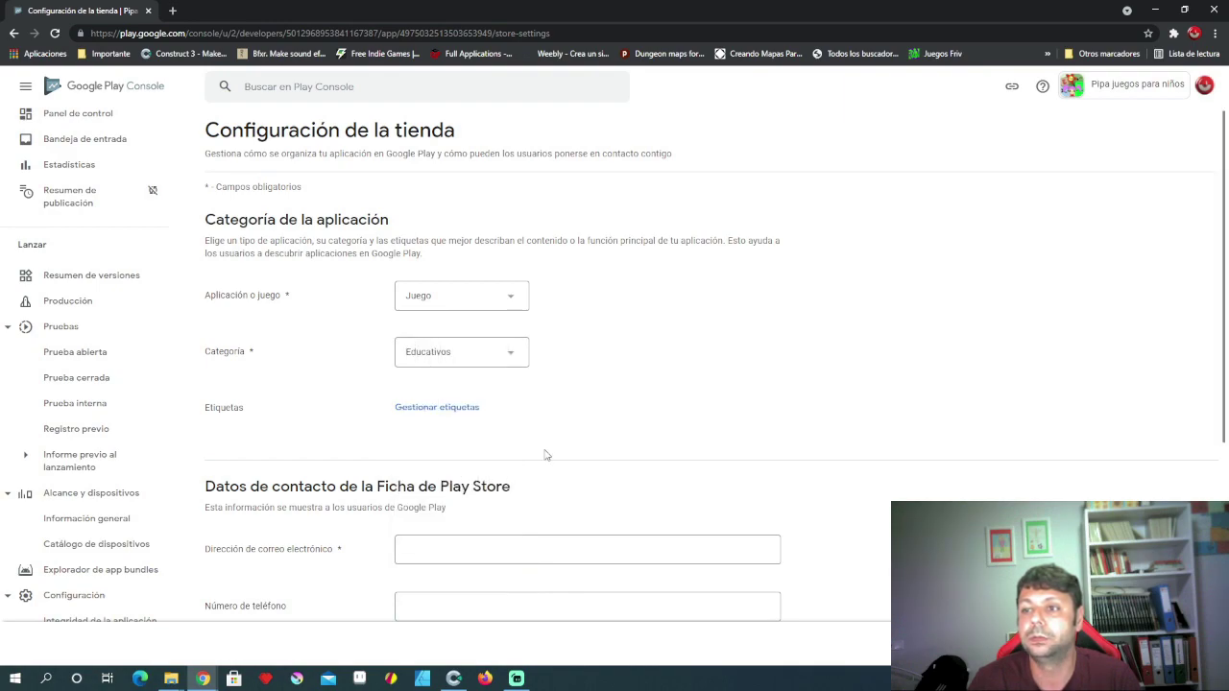
- In Gestionar etiquetas, tick Casual, Educativos and Entrenamiento mental, then close the tag list
click(427, 407)
scroll(340, 365, down, 1)
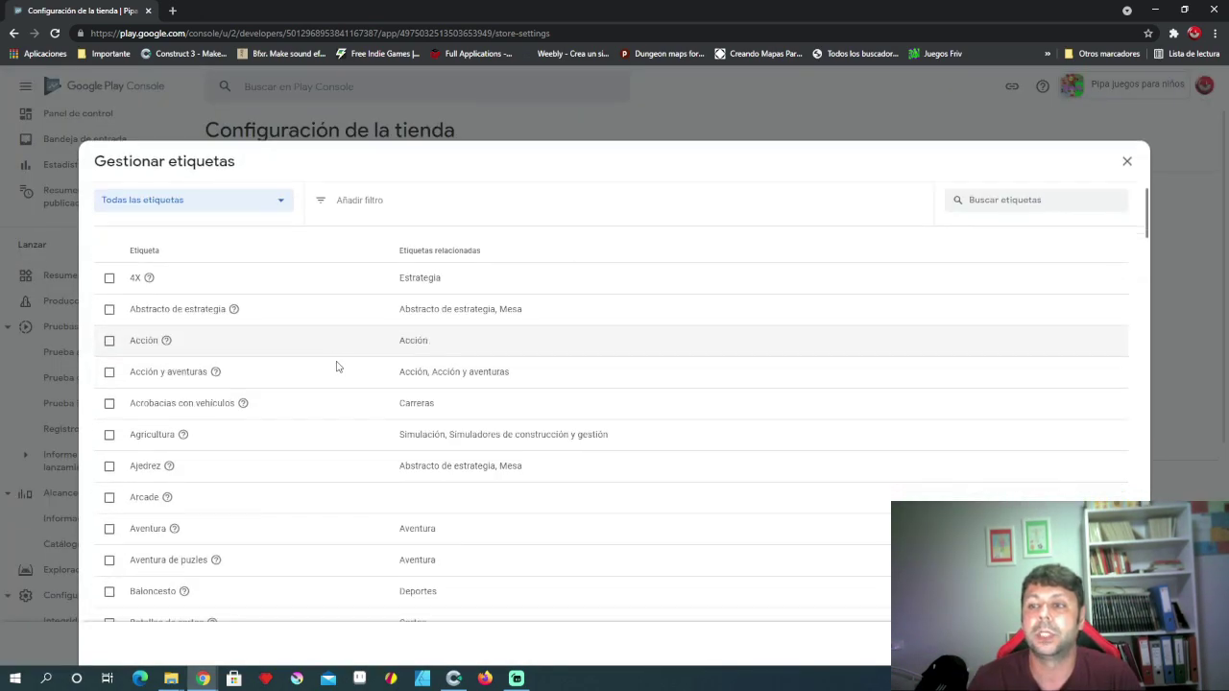
scroll(356, 372, down, 2)
scroll(253, 342, down, 2)
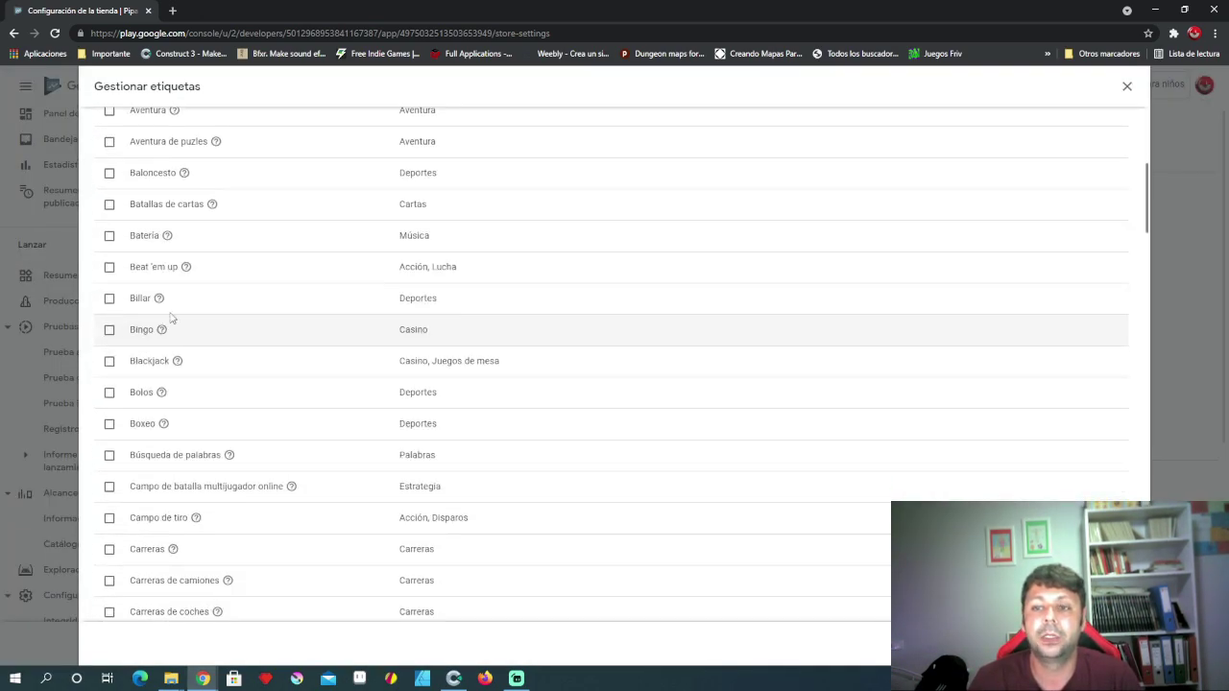
scroll(168, 314, down, 2)
scroll(206, 327, down, 1)
scroll(225, 334, down, 1)
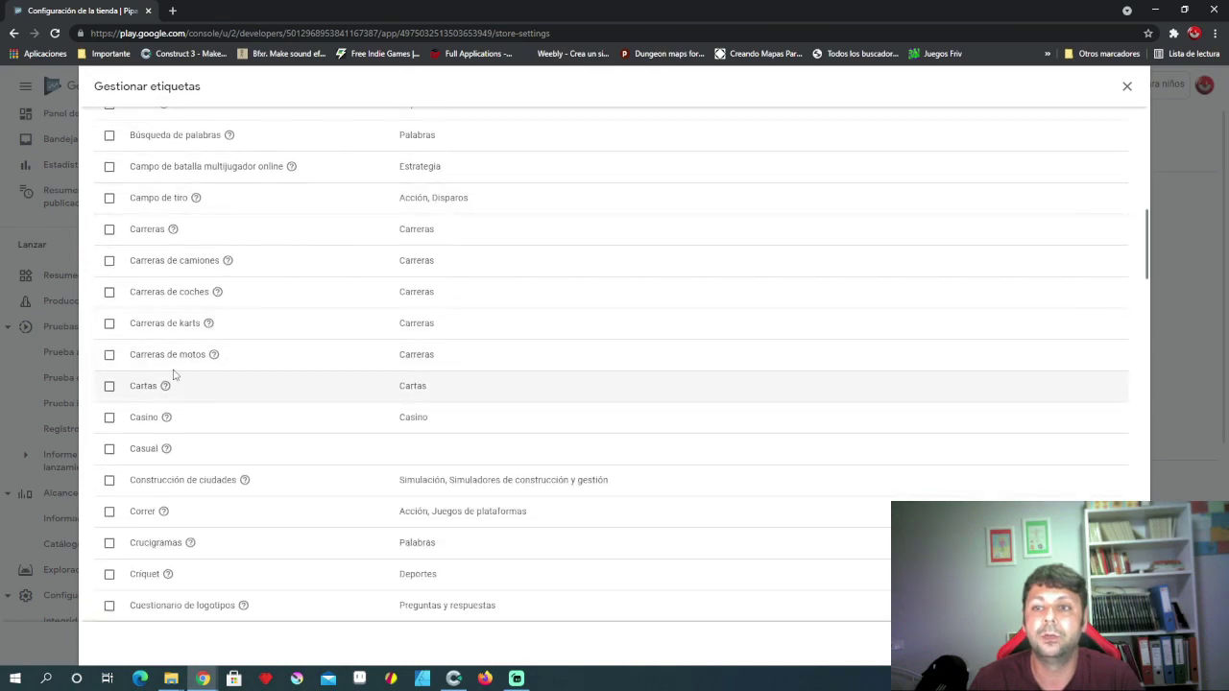
scroll(216, 356, down, 3)
scroll(274, 348, down, 2)
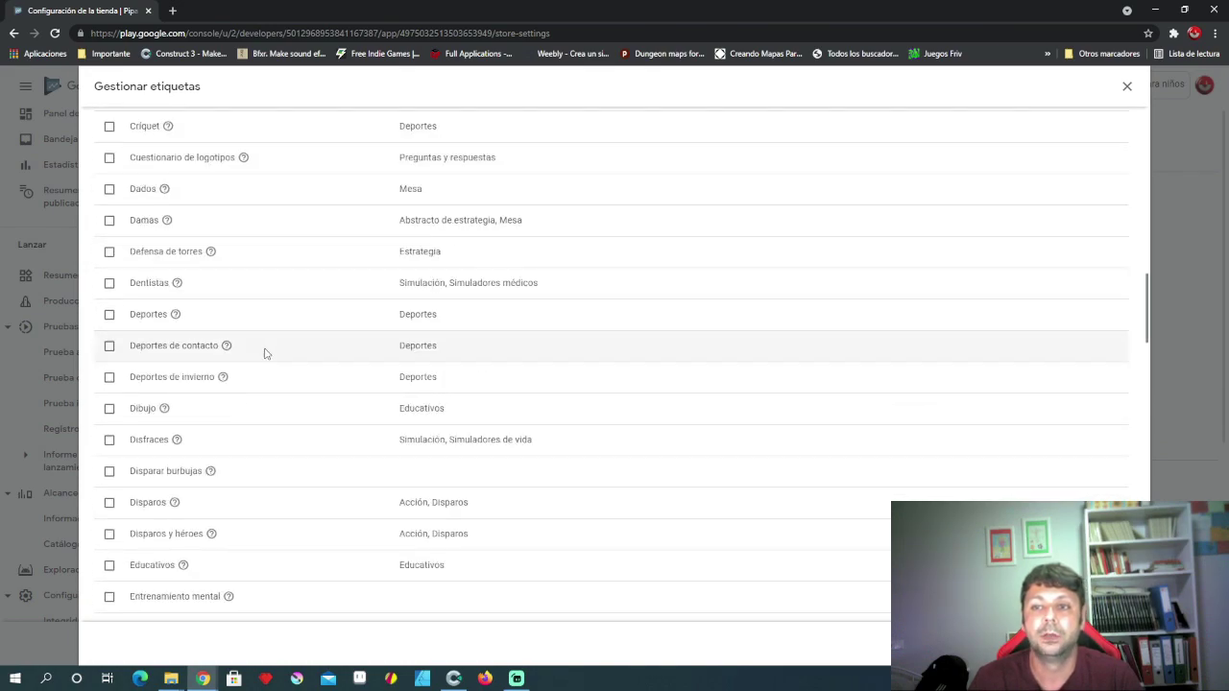
scroll(266, 354, down, 2)
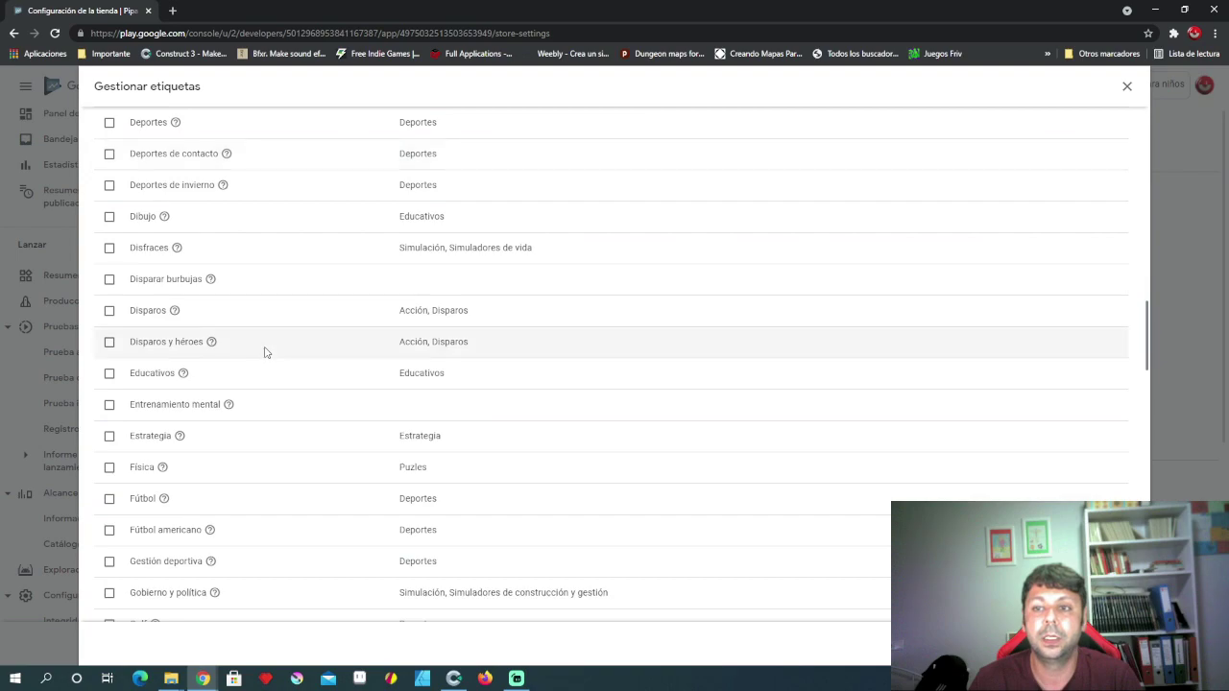
scroll(240, 451, down, 4)
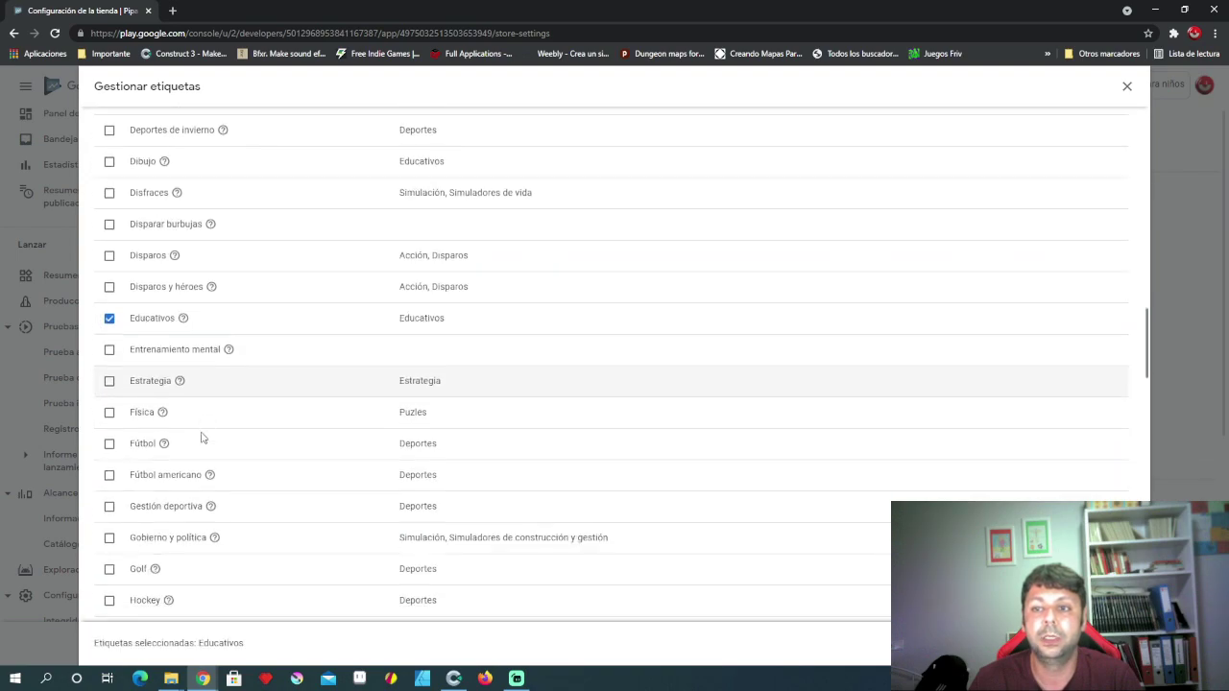
scroll(275, 418, down, 1)
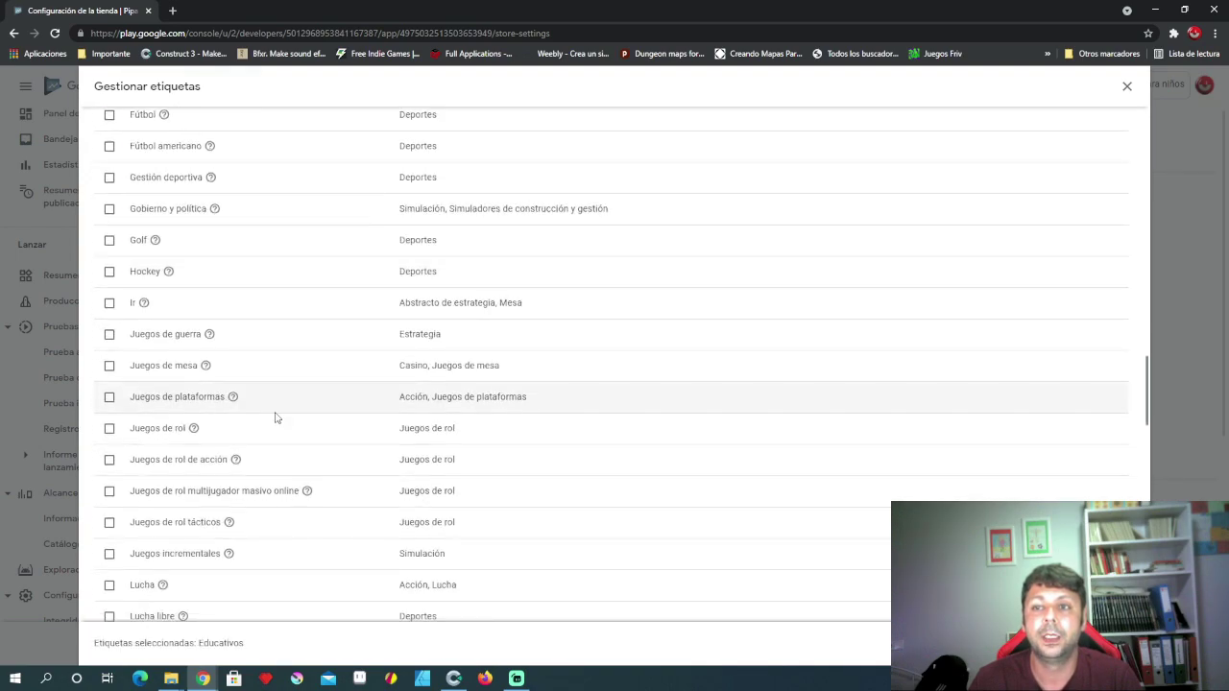
scroll(305, 456, down, 2)
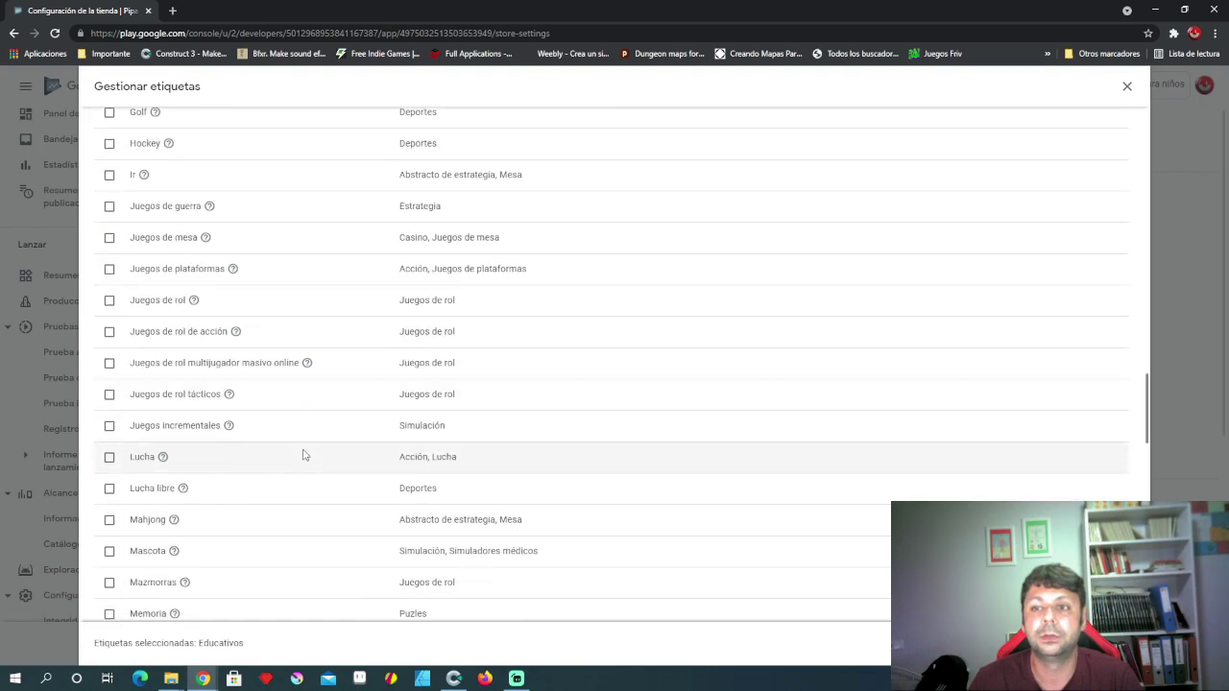
scroll(288, 453, down, 2)
scroll(283, 452, down, 2)
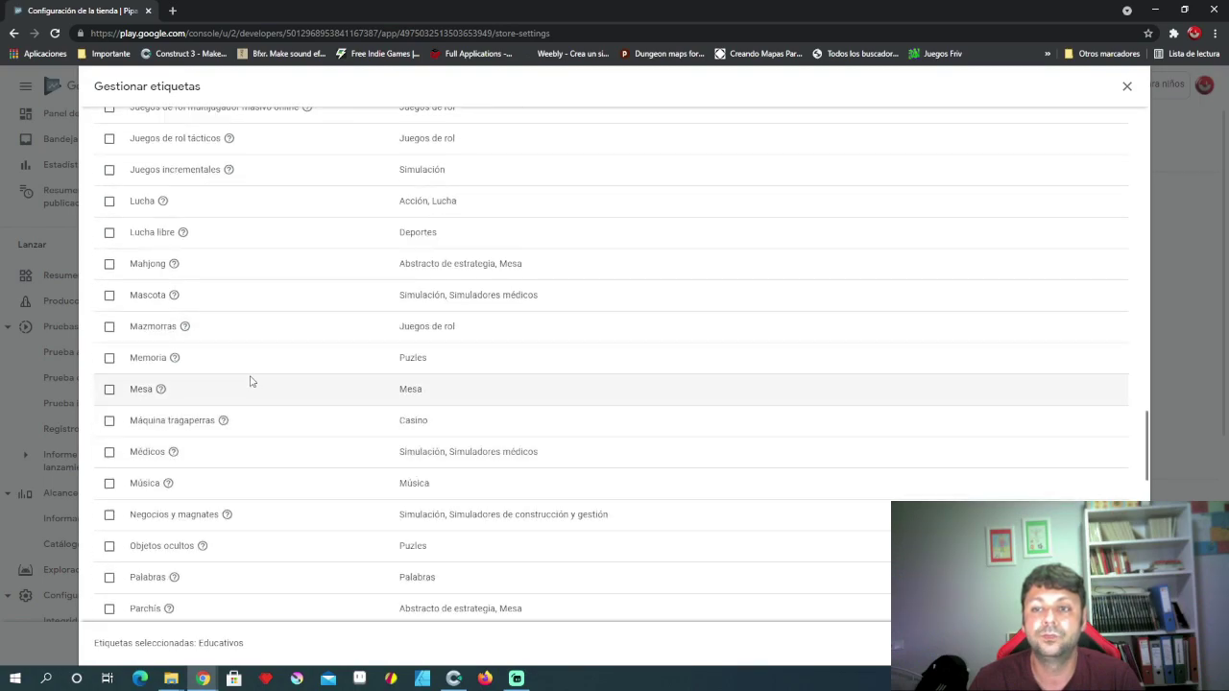
scroll(250, 381, down, 6)
scroll(252, 382, down, 8)
scroll(253, 382, up, 1)
scroll(230, 374, up, 20)
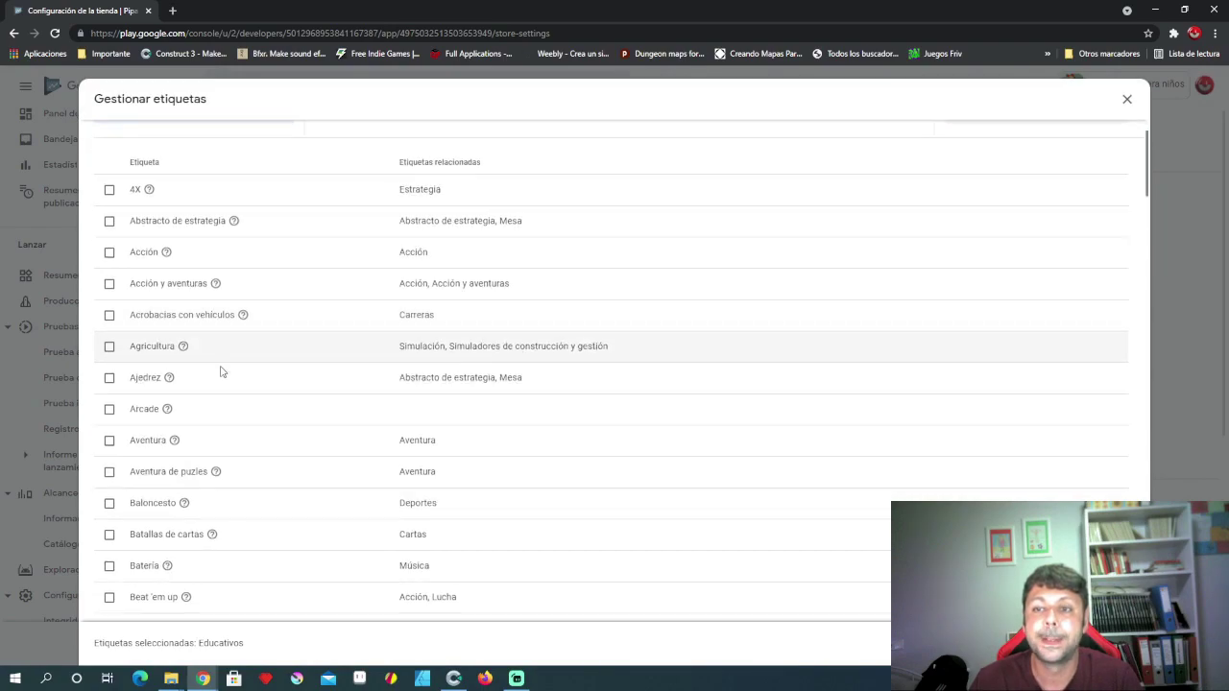
scroll(231, 374, down, 5)
scroll(294, 337, down, 5)
scroll(121, 326, down, 5)
click(111, 322)
scroll(301, 390, down, 5)
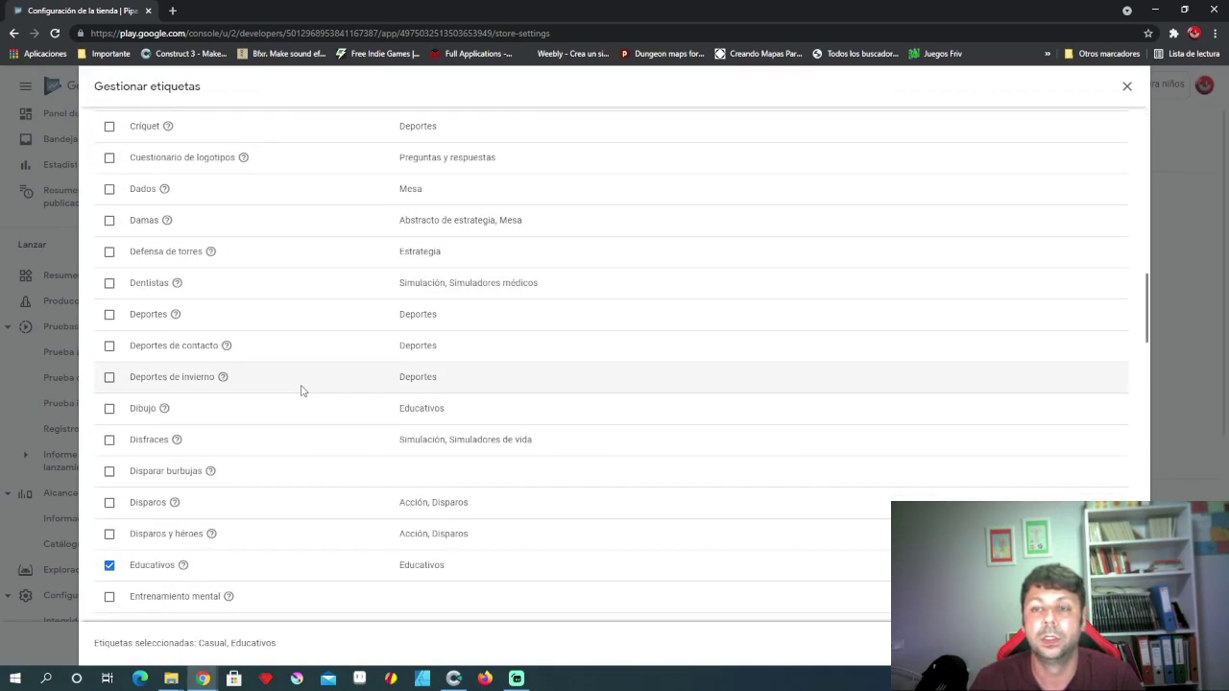
scroll(301, 391, down, 1)
scroll(332, 374, down, 1)
click(178, 340)
scroll(291, 428, down, 1)
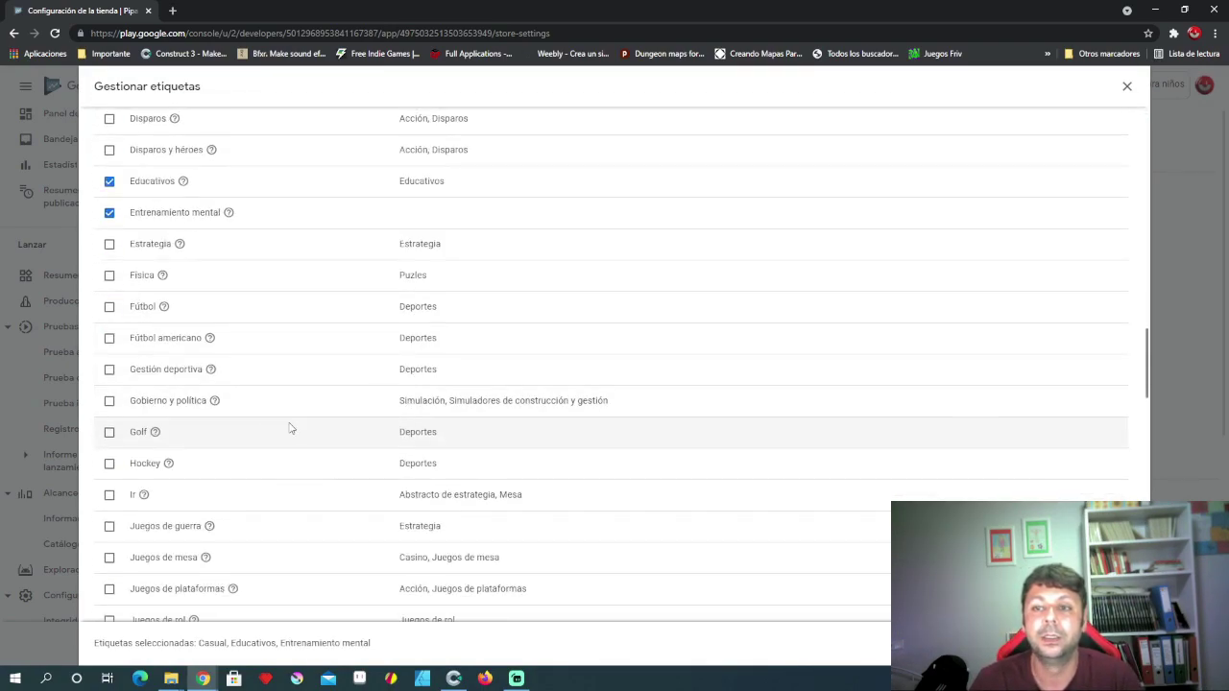
scroll(290, 429, down, 3)
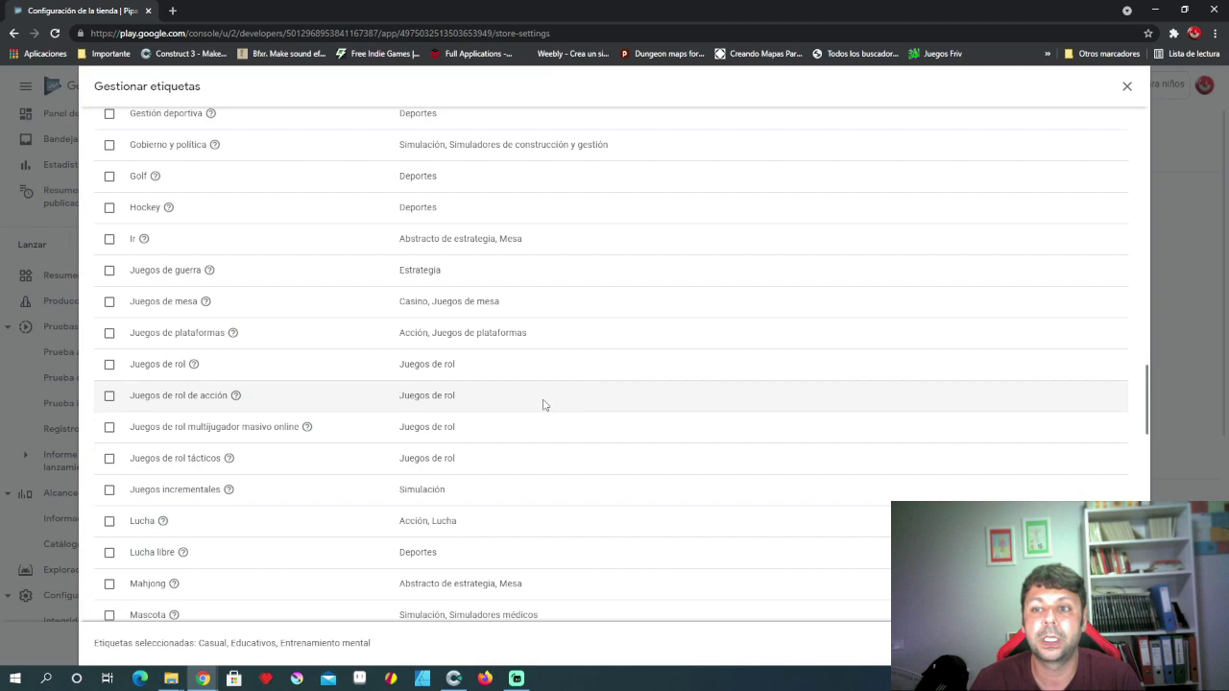
scroll(346, 474, down, 15)
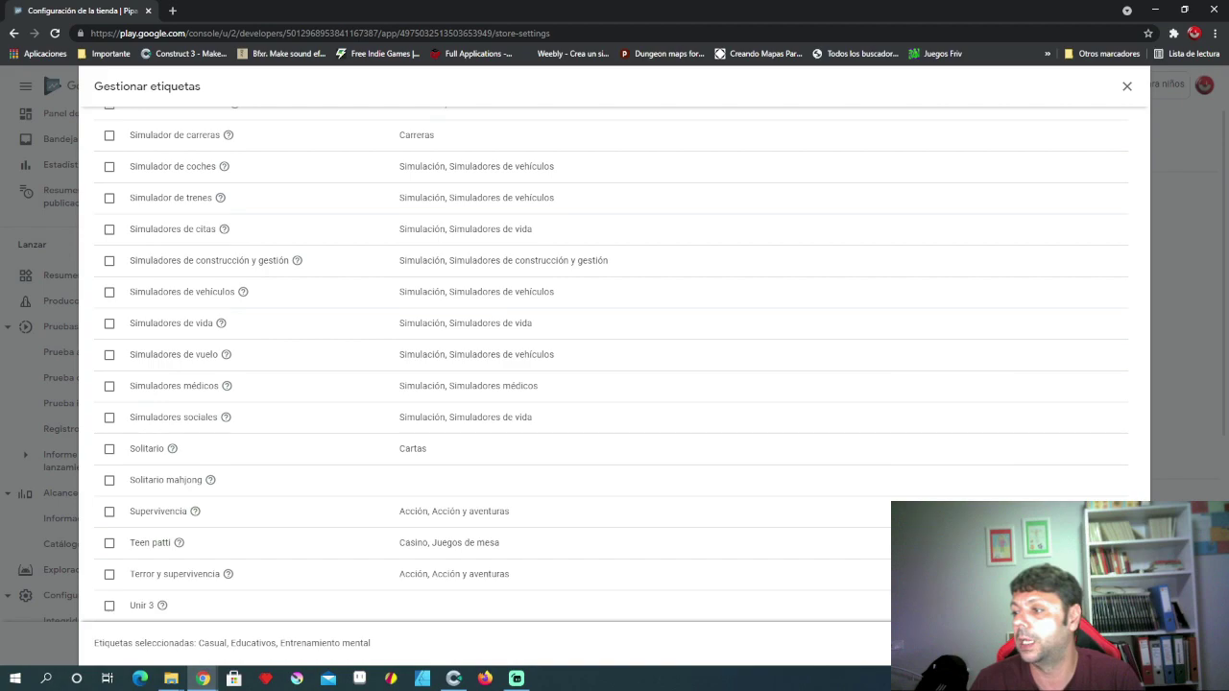
key(Escape)
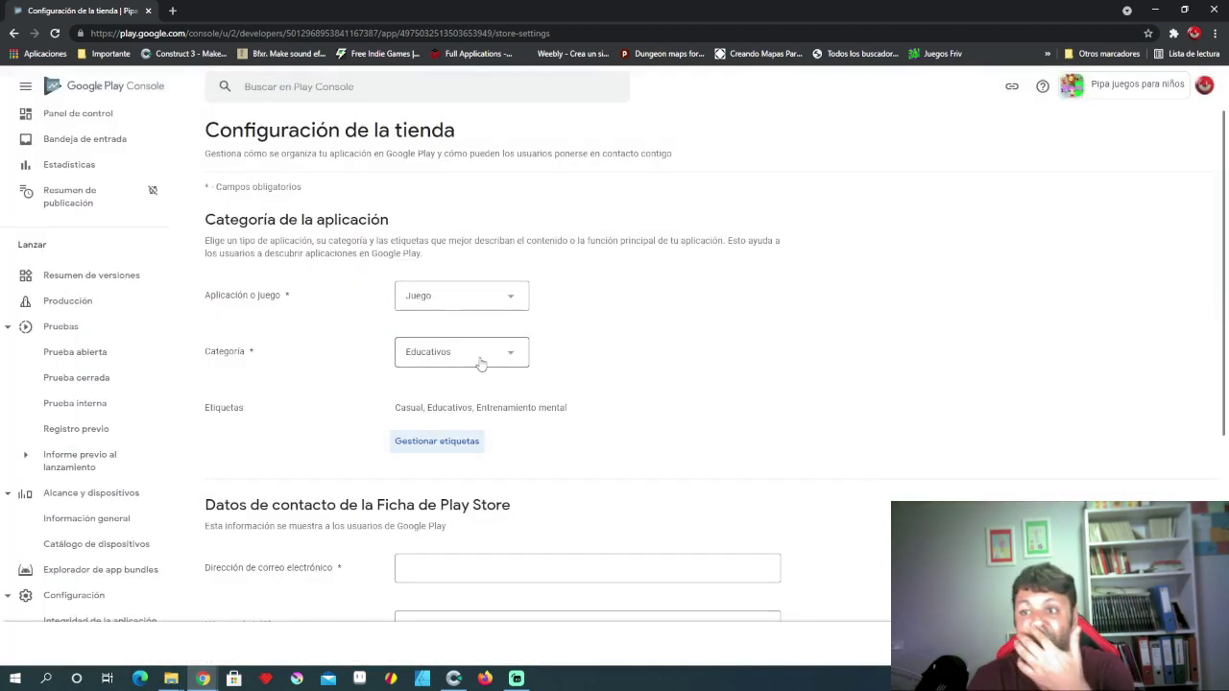
- Paste the contact e-mail address into the Dirección de correo electrónico field
scroll(550, 446, down, 2)
scroll(551, 446, down, 1)
click(464, 254)
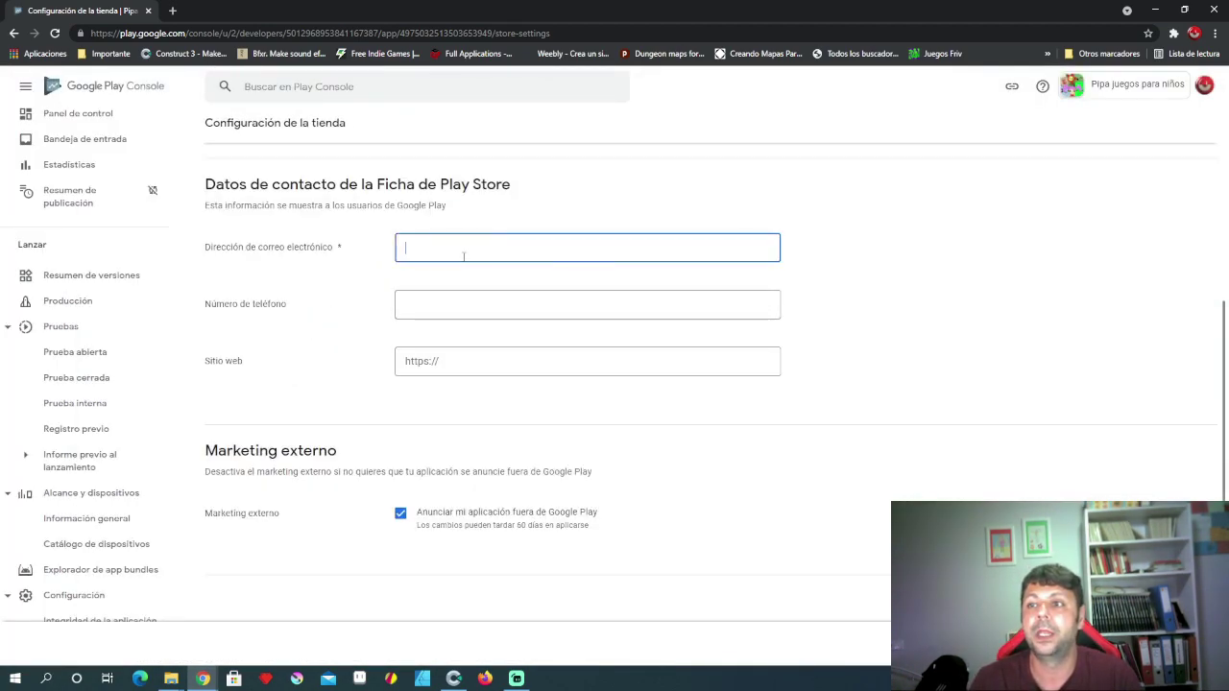
text(mataguirisj)
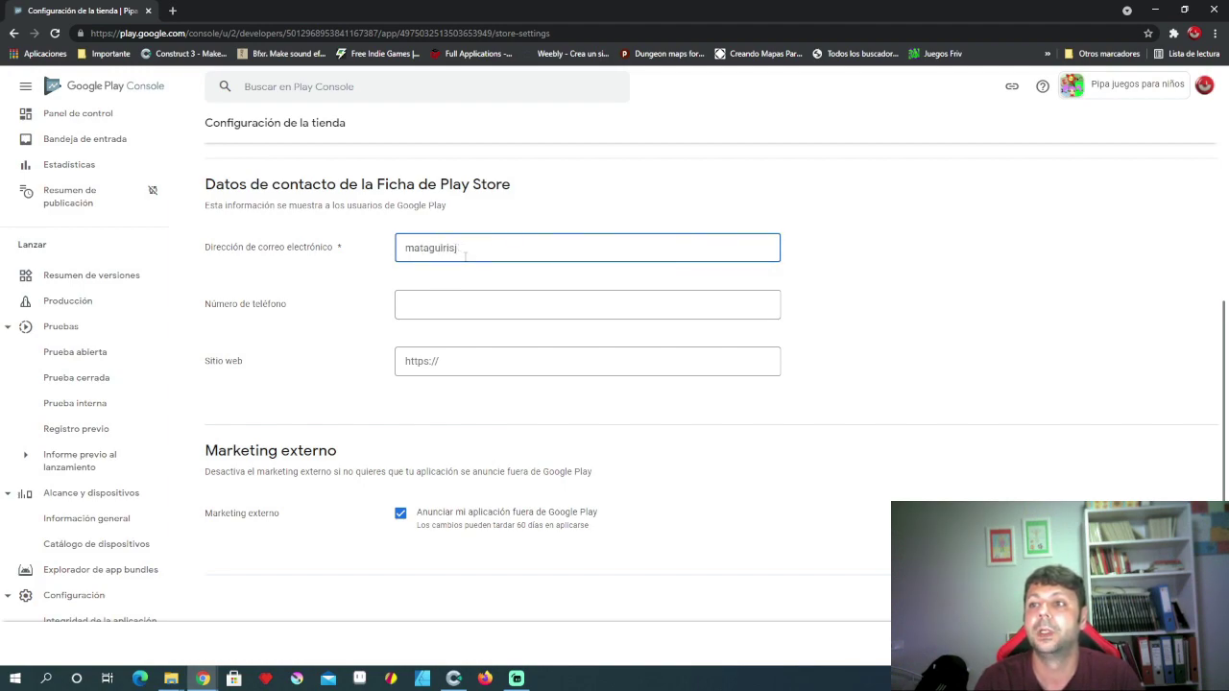
key(BackSpace)
key(BackSpace)
key(BackSpace)
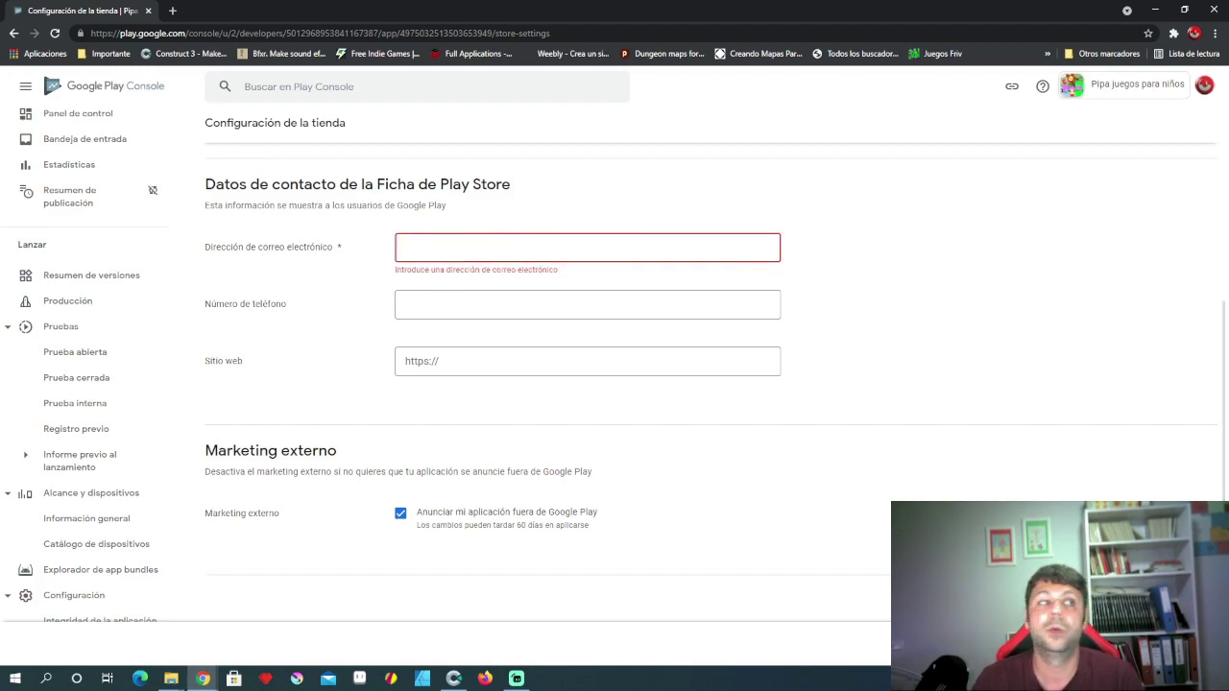
key(ctrl+v)
click(442, 361)
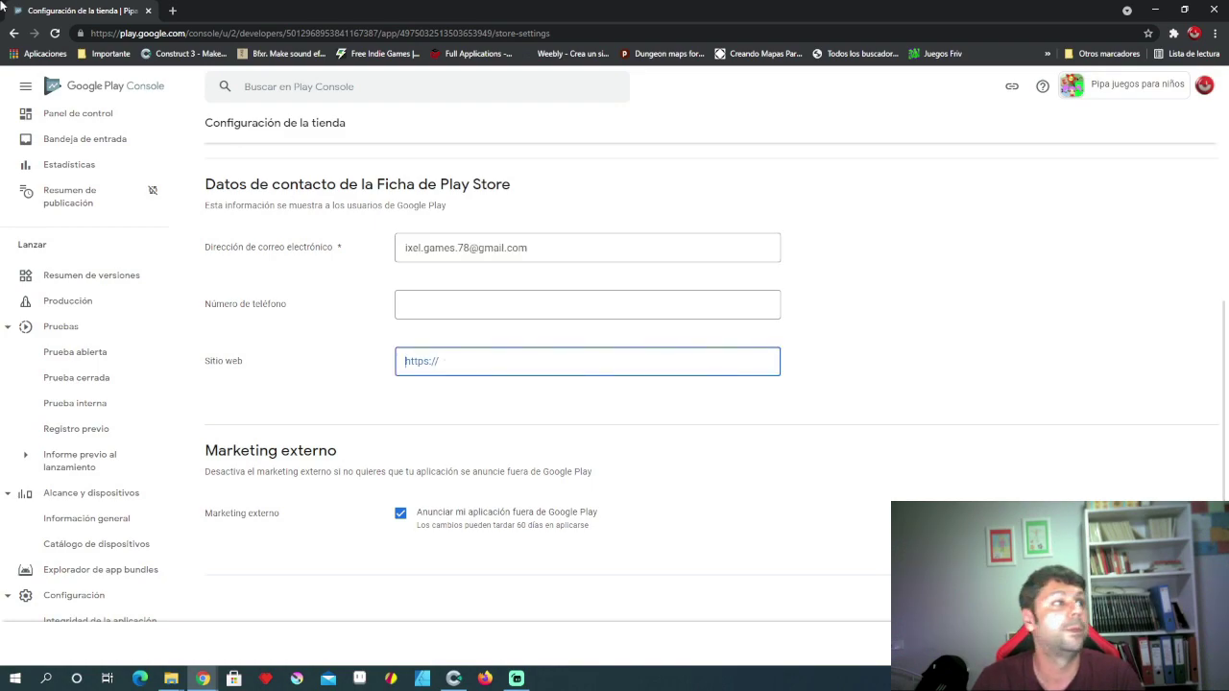
- Paste the developer's website URL into Sitio web and save the store settings
key(alt+Tab)
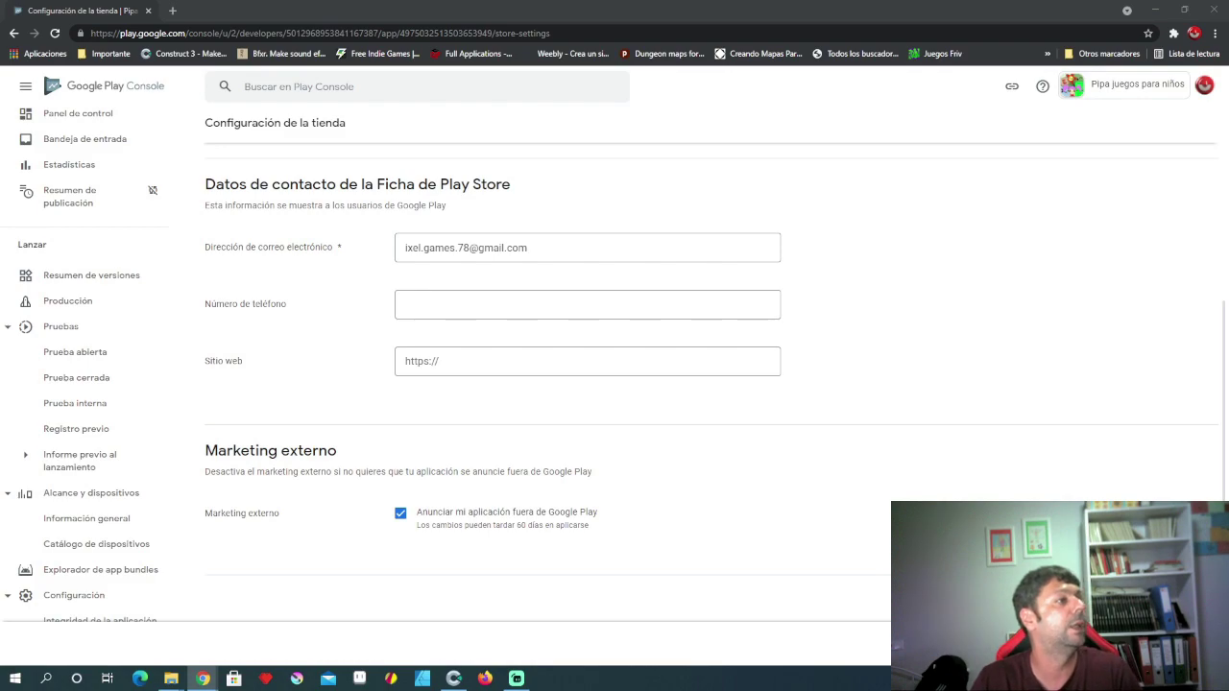
click(480, 362)
text(https://www.ixelgames.com/)
scroll(496, 365, down, 1)
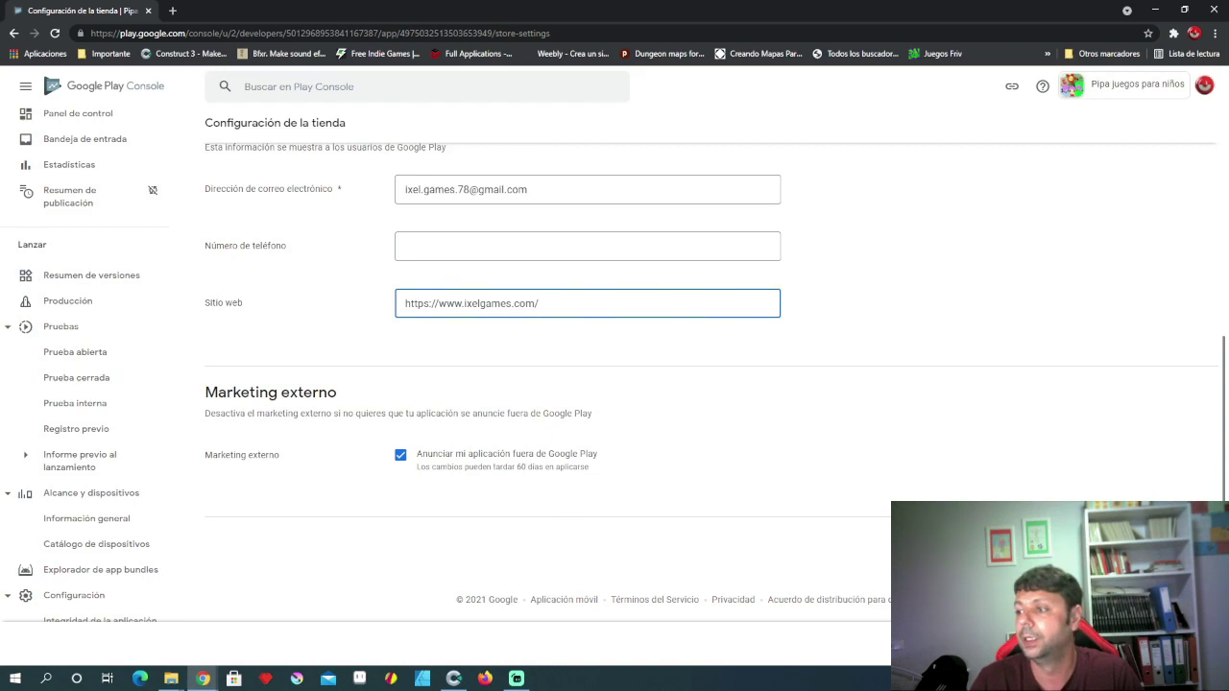
click(1171, 643)
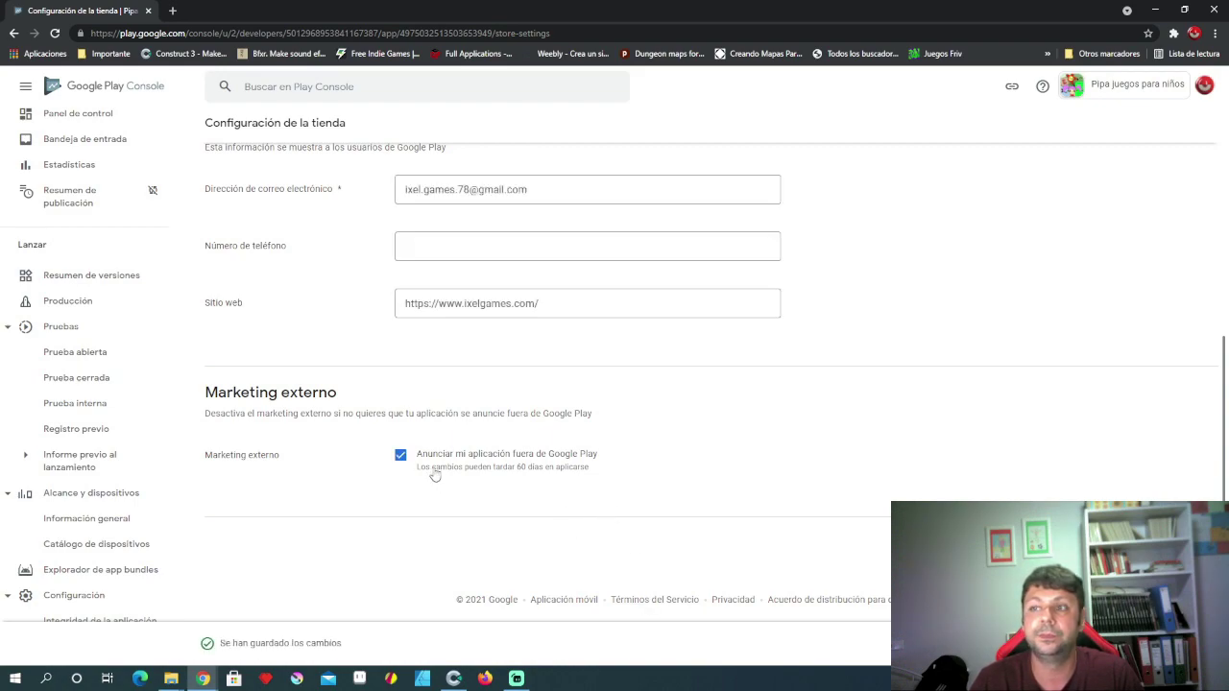
scroll(256, 384, up, 4)
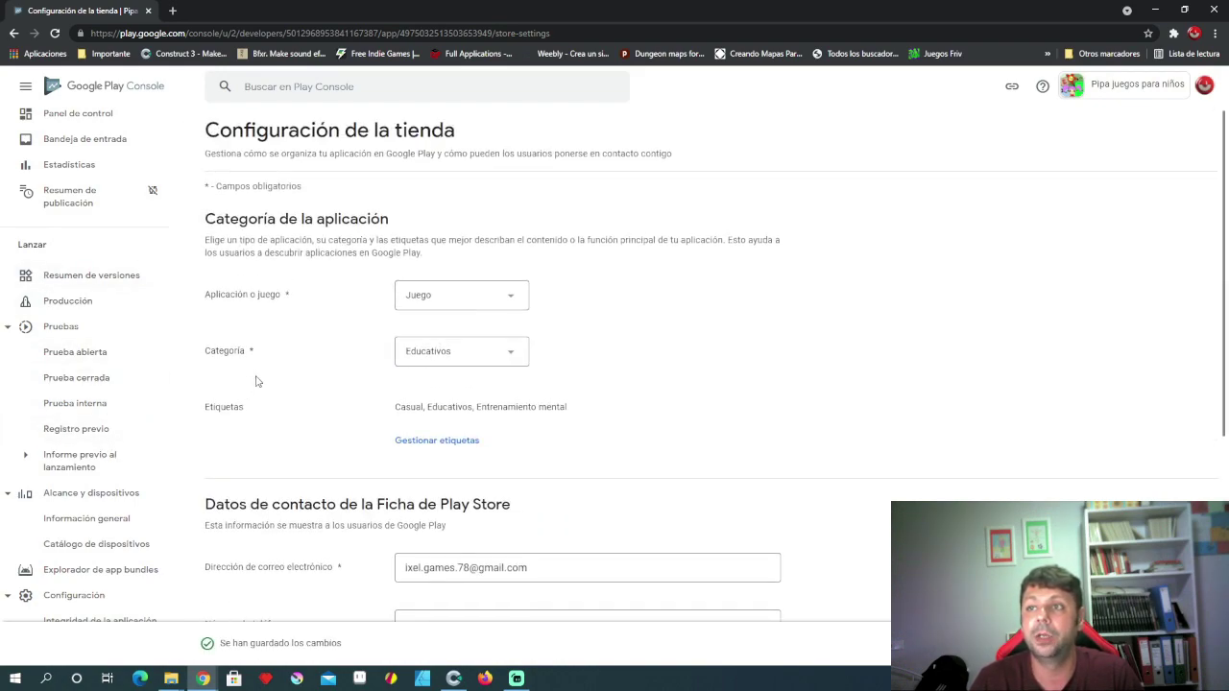
- Reopen the production release via Producción and Editar versión, and advance it to Revisar y publicar
scroll(256, 381, down, 4)
scroll(102, 304, up, 1)
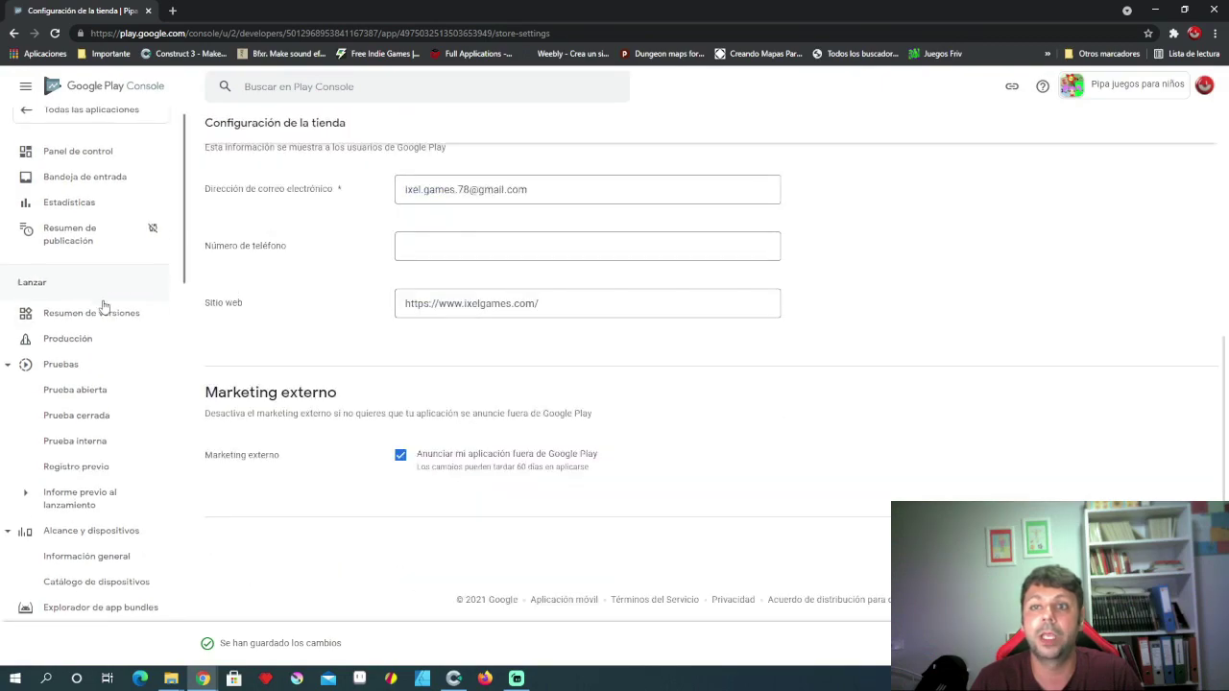
click(75, 353)
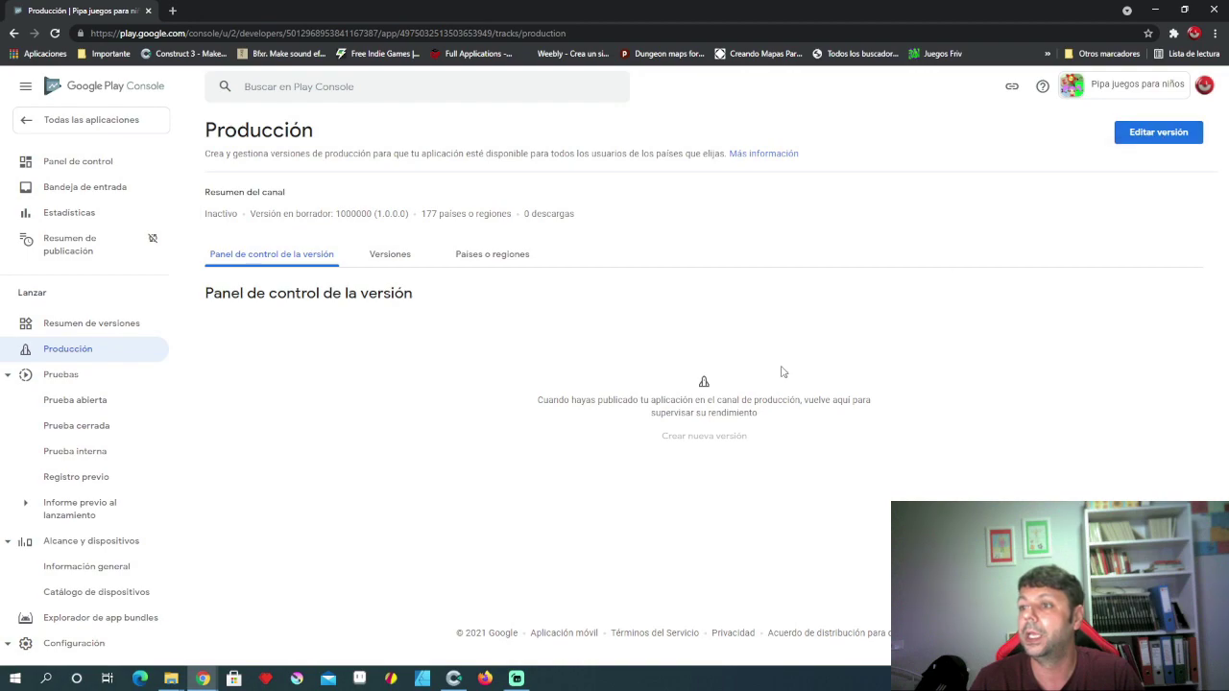
click(1157, 135)
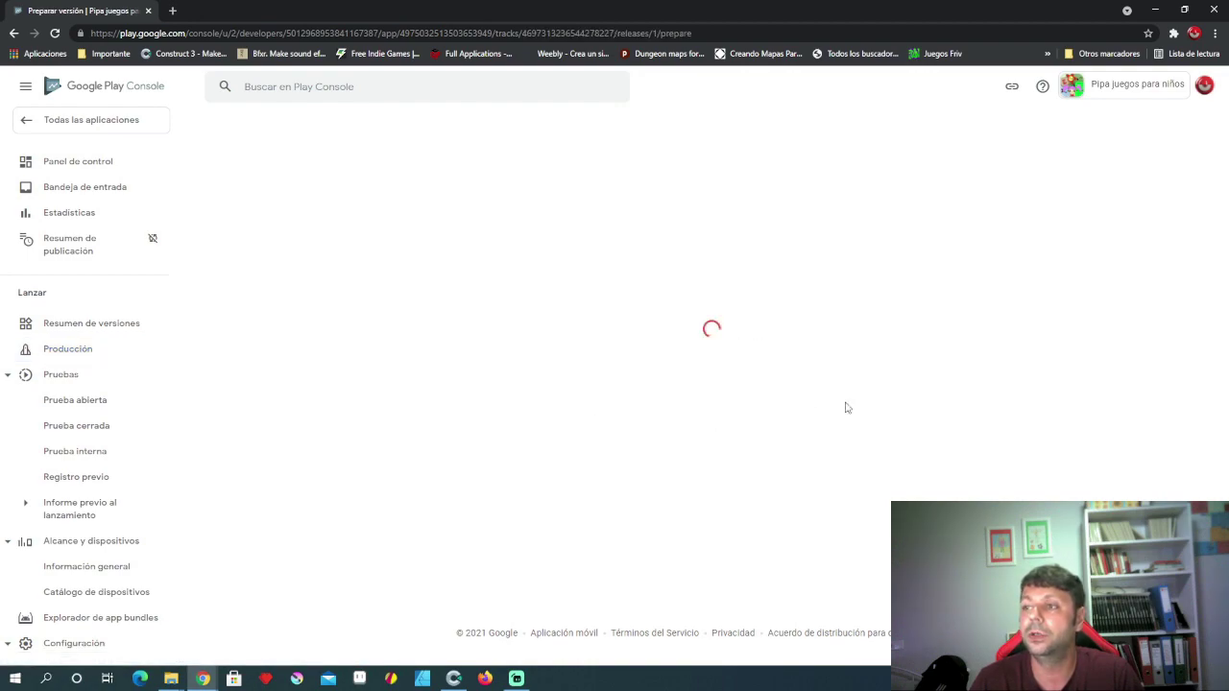
scroll(1104, 576, down, 3)
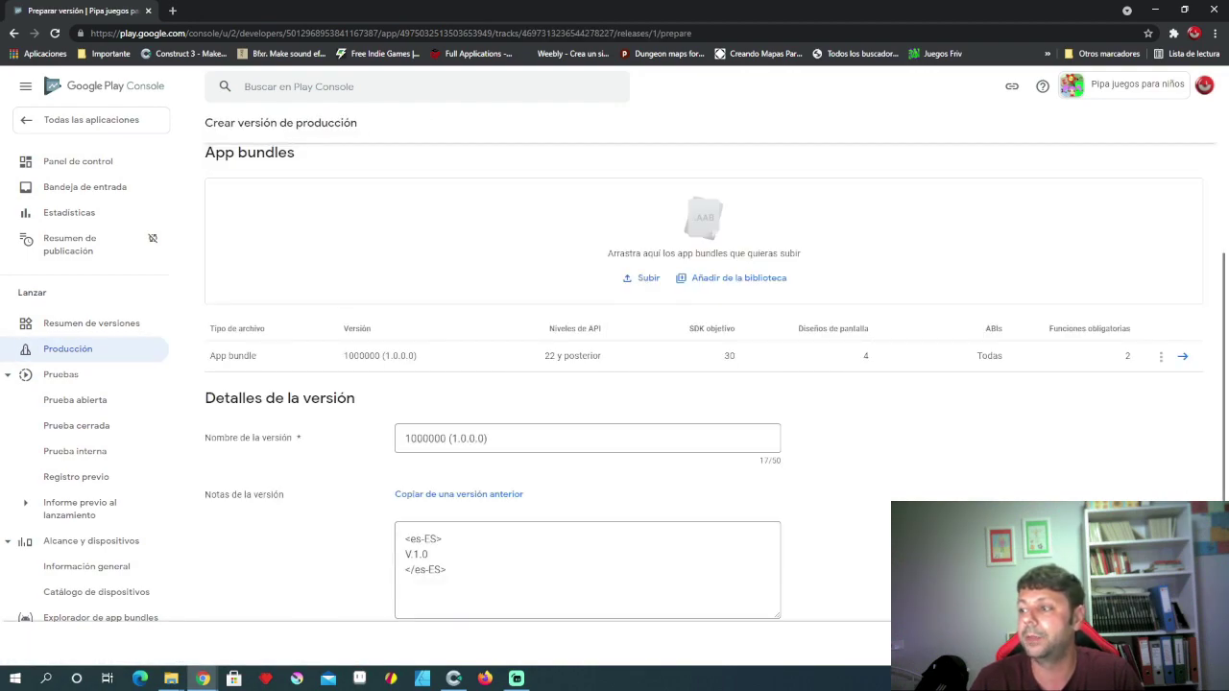
click(1166, 643)
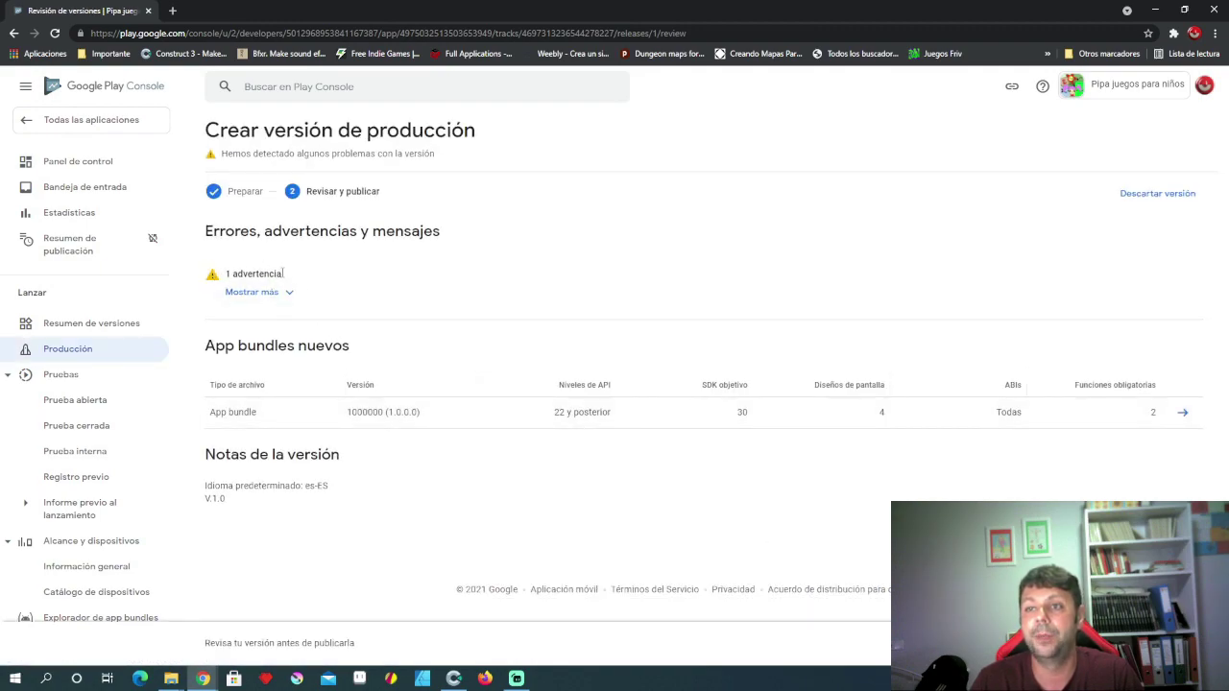
- Expand and read the obfuscation-file warning, then bring up the ¿Lanzar en producción? confirmation
click(283, 299)
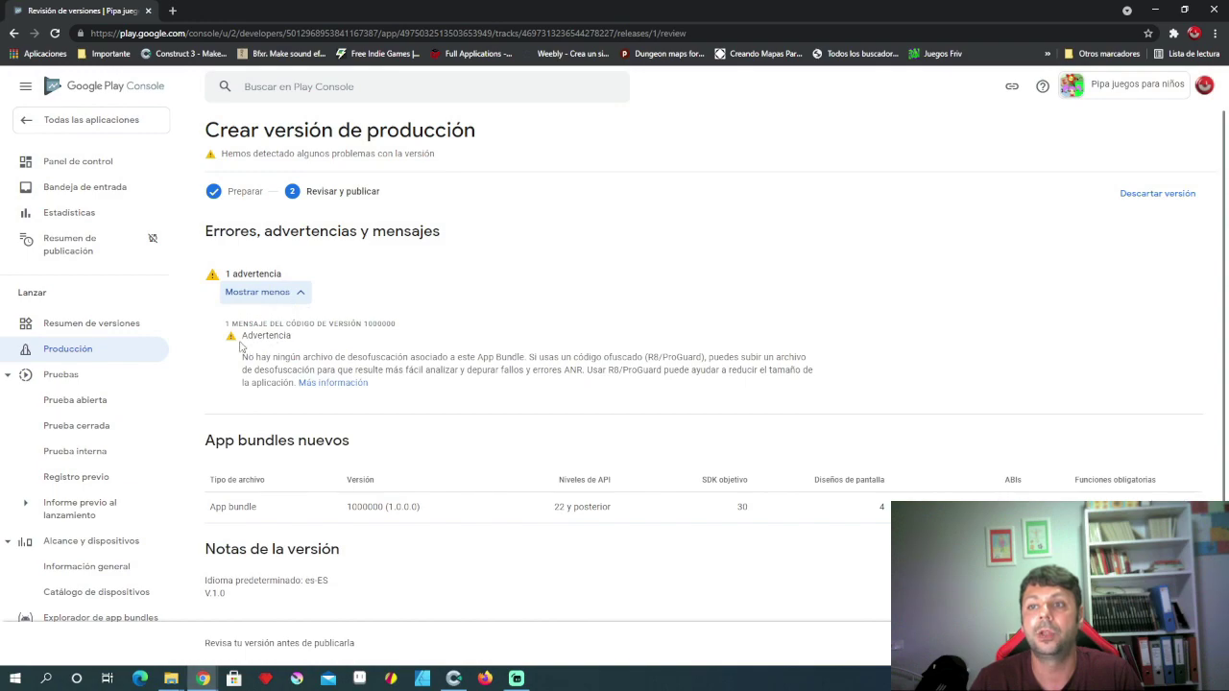
drag(409, 363, 798, 359)
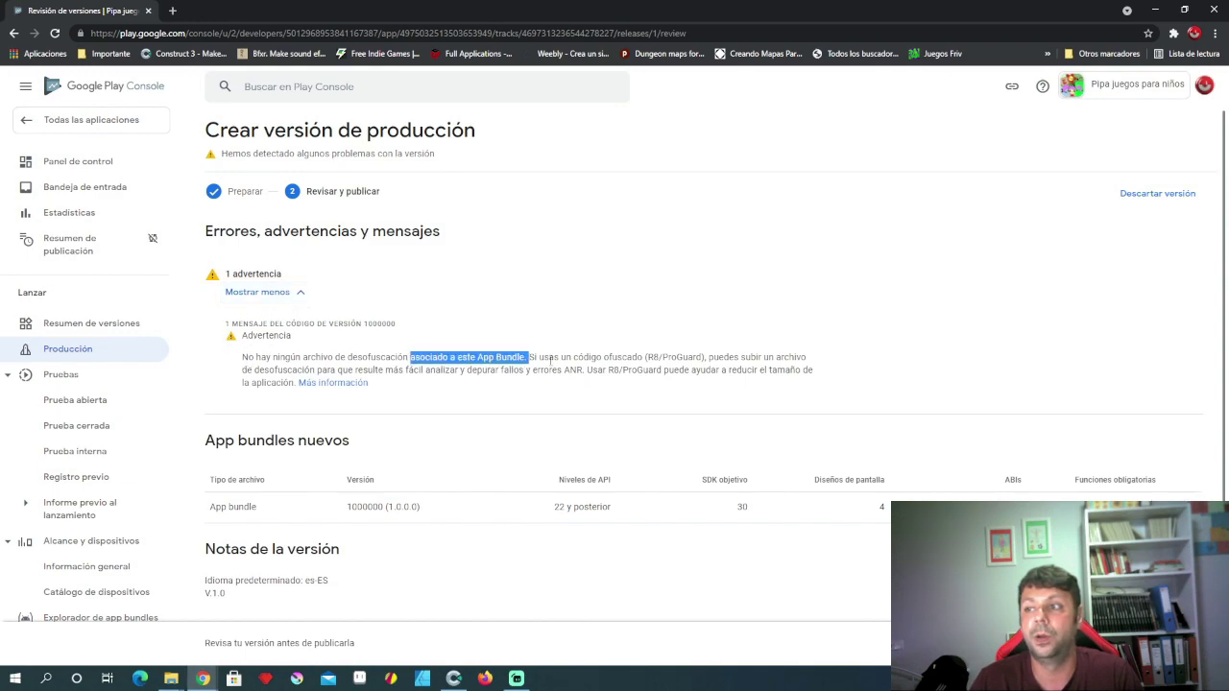
drag(362, 371, 541, 372)
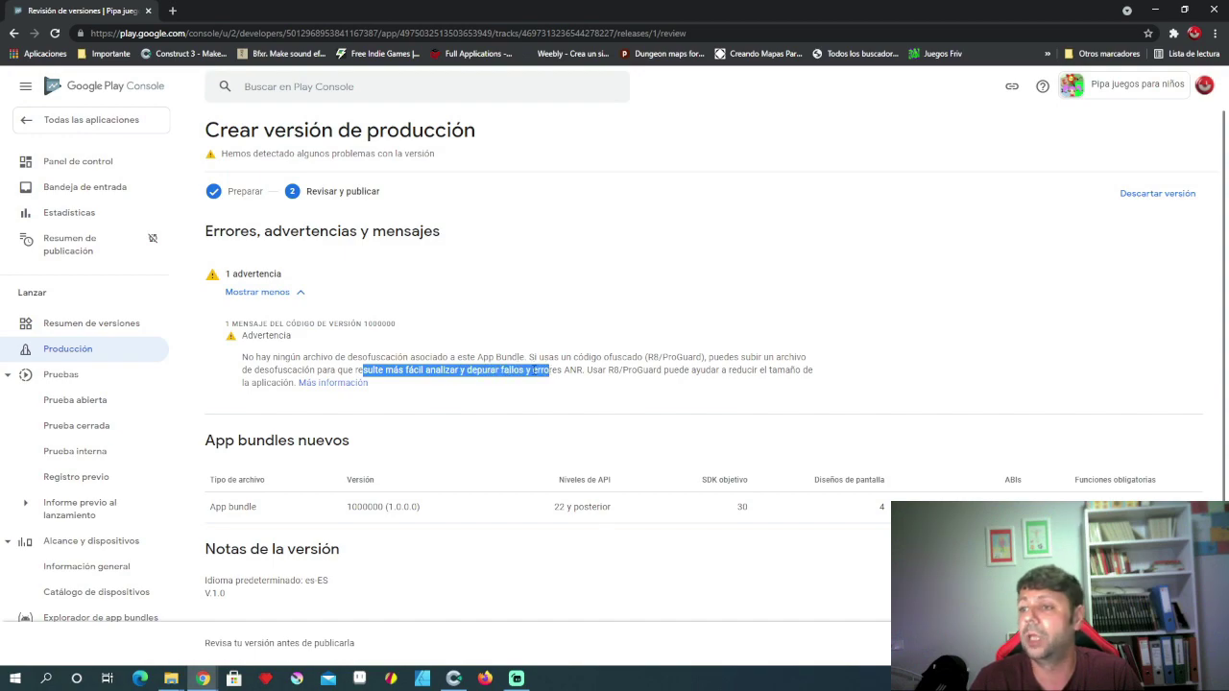
scroll(602, 343, down, 1)
click(444, 322)
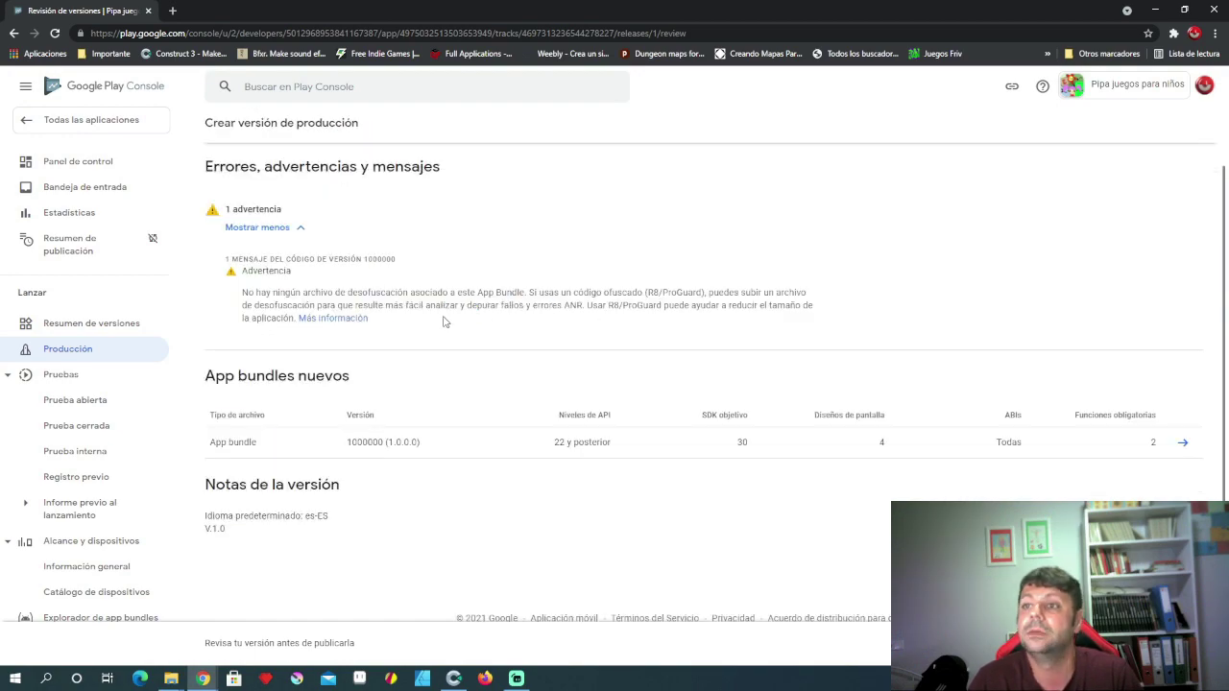
scroll(672, 403, down, 1)
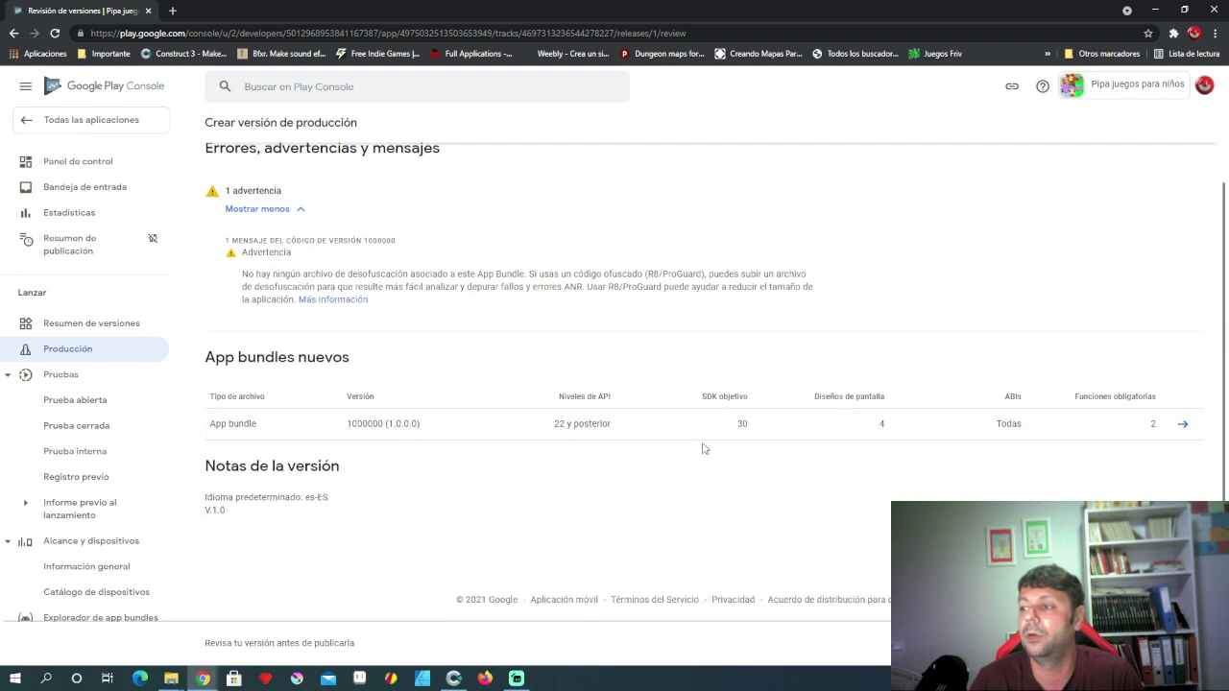
scroll(402, 338, up, 1)
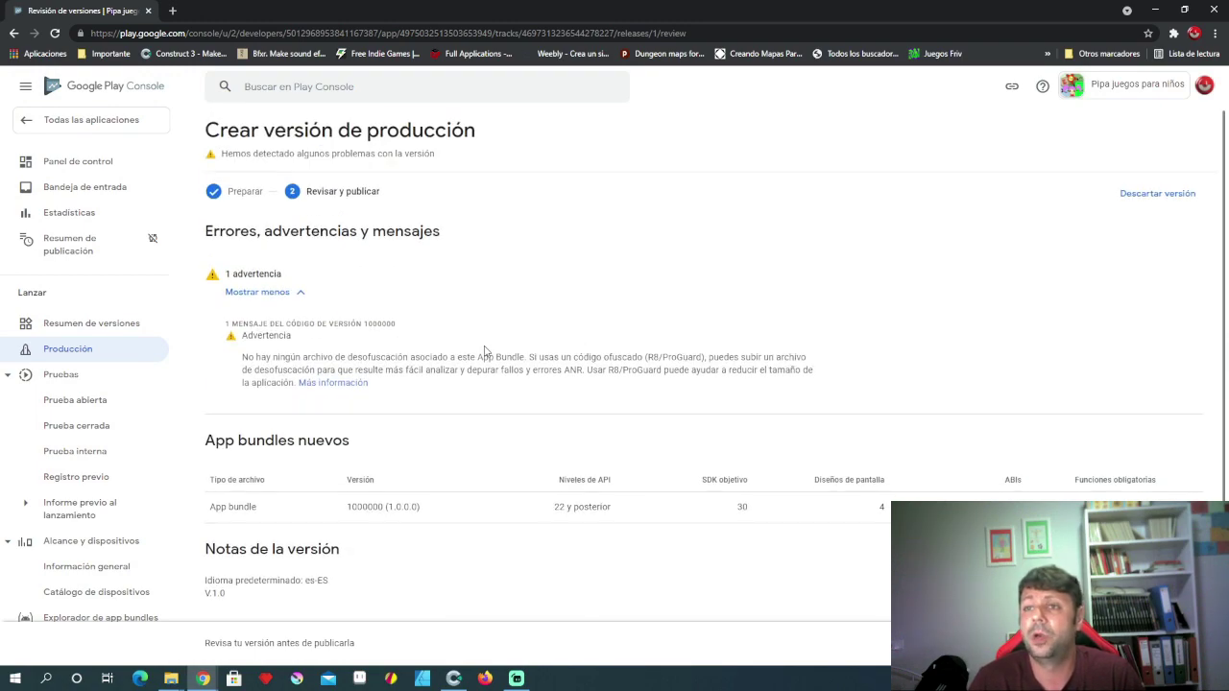
scroll(484, 351, down, 2)
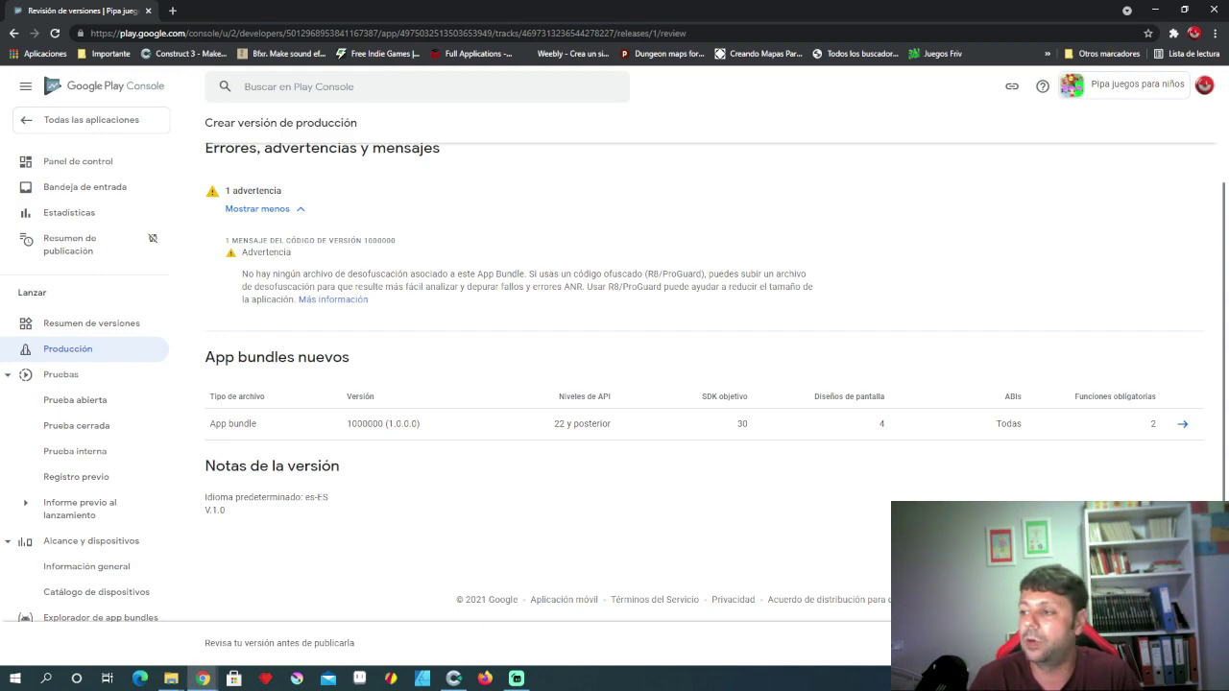
click(1134, 642)
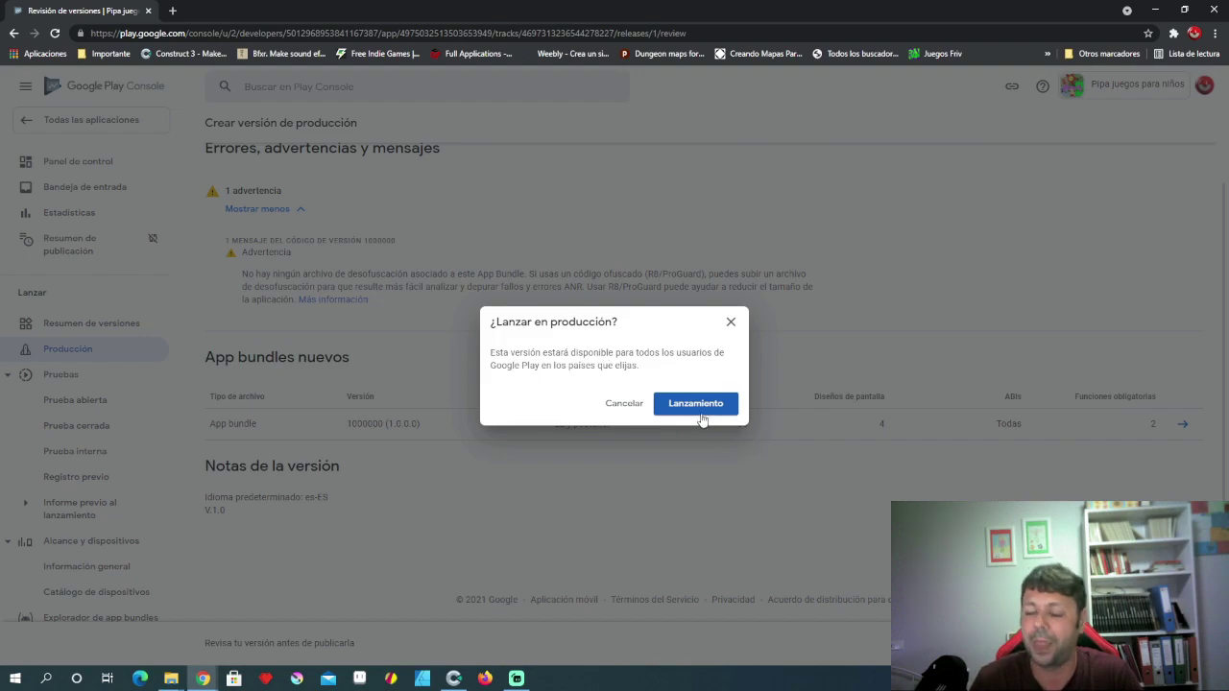
- Confirm Lanzamiento for the production release and return to Todas las aplicaciones
click(692, 407)
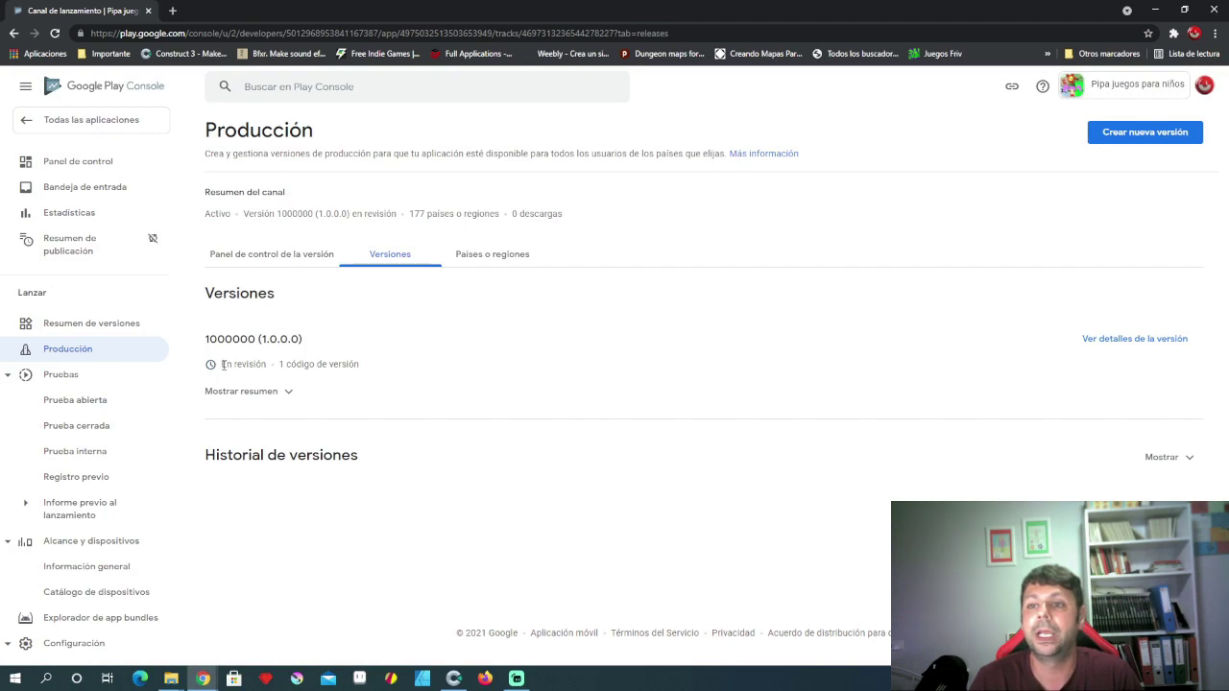
click(77, 121)
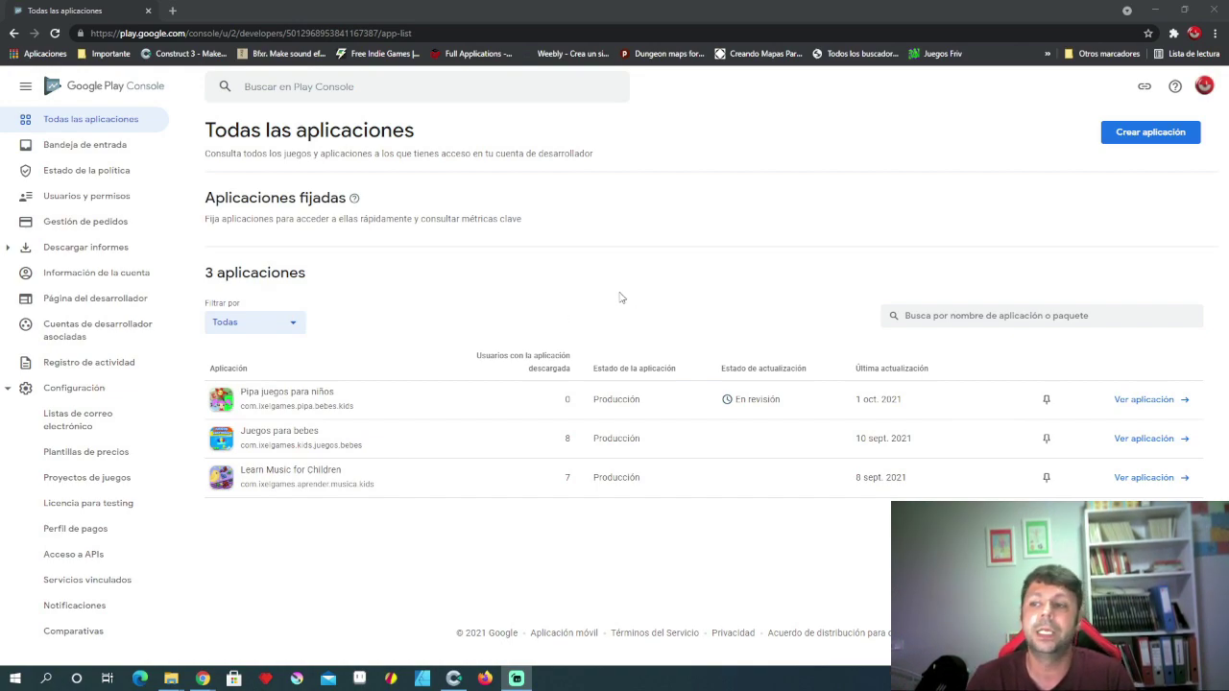
- Open Pipa juegos para niños' dashboard, browse its Ficha de Play Store principal, then go to Producción
click(327, 407)
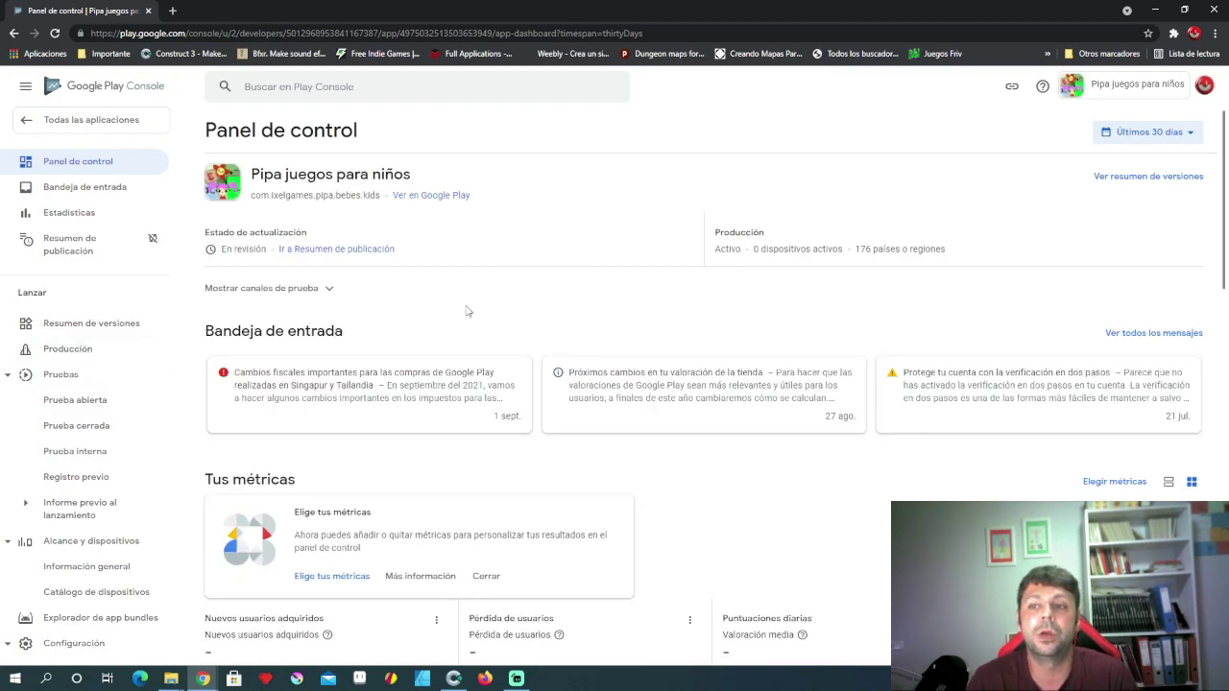
scroll(144, 326, down, 4)
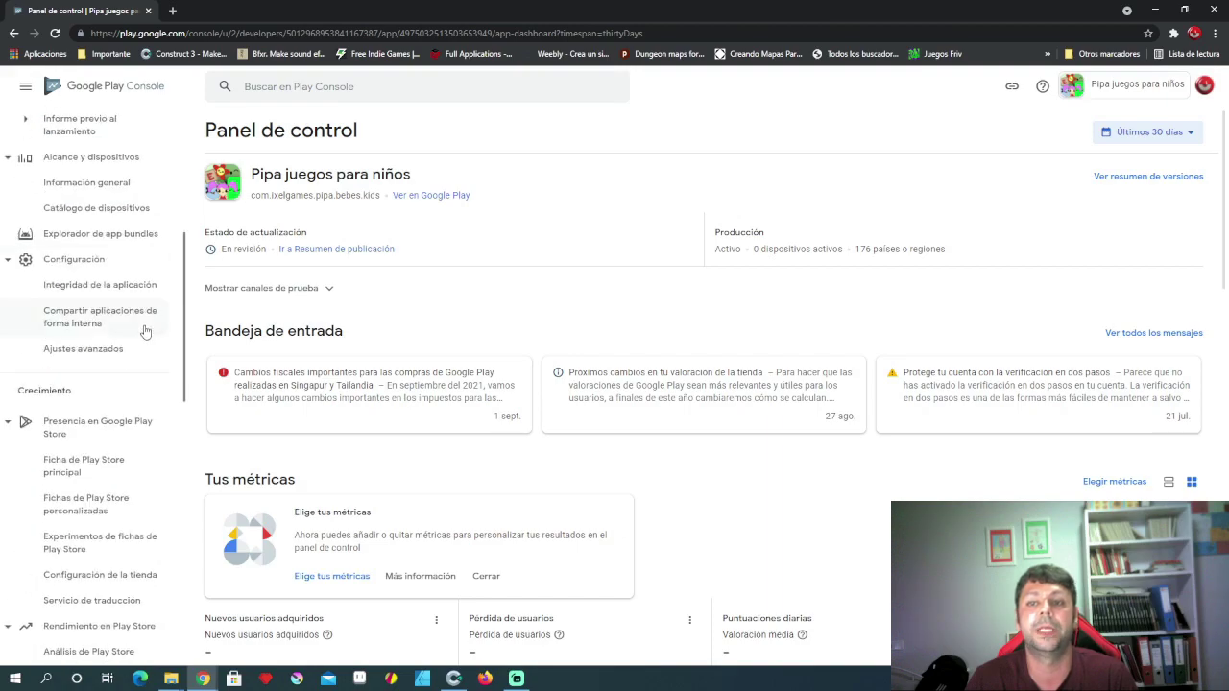
click(104, 472)
scroll(538, 393, down, 3)
scroll(500, 432, down, 6)
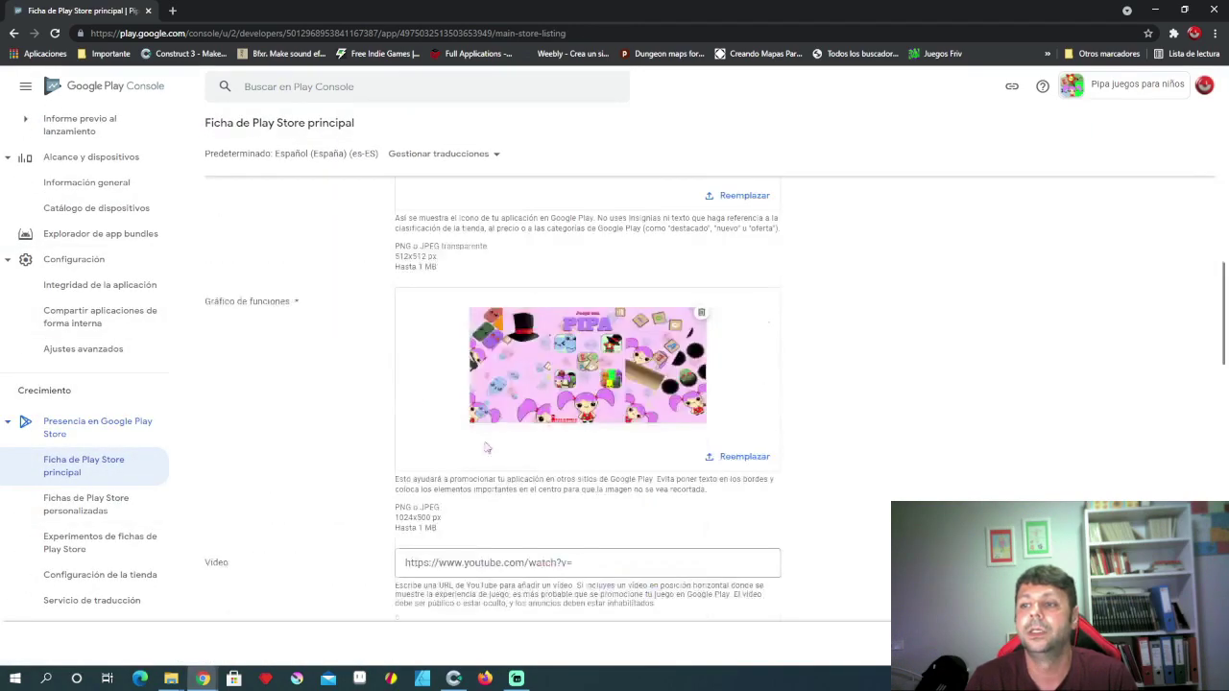
scroll(577, 466, down, 2)
scroll(710, 480, down, 4)
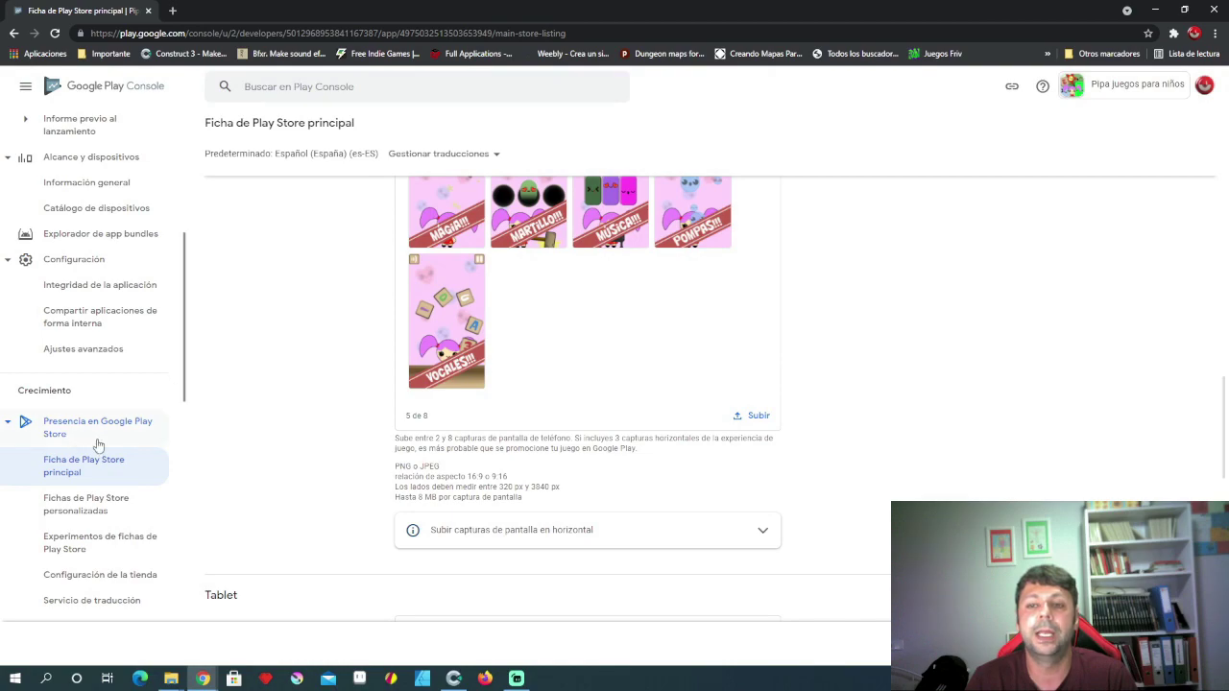
scroll(106, 437, down, 2)
scroll(125, 350, down, 1)
scroll(123, 349, down, 2)
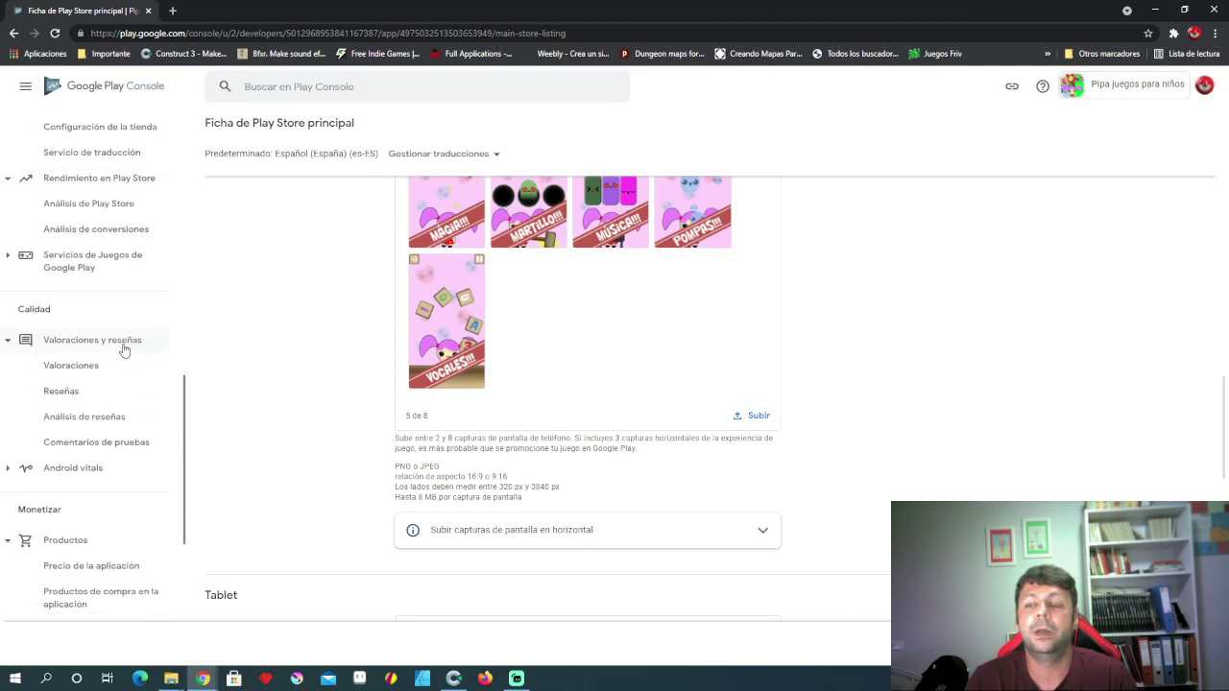
scroll(113, 329, down, 1)
scroll(114, 329, up, 1)
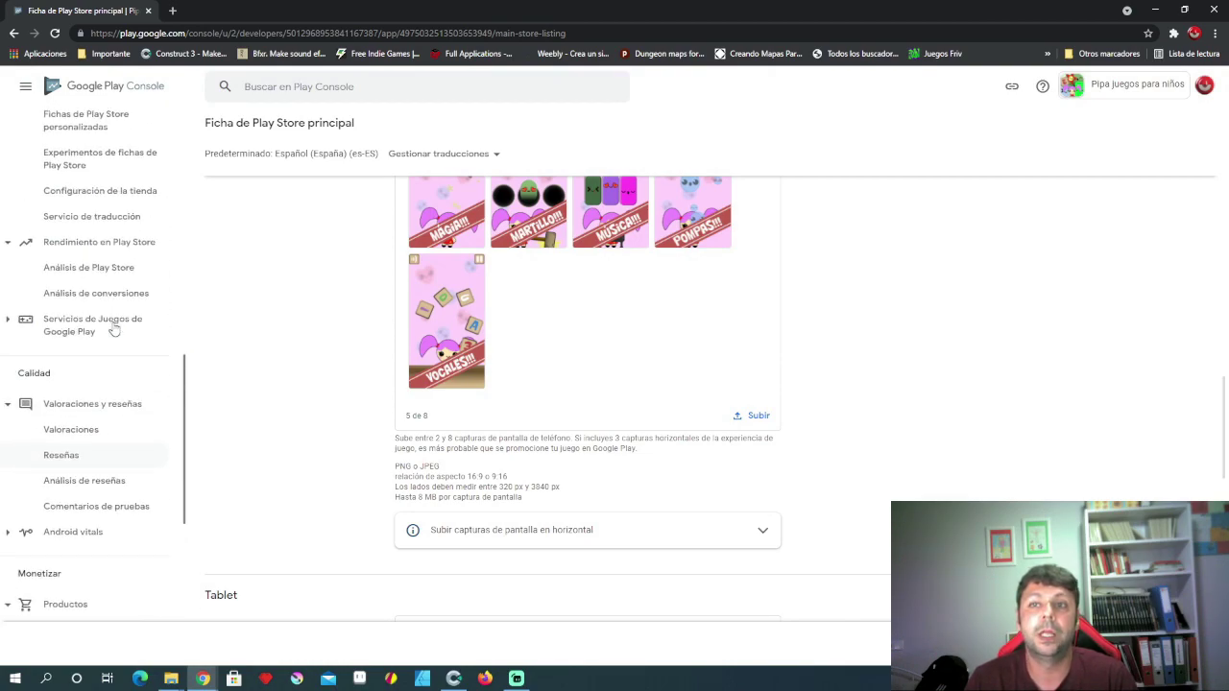
scroll(120, 332, down, 1)
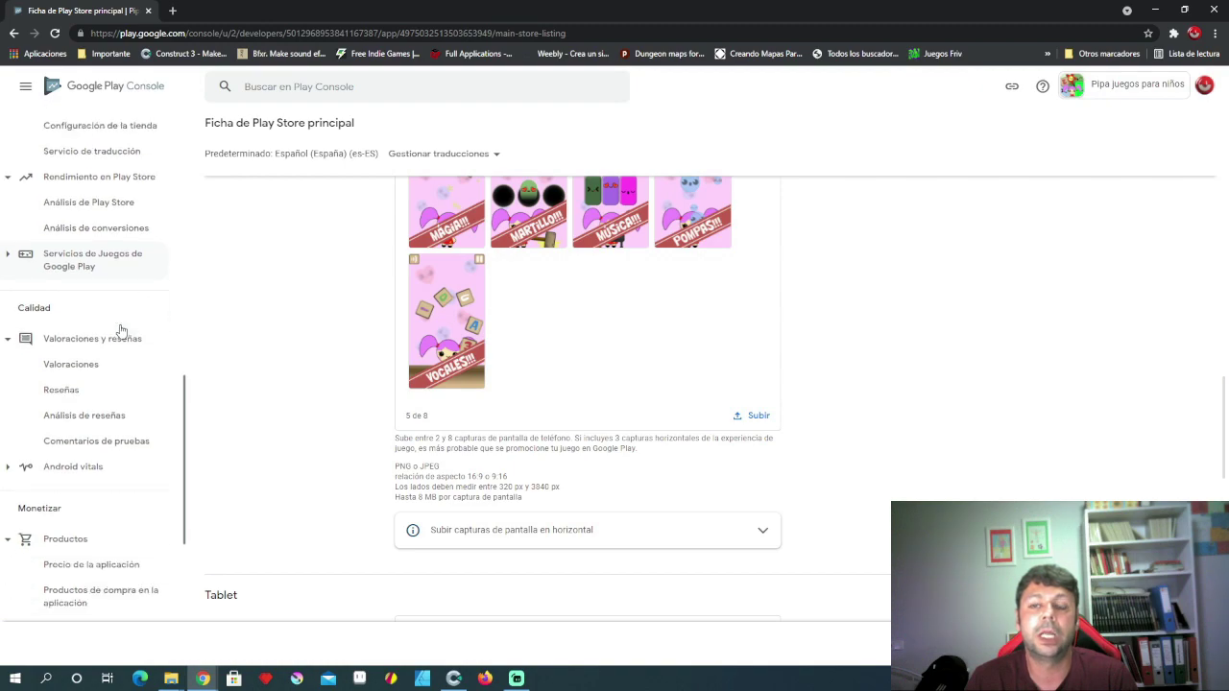
scroll(120, 331, down, 3)
scroll(120, 331, up, 7)
scroll(120, 331, up, 3)
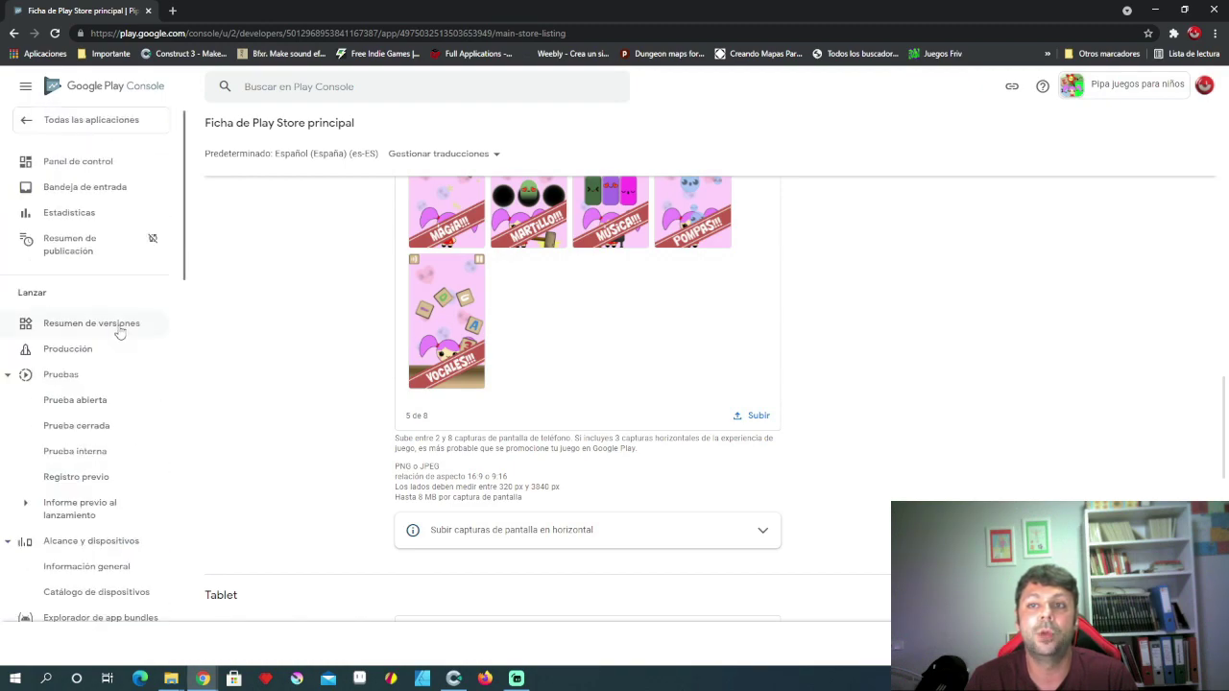
click(67, 353)
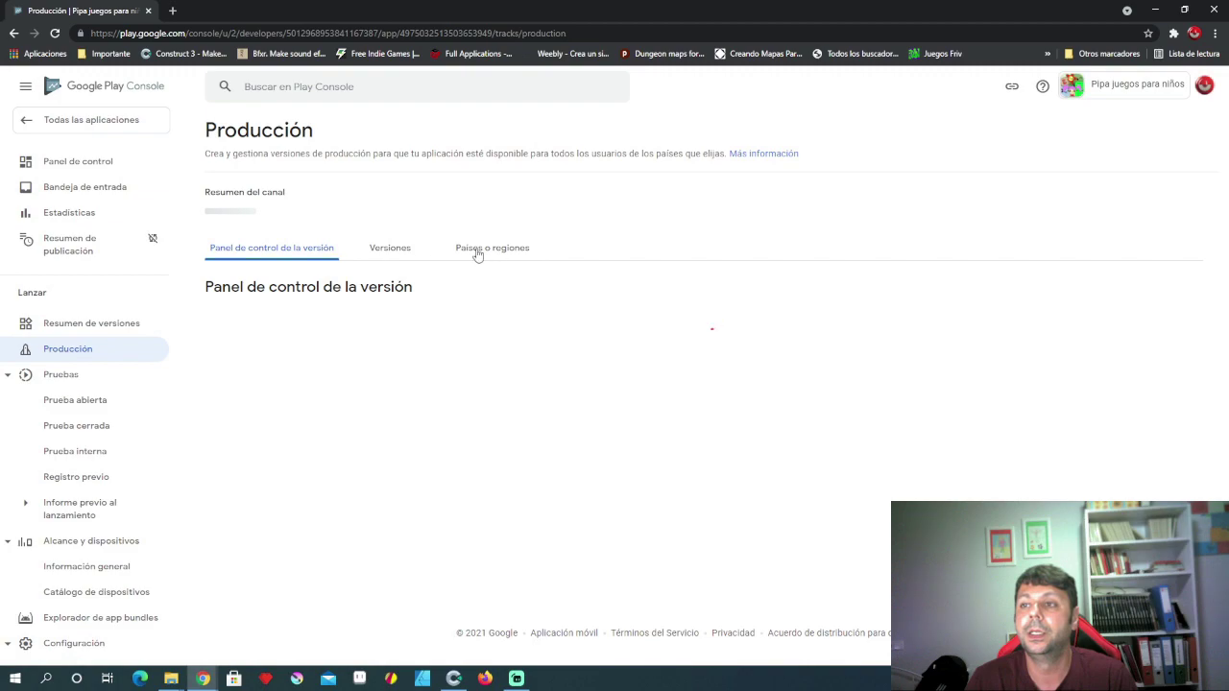
- Confirm production covers 177 countries or regions, then go back to the three-app list
click(473, 251)
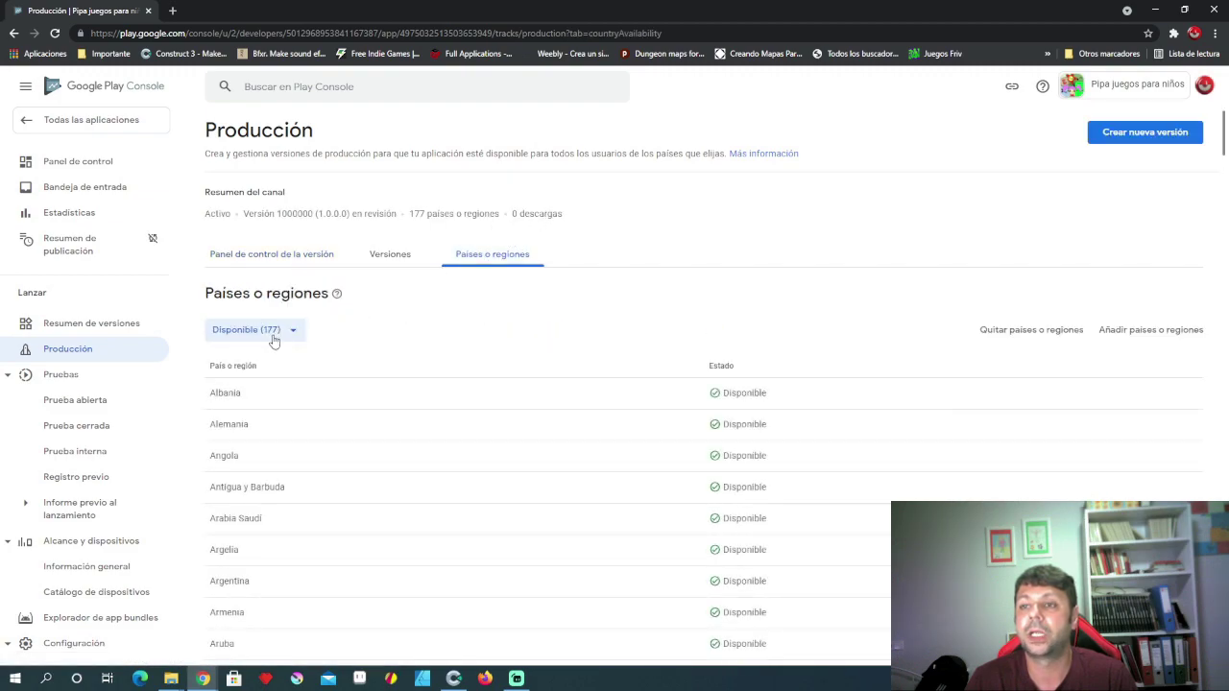
click(274, 256)
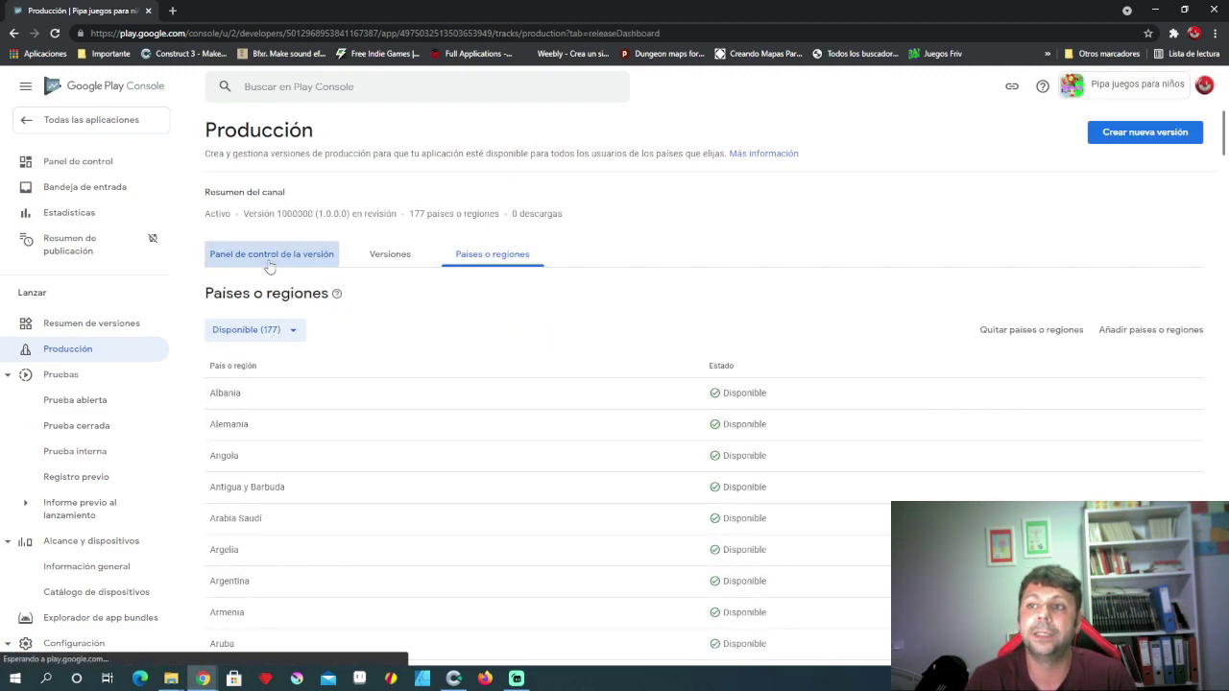
click(103, 125)
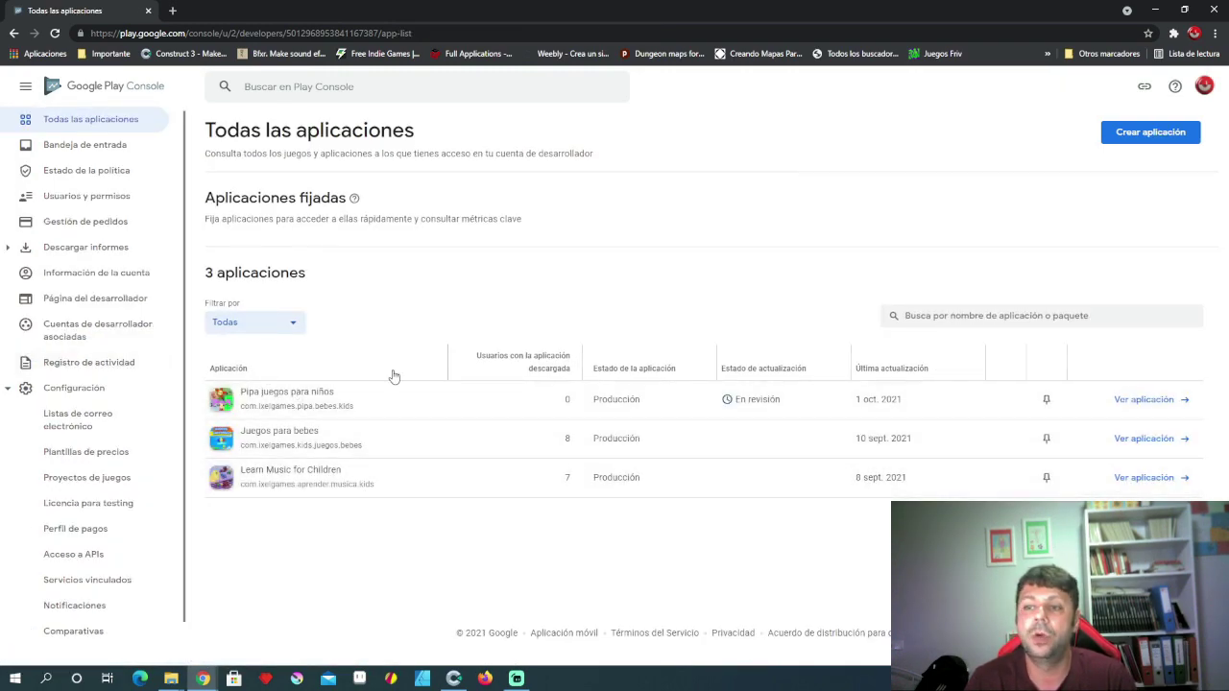
mouse_move(549, 371)
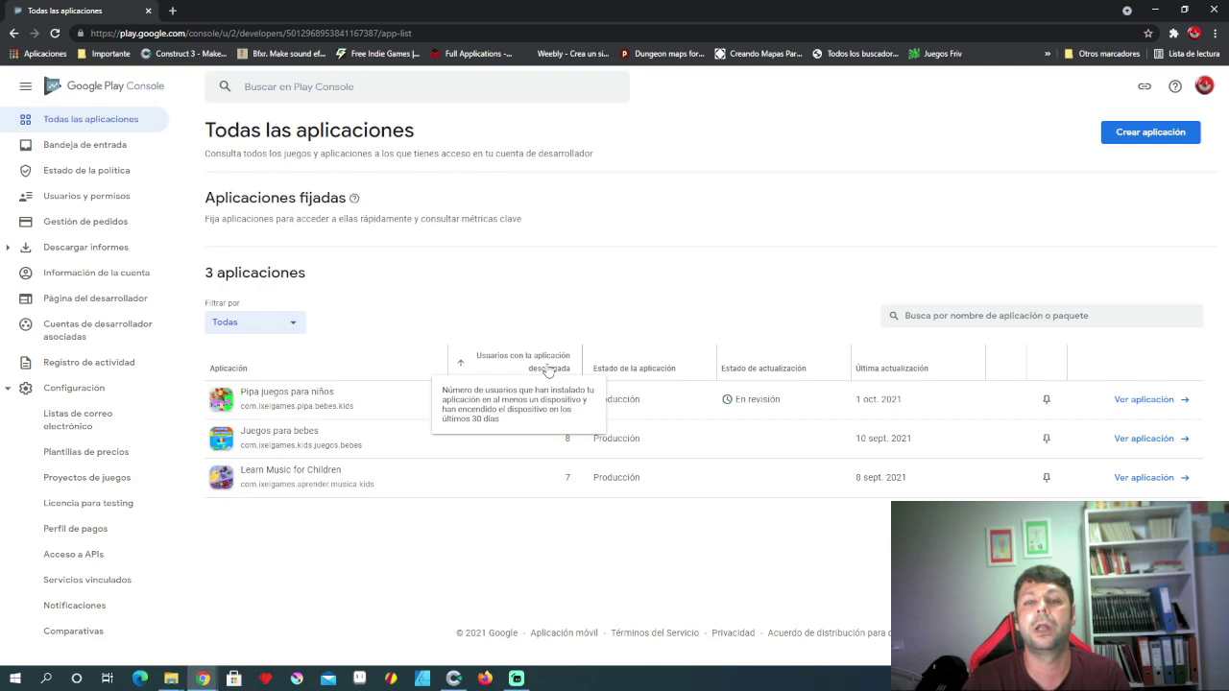